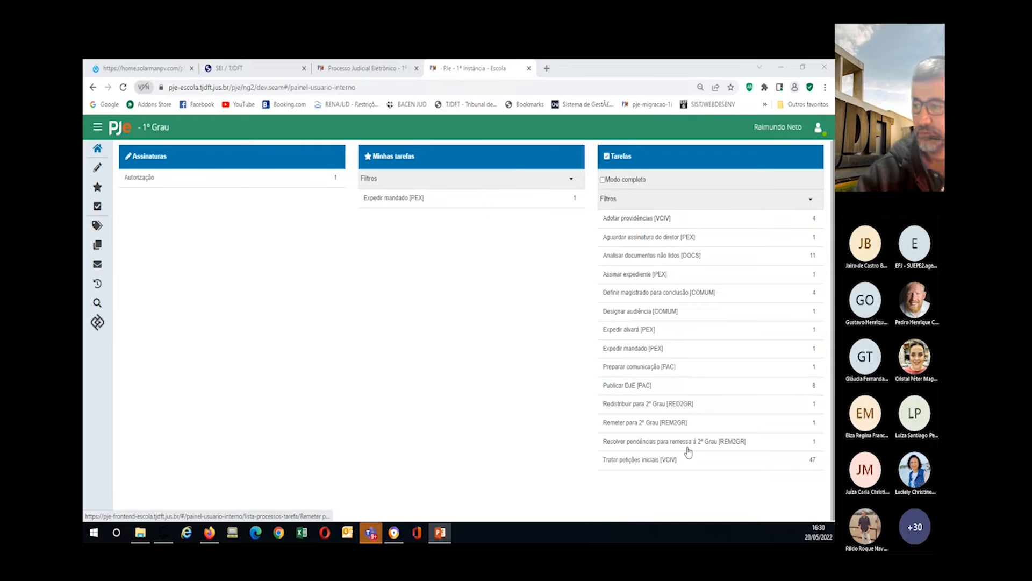
Step: Create and save a new label named 'Expedição final 9 e 0'
{"action": "left_click", "coordinate": [97, 225]}
{"action": "left_click", "coordinate": [279, 187]}
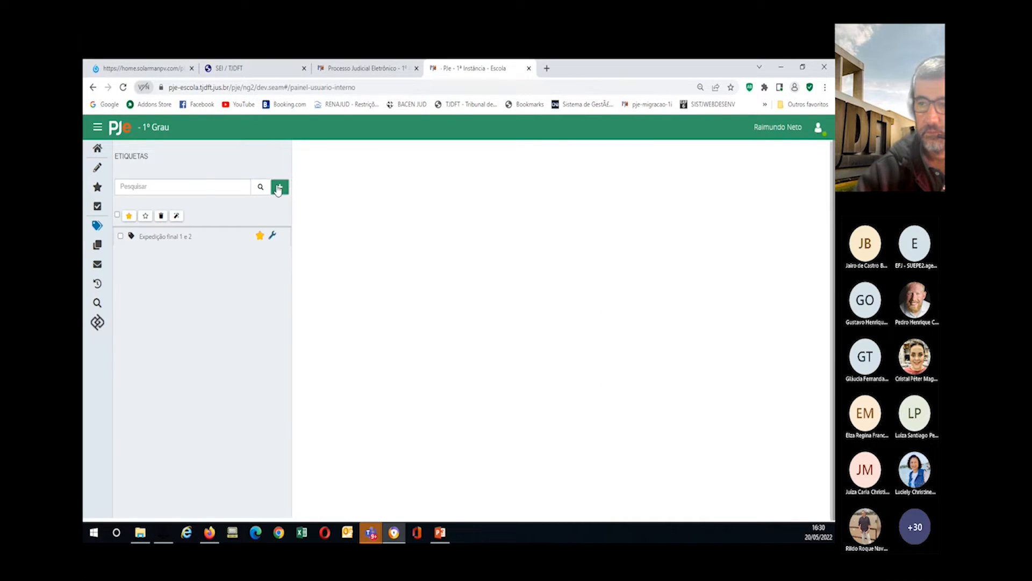
{"action": "left_click", "coordinate": [308, 192]}
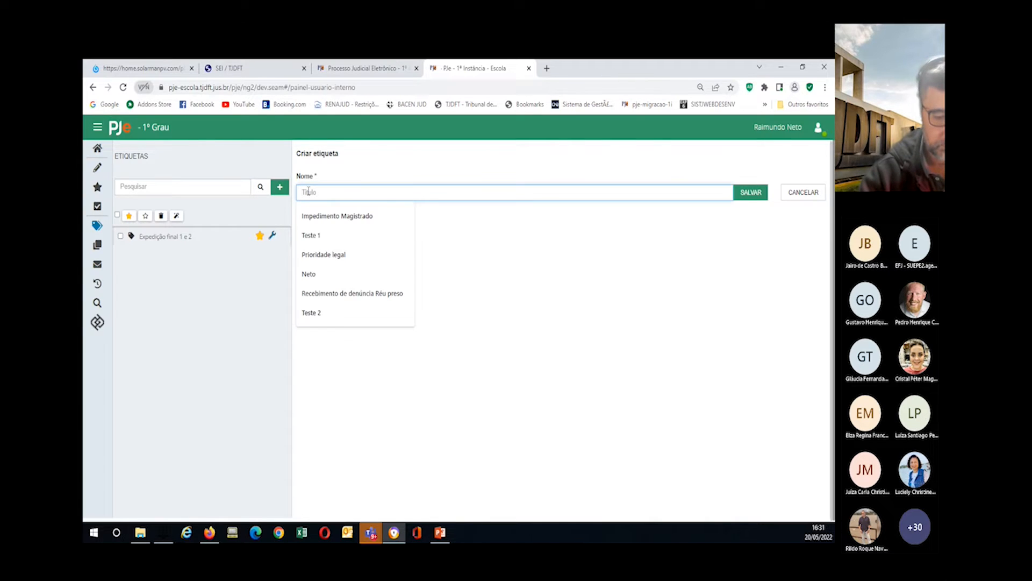
{"action": "type", "text": "Expedição"}
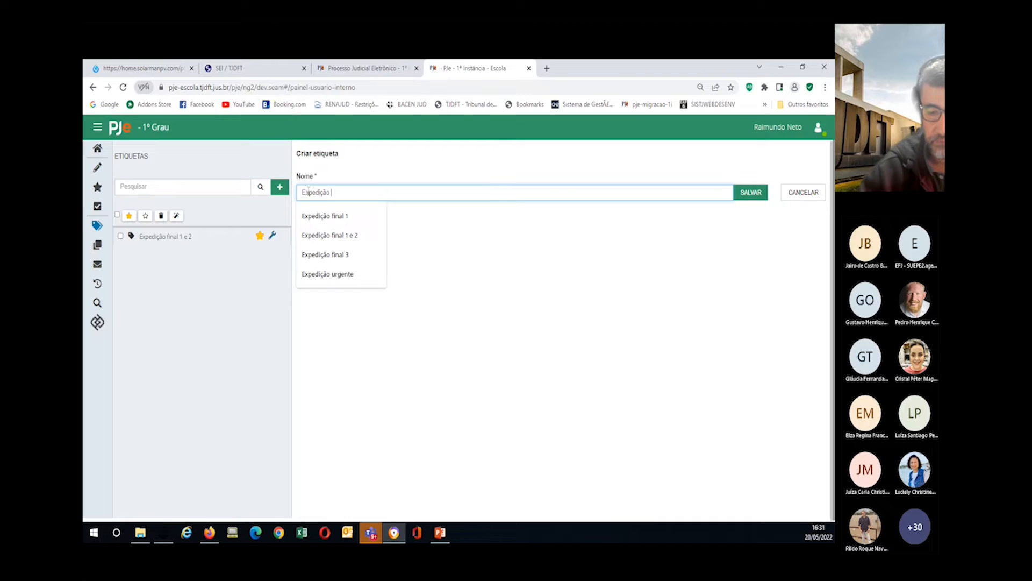
{"action": "type", "text": " final"}
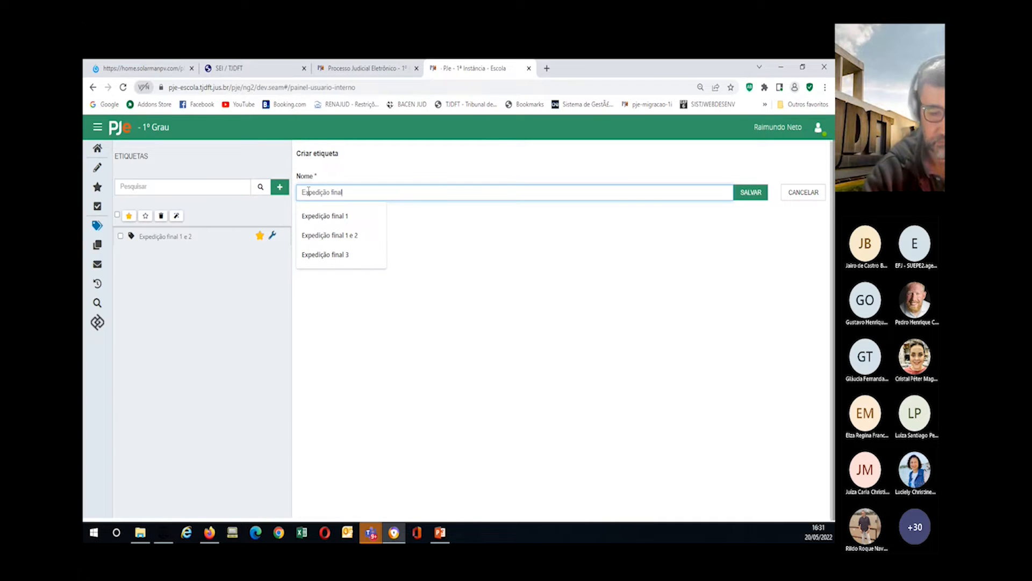
{"action": "type", "text": " 5 e 0"}
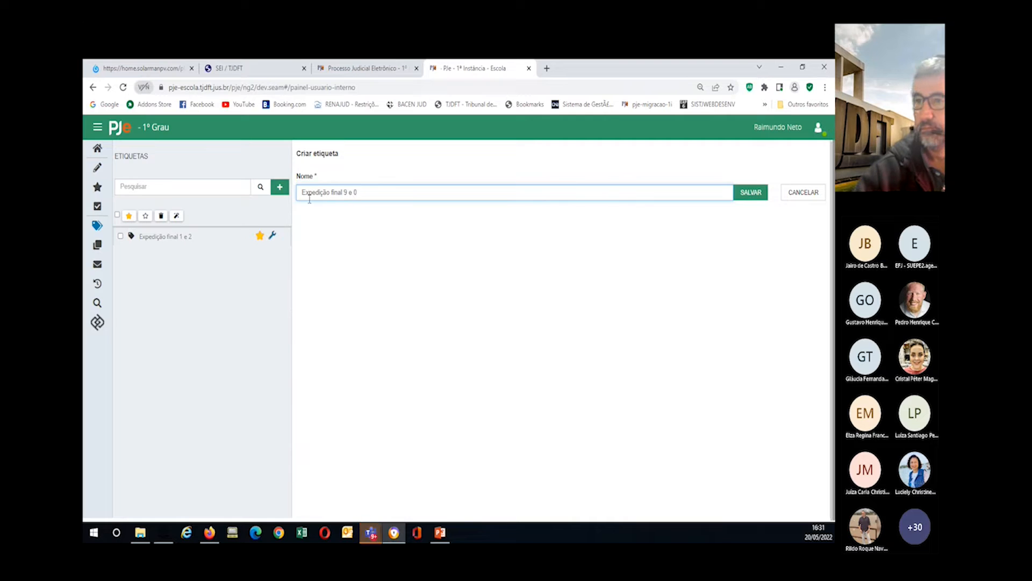
{"action": "left_click", "coordinate": [745, 196]}
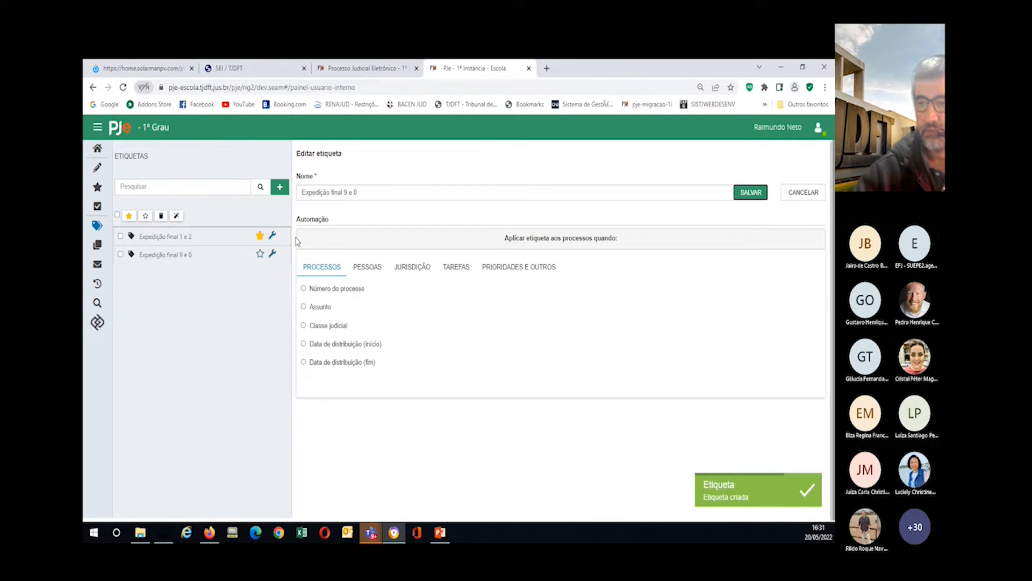
Step: Add a process-number rule for sequential numbers 9 and 0, retrying the save
{"action": "left_click", "coordinate": [303, 289]}
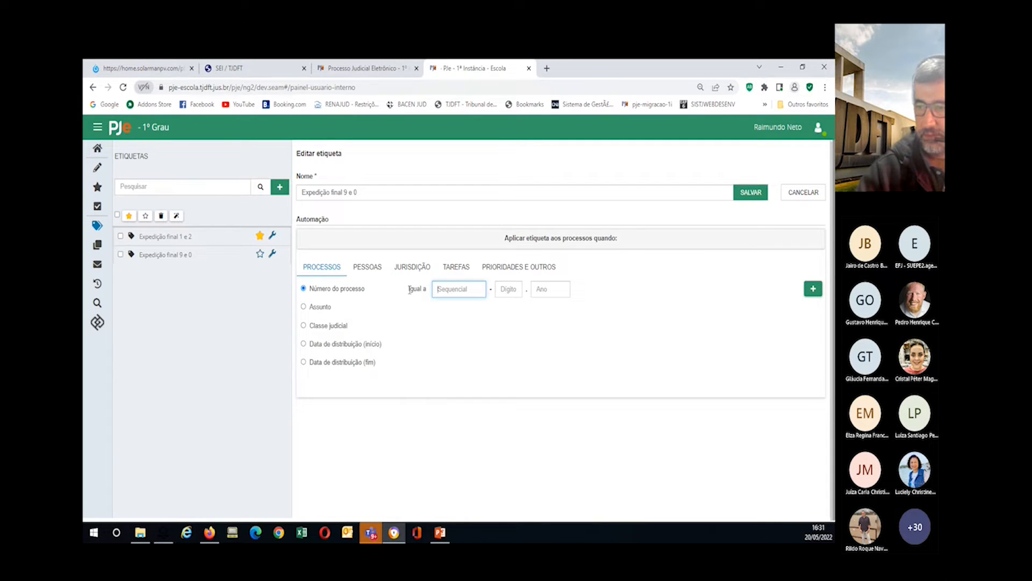
{"action": "type", "text": "9"}
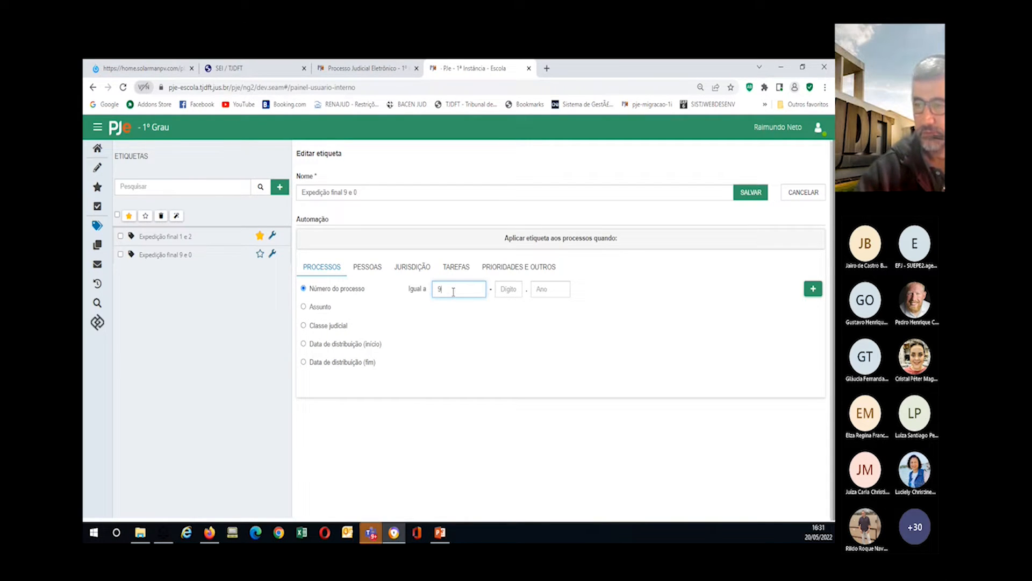
{"action": "left_click", "coordinate": [813, 290]}
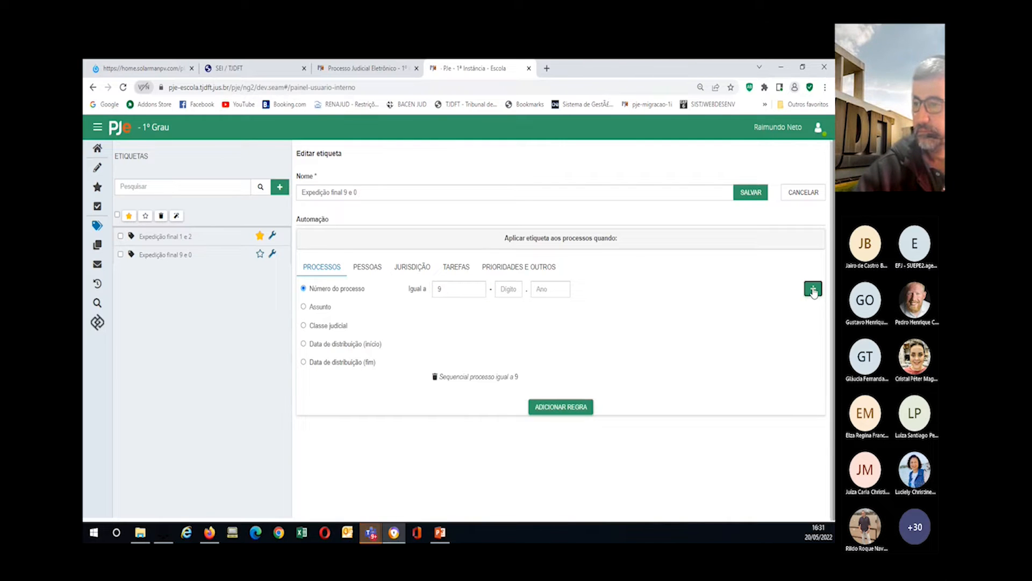
{"action": "double_click", "coordinate": [432, 292]}
{"action": "type", "text": "0"}
{"action": "left_click", "coordinate": [813, 290]}
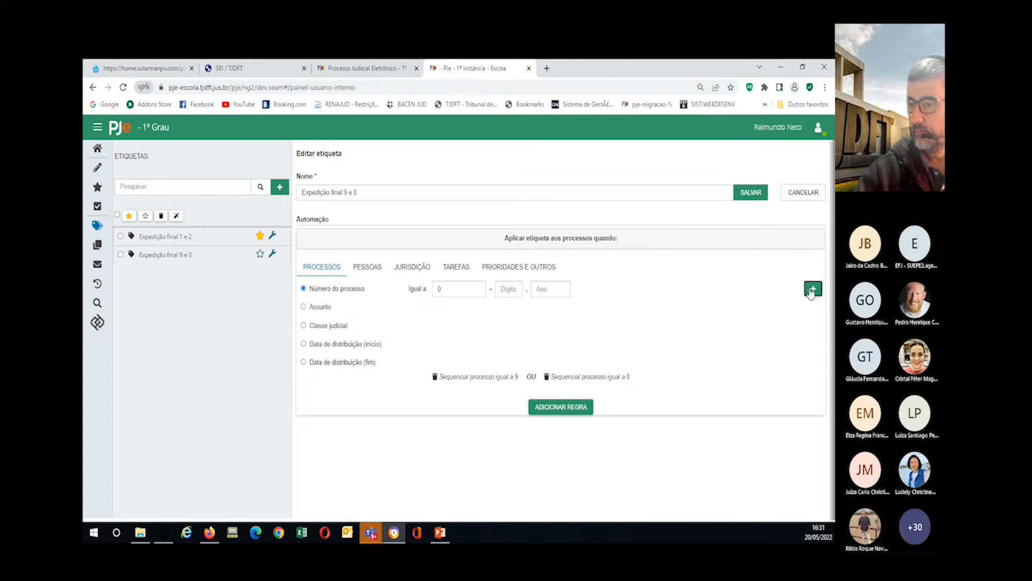
{"action": "left_click", "coordinate": [553, 409]}
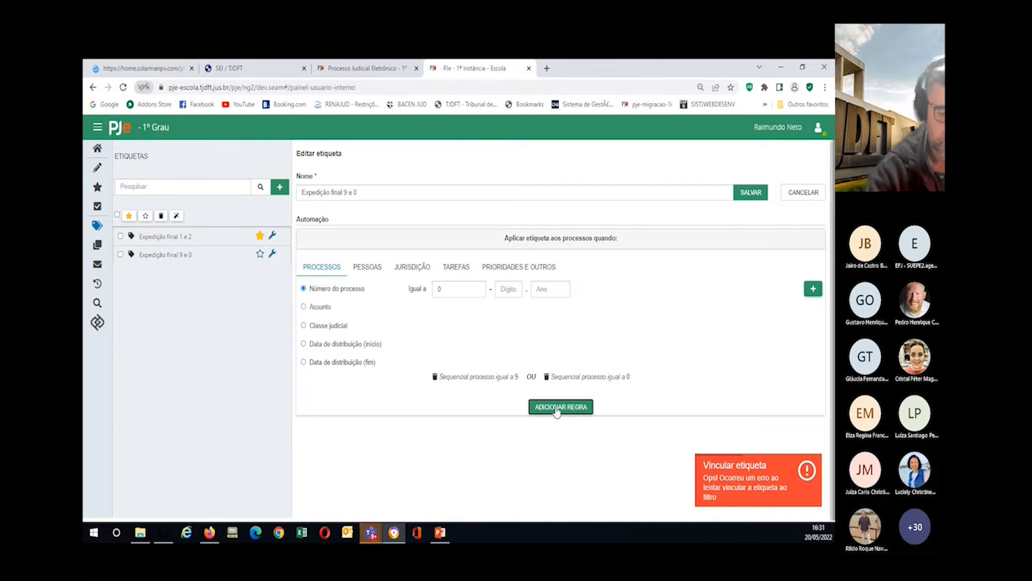
{"action": "left_click", "coordinate": [553, 407]}
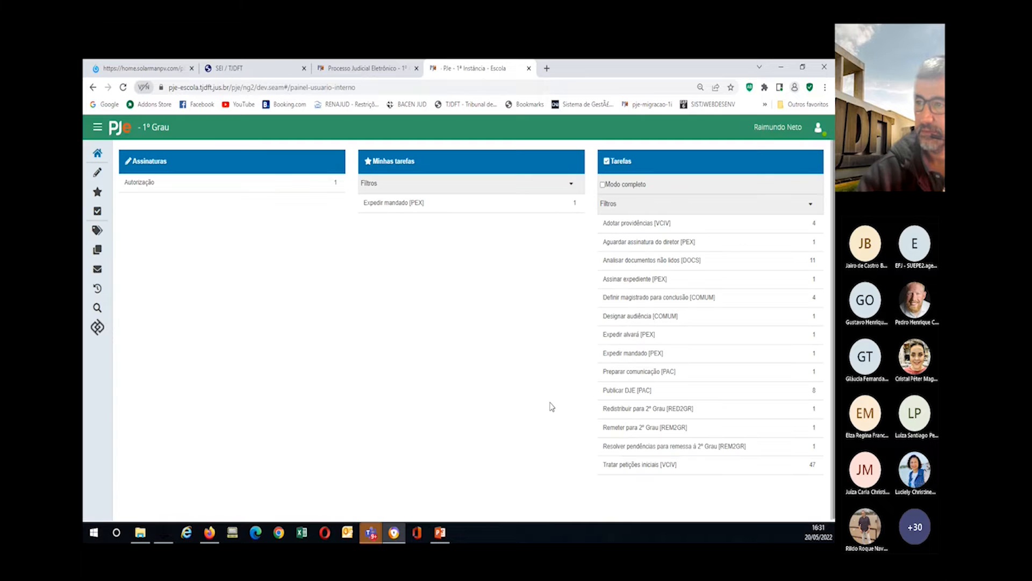
Step: Reopen the Expedição final 9 e 0 label's edit form
{"action": "left_click", "coordinate": [98, 230]}
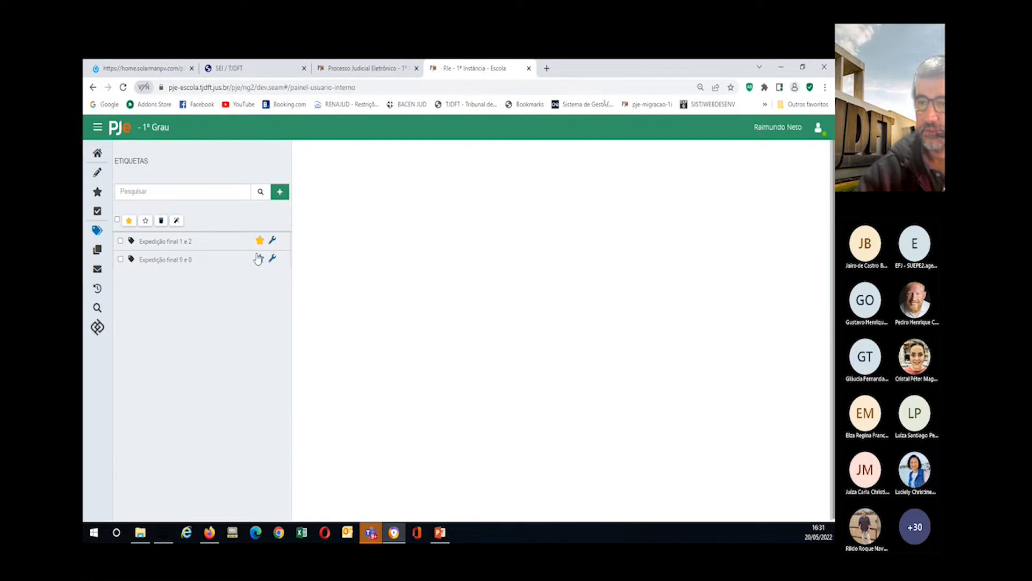
{"action": "left_click", "coordinate": [272, 258]}
{"action": "left_click", "coordinate": [242, 276]}
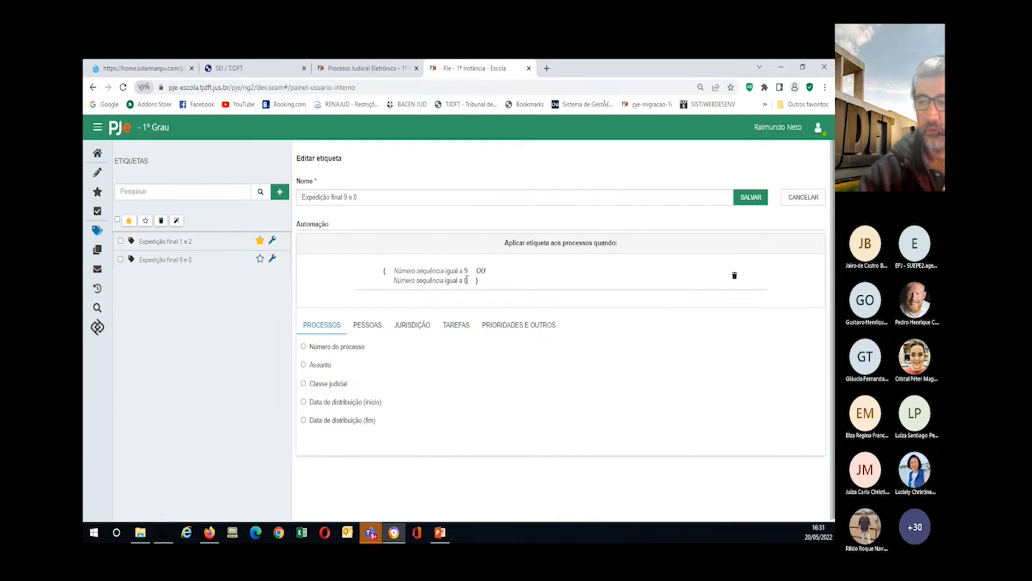
Step: Add a task condition for Expedir alvará, carta, mandado, ofício and outros documentos [PEX]
{"action": "left_click", "coordinate": [452, 327]}
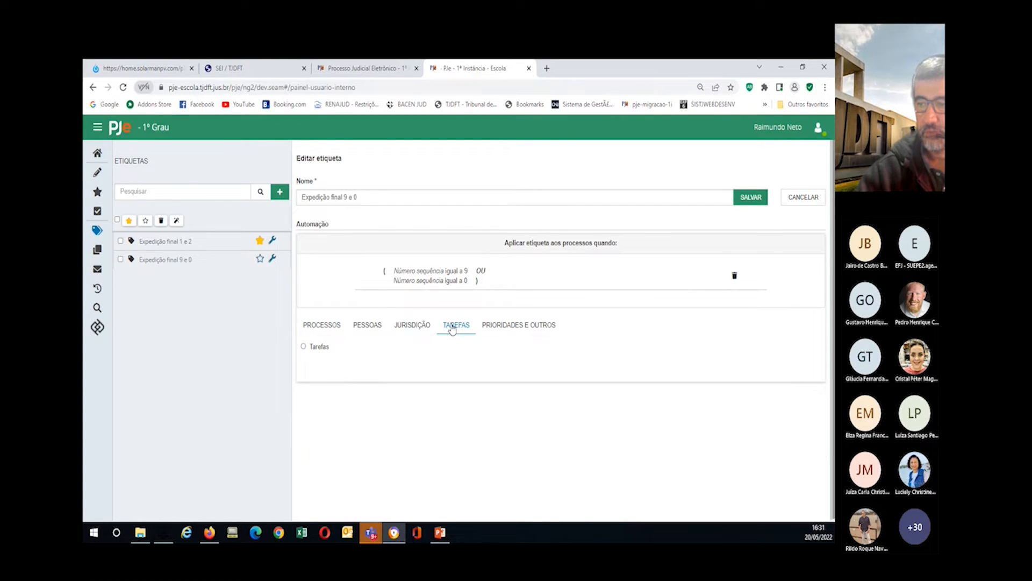
{"action": "left_click", "coordinate": [304, 347]}
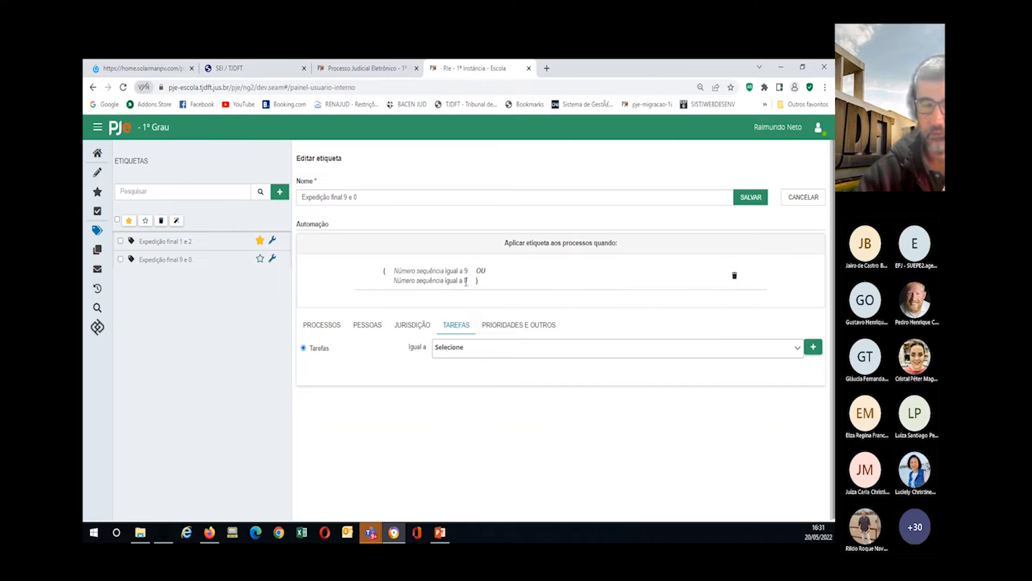
{"action": "left_click", "coordinate": [463, 350]}
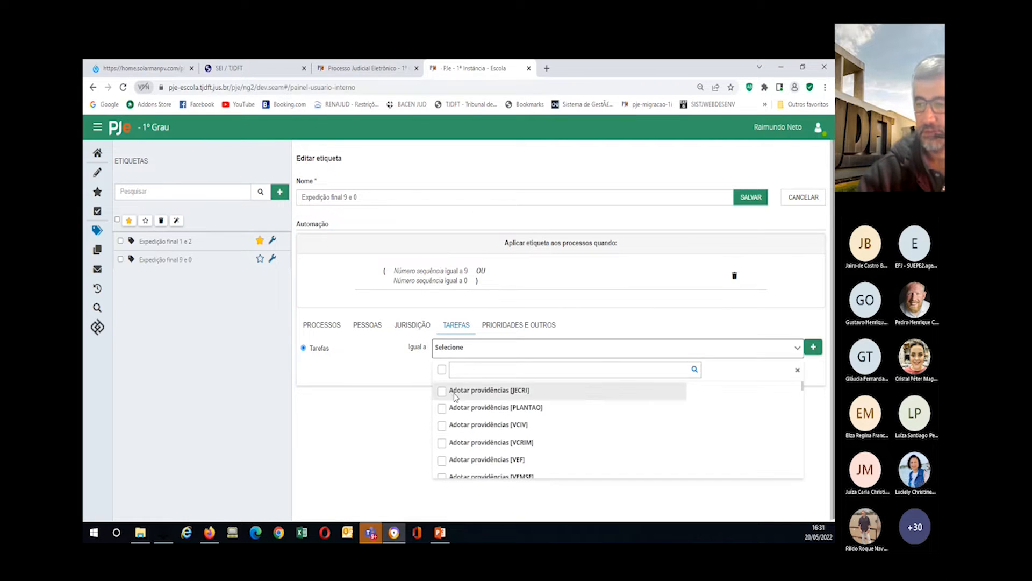
{"action": "type", "text": "expedir"}
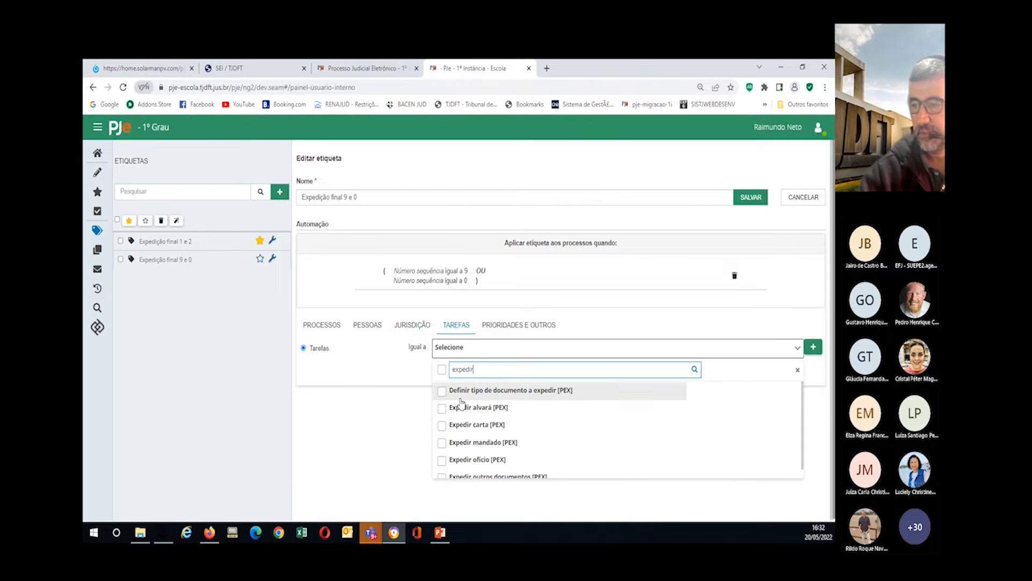
{"action": "left_click", "coordinate": [442, 408]}
{"action": "left_click", "coordinate": [441, 425]}
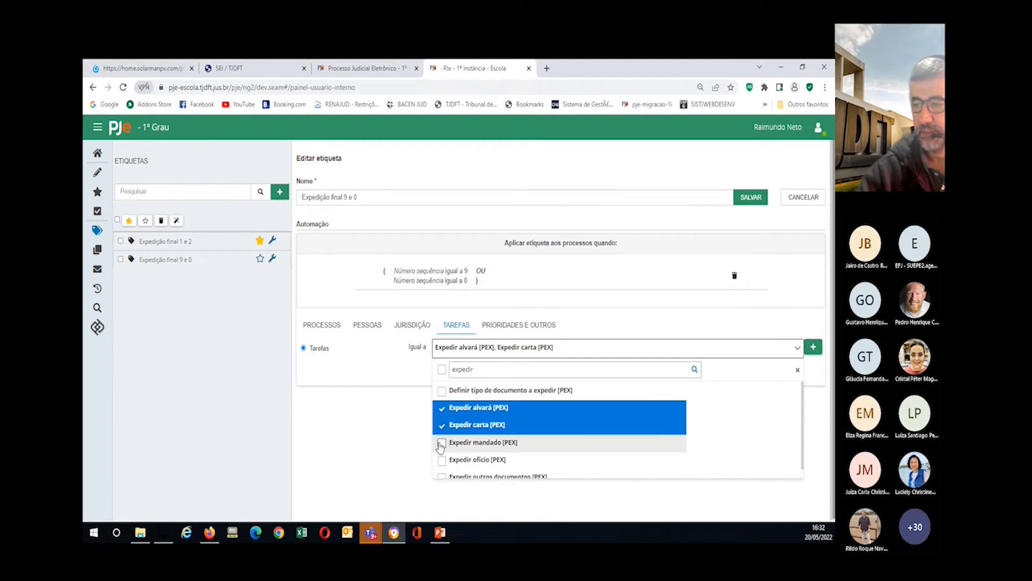
{"action": "left_click", "coordinate": [442, 443]}
{"action": "left_click", "coordinate": [441, 461]}
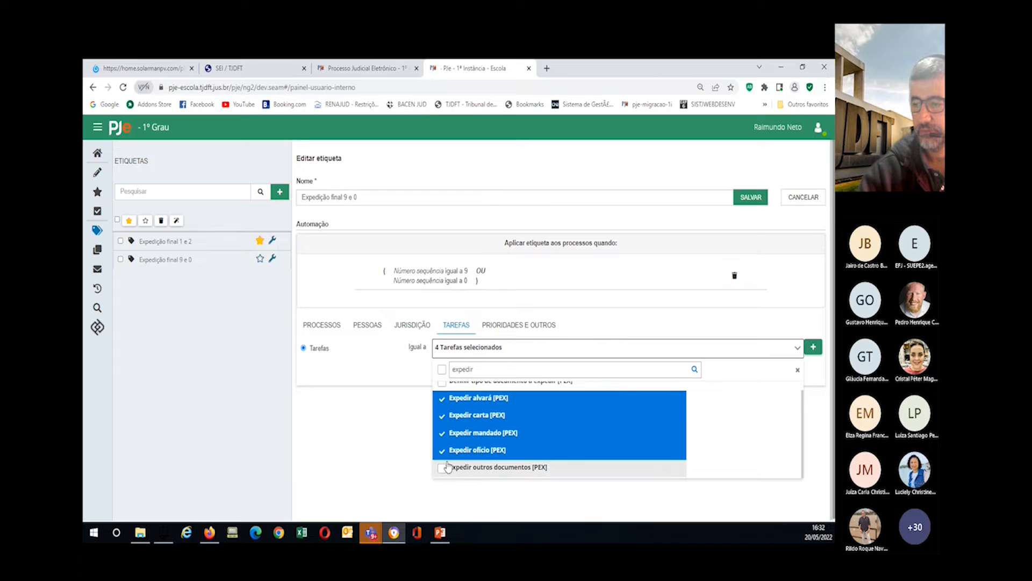
{"action": "left_click", "coordinate": [444, 466]}
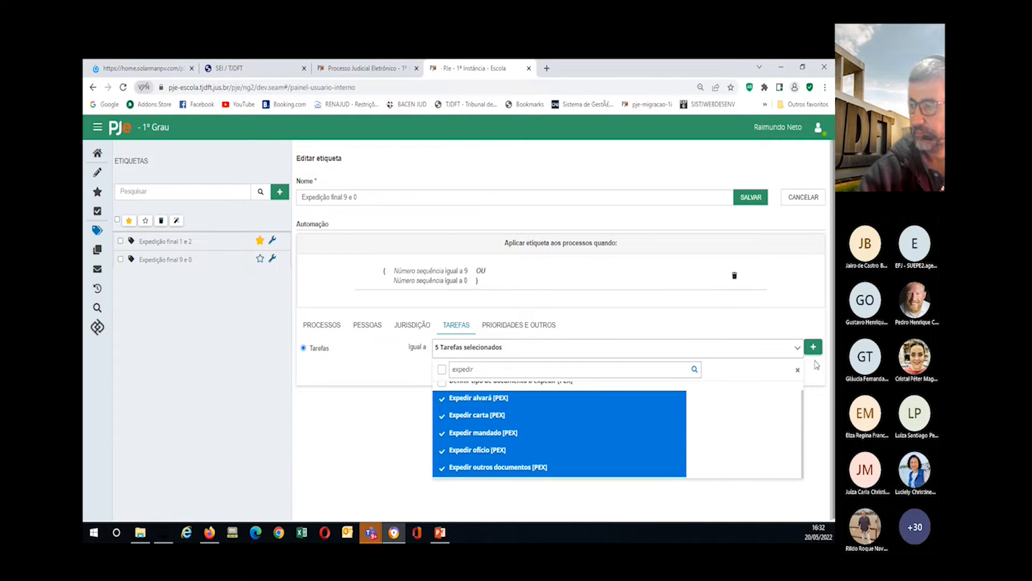
{"action": "left_click", "coordinate": [812, 347]}
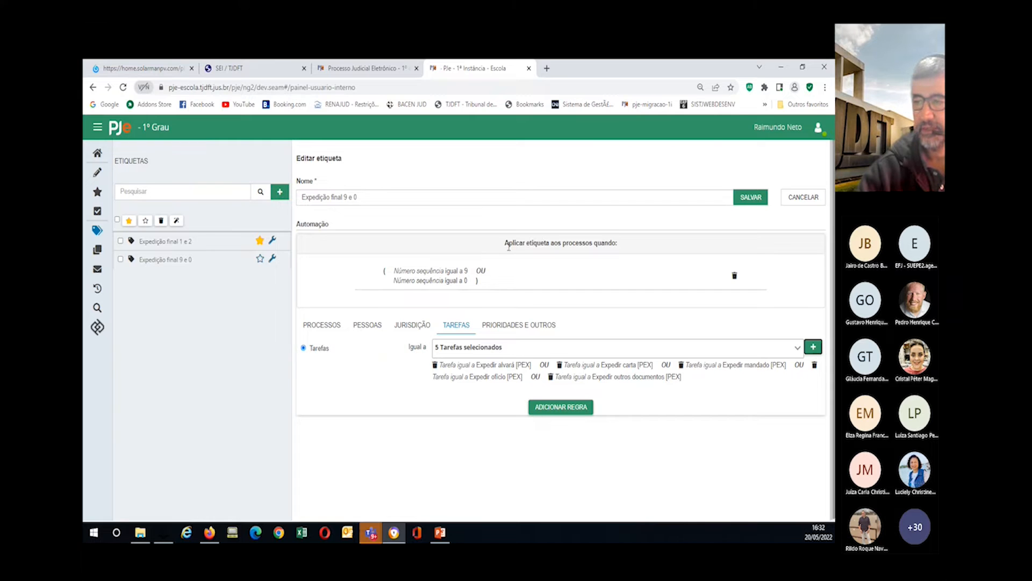
{"action": "left_click", "coordinate": [557, 407]}
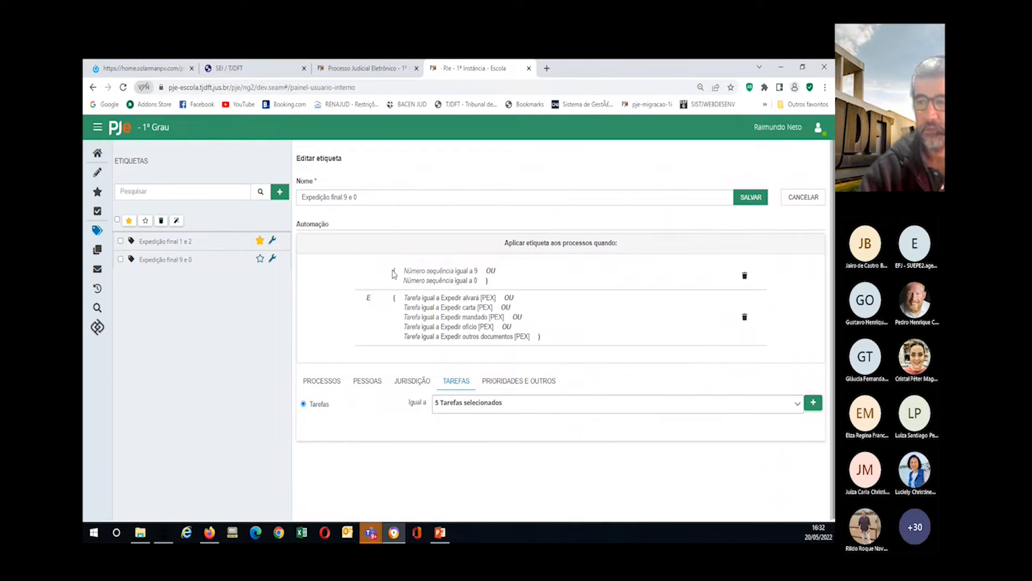
Step: Review the number and Expedir task conditions, then unfavourite Expedição final 1 e 2
{"action": "left_click_drag", "start_coordinate": [405, 267], "coordinate": [477, 326]}
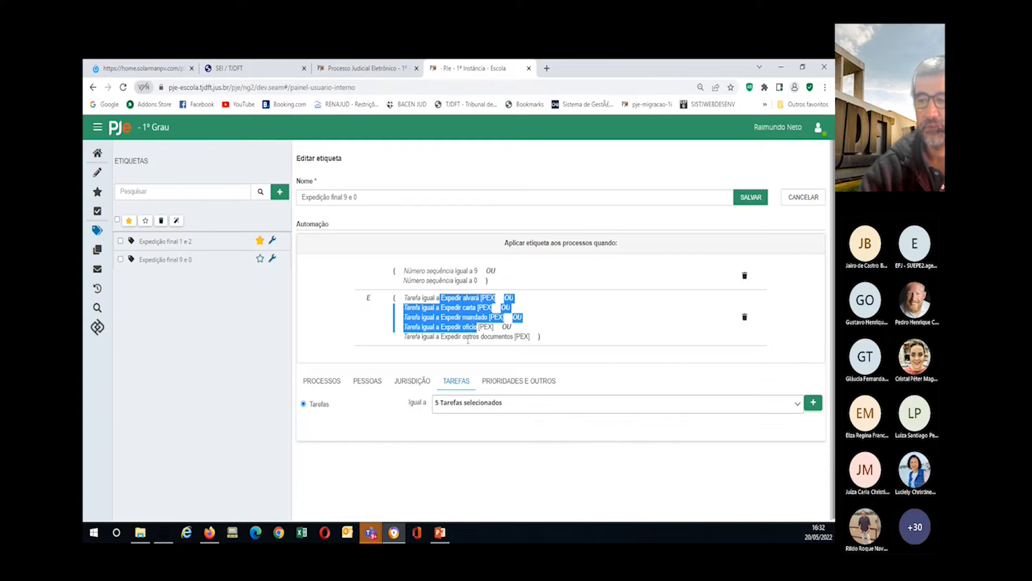
{"action": "left_click_drag", "start_coordinate": [439, 337], "coordinate": [517, 337]}
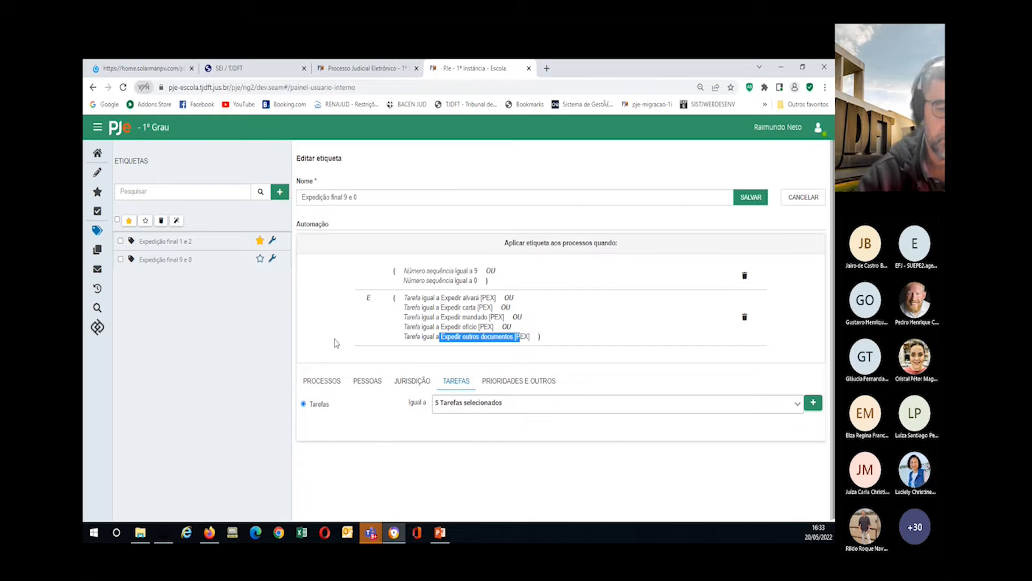
{"action": "left_click", "coordinate": [261, 241]}
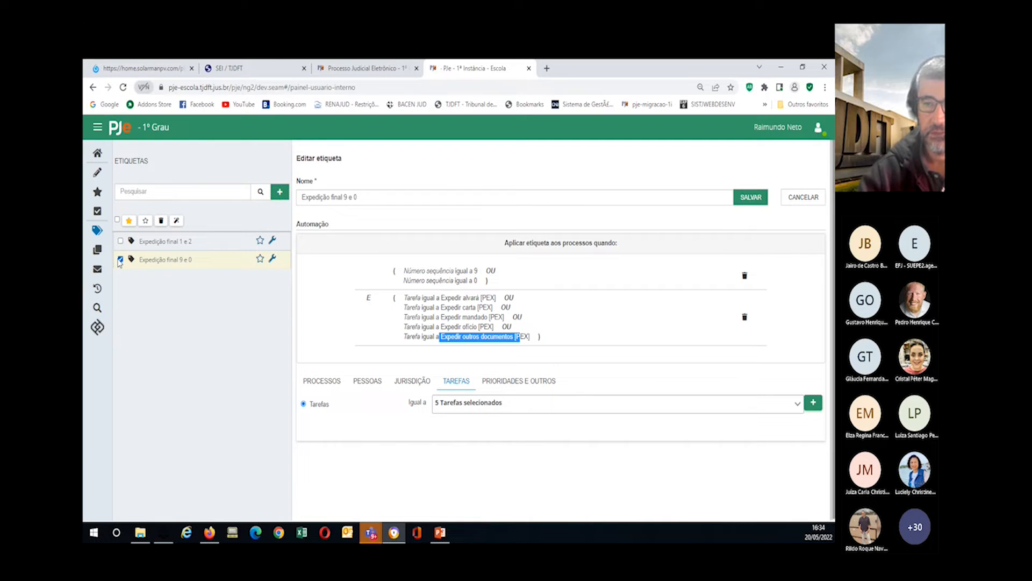
Step: Apply Expedição final 9 e 0 to the 63 matching processes, then list its tagged processes
{"action": "left_click", "coordinate": [177, 222]}
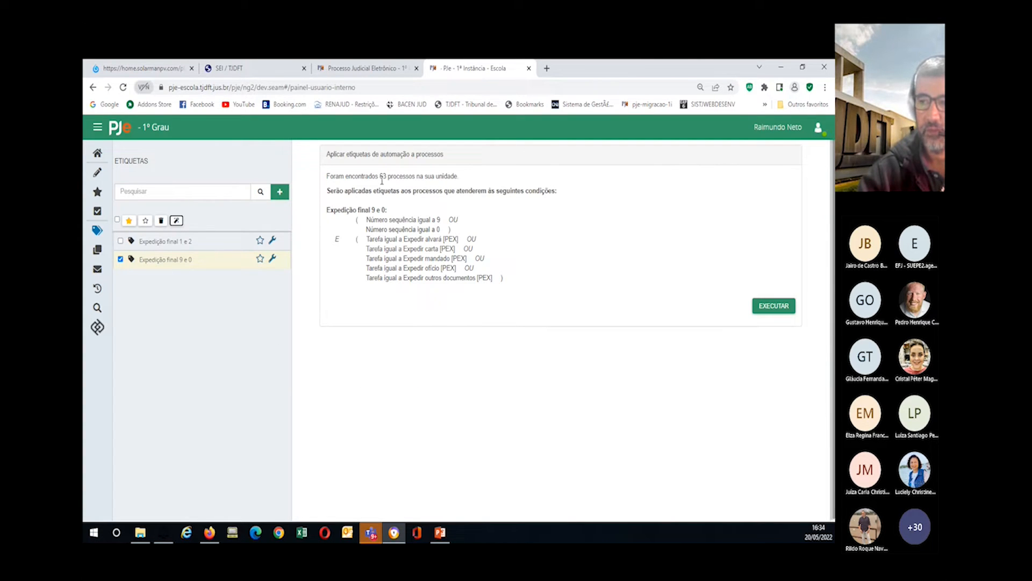
{"action": "left_click_drag", "start_coordinate": [380, 177], "coordinate": [457, 176]}
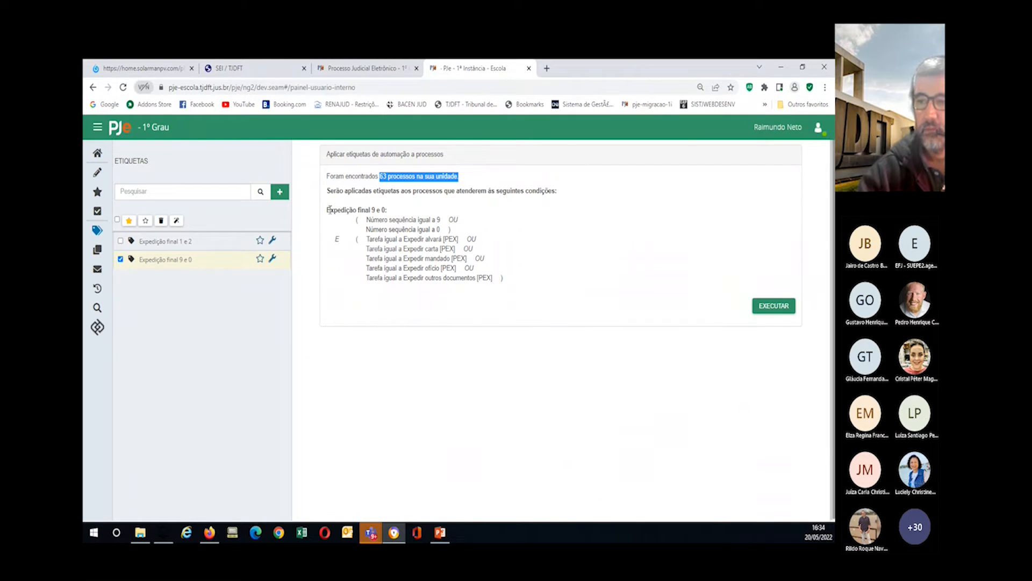
{"action": "left_click_drag", "start_coordinate": [326, 211], "coordinate": [473, 306]}
{"action": "left_click", "coordinate": [515, 287]}
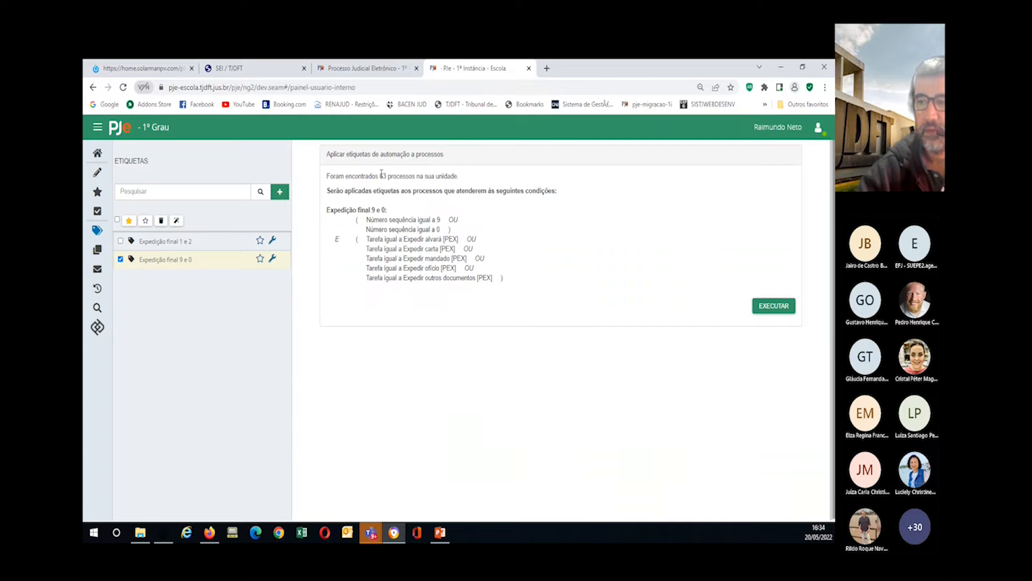
{"action": "left_click_drag", "start_coordinate": [379, 179], "coordinate": [390, 179]}
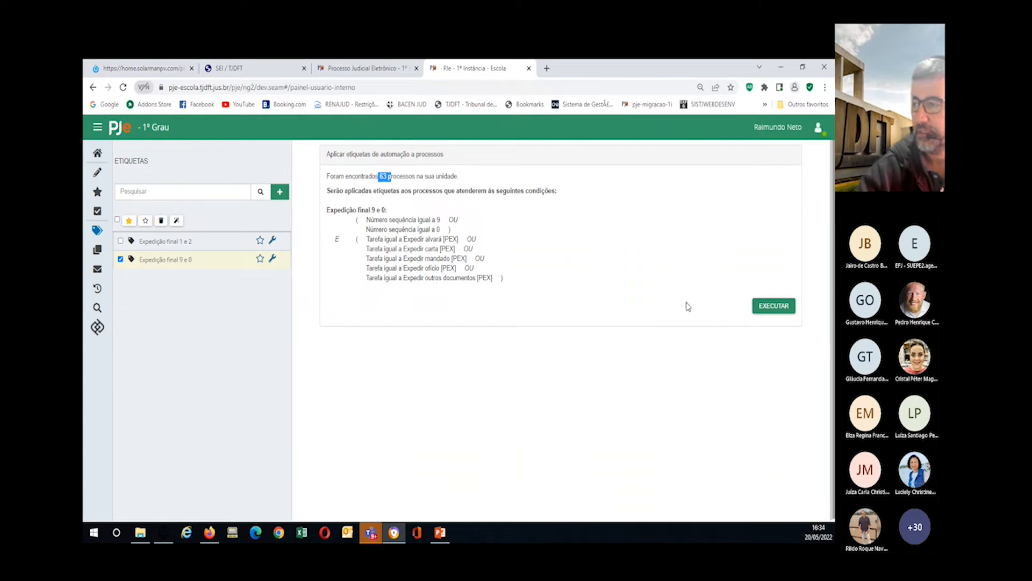
{"action": "left_click", "coordinate": [774, 306]}
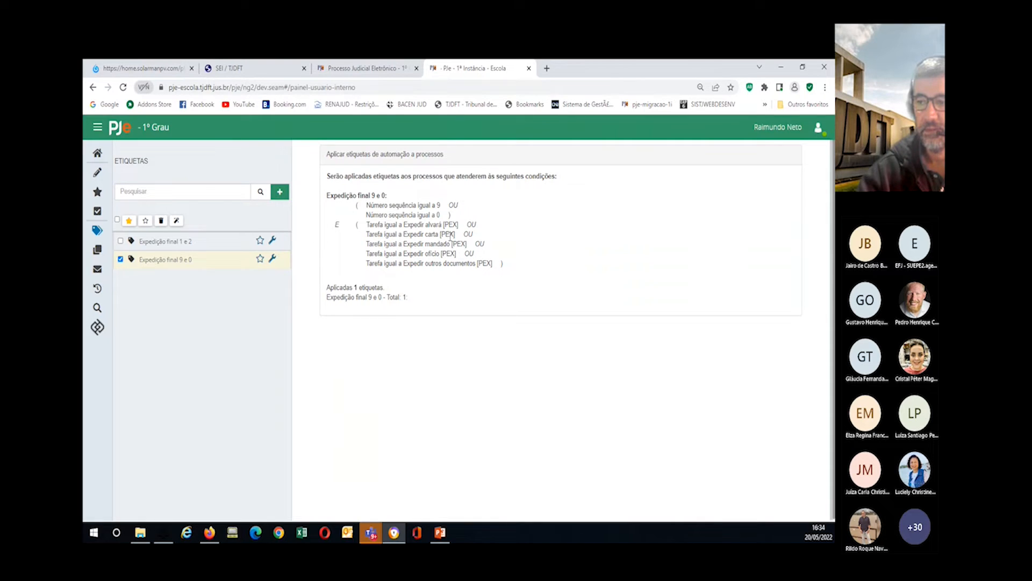
{"action": "left_click", "coordinate": [119, 259]}
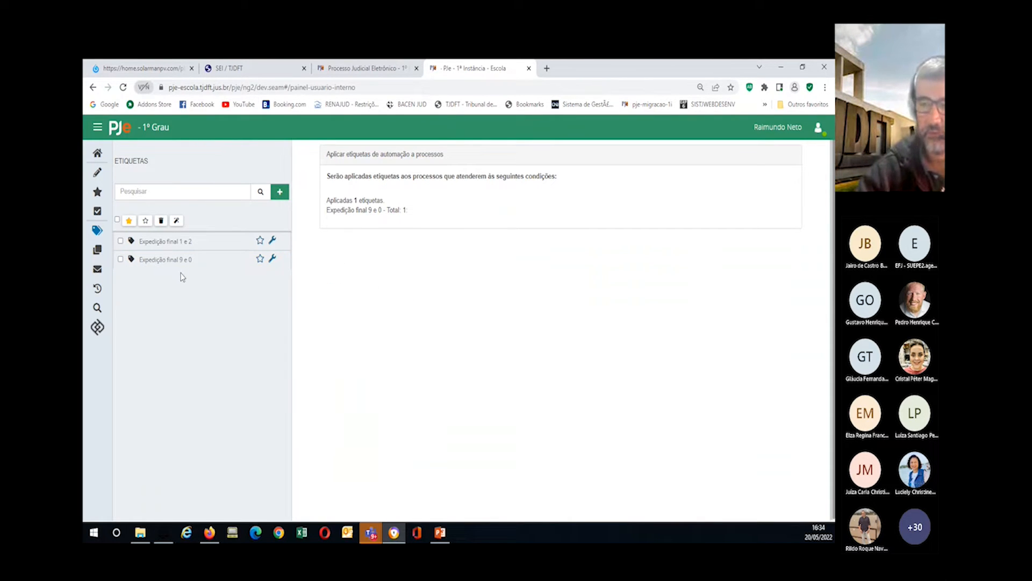
{"action": "left_click", "coordinate": [153, 260]}
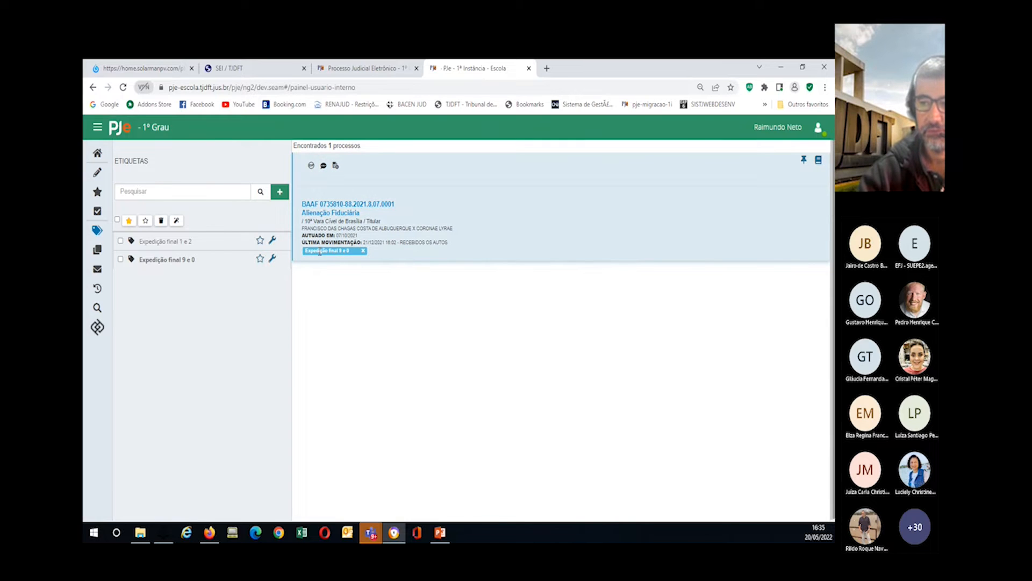
Step: Favourite Expedição final 9 e 0 and return to the home dashboard
{"action": "left_click", "coordinate": [259, 260]}
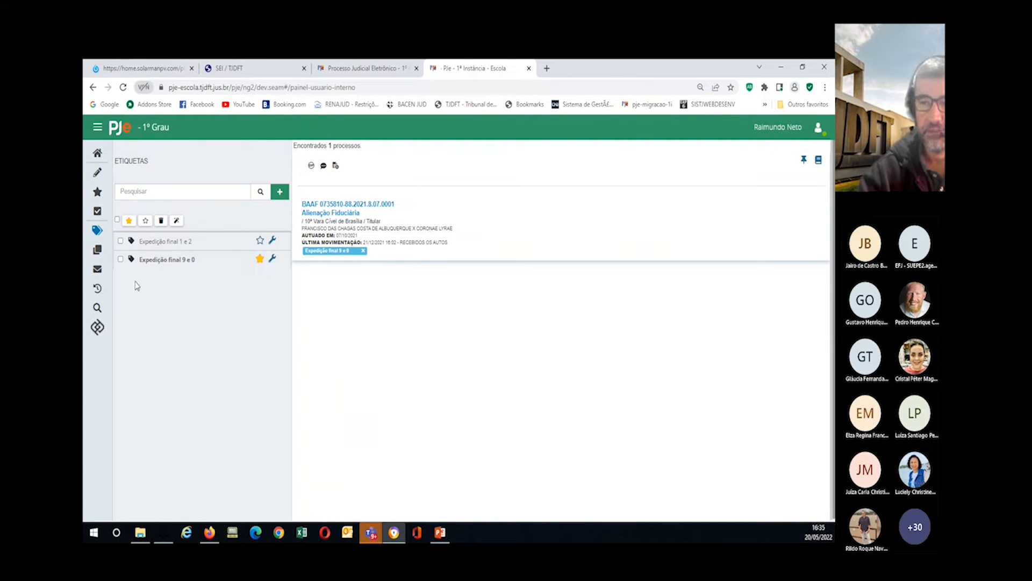
{"action": "left_click", "coordinate": [97, 155]}
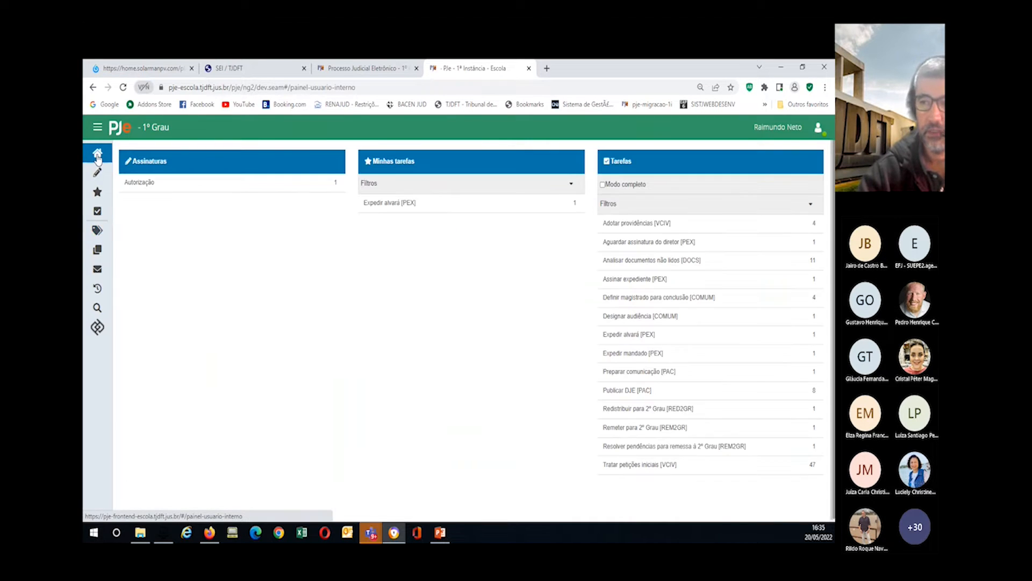
Step: Open the labelled process from the Expedir alvará [PEX] task
{"action": "left_click", "coordinate": [388, 207]}
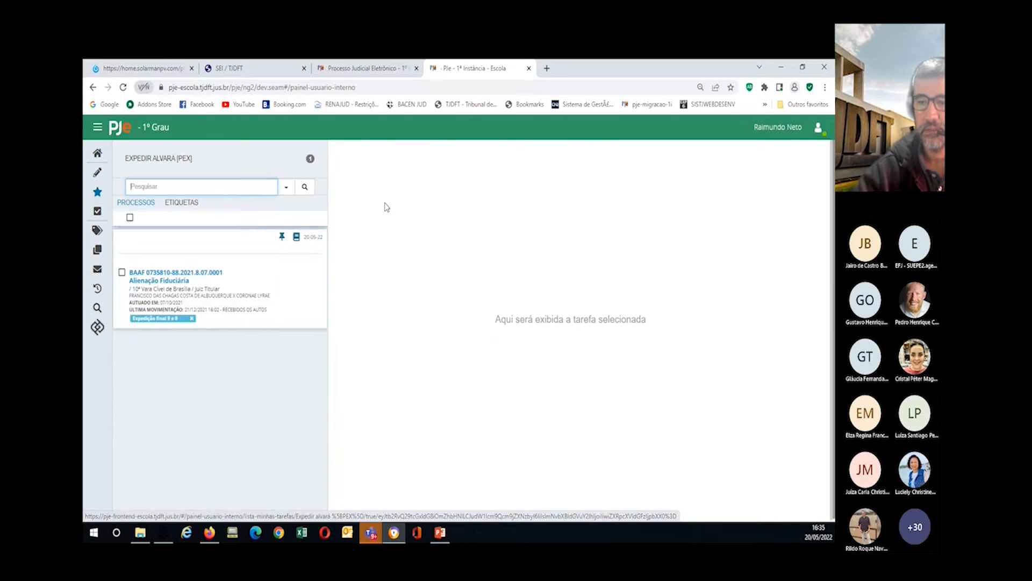
{"action": "mouse_move", "coordinate": [149, 252]}
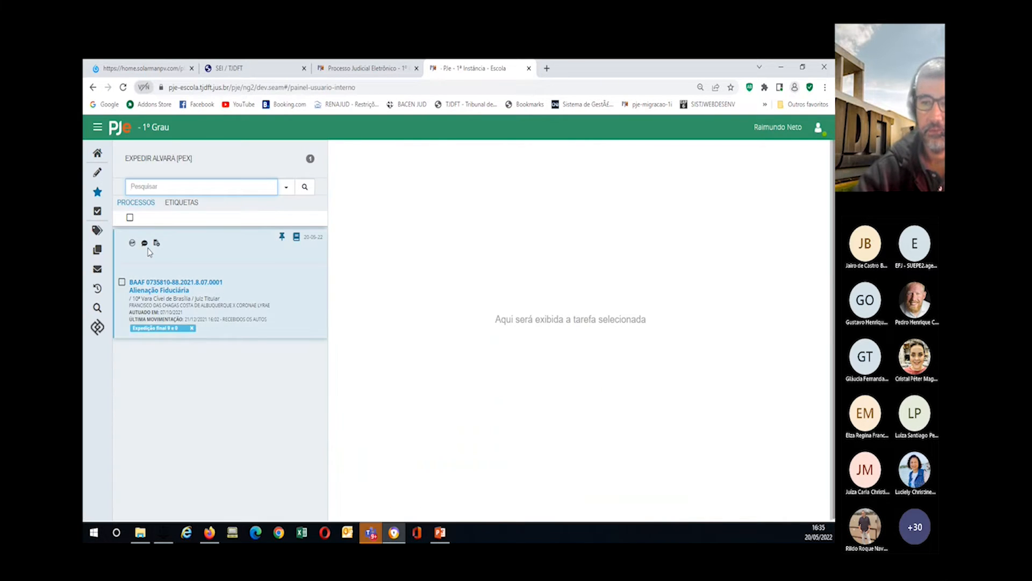
{"action": "left_click", "coordinate": [153, 286]}
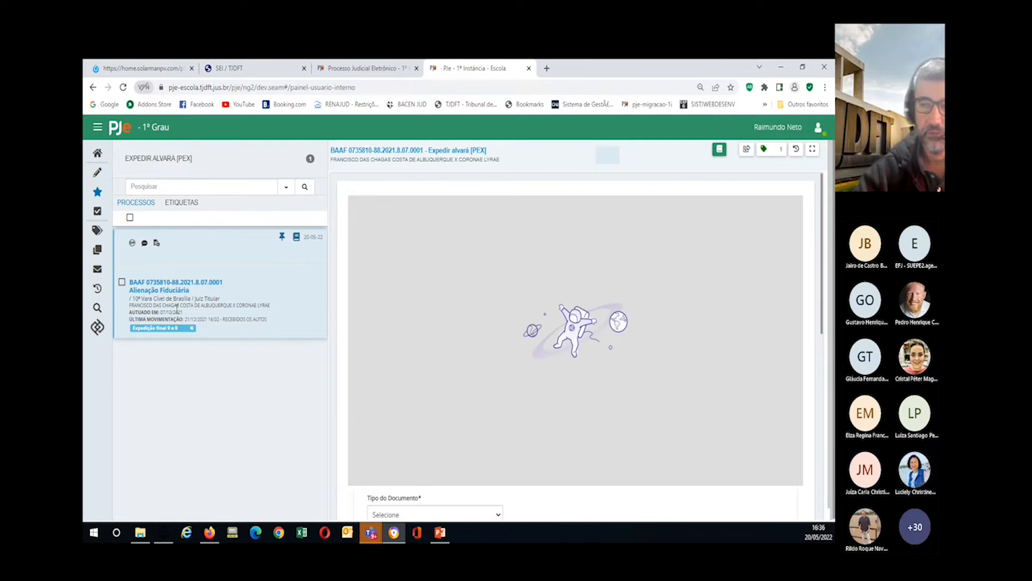
Step: View the process's digital case records (Autos)
{"action": "left_click", "coordinate": [295, 238]}
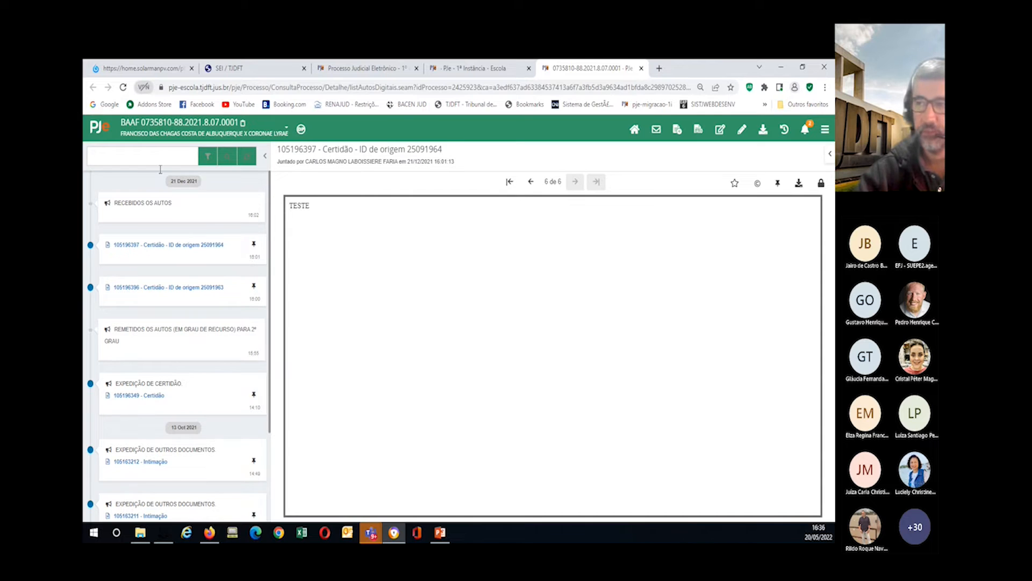
{"action": "left_click", "coordinate": [452, 70]}
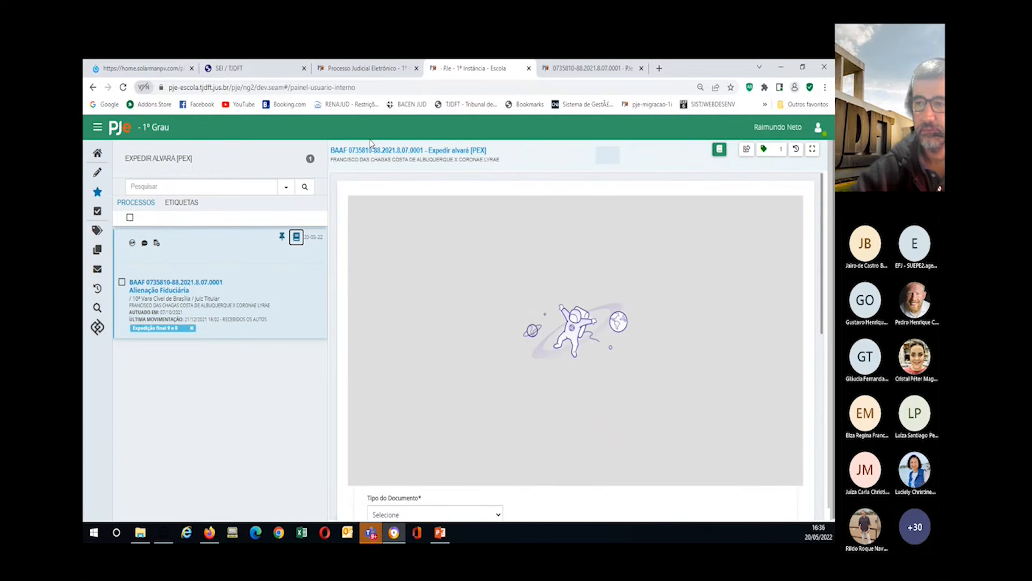
{"action": "left_click", "coordinate": [375, 151]}
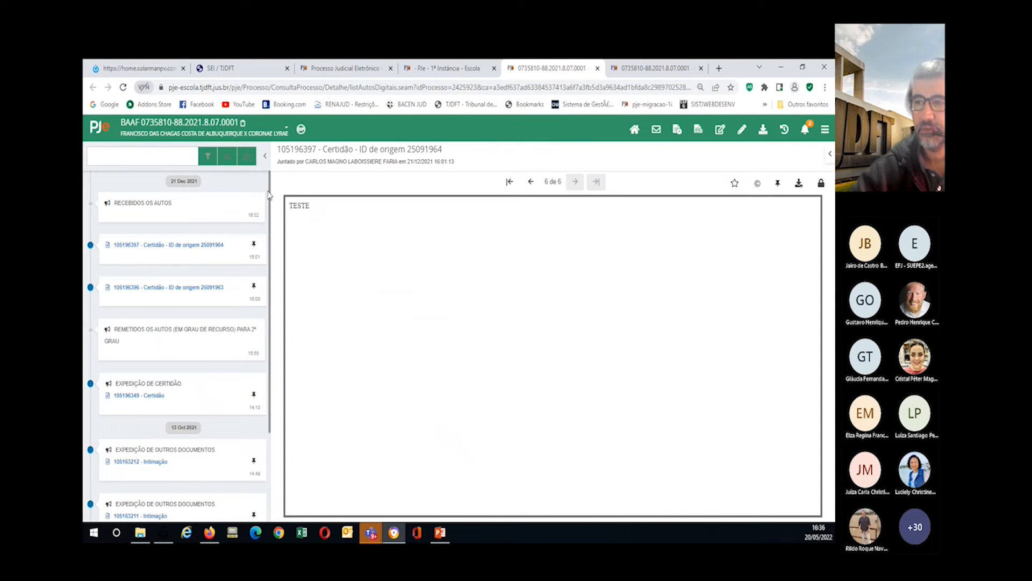
{"action": "left_click", "coordinate": [448, 70]}
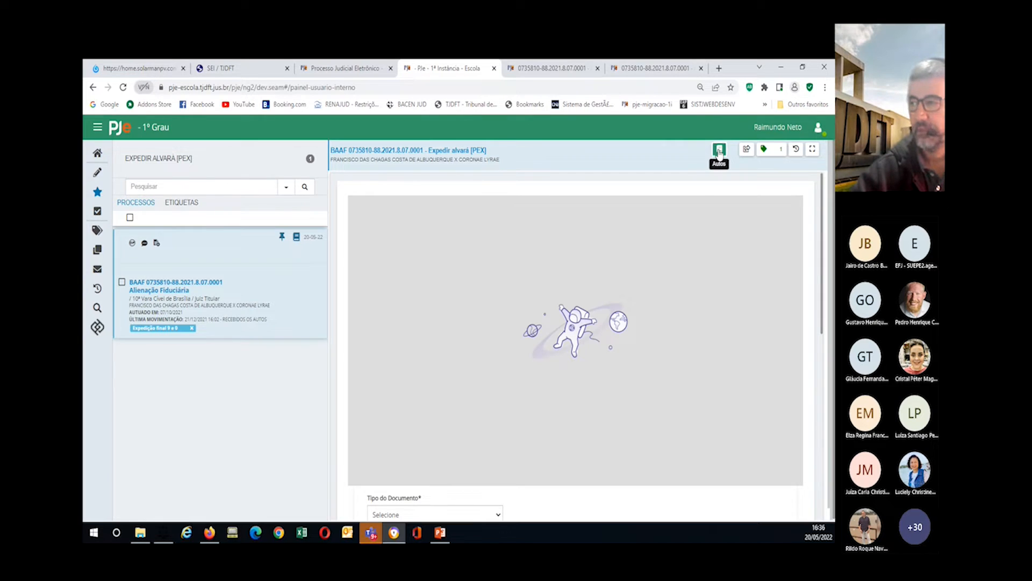
{"action": "left_click", "coordinate": [719, 152]}
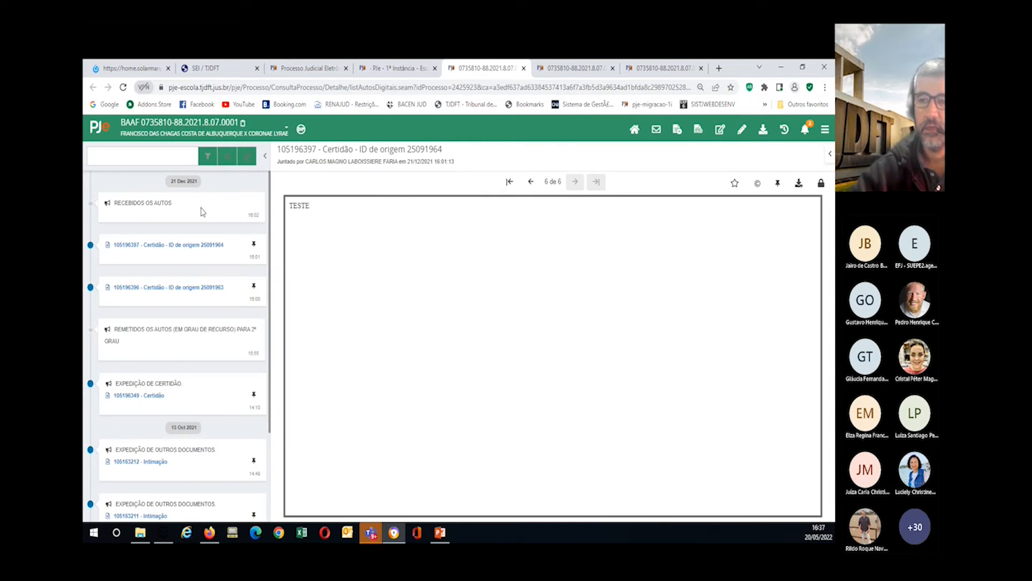
{"action": "scroll", "coordinate": [128, 384], "scroll_direction": "down", "scroll_amount": 3}
{"action": "scroll", "coordinate": [134, 373], "scroll_direction": "up", "scroll_amount": 3}
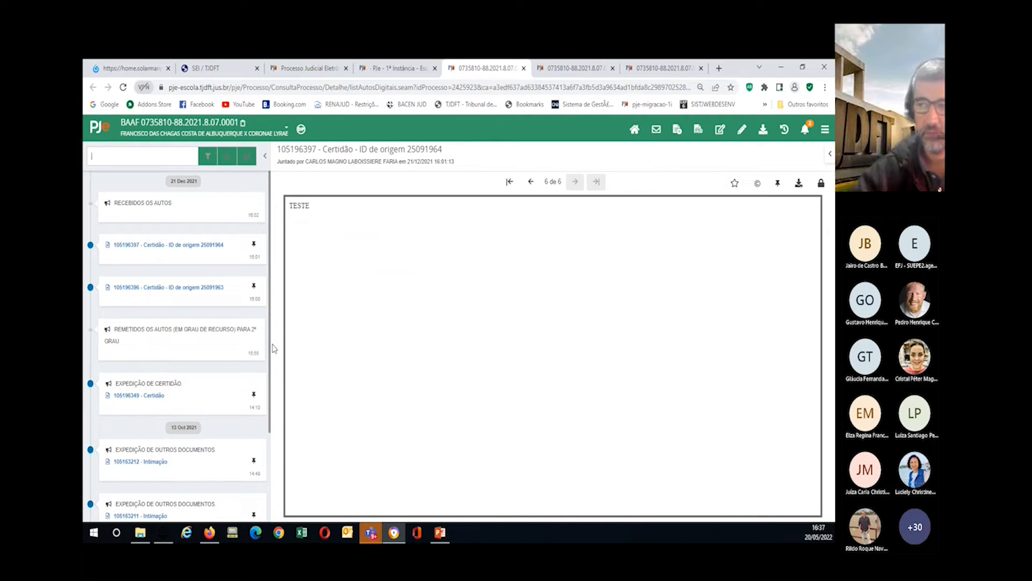
Step: Close the extra case record tabs and show the labels list
{"action": "left_click", "coordinate": [525, 69]}
{"action": "left_click", "coordinate": [524, 69]}
{"action": "left_click", "coordinate": [524, 69]}
{"action": "left_click", "coordinate": [522, 69]}
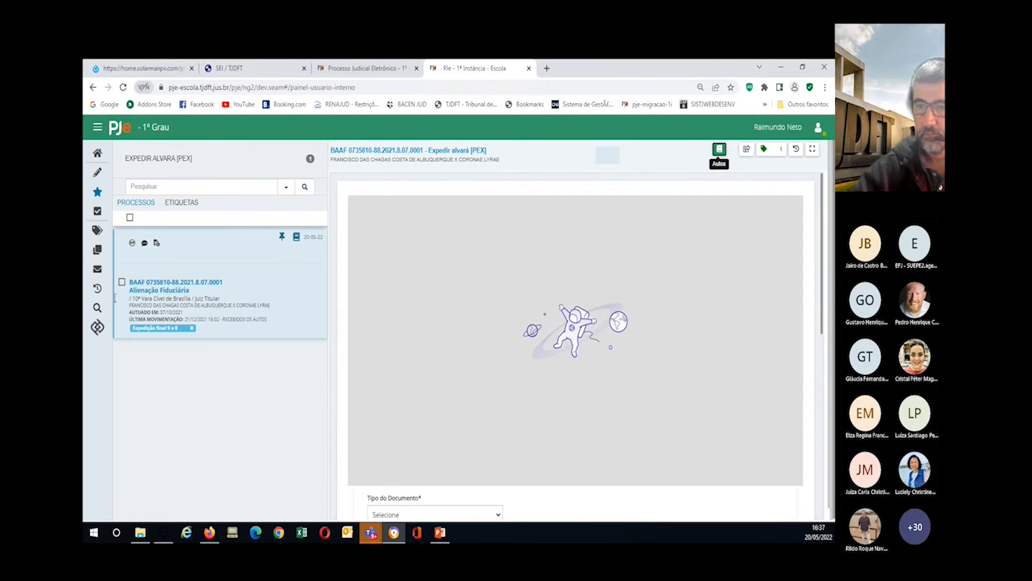
{"action": "left_click", "coordinate": [98, 231]}
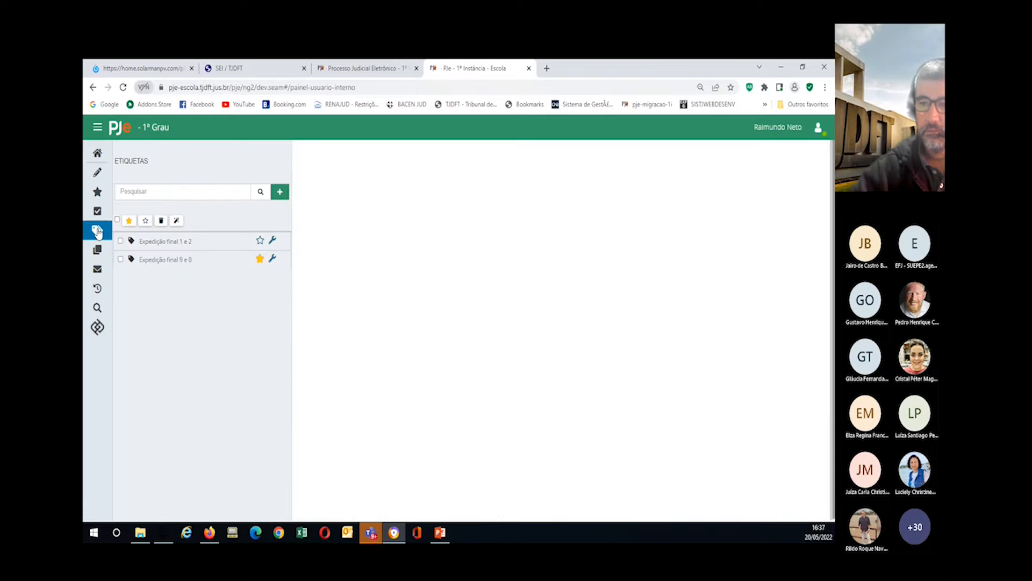
Step: Unfavourite Expedição final 9 e 0 and start a new label
{"action": "left_click", "coordinate": [260, 260]}
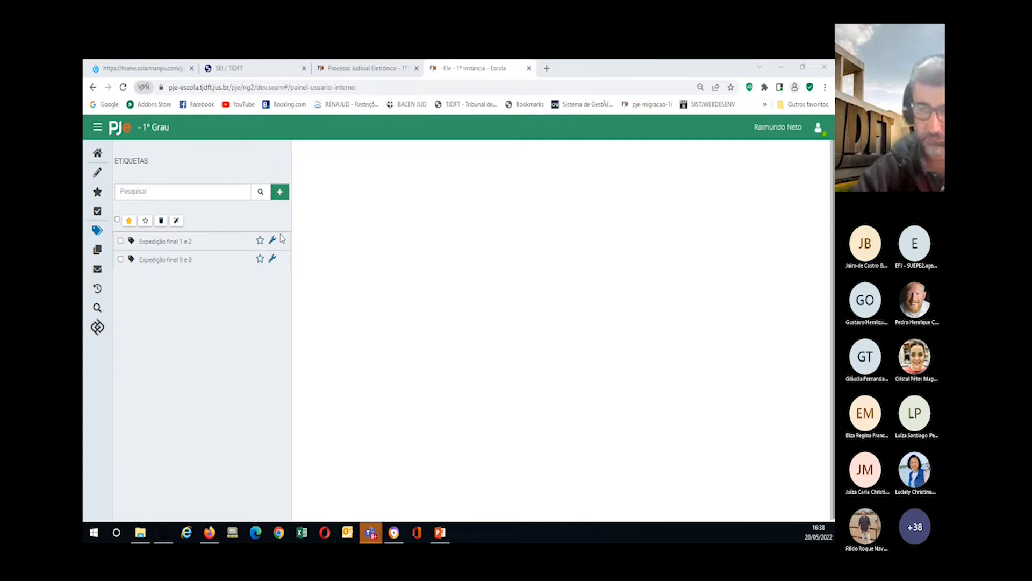
{"action": "left_click", "coordinate": [280, 192]}
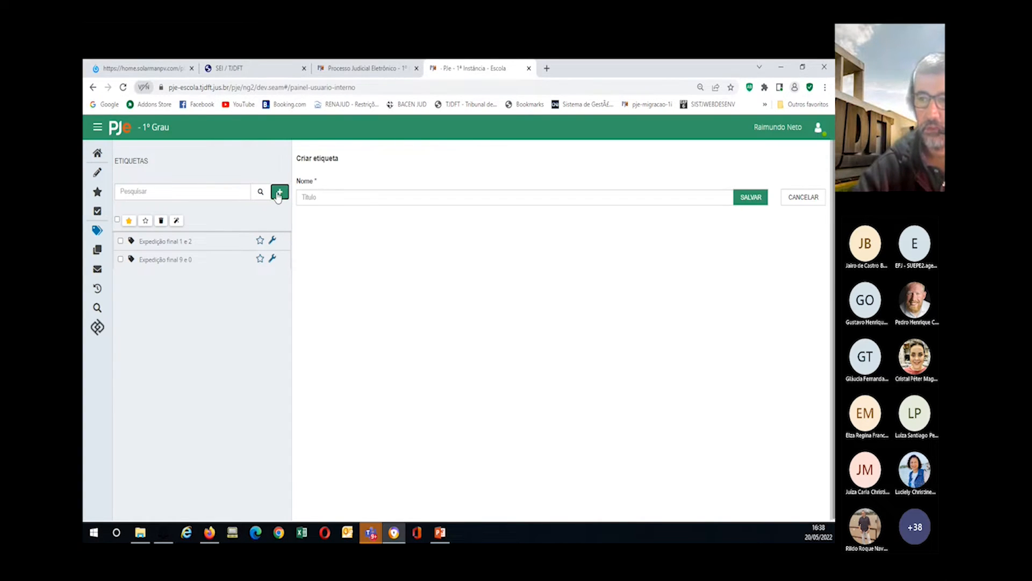
Step: Name the new label 'Prioridade legal' from the Título suggestions and save it
{"action": "left_click", "coordinate": [319, 198]}
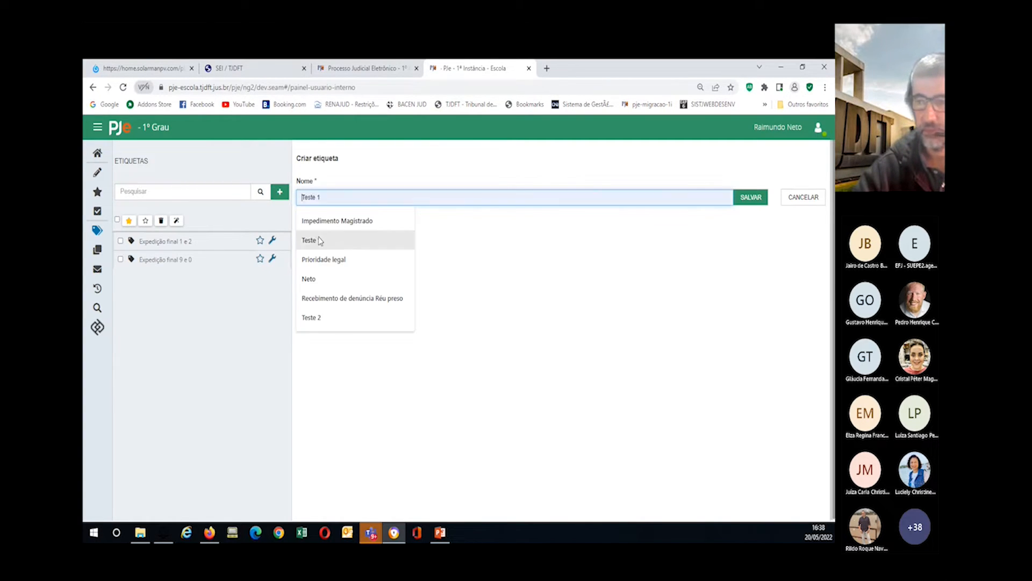
{"action": "left_click", "coordinate": [318, 245]}
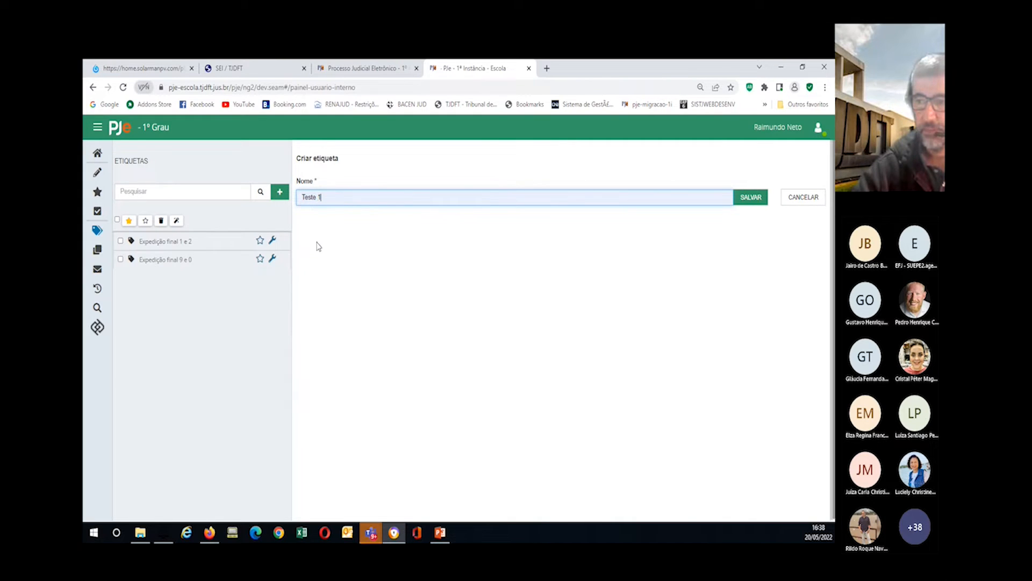
{"action": "left_click_drag", "start_coordinate": [328, 195], "coordinate": [261, 207]}
{"action": "key", "text": "BackSpace"}
{"action": "left_click", "coordinate": [318, 199]}
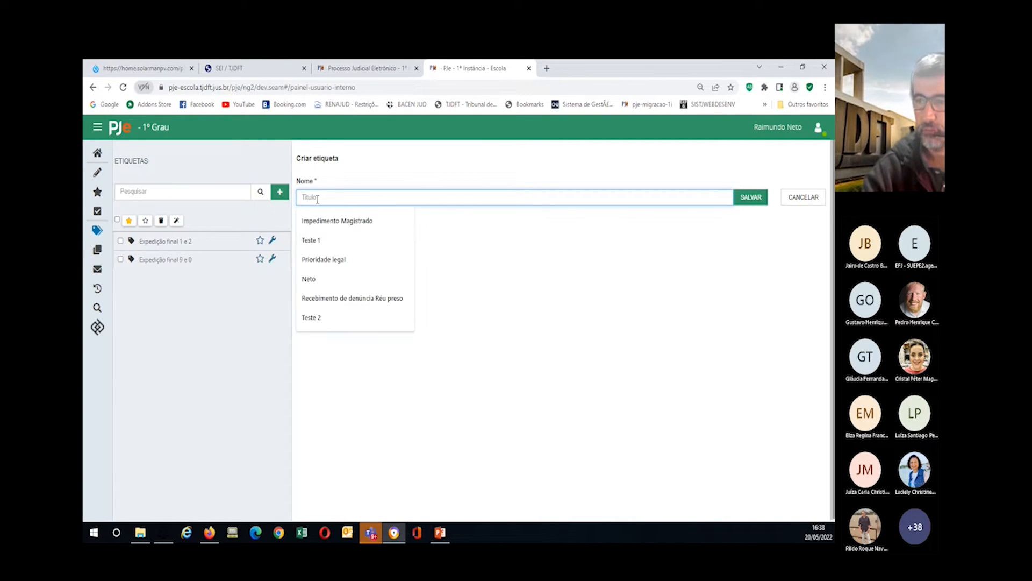
{"action": "left_click", "coordinate": [324, 259]}
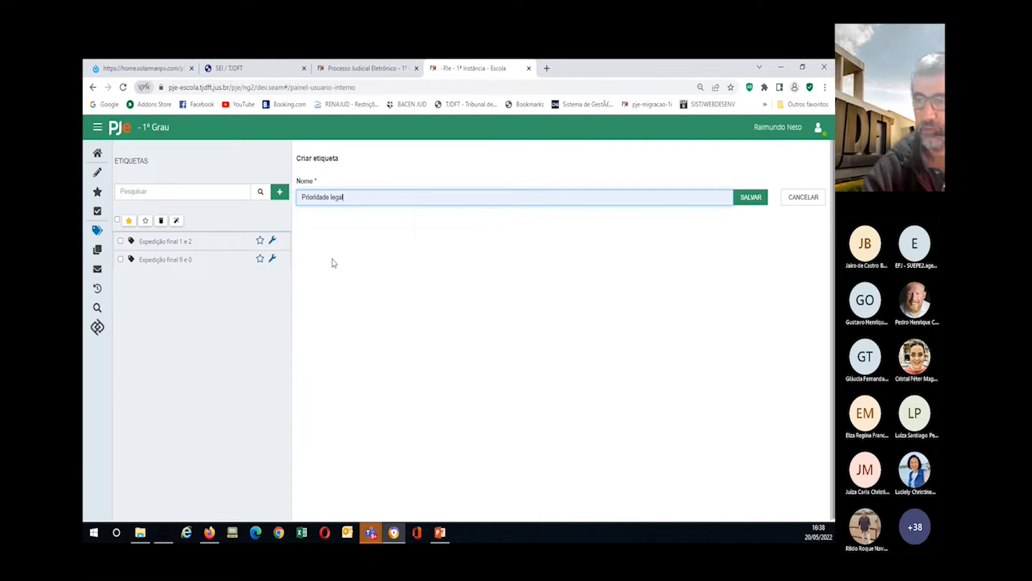
{"action": "left_click", "coordinate": [750, 198]}
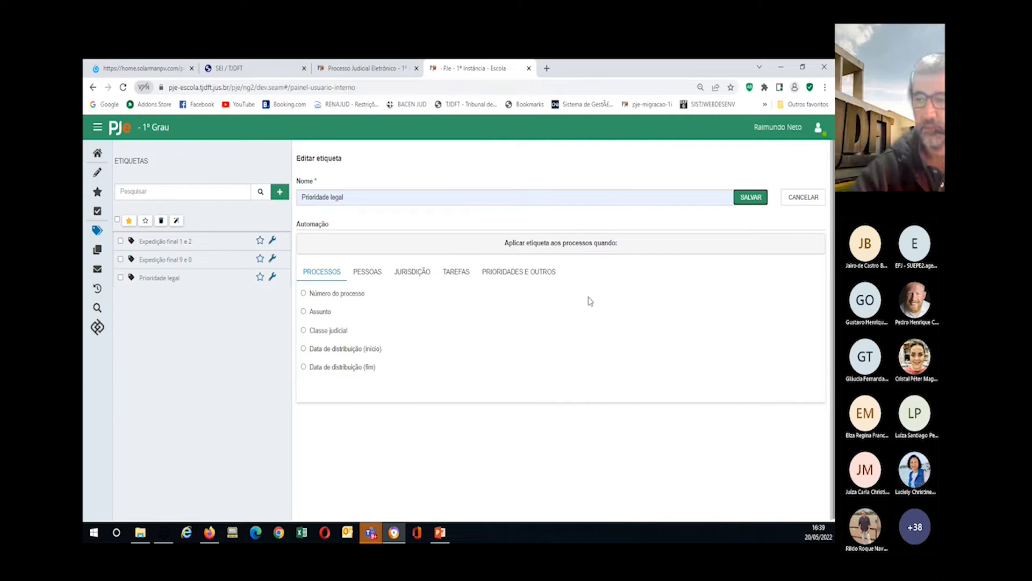
Step: Add priority conditions Idoso, Portador de doença grave and Pessoa com deficiência
{"action": "left_click", "coordinate": [505, 274]}
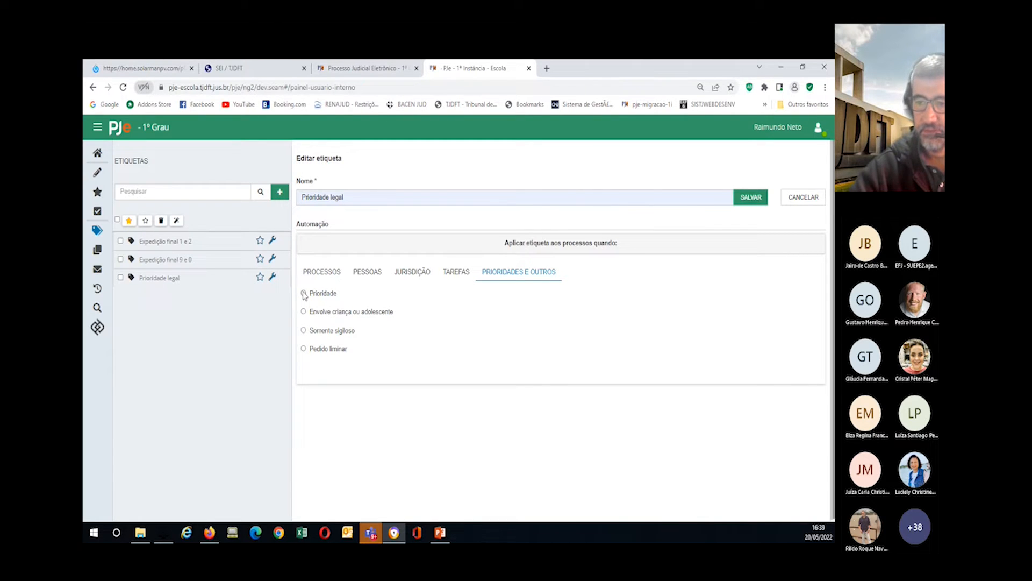
{"action": "left_click", "coordinate": [303, 293]}
{"action": "left_click", "coordinate": [492, 294]}
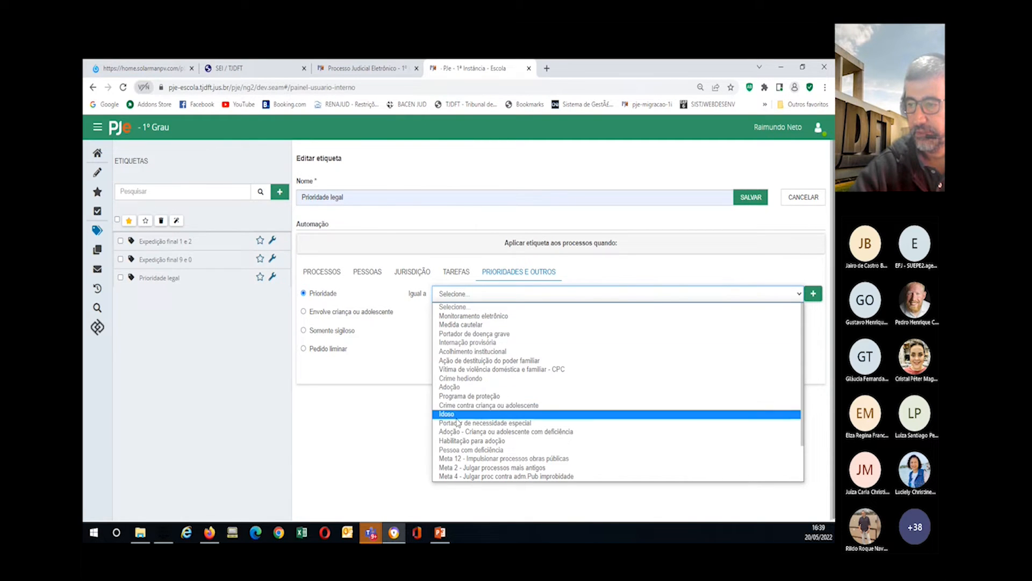
{"action": "left_click", "coordinate": [456, 414]}
{"action": "left_click", "coordinate": [813, 294]}
{"action": "left_click", "coordinate": [461, 301]}
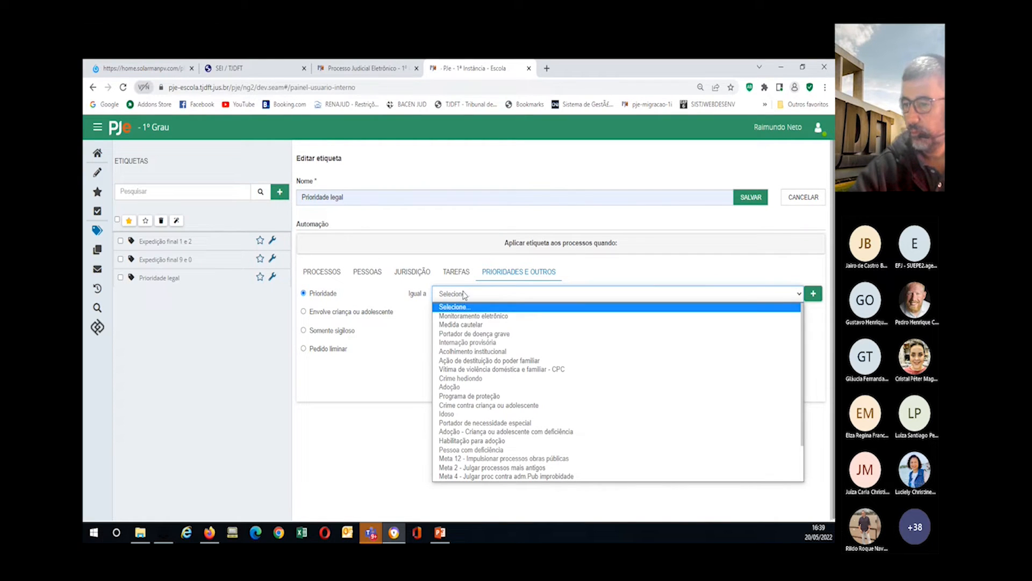
{"action": "left_click", "coordinate": [472, 333]}
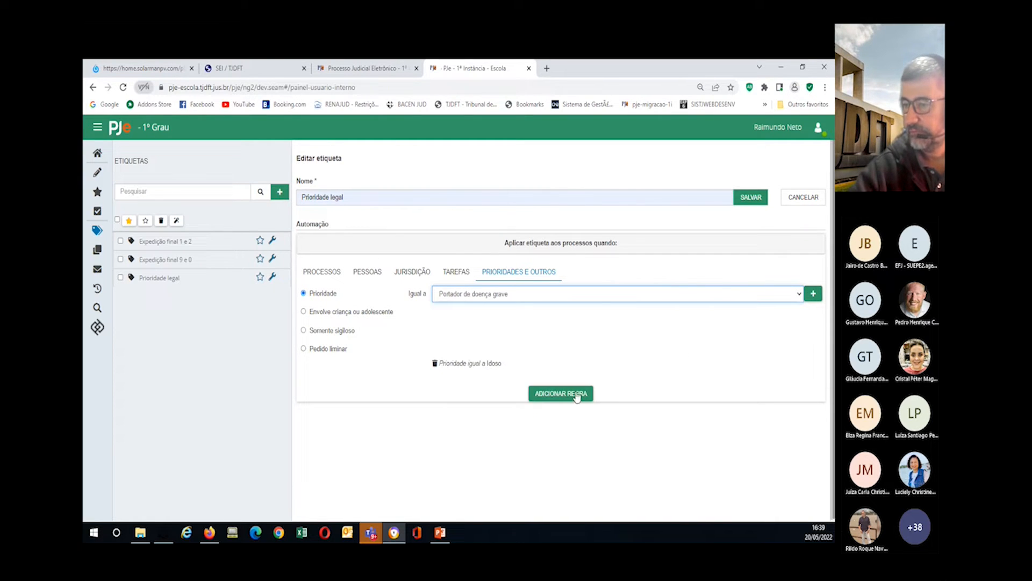
{"action": "left_click", "coordinate": [812, 295]}
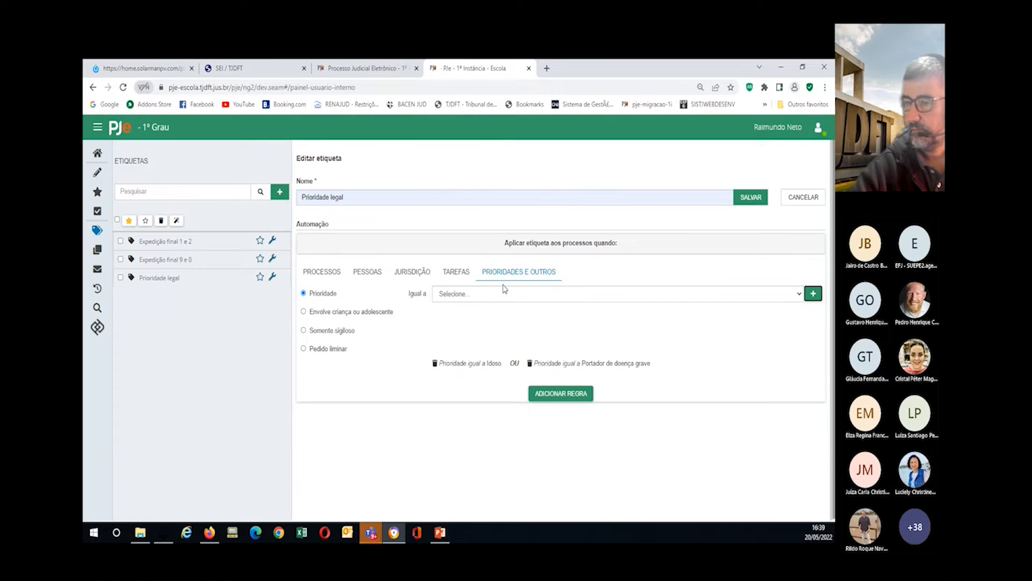
{"action": "left_click", "coordinate": [483, 293]}
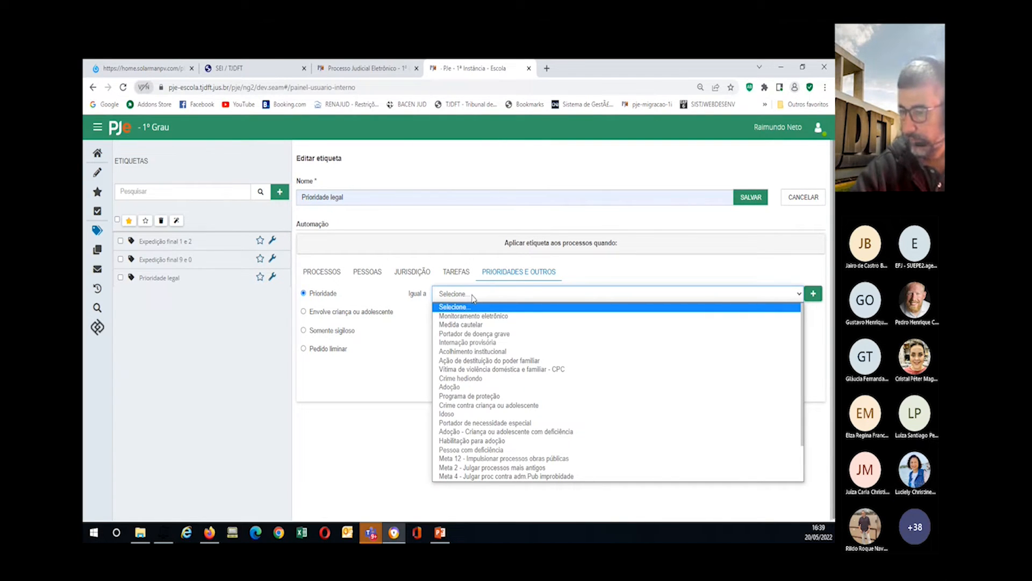
{"action": "left_click", "coordinate": [484, 450]}
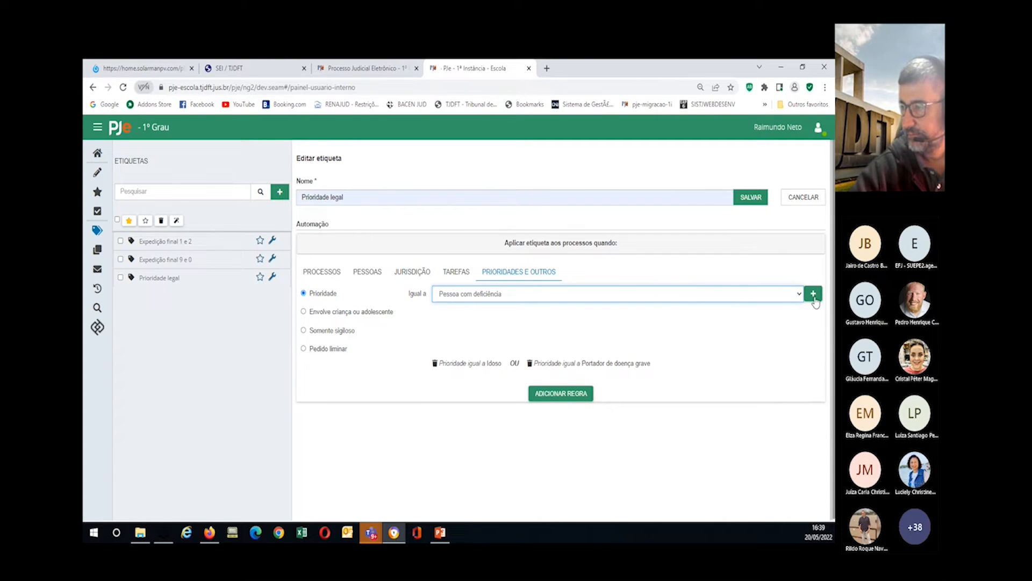
{"action": "left_click", "coordinate": [814, 298]}
Step: Add Meta 2 and Idoso maior de 80 anos, attach the rule, and reload with F5
{"action": "left_click", "coordinate": [473, 295]}
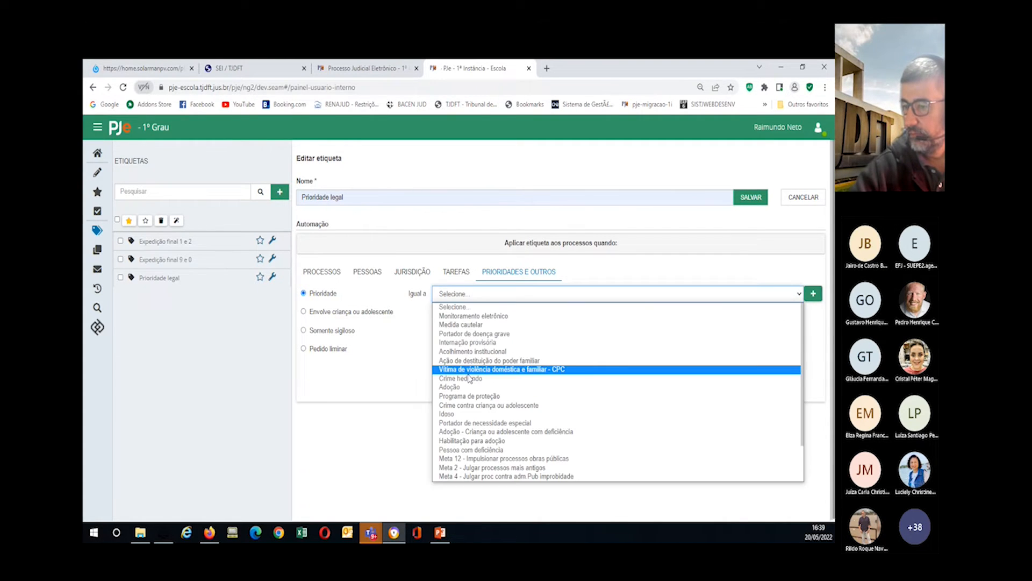
{"action": "scroll", "coordinate": [469, 378], "scroll_direction": "down", "scroll_amount": 2}
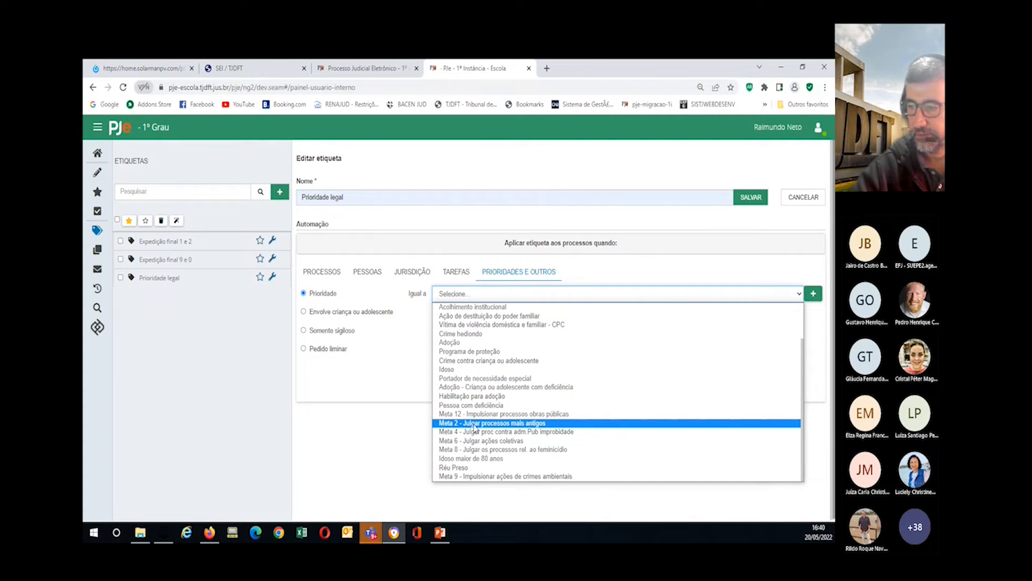
{"action": "left_click", "coordinate": [474, 424]}
{"action": "left_click", "coordinate": [813, 295]}
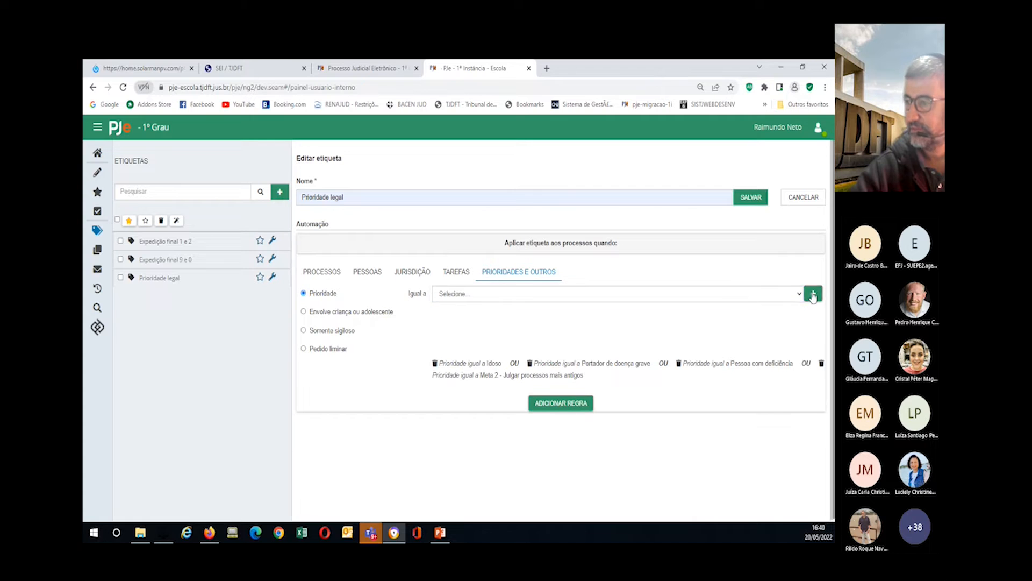
{"action": "left_click", "coordinate": [525, 296]}
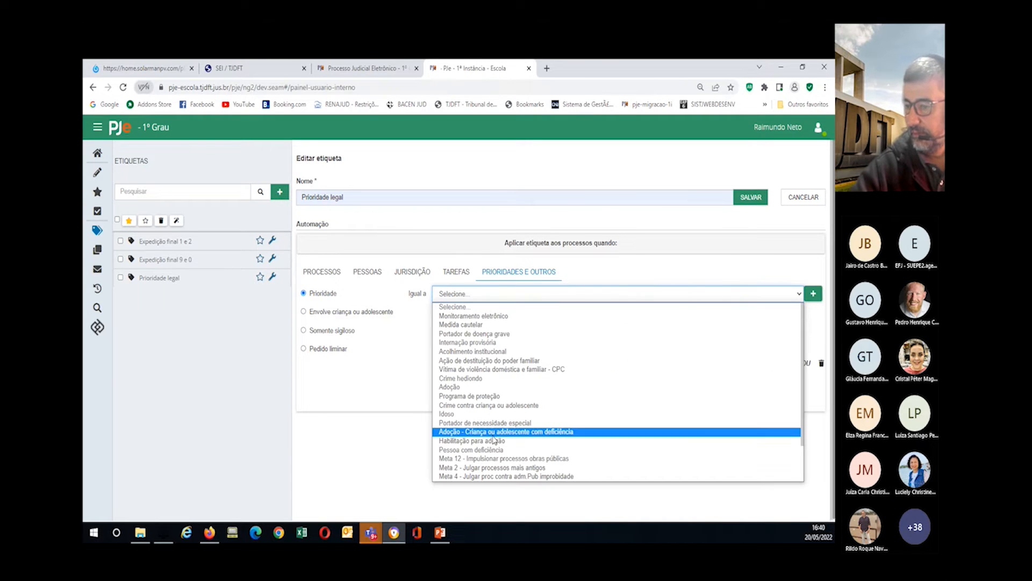
{"action": "scroll", "coordinate": [494, 440], "scroll_direction": "down", "scroll_amount": 2}
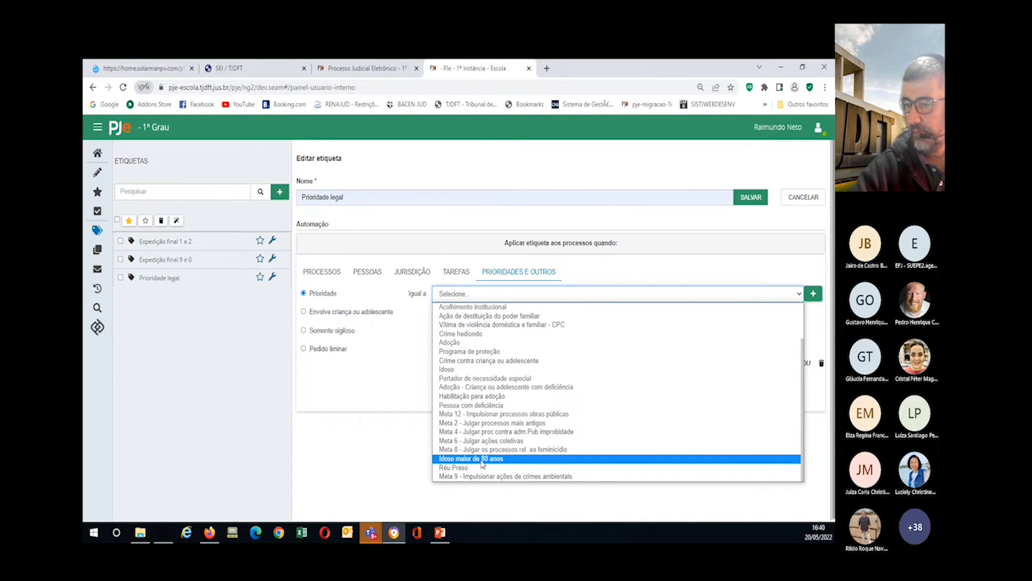
{"action": "left_click", "coordinate": [482, 460]}
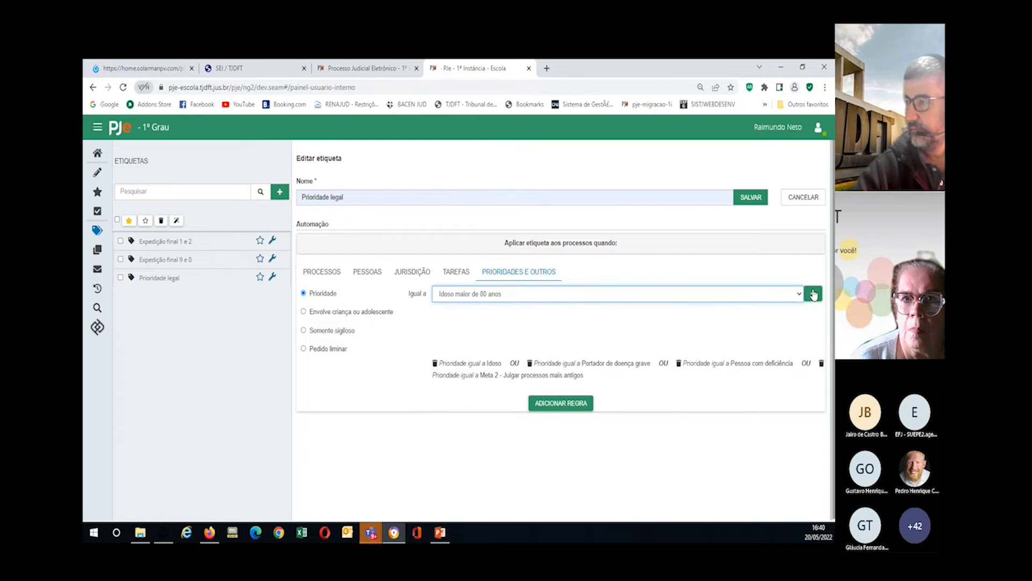
{"action": "left_click", "coordinate": [813, 294]}
{"action": "left_click", "coordinate": [563, 411]}
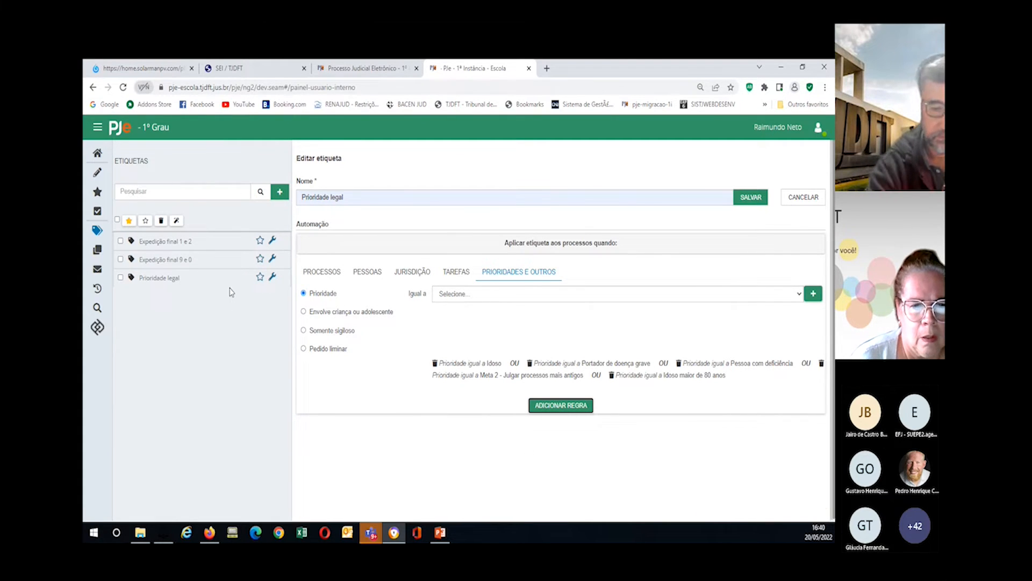
{"action": "key", "text": "F5"}
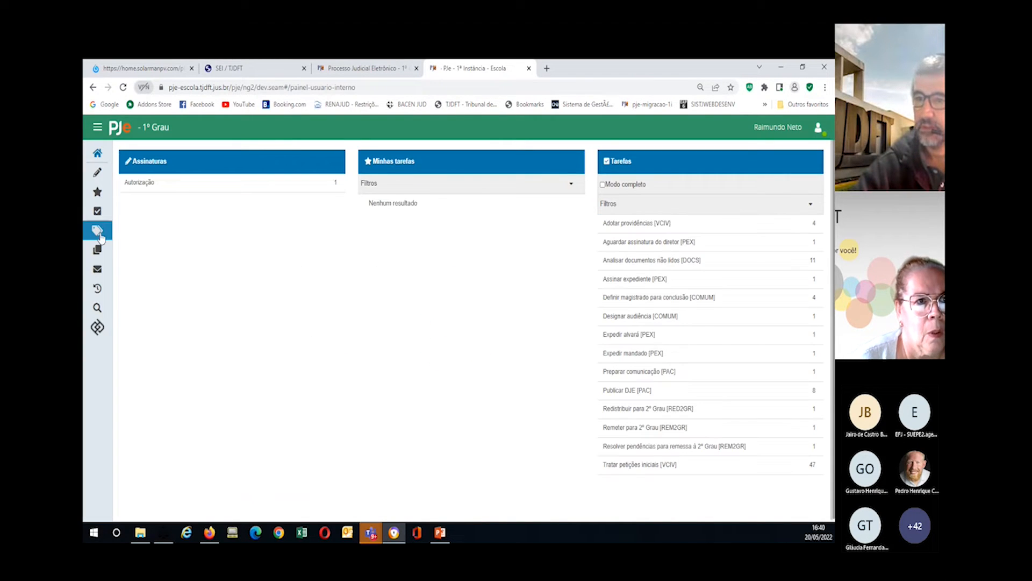
Step: Open the Prioridade legal label for editing to show its five-condition priority rule
{"action": "left_click", "coordinate": [100, 237]}
{"action": "left_click", "coordinate": [266, 279]}
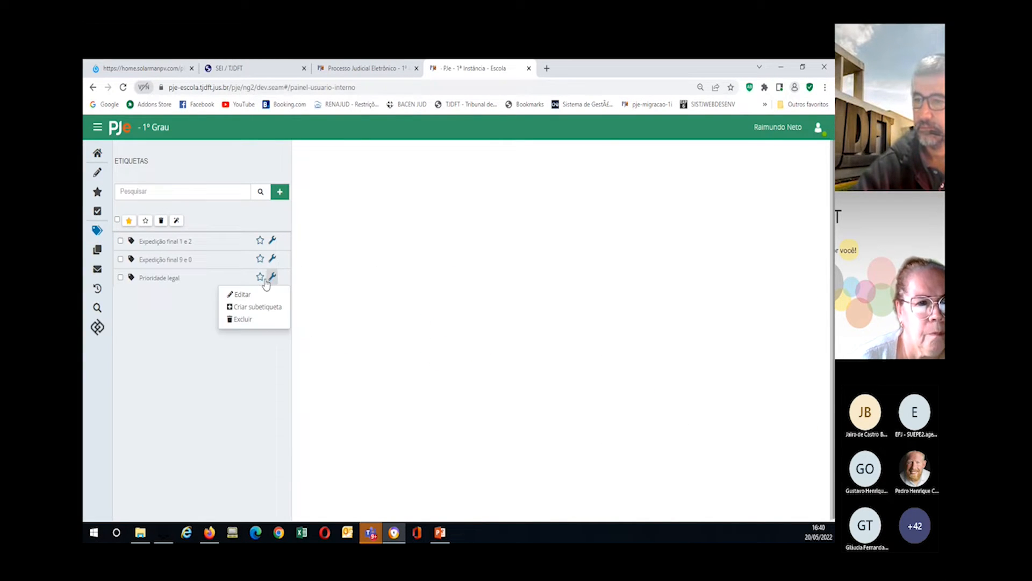
{"action": "left_click", "coordinate": [241, 295]}
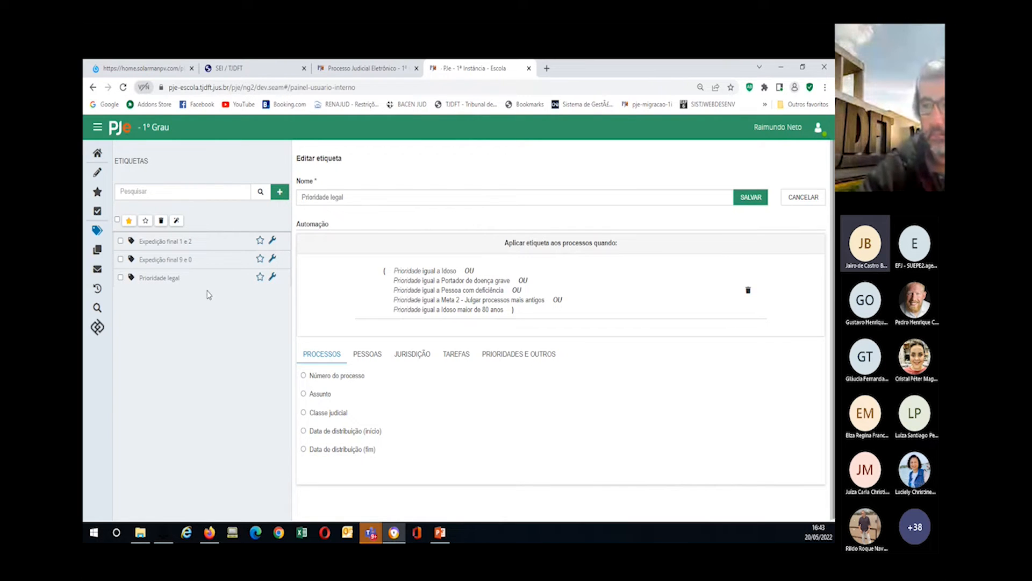
Step: Start a new label named 'Servidor 1 - digito 2', correcting its spelling
{"action": "left_click", "coordinate": [280, 191]}
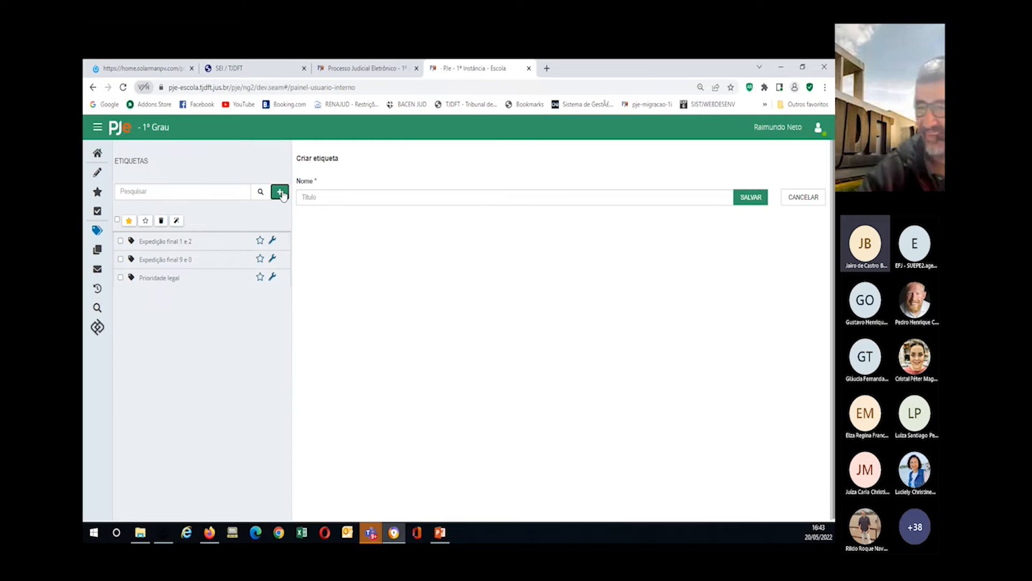
{"action": "left_click", "coordinate": [323, 200]}
{"action": "type", "text": "Se"}
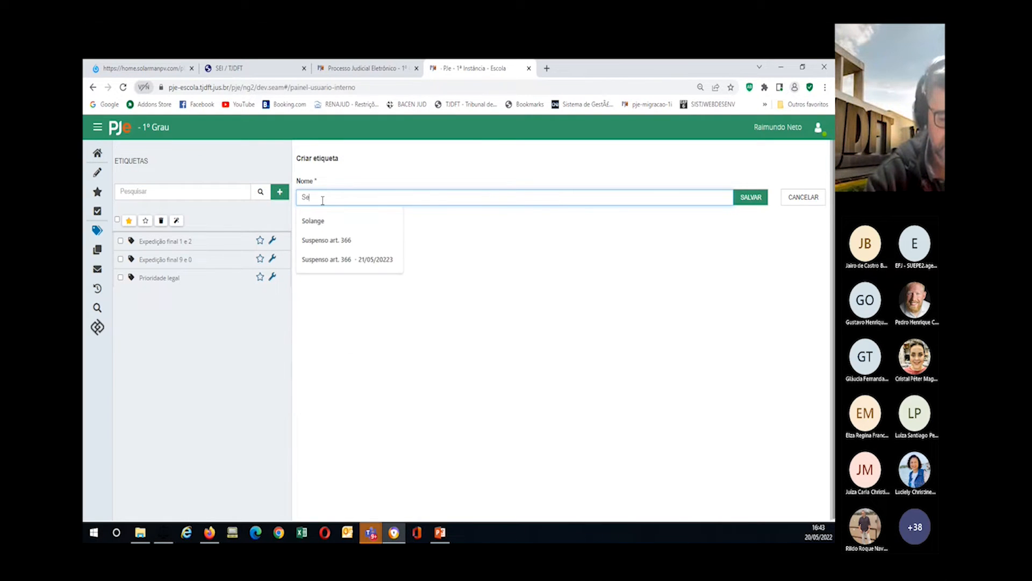
{"action": "type", "text": "nvidor"}
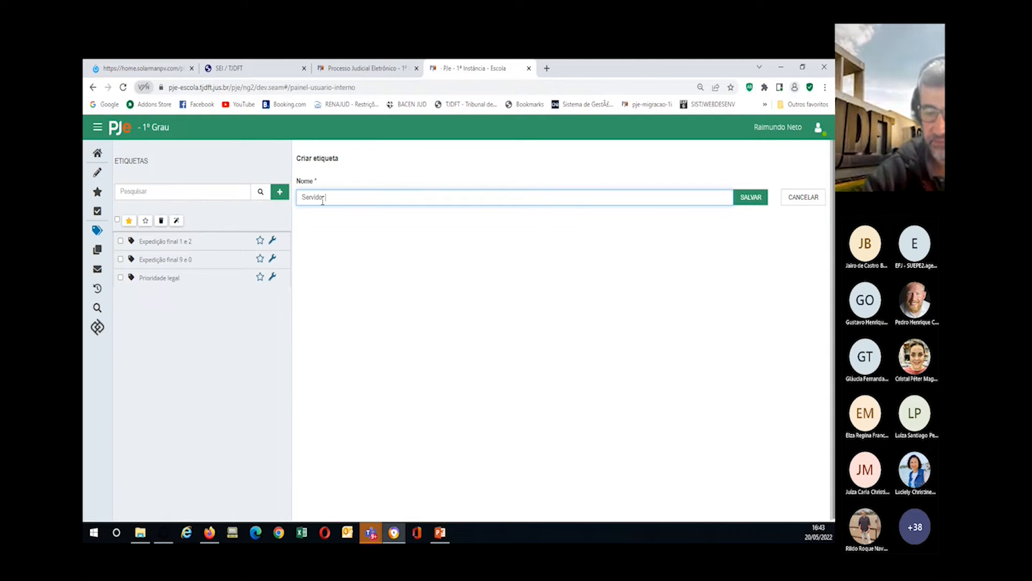
{"action": "type", "text": " 1 -"}
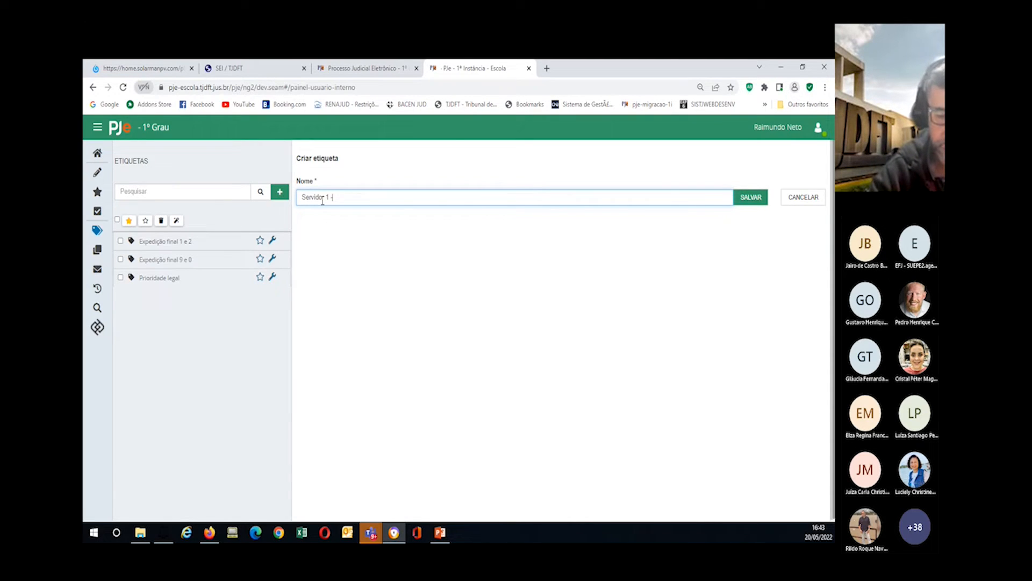
{"action": "type", "text": " dig"}
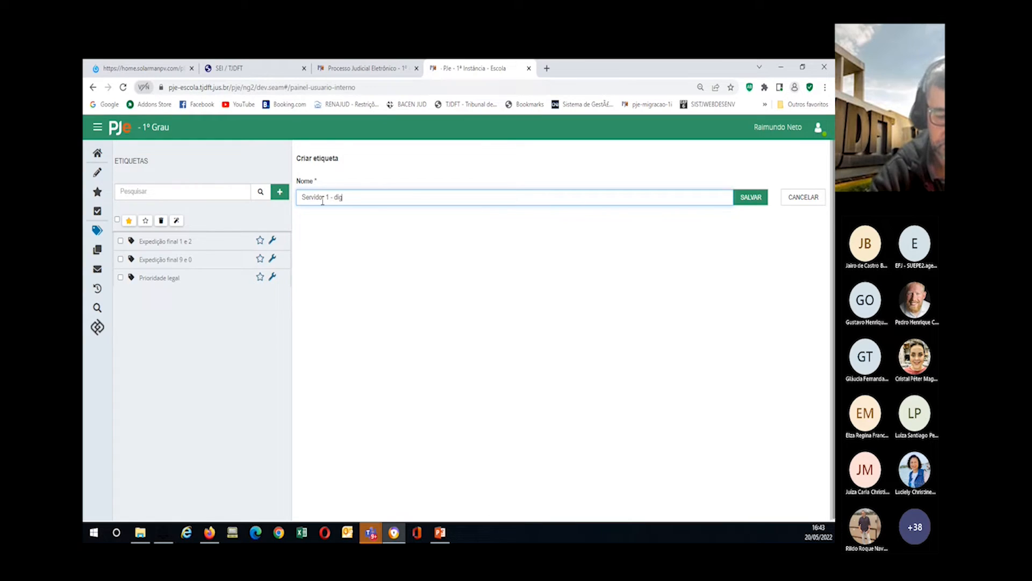
{"action": "key", "text": "BackSpace"}
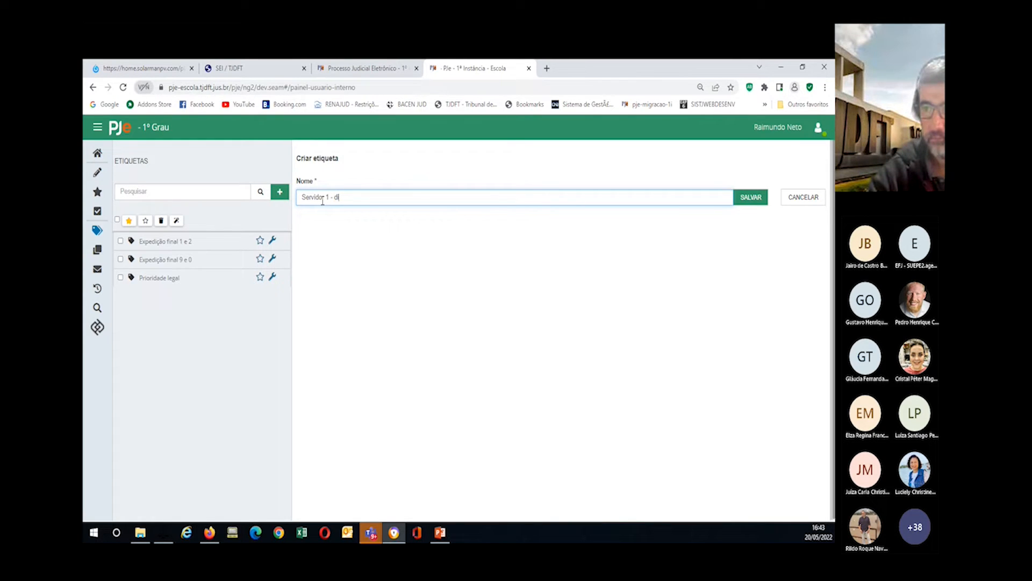
{"action": "type", "text": "gitos"}
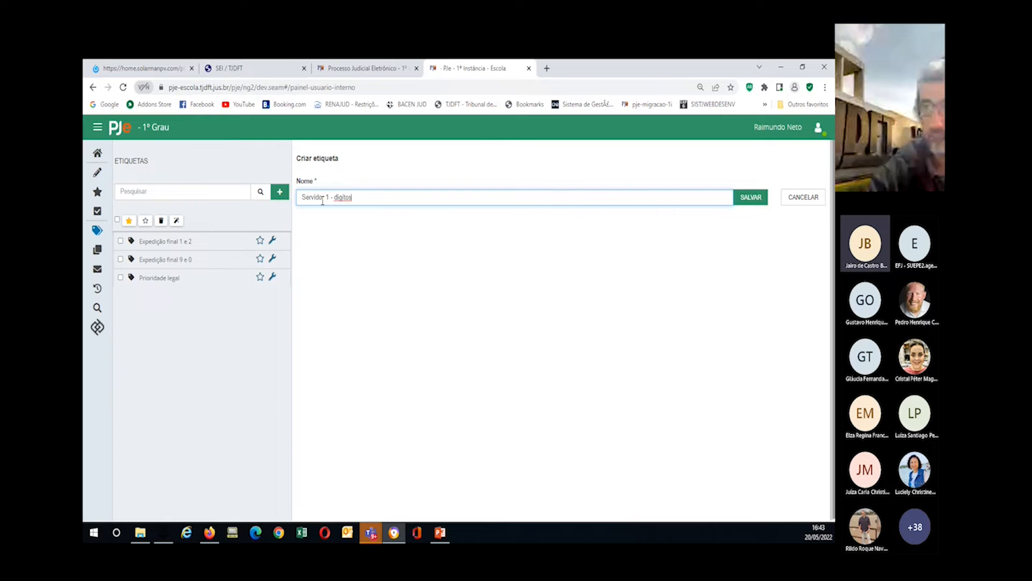
{"action": "key", "text": "BackSpace"}
{"action": "type", "text": "2"}
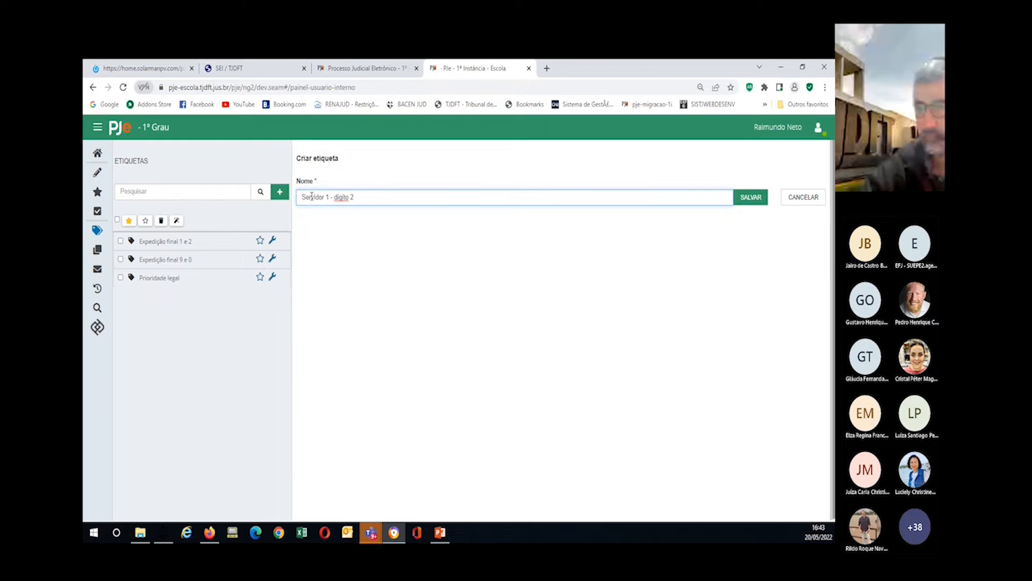
{"action": "right_click", "coordinate": [338, 198]}
{"action": "left_click", "coordinate": [357, 207]}
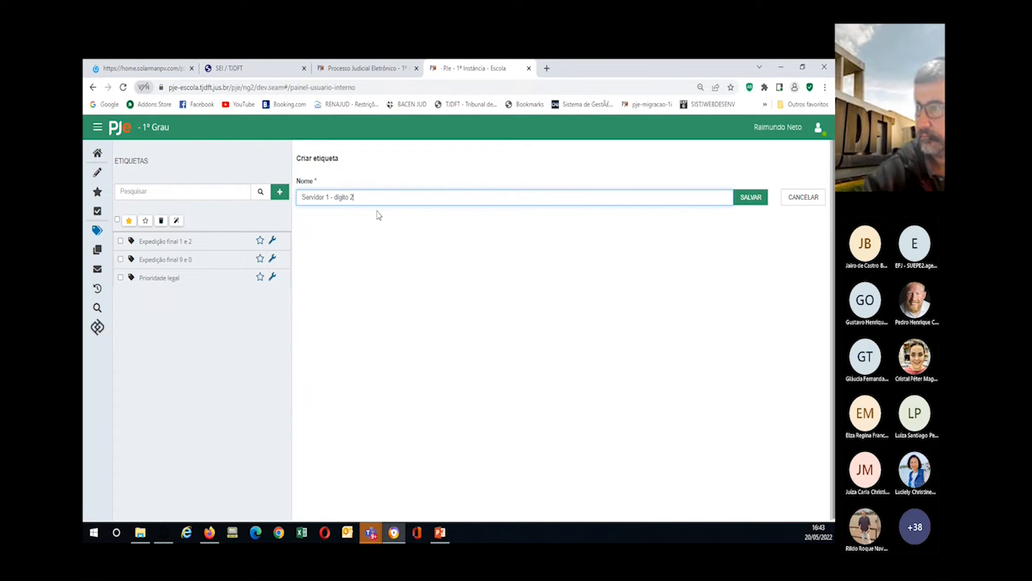
Step: Save the label and add a Número do processo rule for sequential number 2
{"action": "left_click", "coordinate": [749, 198]}
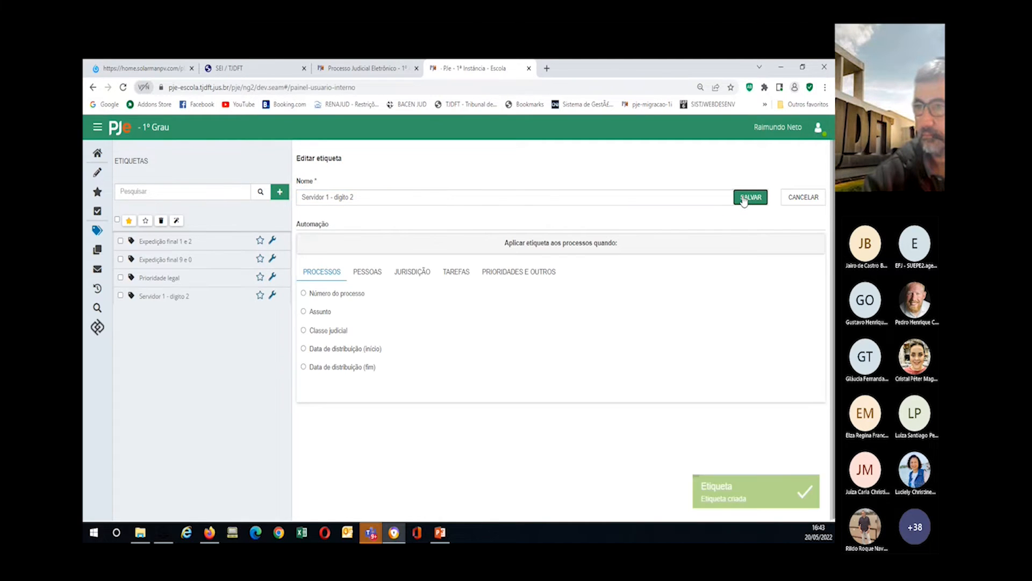
{"action": "left_click", "coordinate": [303, 294]}
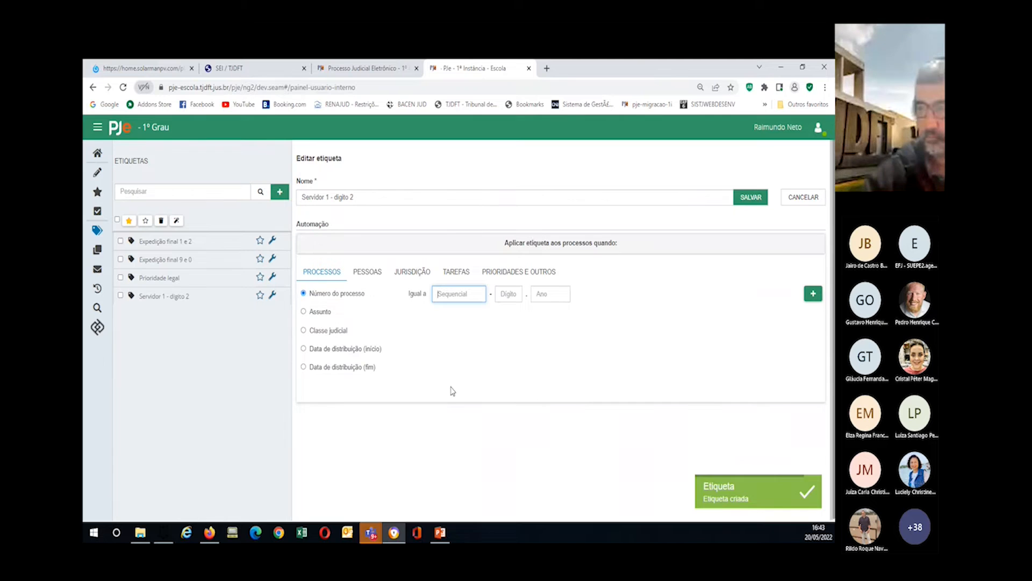
{"action": "left_click", "coordinate": [456, 293]}
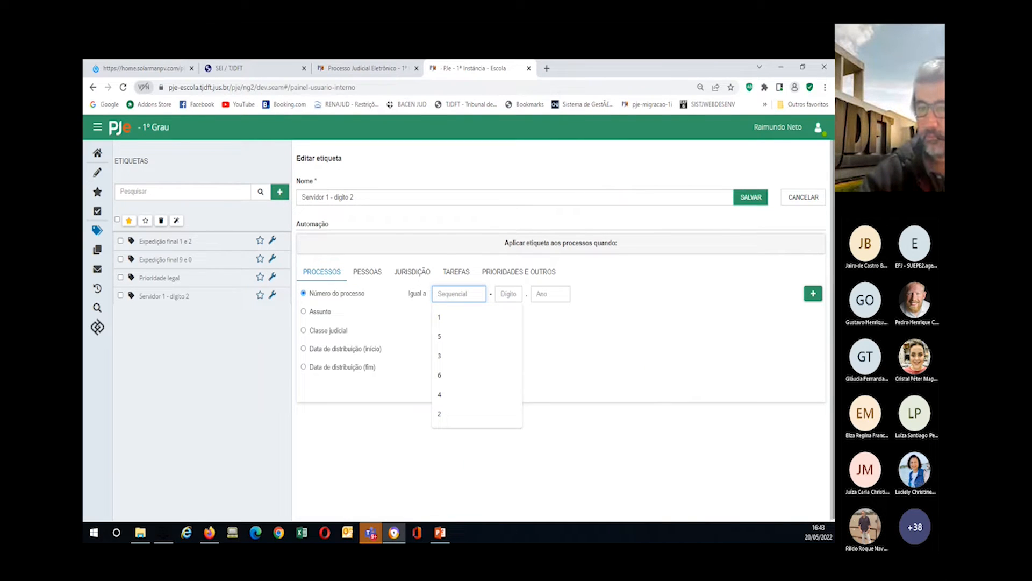
{"action": "type", "text": "2"}
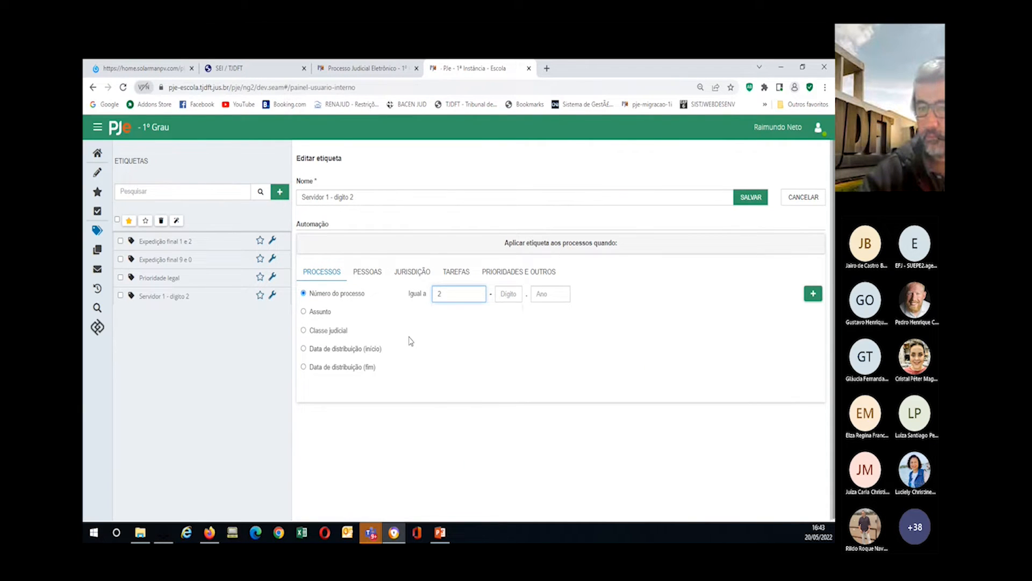
{"action": "left_click", "coordinate": [814, 294]}
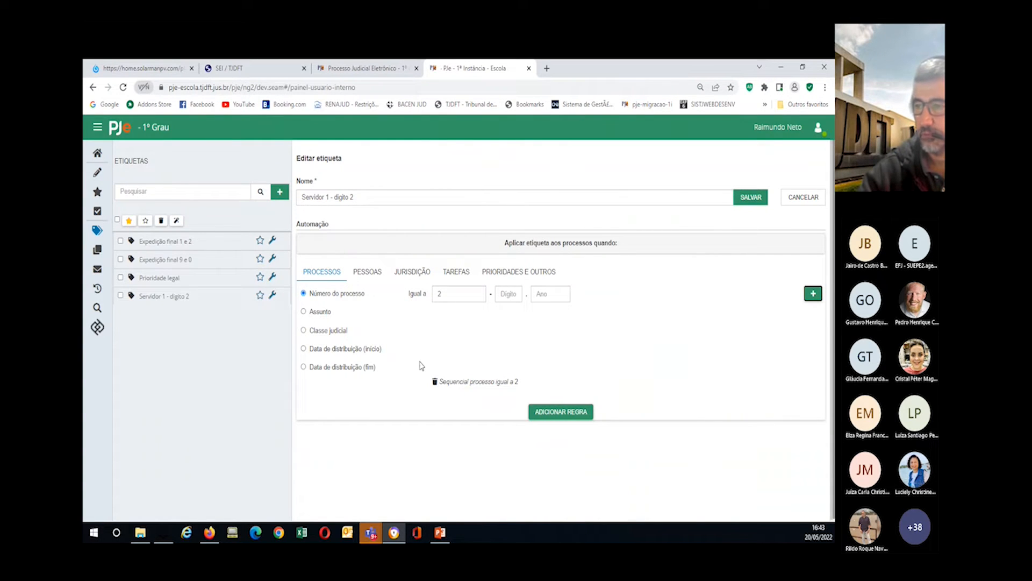
{"action": "left_click", "coordinate": [548, 413]}
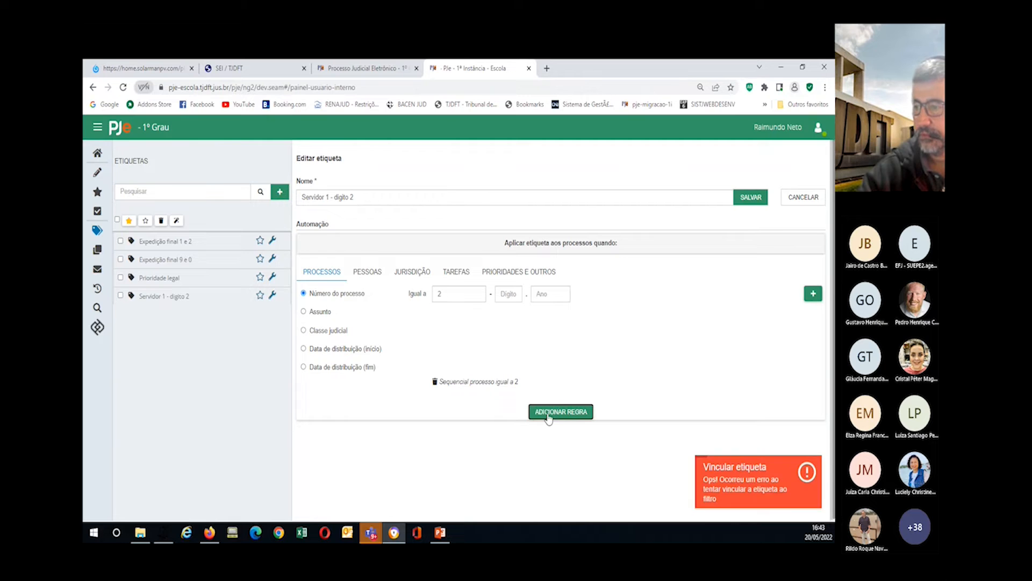
Step: Add a task rule with the four Aguardar decurso de prazo tasks: autor, comum, interessado, réu
{"action": "left_click", "coordinate": [458, 272]}
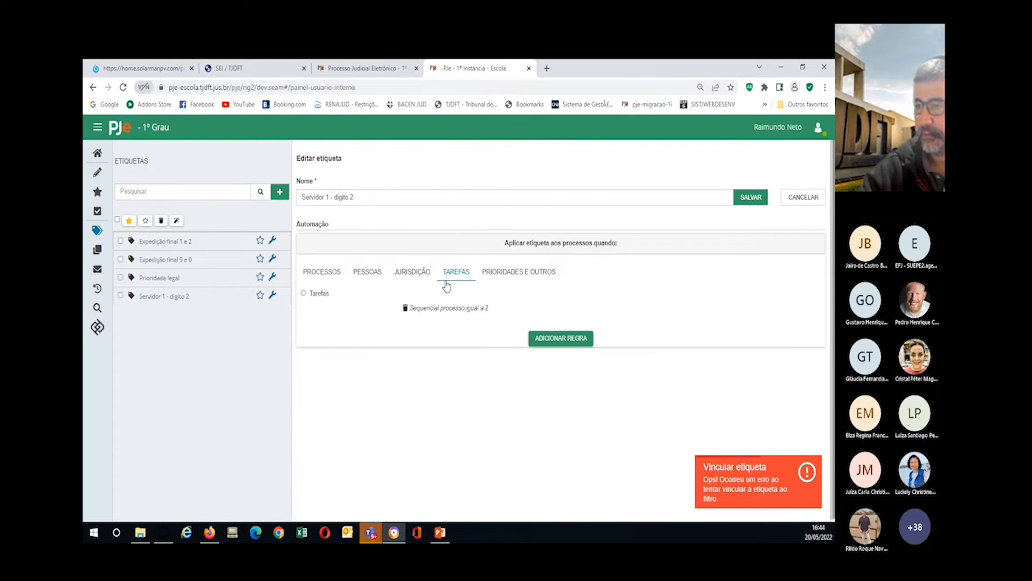
{"action": "left_click", "coordinate": [304, 294]}
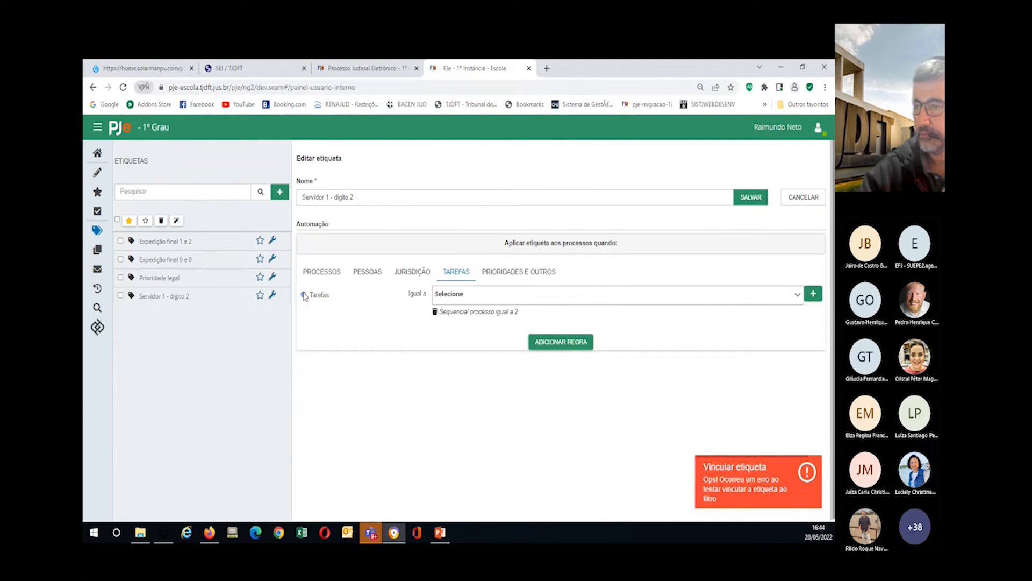
{"action": "left_click", "coordinate": [468, 316]}
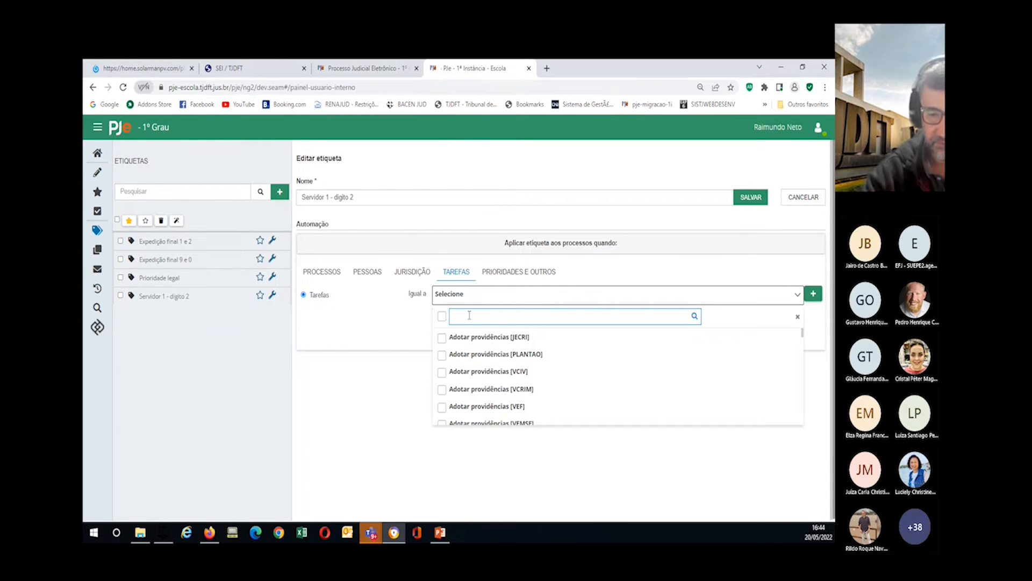
{"action": "type", "text": "d"}
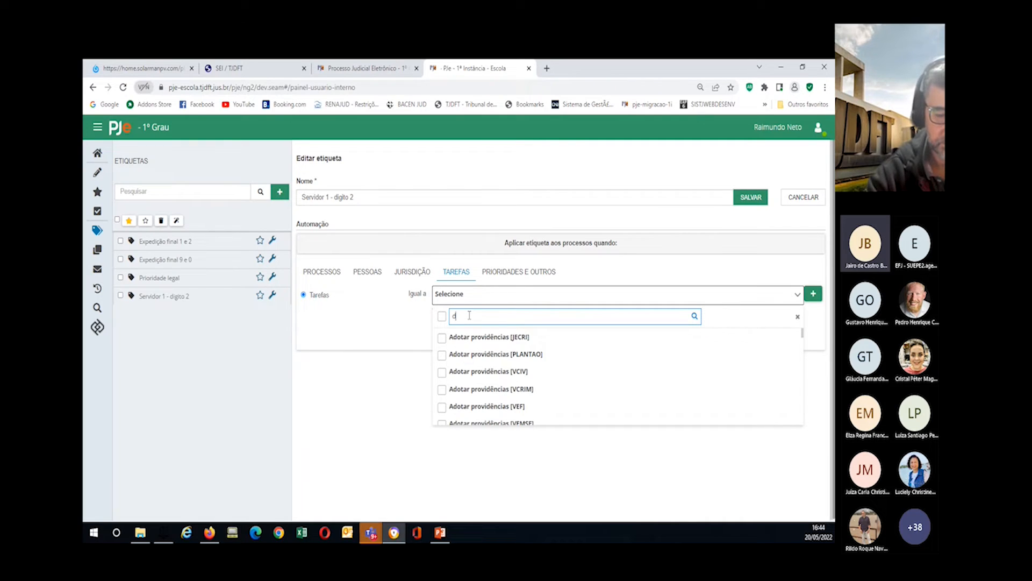
{"action": "type", "text": "ecurso"}
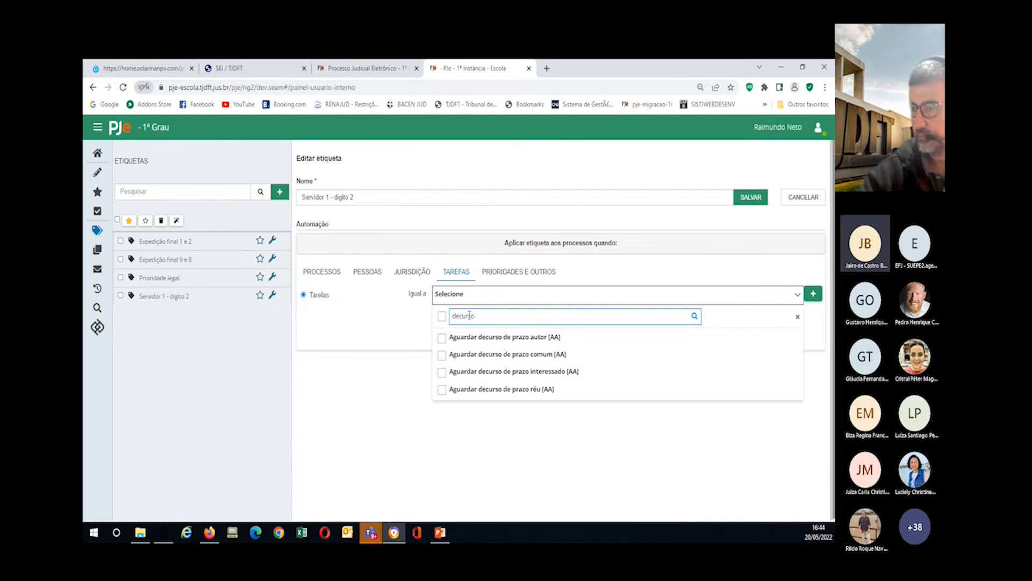
{"action": "left_click", "coordinate": [442, 339]}
{"action": "left_click", "coordinate": [442, 356]}
{"action": "left_click", "coordinate": [440, 372]}
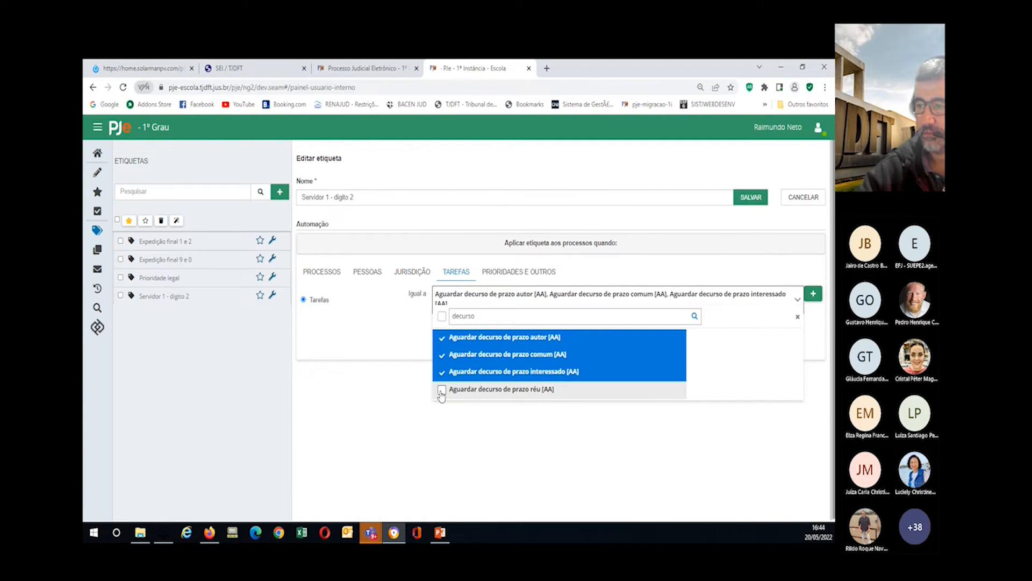
{"action": "left_click", "coordinate": [442, 390]}
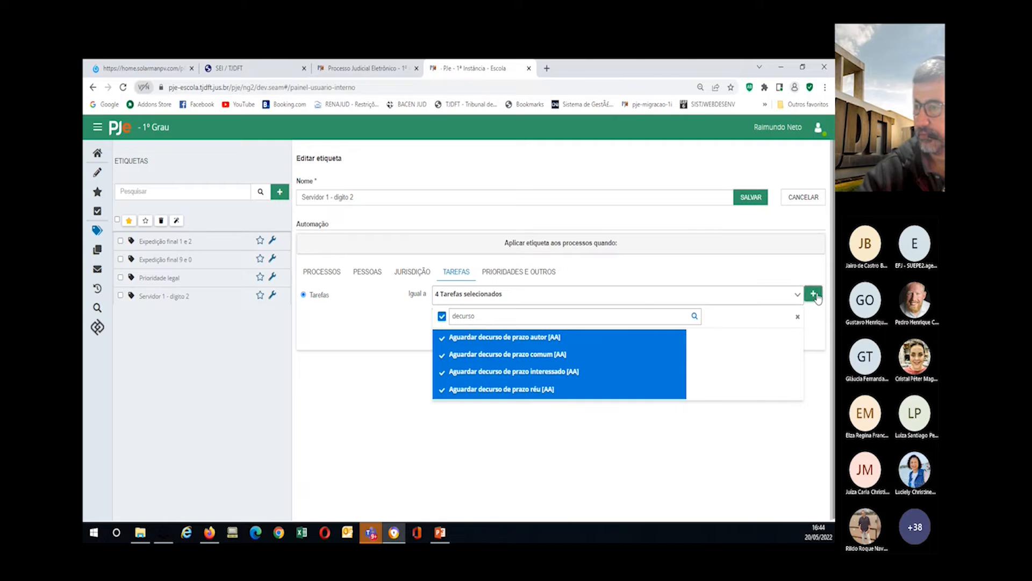
{"action": "left_click", "coordinate": [812, 293]}
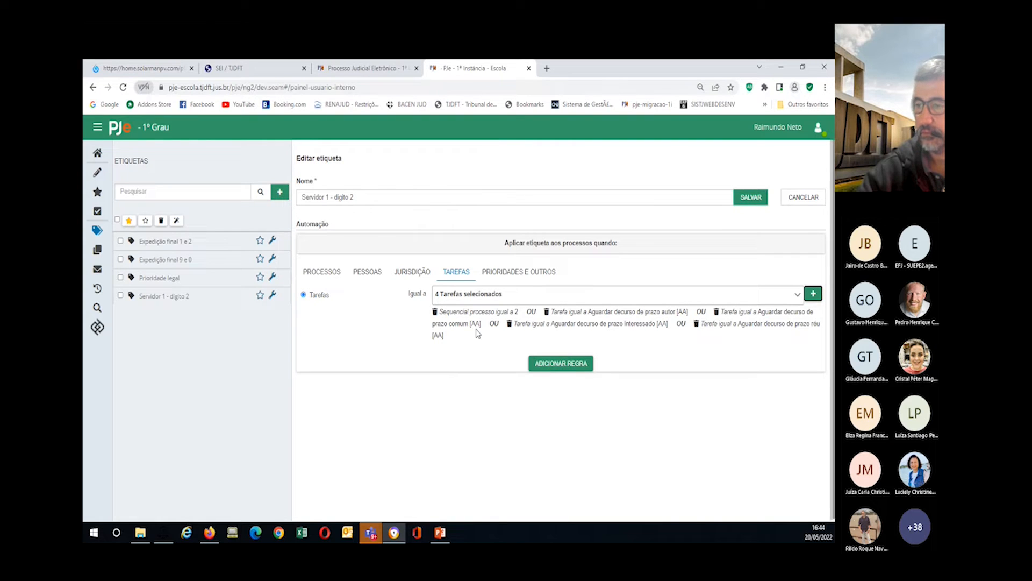
{"action": "left_click", "coordinate": [554, 365]}
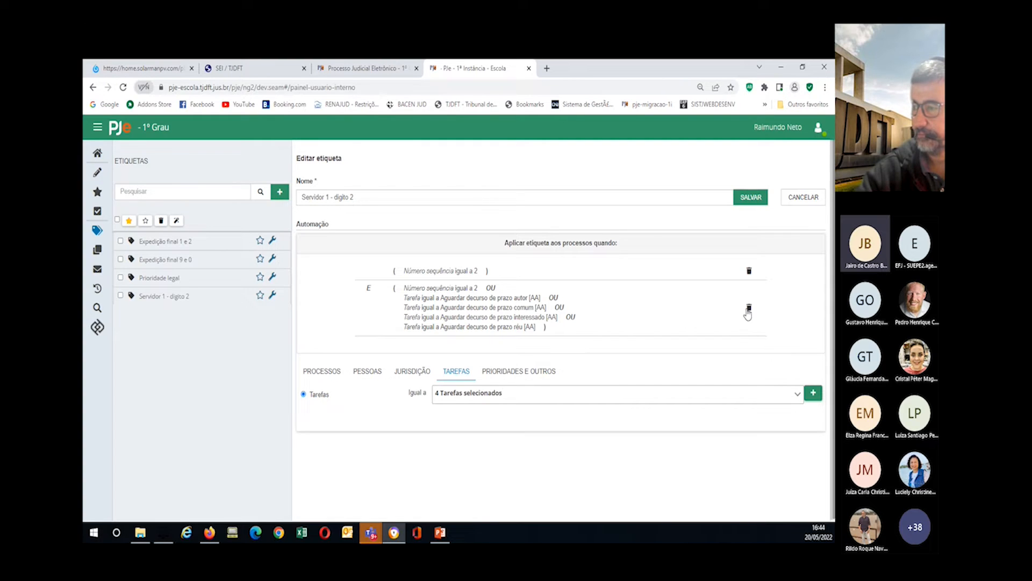
Step: Delete the second rule and re-add the four Aguardar decurso de prazo tasks as conditions
{"action": "left_click", "coordinate": [749, 308]}
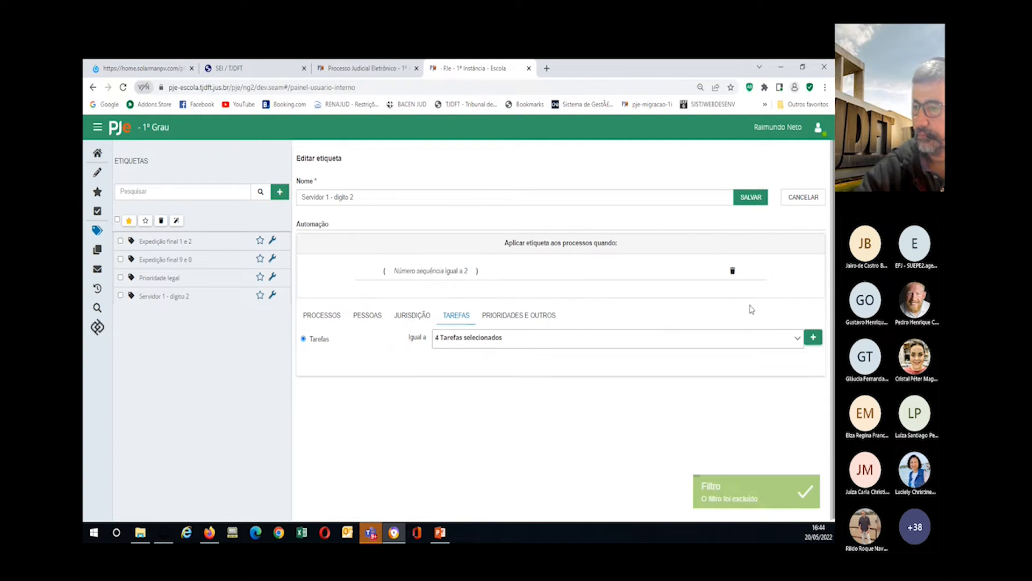
{"action": "left_click", "coordinate": [458, 338]}
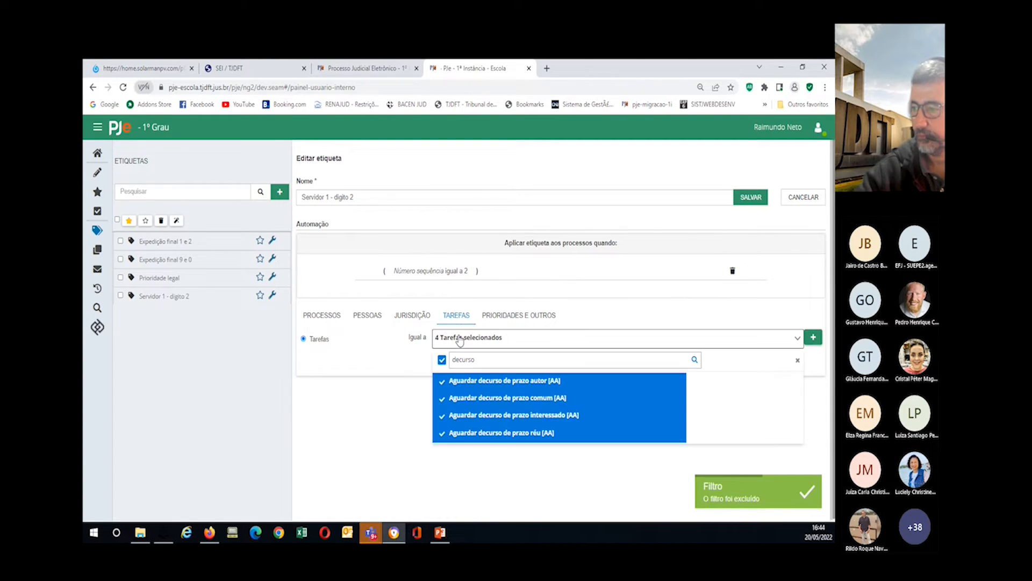
{"action": "left_click", "coordinate": [813, 337]}
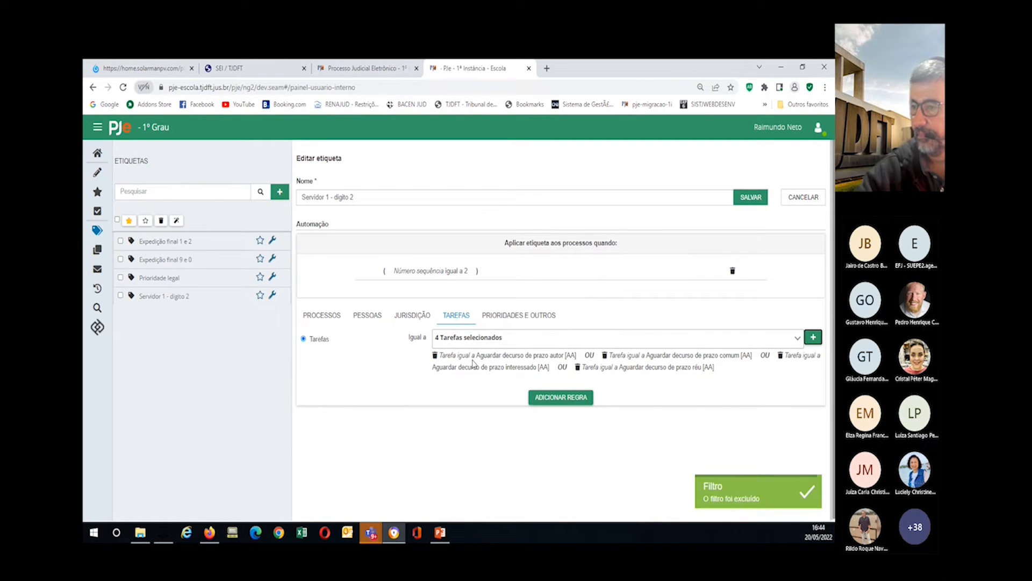
Step: Add Preparar comunicação [PAC] and Preparar ato de comunicação [COMUM], saving the six-task rule
{"action": "left_click", "coordinate": [475, 339]}
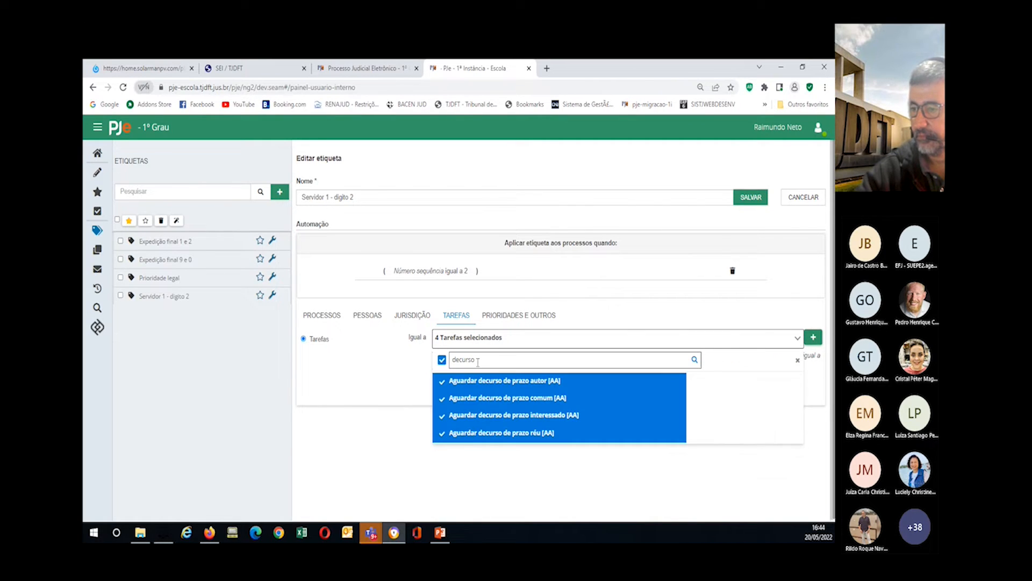
{"action": "double_click", "coordinate": [476, 360]}
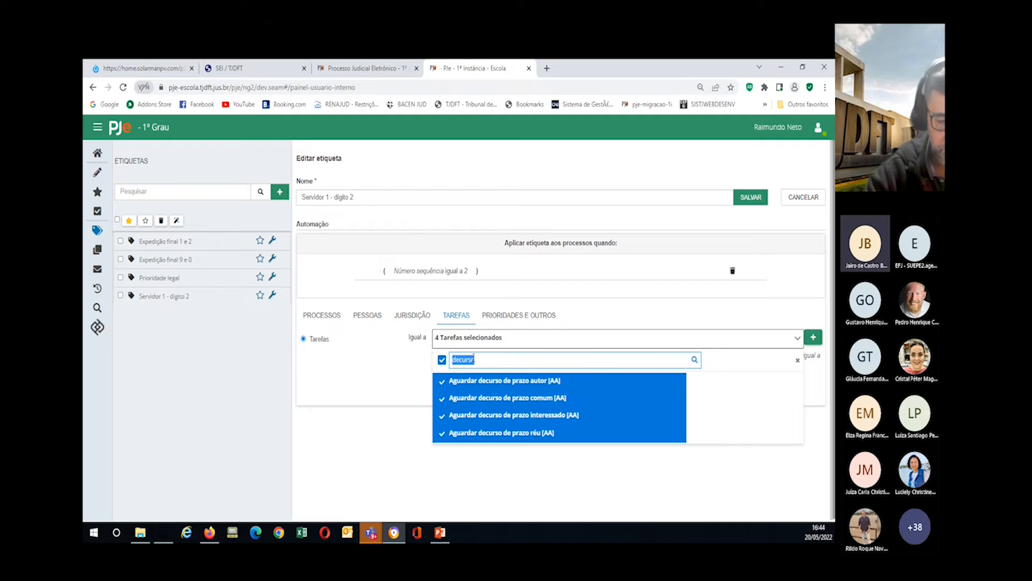
{"action": "type", "text": "prep"}
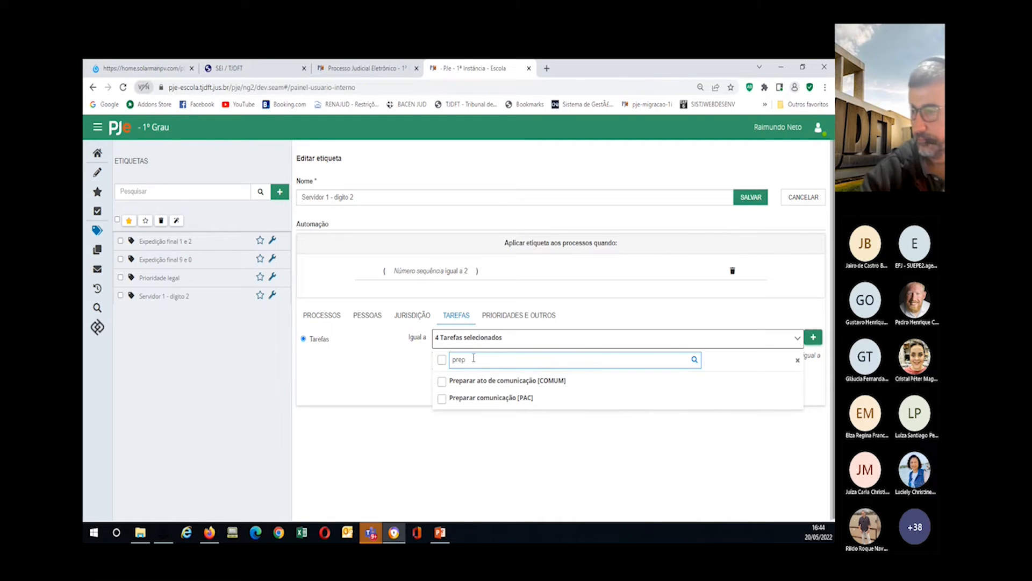
{"action": "left_click", "coordinate": [442, 399]}
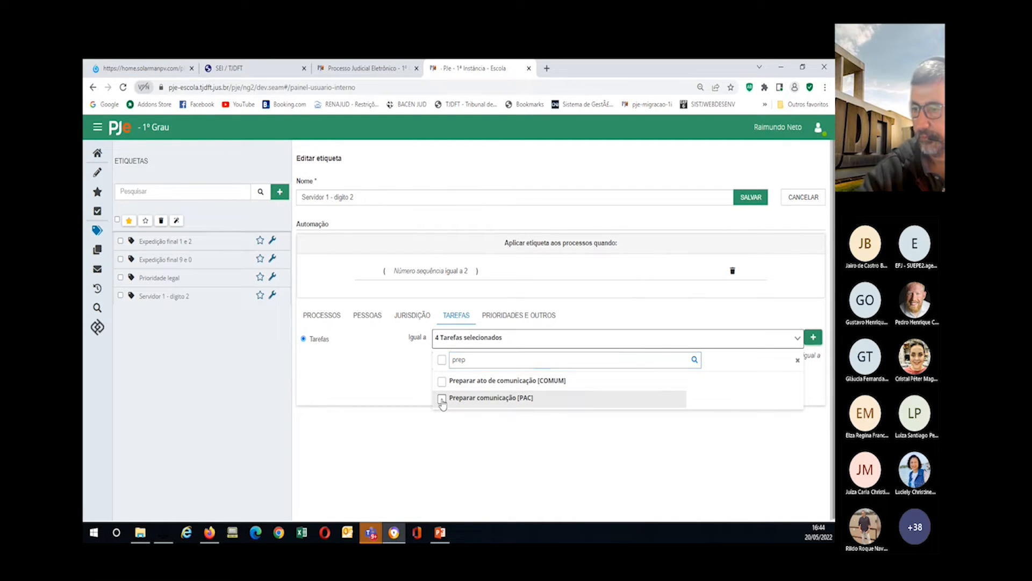
{"action": "left_click", "coordinate": [443, 383]}
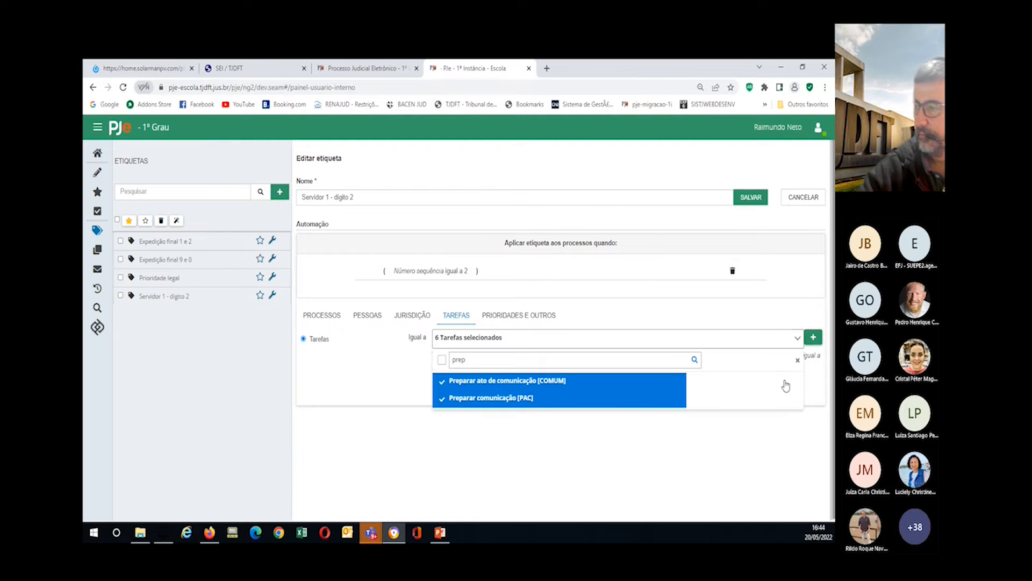
{"action": "left_click", "coordinate": [812, 338]}
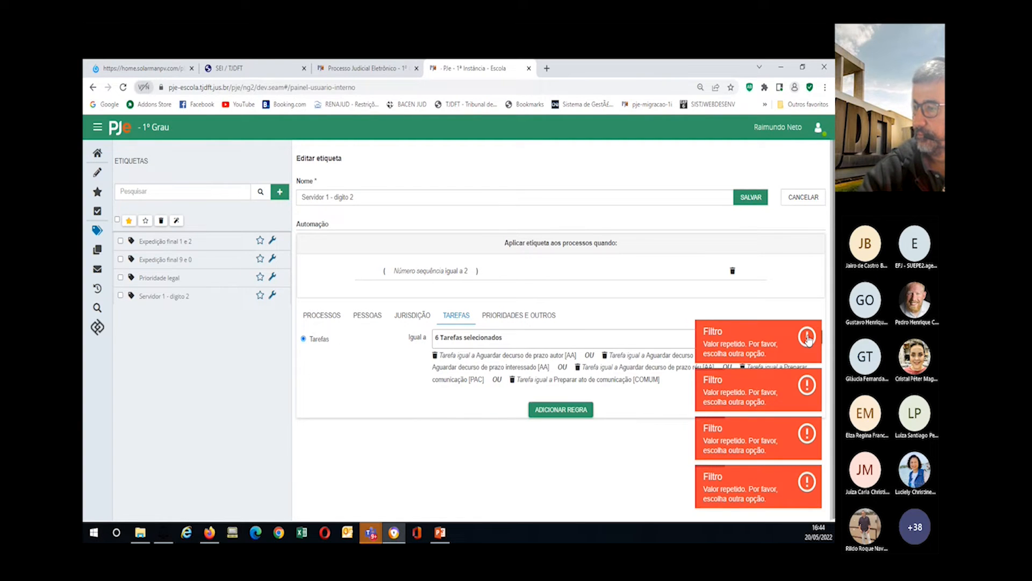
{"action": "left_click", "coordinate": [547, 411]}
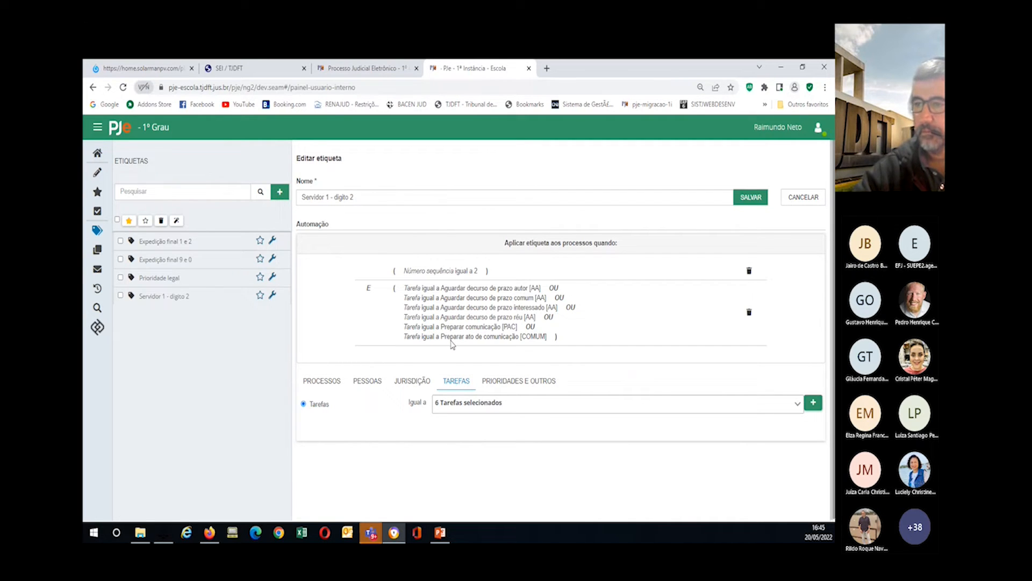
{"action": "left_click", "coordinate": [354, 198]}
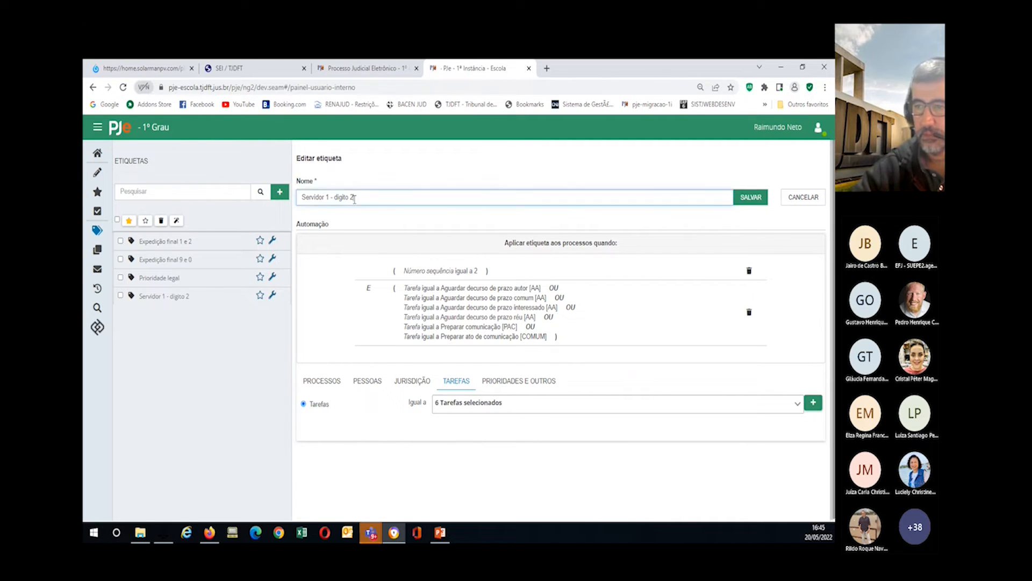
Step: Create and save a new label named 'servidor 5 - digitos 4, 5 e 7', fixing its spelling
{"action": "left_click", "coordinate": [279, 192]}
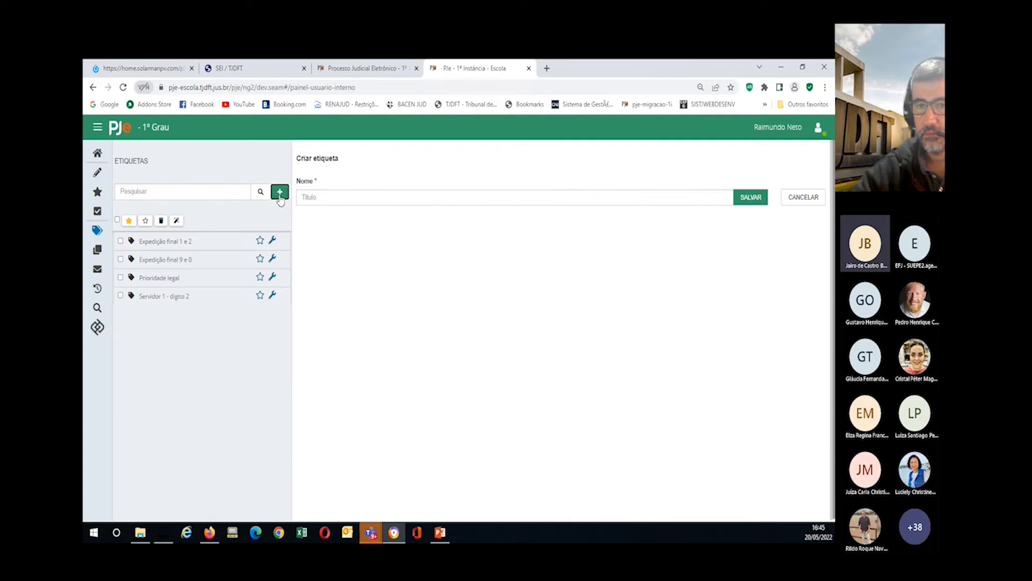
{"action": "left_click", "coordinate": [327, 204]}
{"action": "type", "text": "s"}
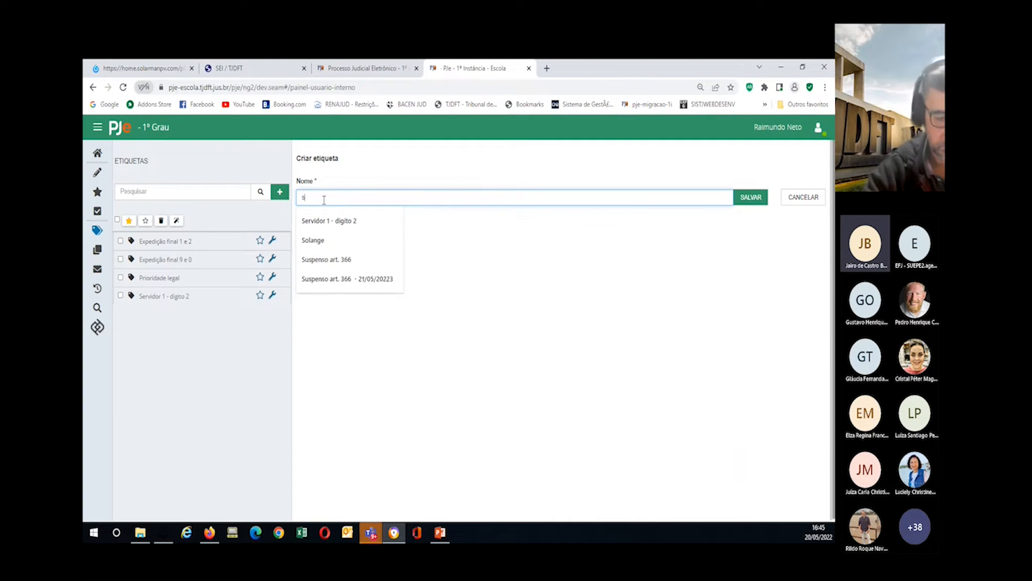
{"action": "type", "text": "ervidr"}
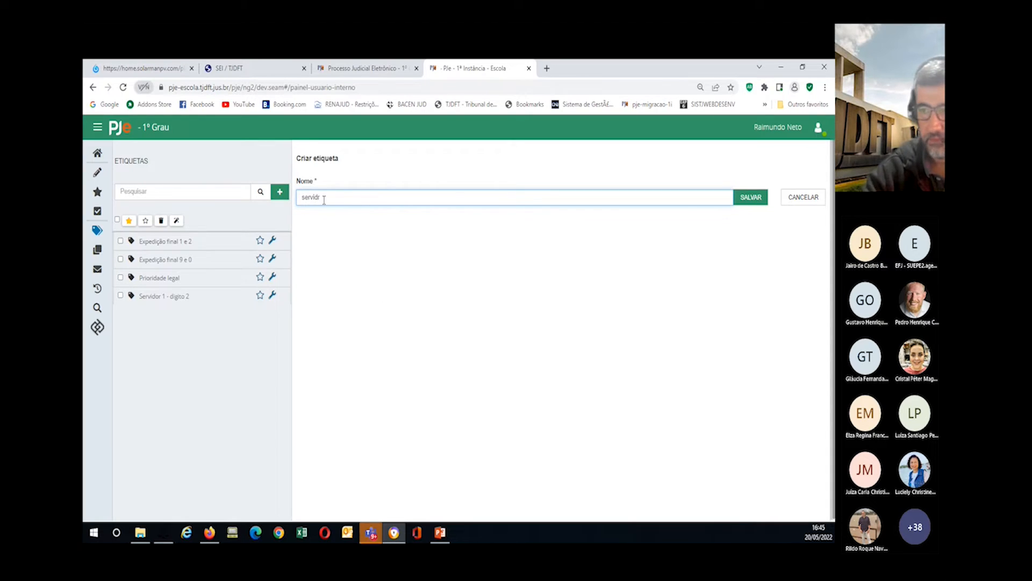
{"action": "key", "text": "BackSpace"}
{"action": "type", "text": "or"}
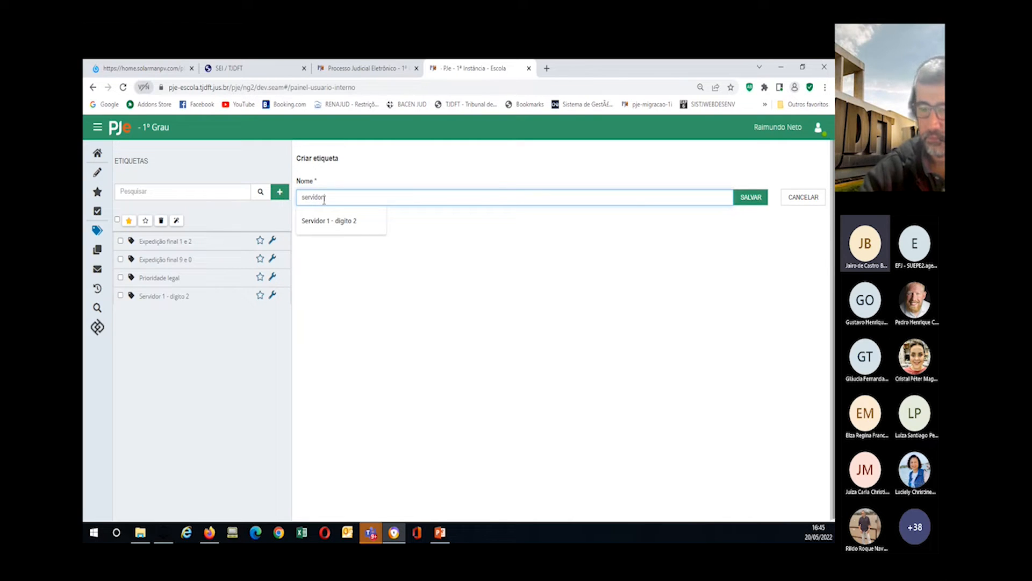
{"action": "type", "text": "5"}
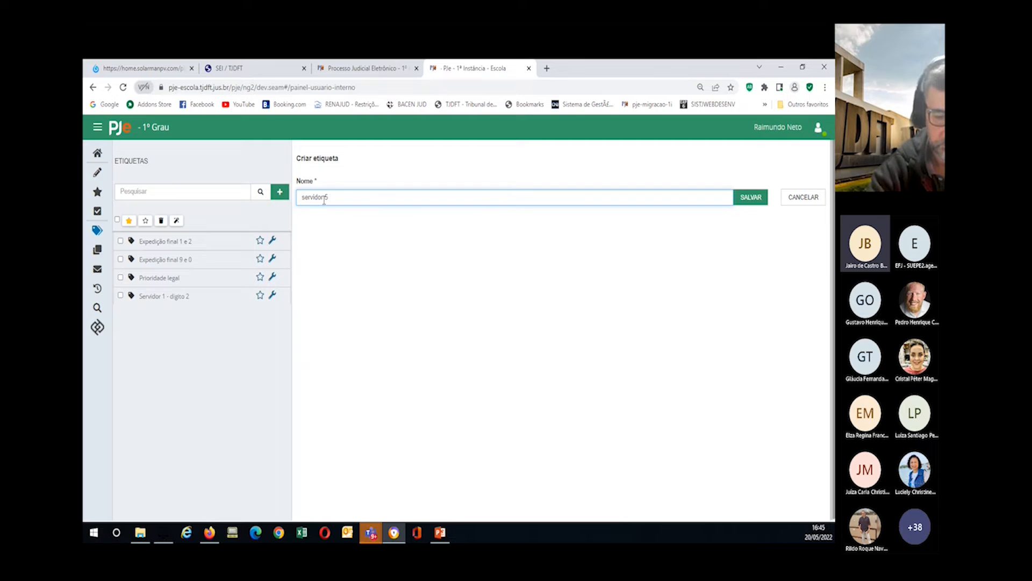
{"action": "type", "text": " - digitos 4, 5"}
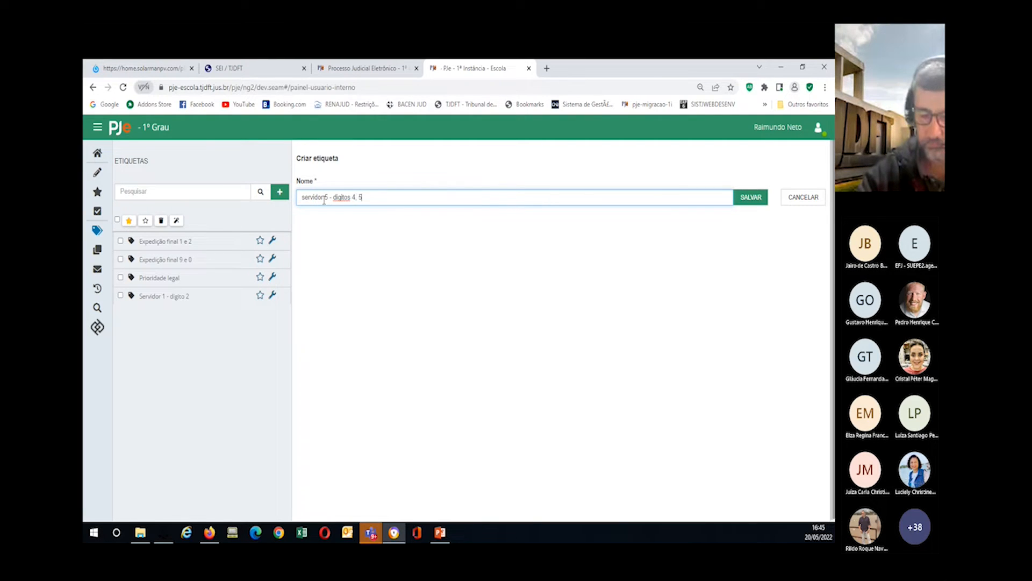
{"action": "type", "text": " e 7"}
{"action": "left_click", "coordinate": [325, 198]}
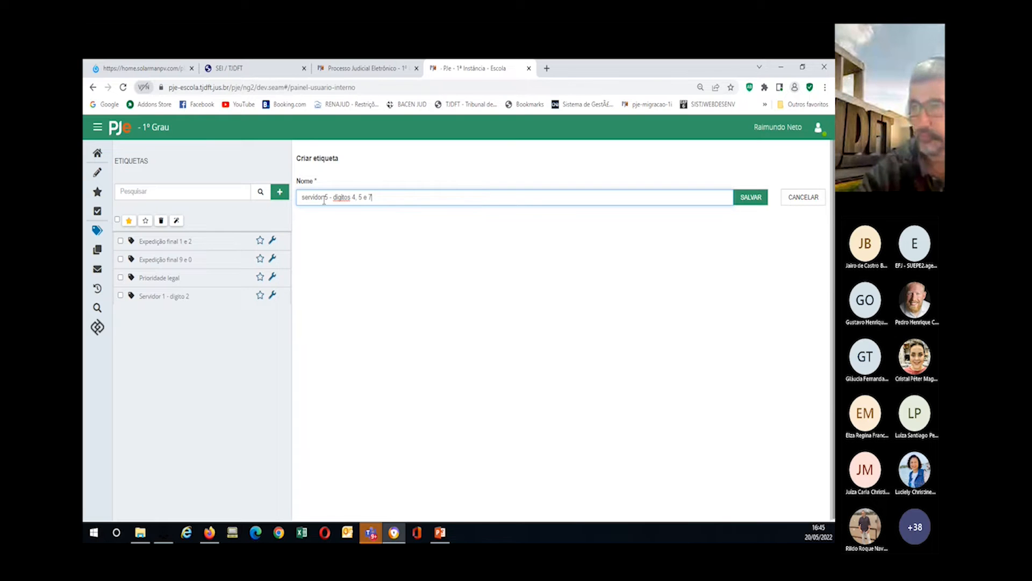
{"action": "right_click", "coordinate": [343, 198]}
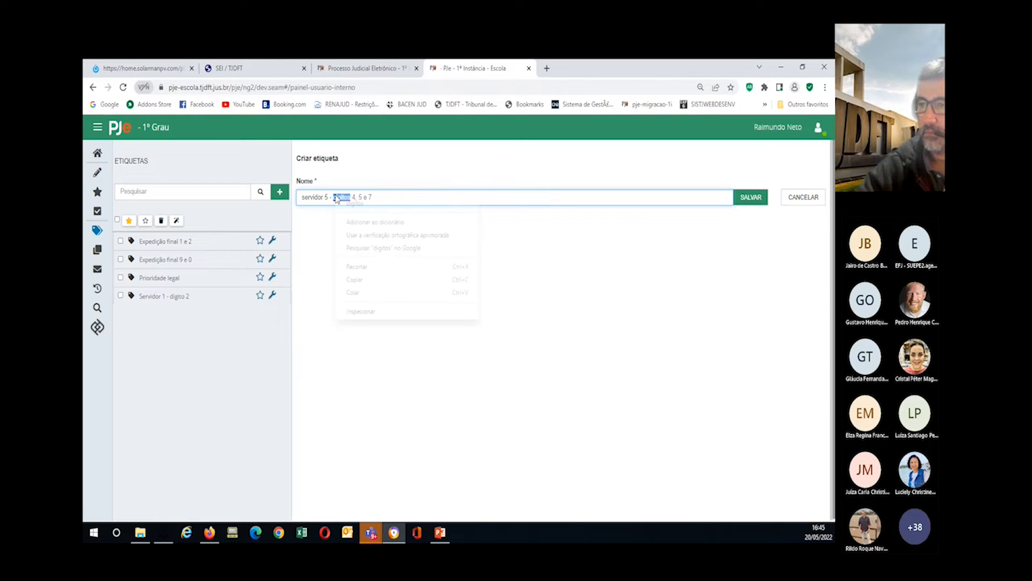
{"action": "left_click", "coordinate": [350, 205]}
{"action": "left_click", "coordinate": [746, 199]}
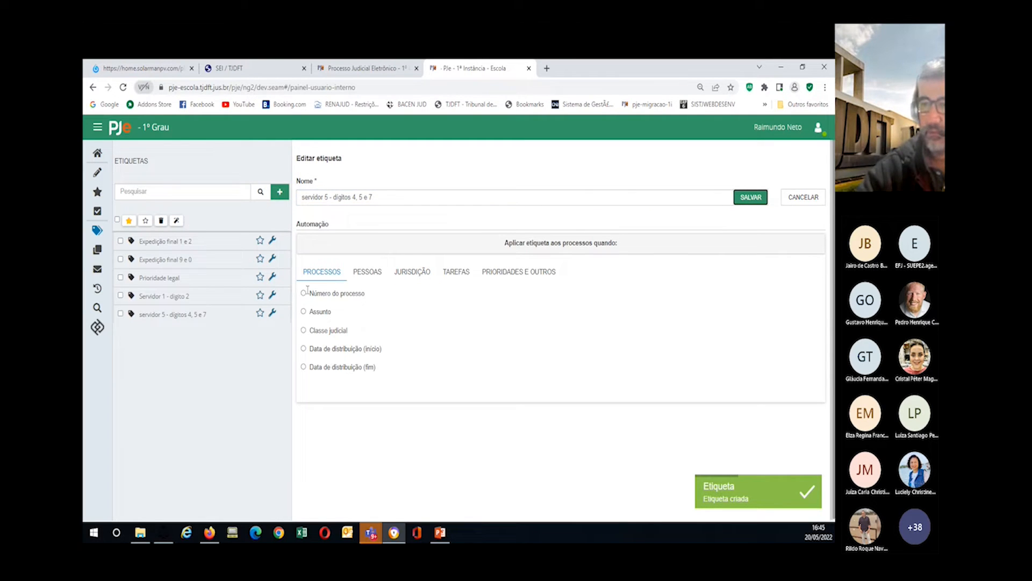
Step: Add a Número do processo rule matching sequential numbers 4, 5 or 7
{"action": "left_click", "coordinate": [303, 293]}
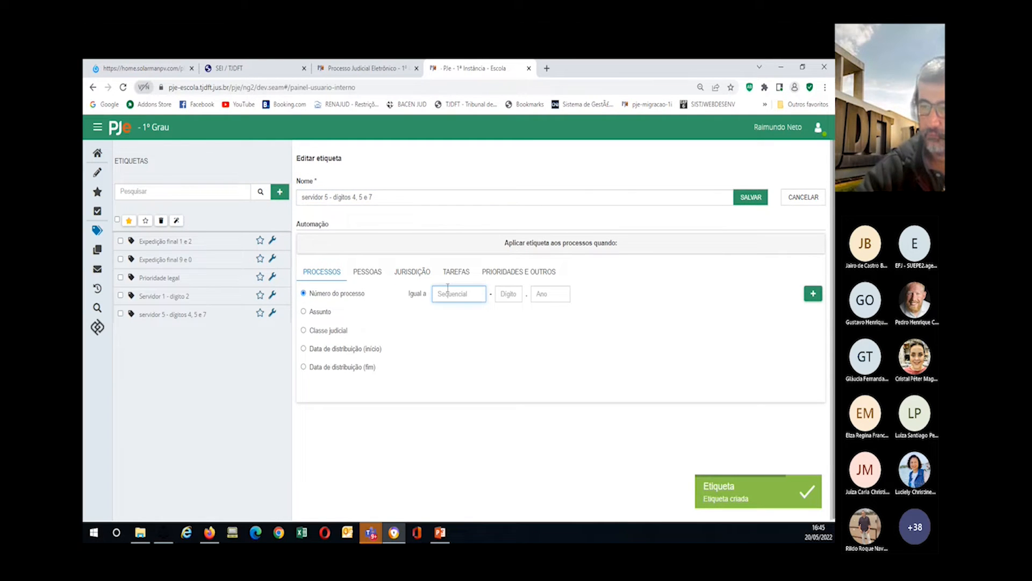
{"action": "type", "text": "4"}
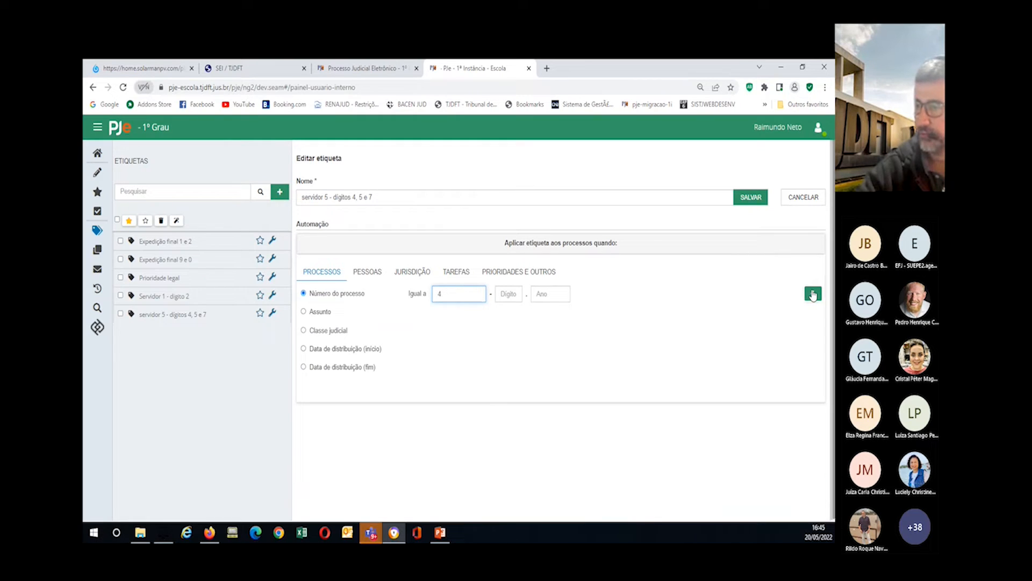
{"action": "left_click", "coordinate": [813, 294]}
{"action": "left_click", "coordinate": [440, 295]}
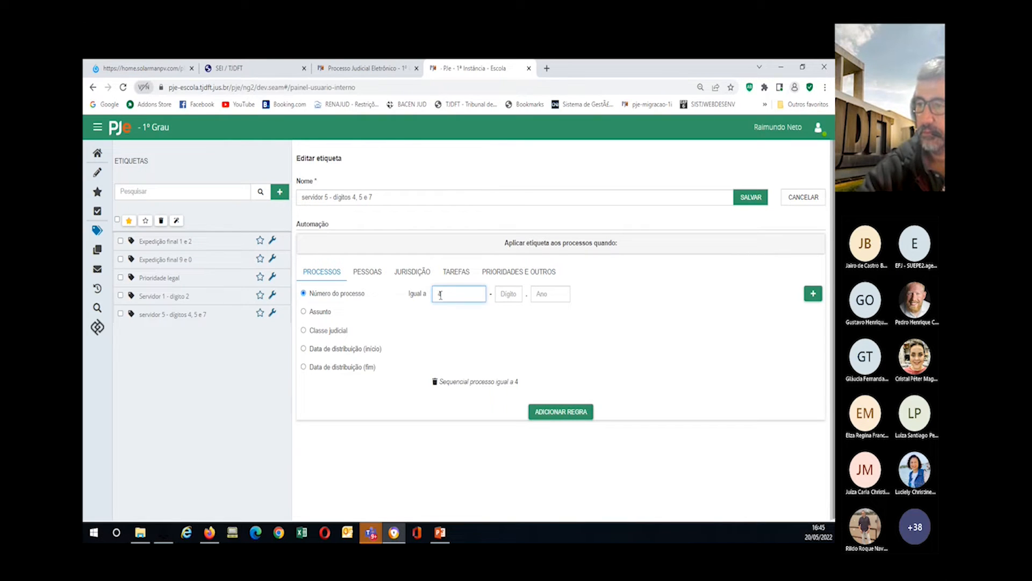
{"action": "type", "text": "5"}
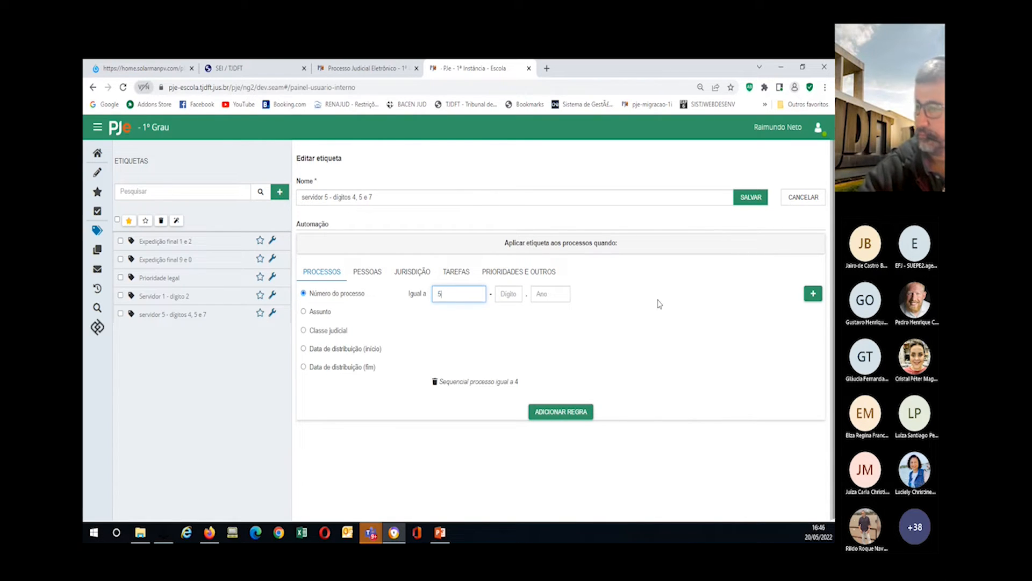
{"action": "left_click", "coordinate": [814, 294]}
{"action": "left_click", "coordinate": [442, 297]}
{"action": "type", "text": "7"}
{"action": "left_click", "coordinate": [814, 295]}
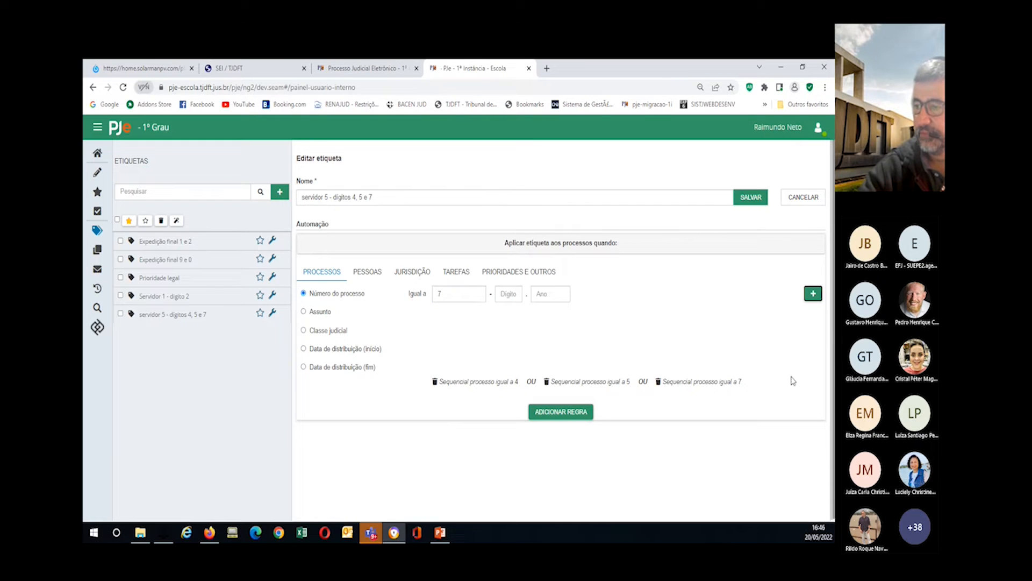
{"action": "left_click", "coordinate": [553, 412]}
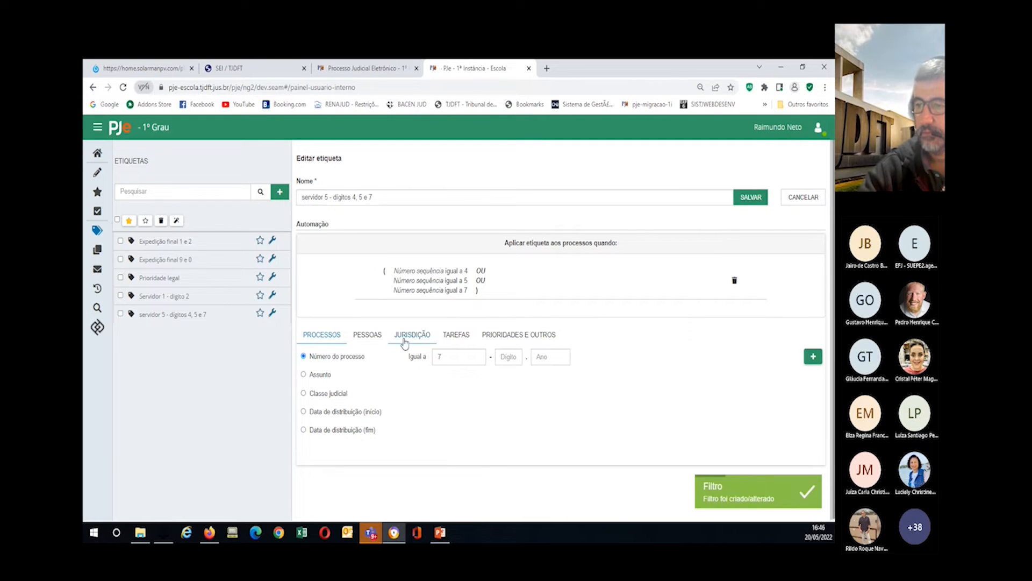
Step: Add the four Aguardar decurso de prazo [AA] tasks as task conditions
{"action": "left_click", "coordinate": [455, 335]}
{"action": "left_click", "coordinate": [303, 357]}
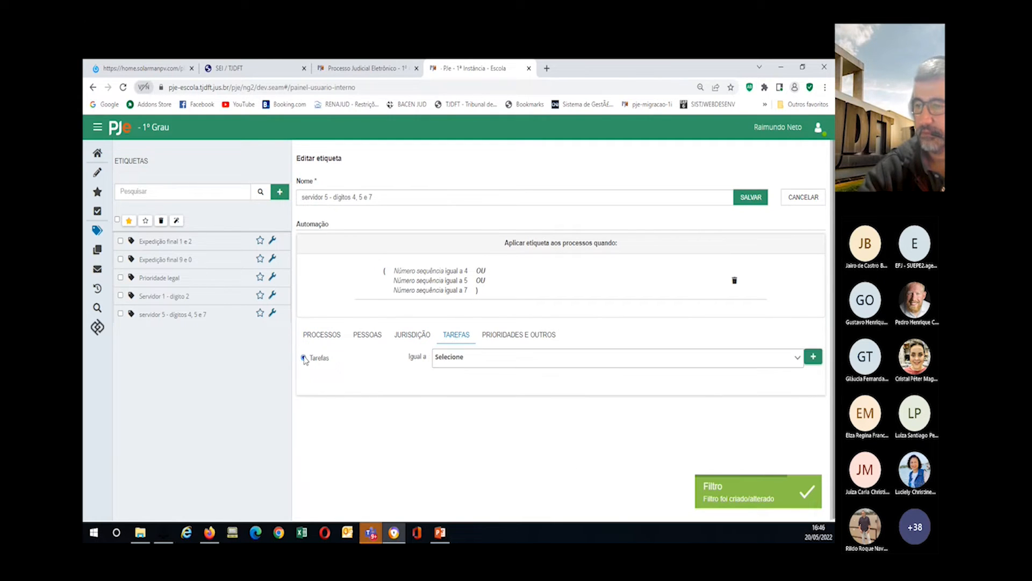
{"action": "left_click", "coordinate": [457, 358]}
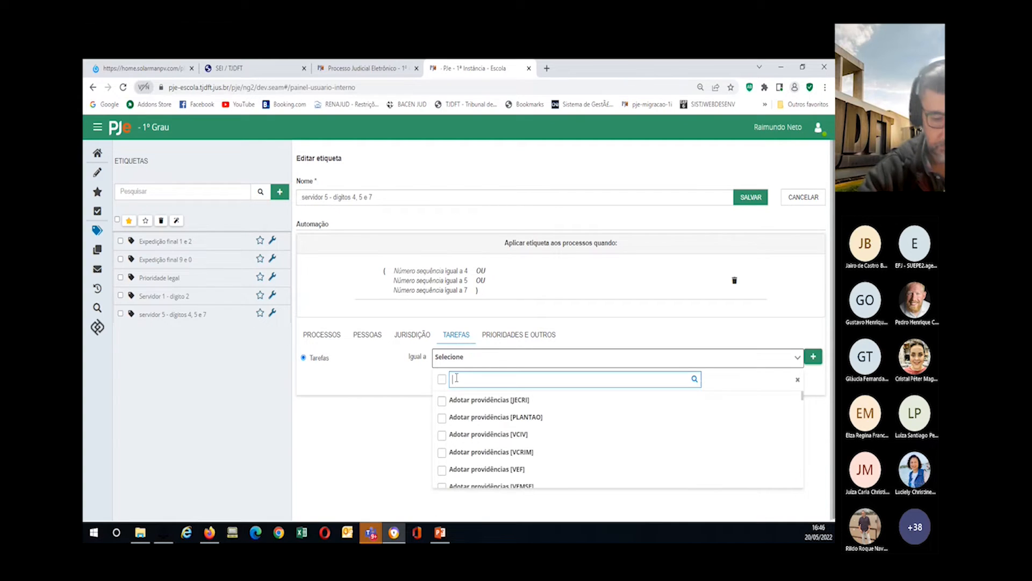
{"action": "type", "text": "decur"}
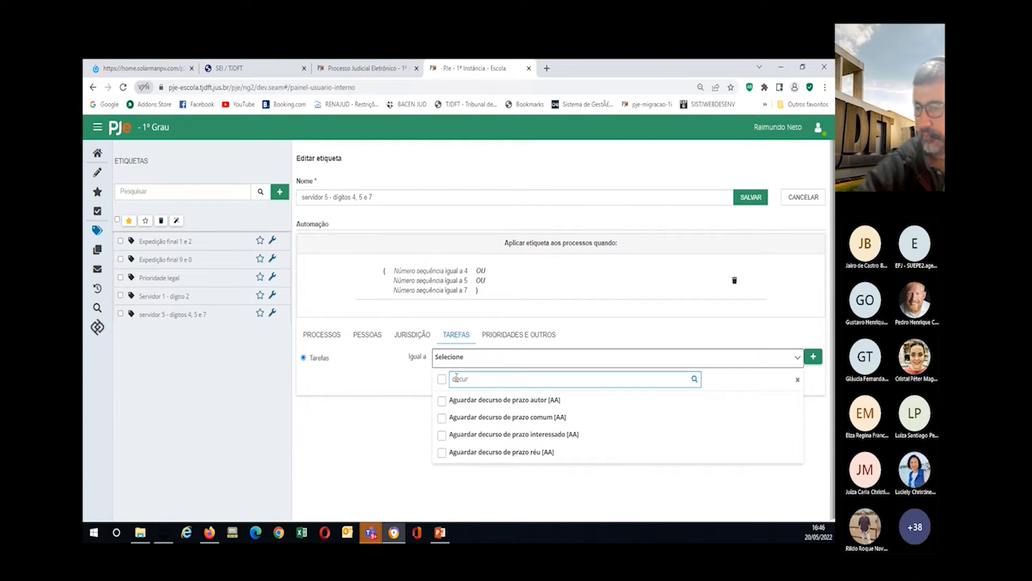
{"action": "left_click", "coordinate": [442, 400]}
{"action": "left_click", "coordinate": [442, 417]}
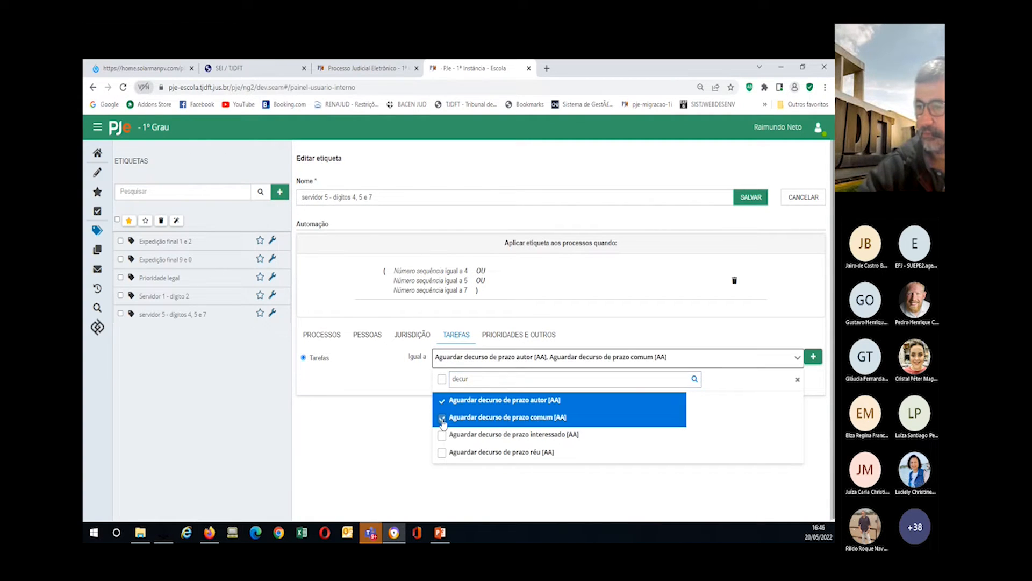
{"action": "left_click", "coordinate": [442, 435]}
{"action": "left_click", "coordinate": [442, 452]}
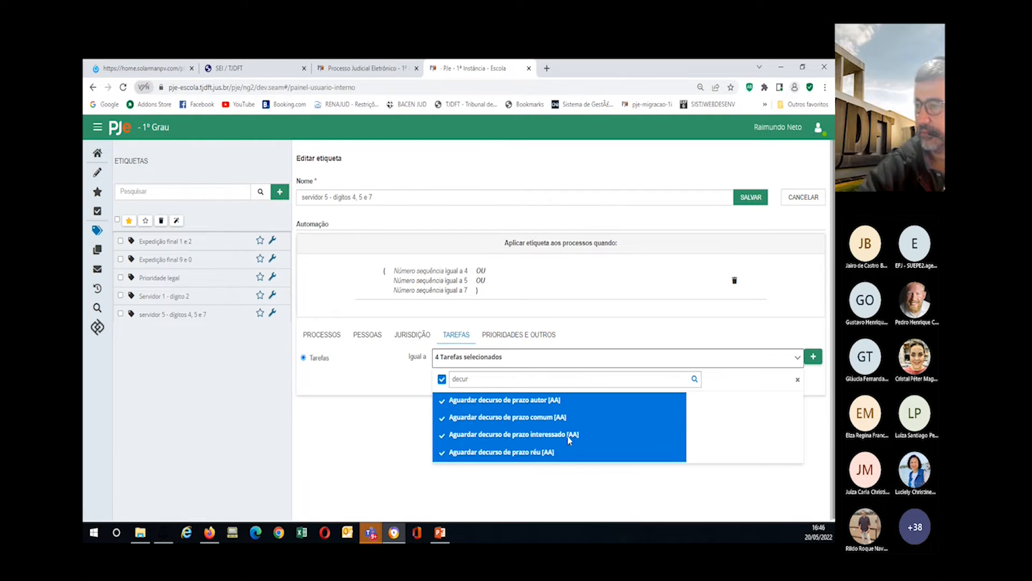
{"action": "left_click", "coordinate": [814, 357]}
Step: Add Preparar ato de comunicação [COMUM] and Preparar comunicação [PAC], saving the six-task rule
{"action": "left_click", "coordinate": [519, 362]}
{"action": "left_click_drag", "start_coordinate": [469, 379], "coordinate": [449, 379]}
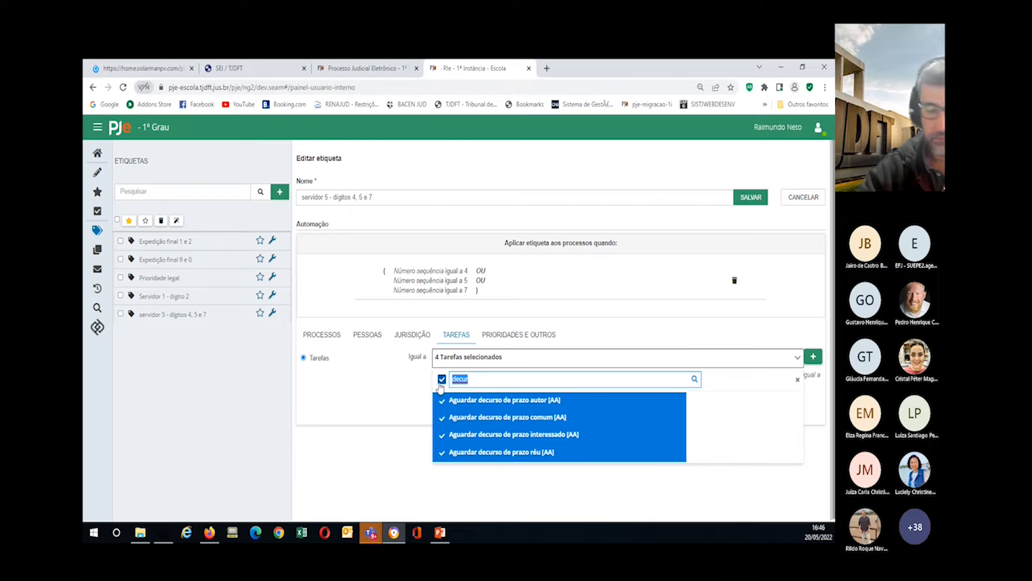
{"action": "type", "text": "prep"}
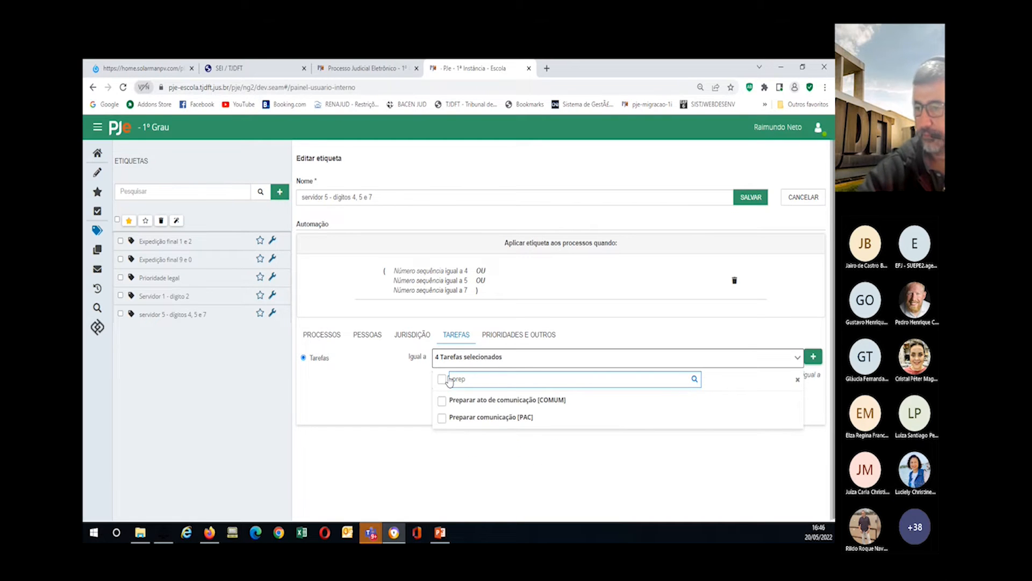
{"action": "left_click", "coordinate": [442, 400]}
{"action": "left_click", "coordinate": [442, 419]}
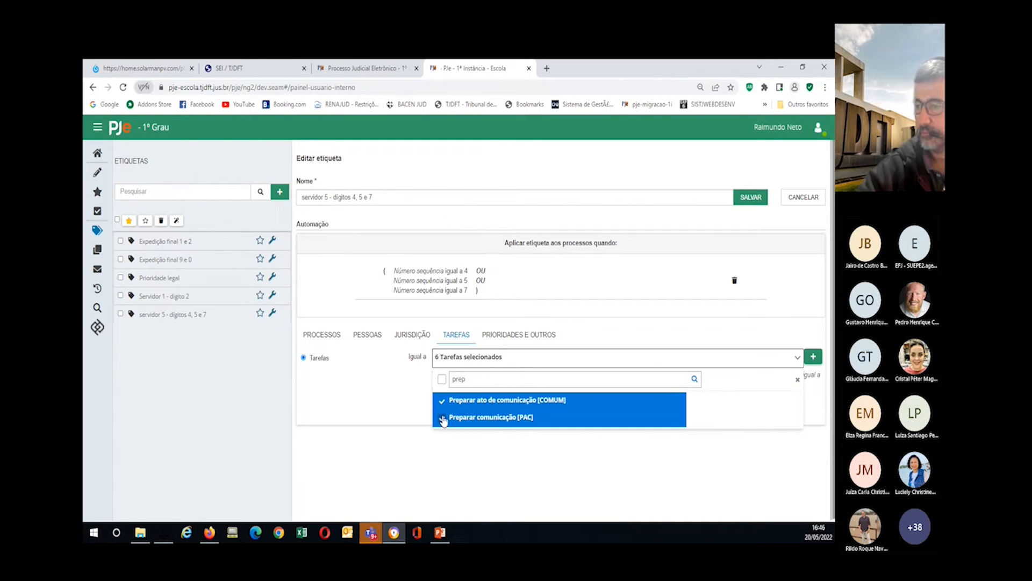
{"action": "left_click", "coordinate": [813, 357]}
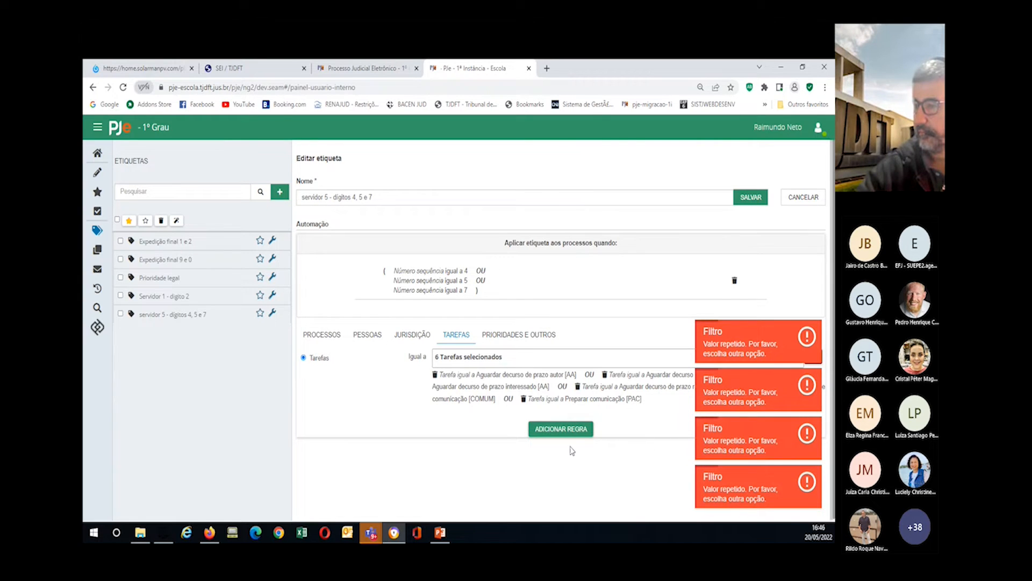
{"action": "left_click", "coordinate": [564, 430]}
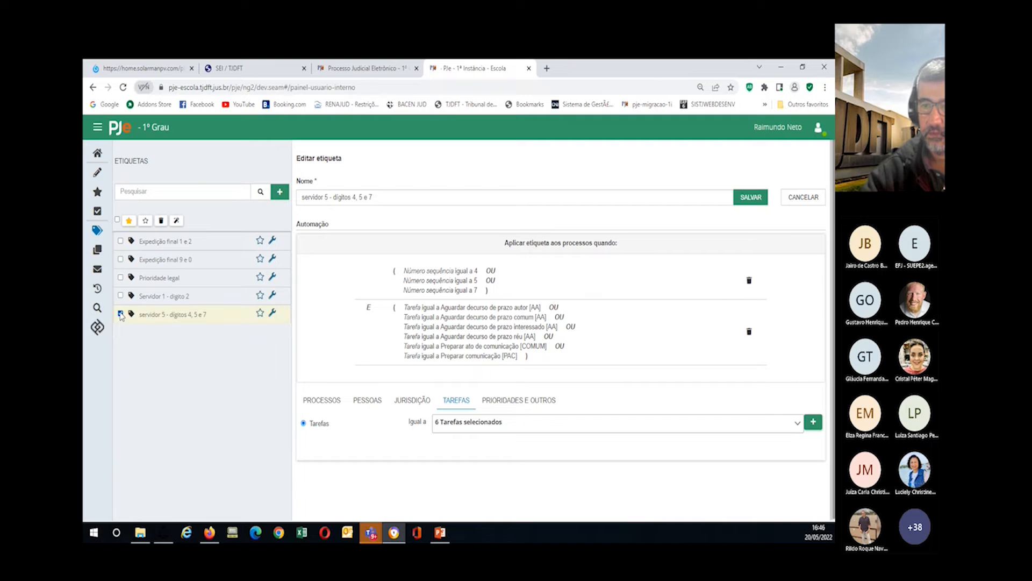
Step: Run automation for both Servidor labels, tagging 0 processes each, then go back to the home dashboard
{"action": "left_click", "coordinate": [120, 295]}
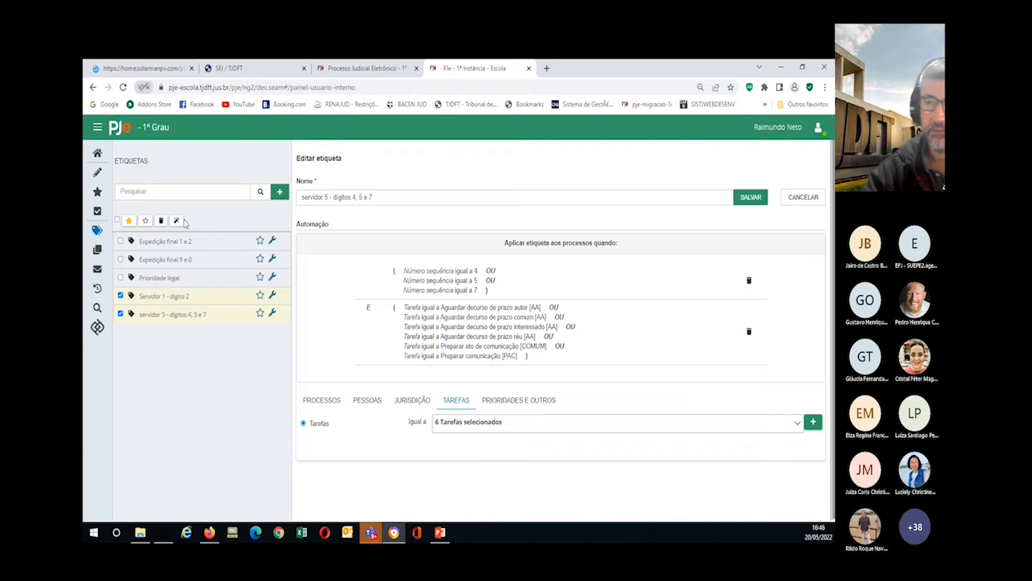
{"action": "left_click", "coordinate": [176, 221]}
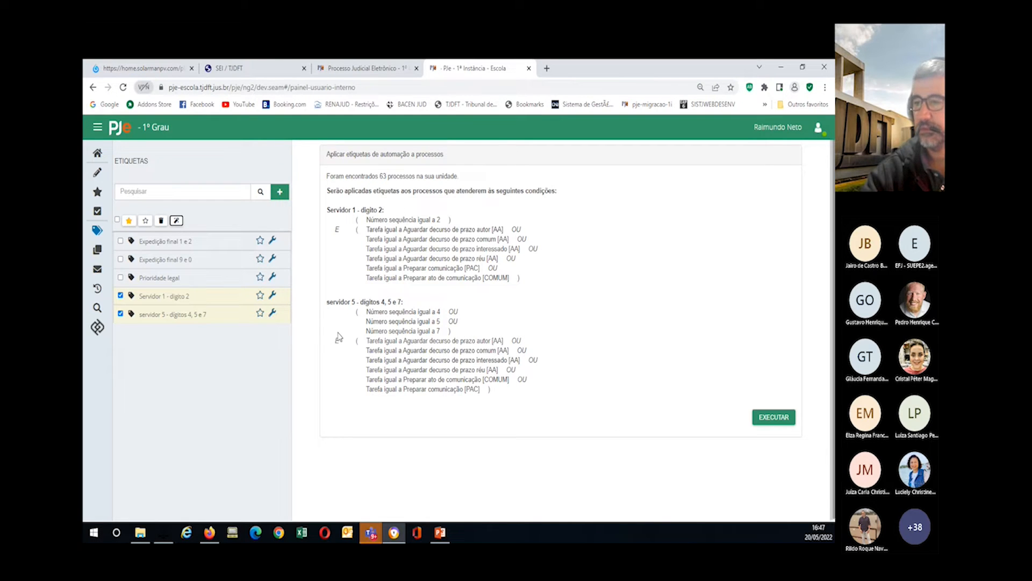
{"action": "left_click", "coordinate": [782, 426]}
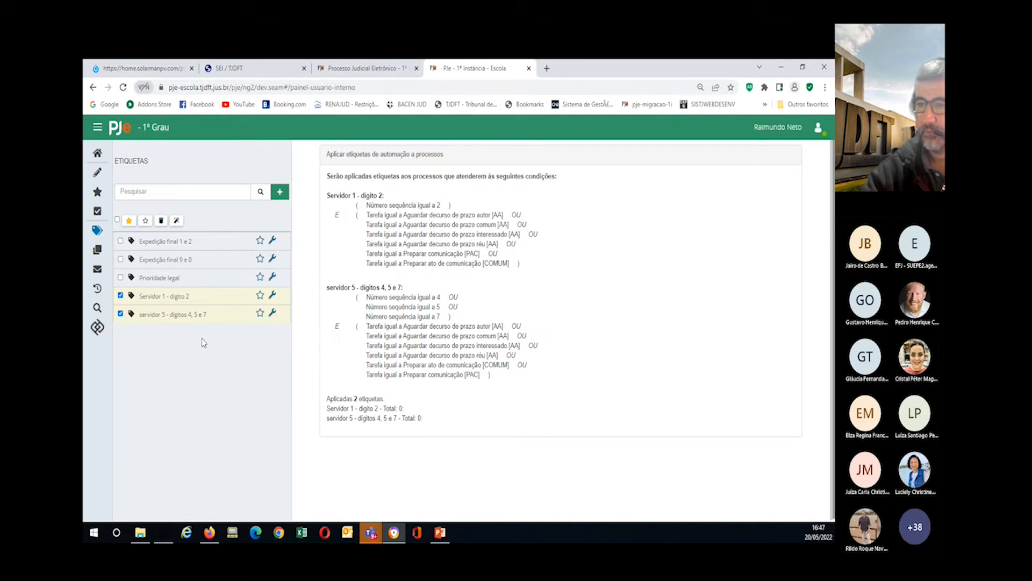
{"action": "left_click", "coordinate": [98, 153]}
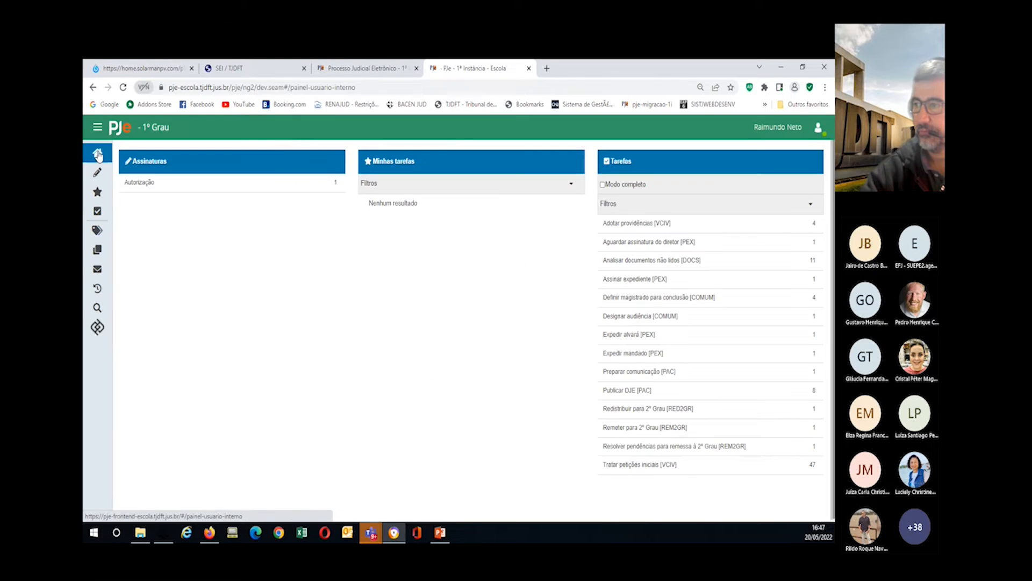
Step: Forward the first Adotar providências [VCIV] process to Preparar ato de comunicação [COMUM]
{"action": "left_click", "coordinate": [620, 222]}
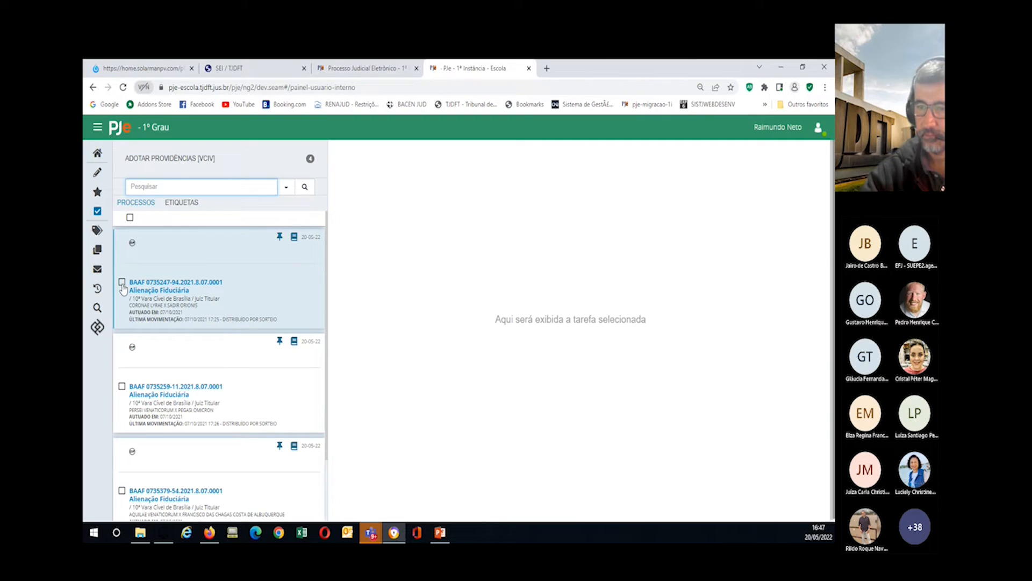
{"action": "left_click", "coordinate": [145, 285]}
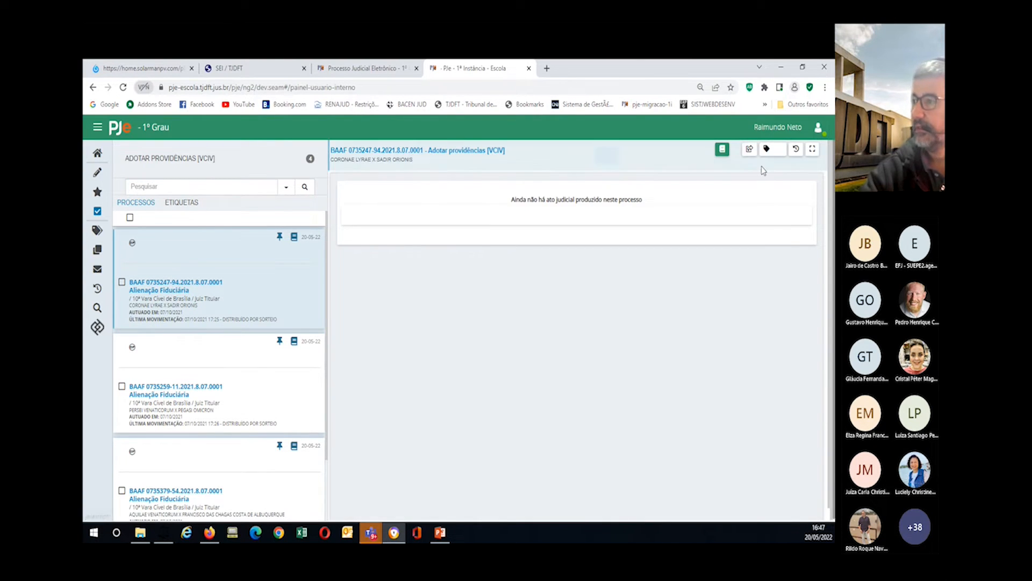
{"action": "left_click", "coordinate": [749, 150]}
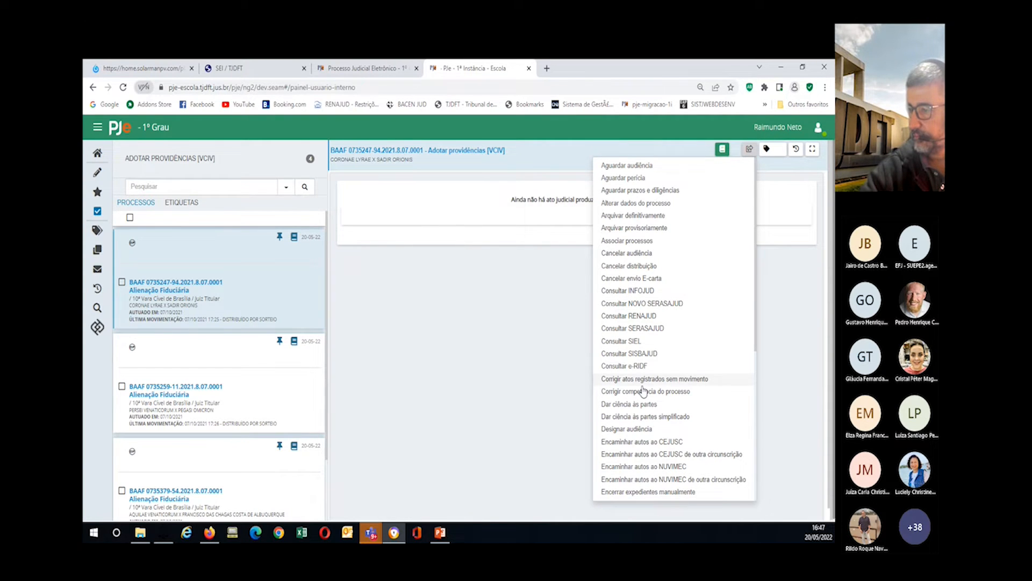
{"action": "scroll", "coordinate": [643, 395], "scroll_direction": "down", "scroll_amount": 3}
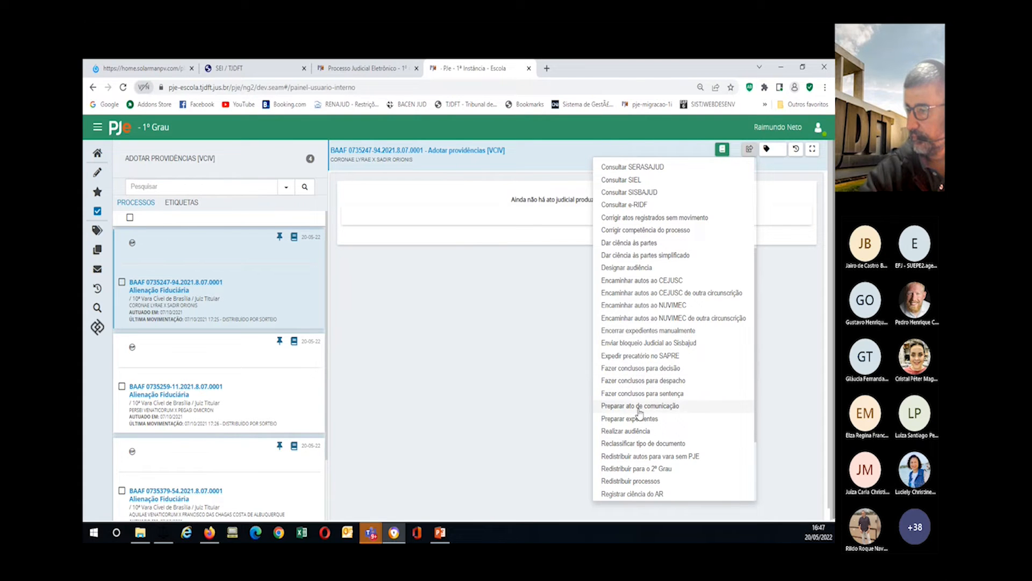
{"action": "left_click", "coordinate": [640, 407]}
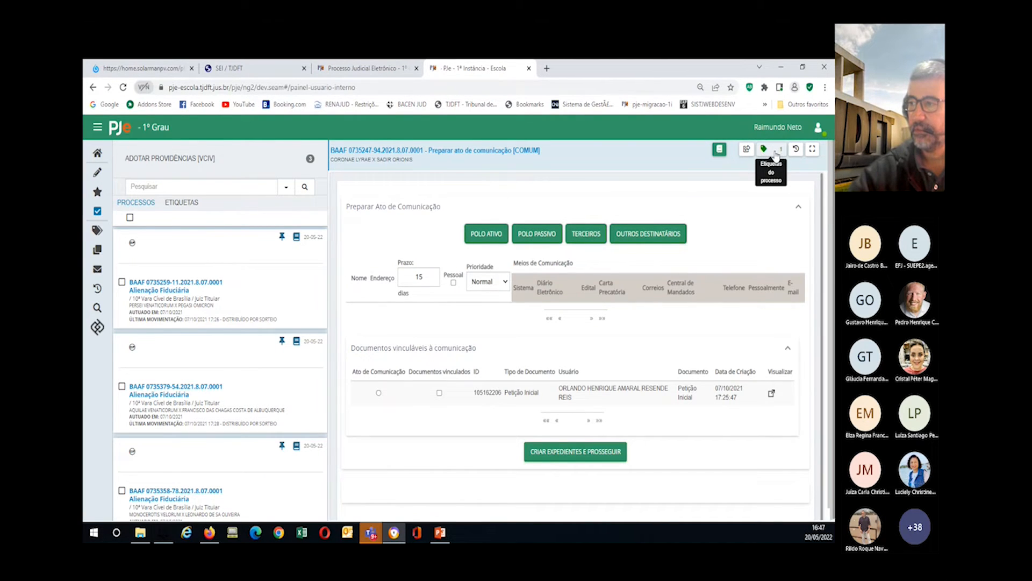
Step: Check the process's labels, star 'servidor 5 - dígitos 4, 5 e 7' as a favourite, and return Home
{"action": "left_click", "coordinate": [776, 154]}
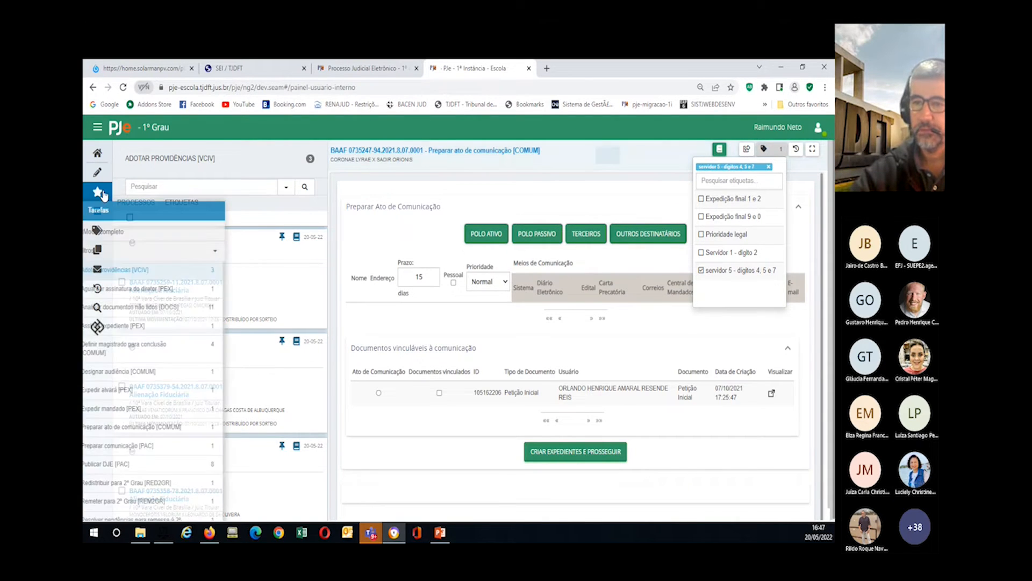
{"action": "left_click", "coordinate": [98, 232]}
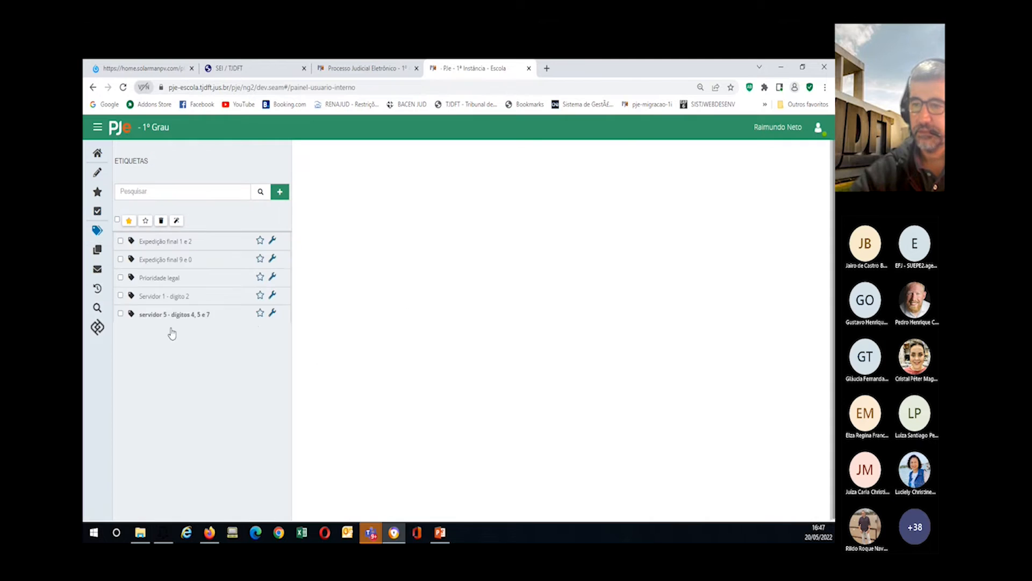
{"action": "left_click", "coordinate": [259, 315]}
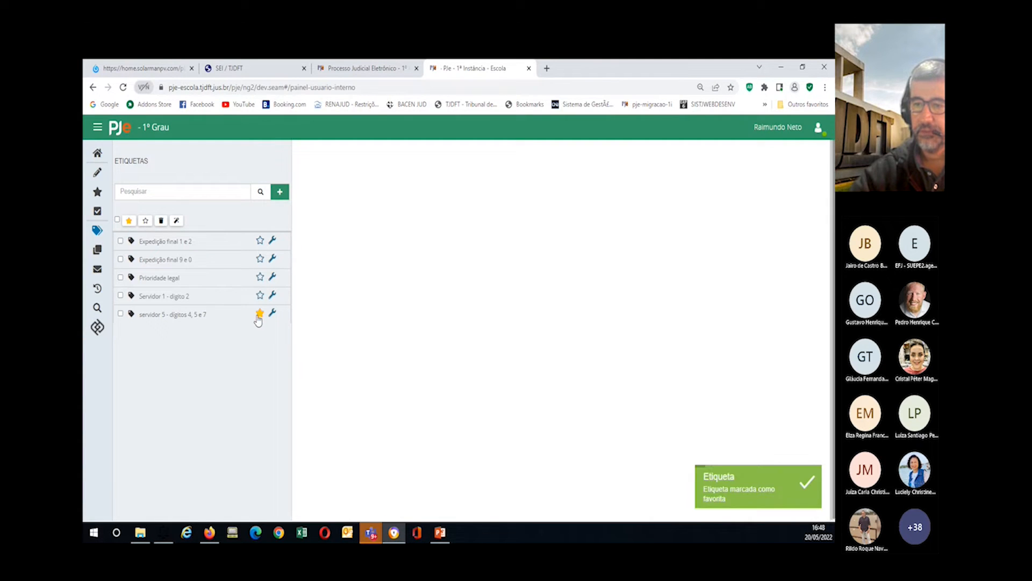
{"action": "left_click", "coordinate": [98, 154]}
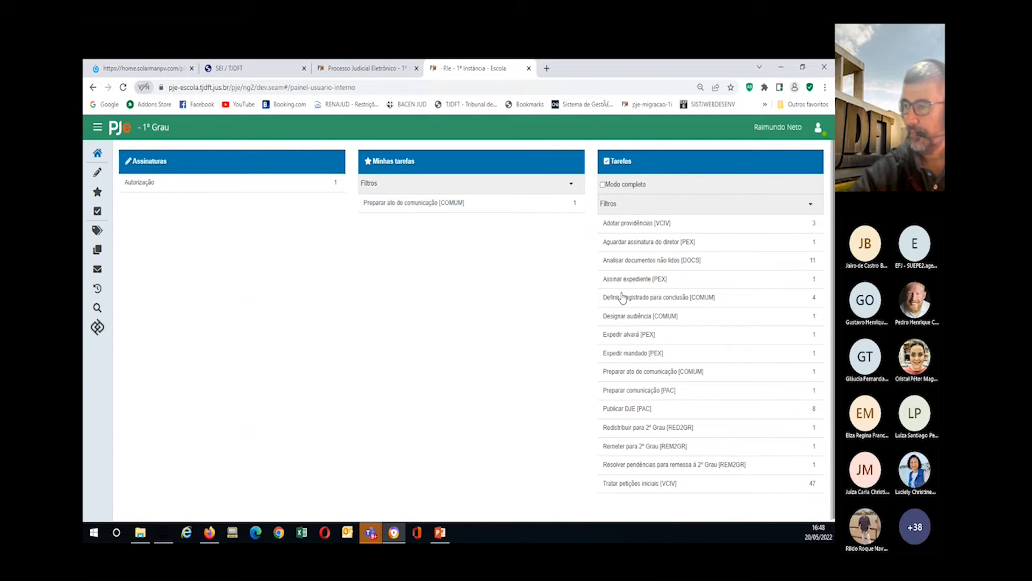
Step: Look through Adotar providências [VCIV], then open the 47-process Tratar petições iniciais [VCIV] list from Home
{"action": "left_click", "coordinate": [624, 222]}
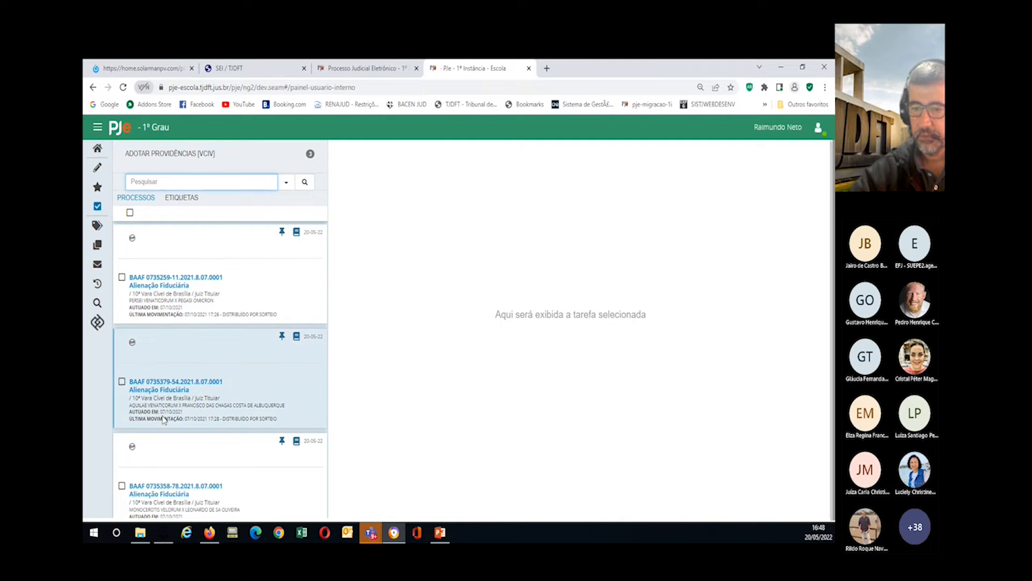
{"action": "left_click", "coordinate": [383, 435]}
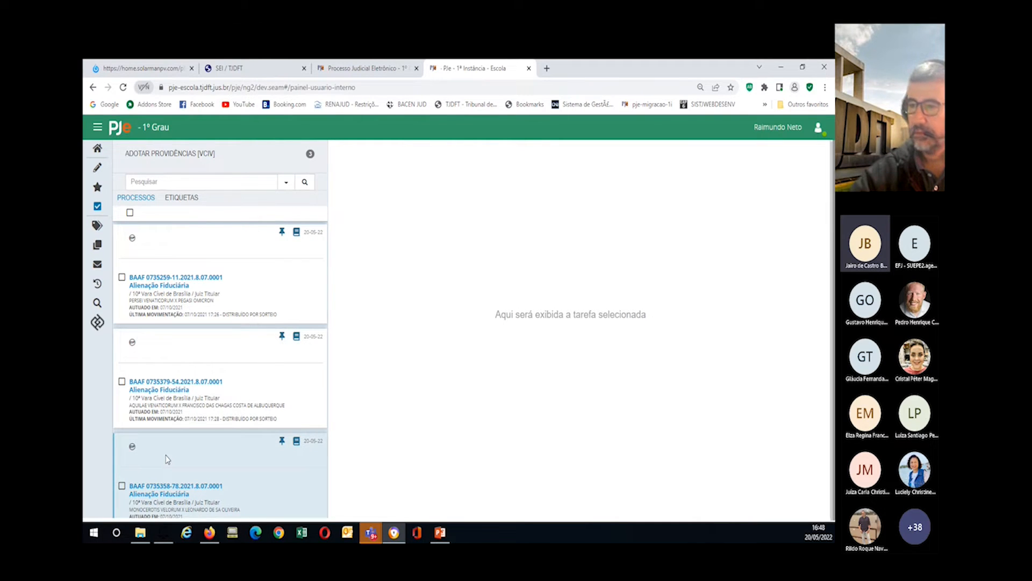
{"action": "scroll", "coordinate": [173, 363], "scroll_direction": "up", "scroll_amount": 1}
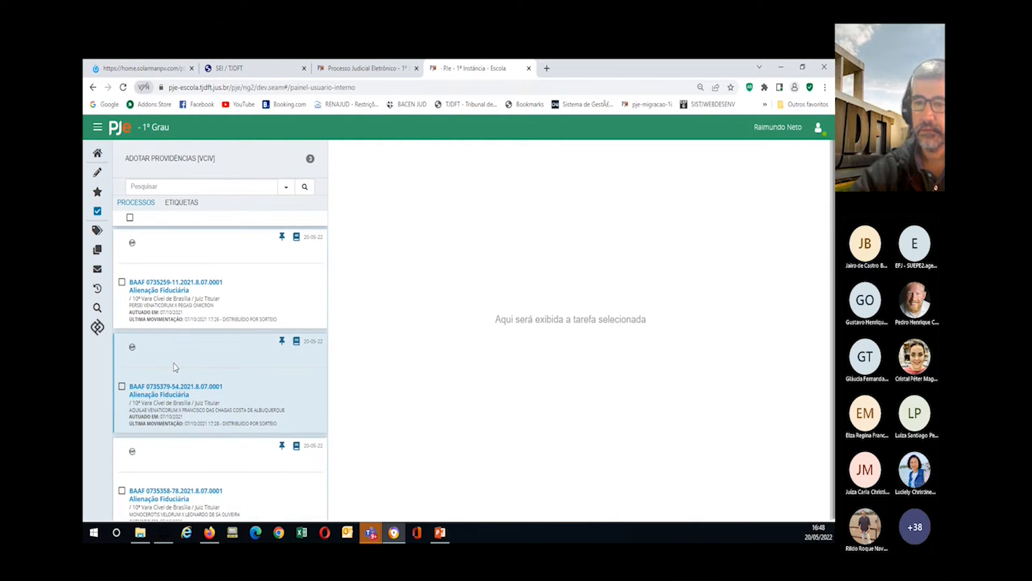
{"action": "scroll", "coordinate": [161, 387], "scroll_direction": "down", "scroll_amount": 1}
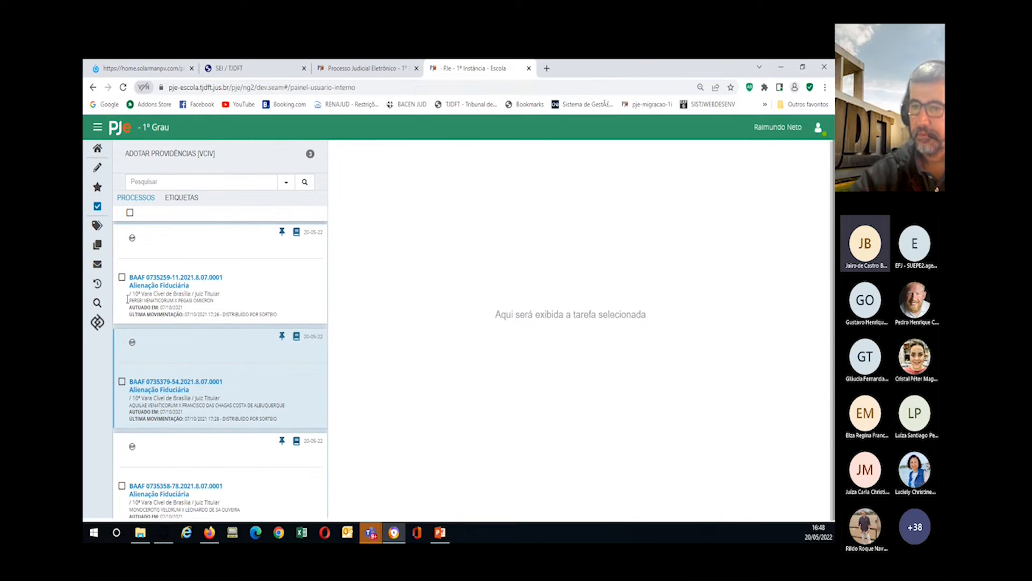
{"action": "left_click", "coordinate": [94, 147]}
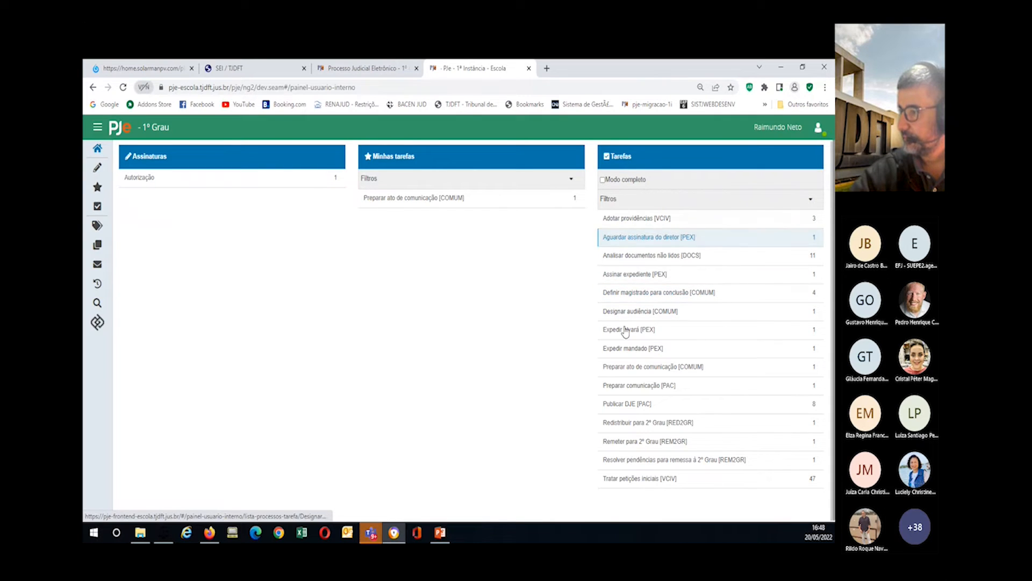
{"action": "left_click", "coordinate": [607, 478]}
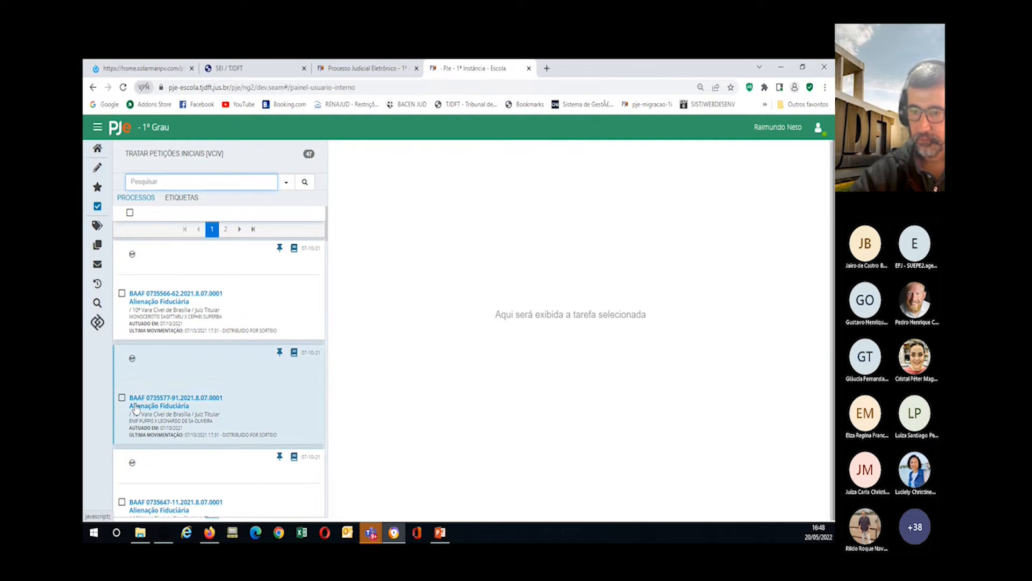
Step: Forward the second Alienação Fiduciária process via Adotar providências and Aguardar prazos e diligências to Aguardar decurso de prazo autor
{"action": "left_click", "coordinate": [149, 400]}
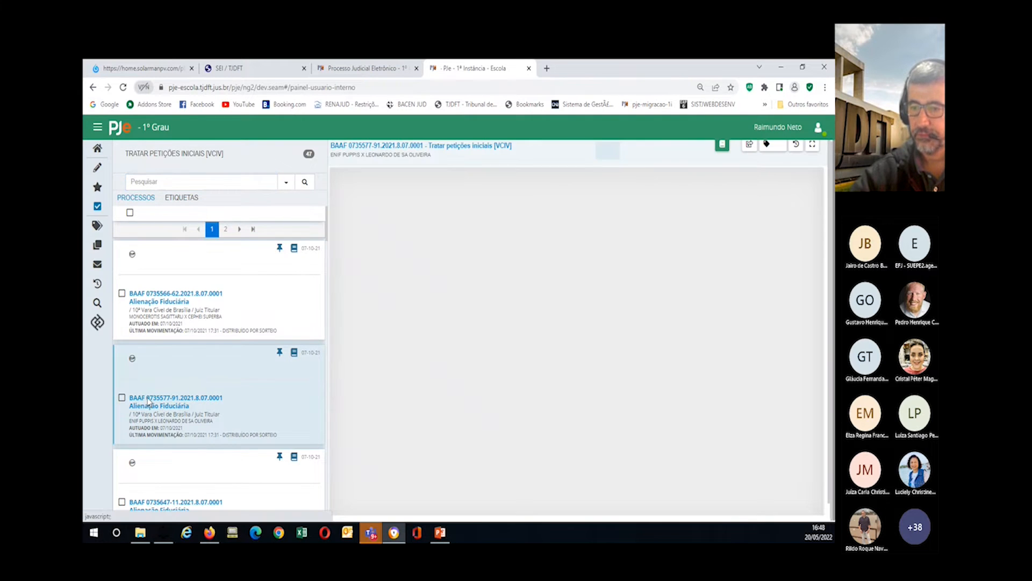
{"action": "left_click", "coordinate": [751, 145]}
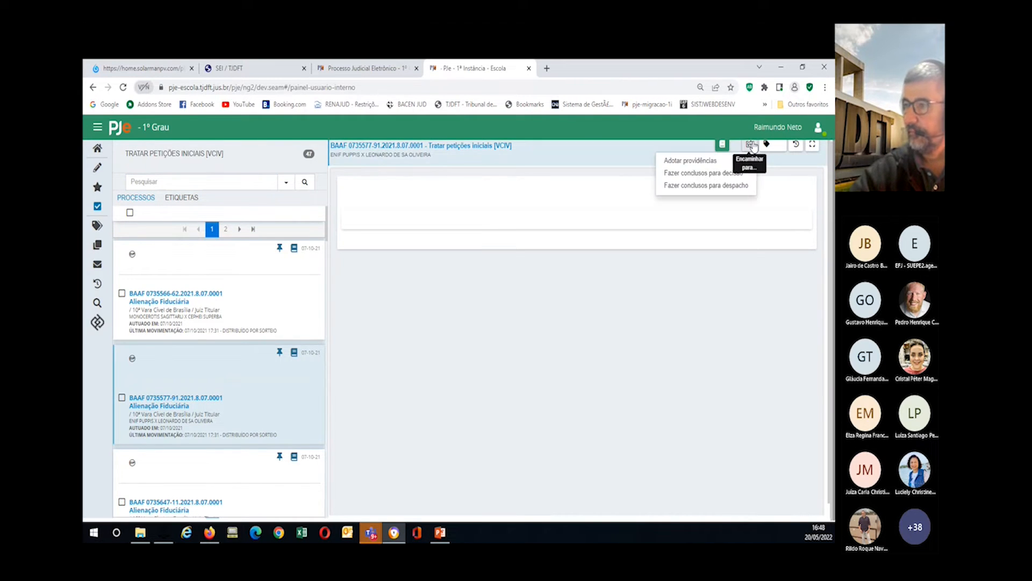
{"action": "left_click", "coordinate": [691, 161]}
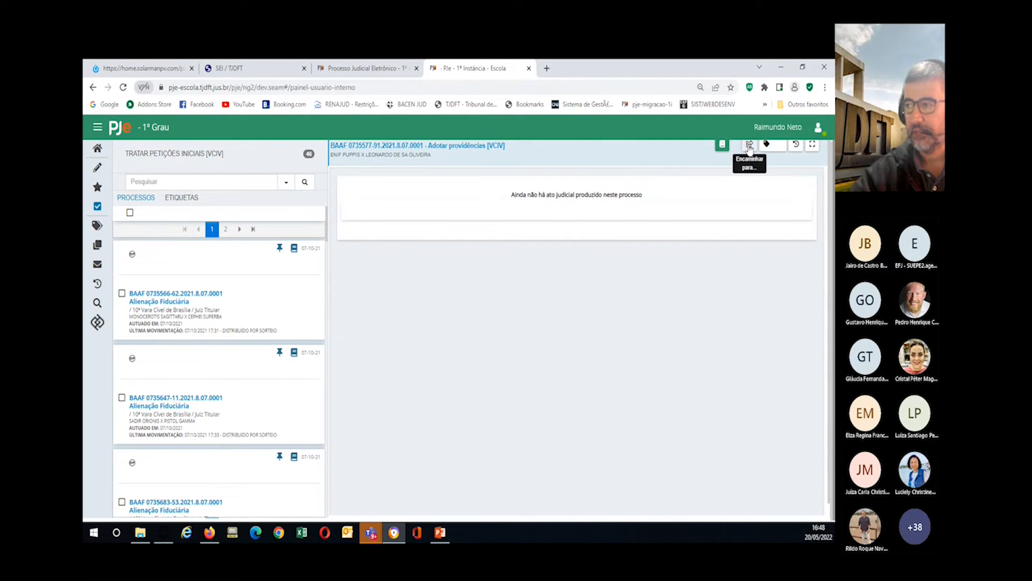
{"action": "left_click", "coordinate": [750, 146]}
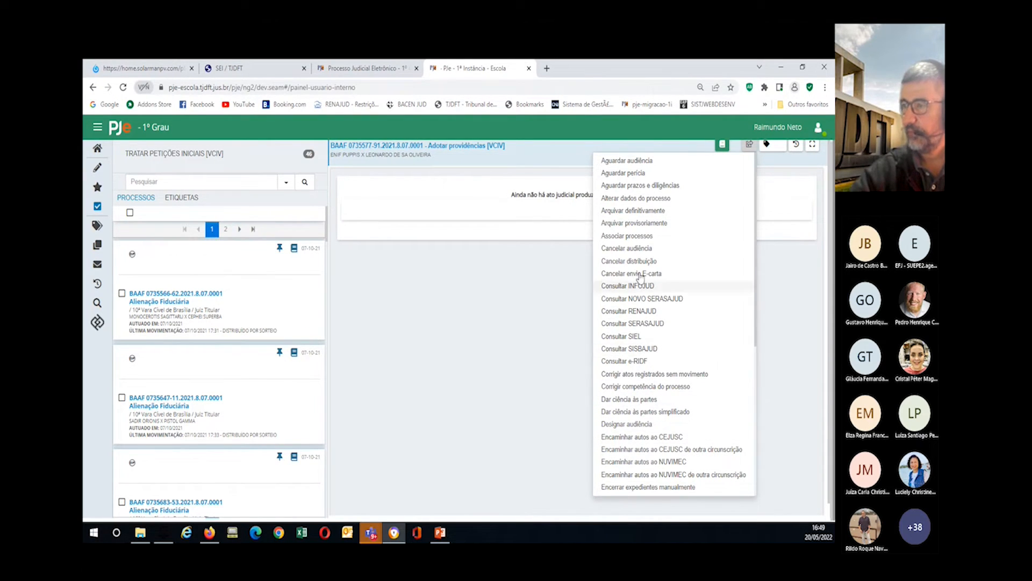
{"action": "left_click", "coordinate": [639, 185]}
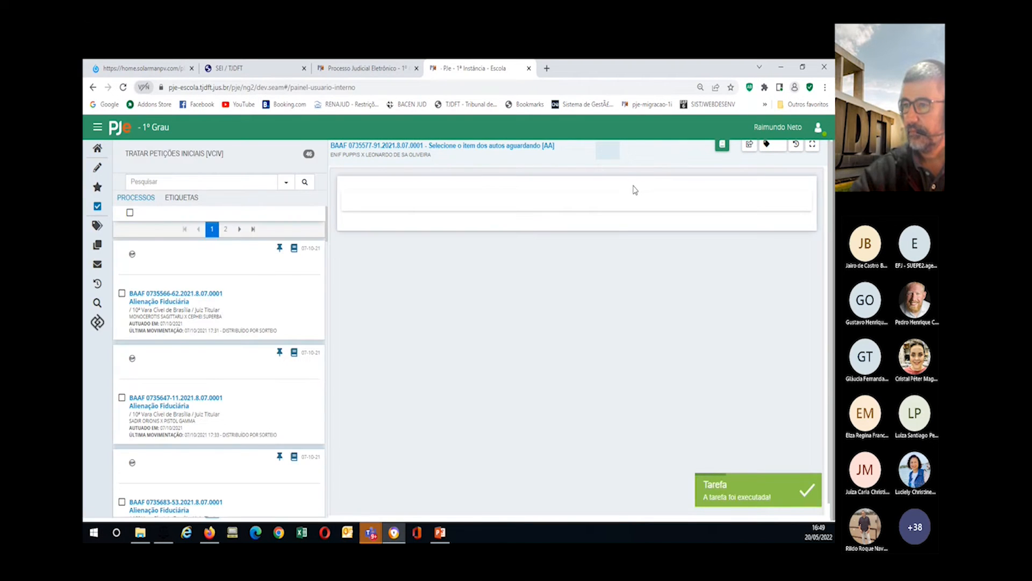
{"action": "left_click", "coordinate": [750, 146]}
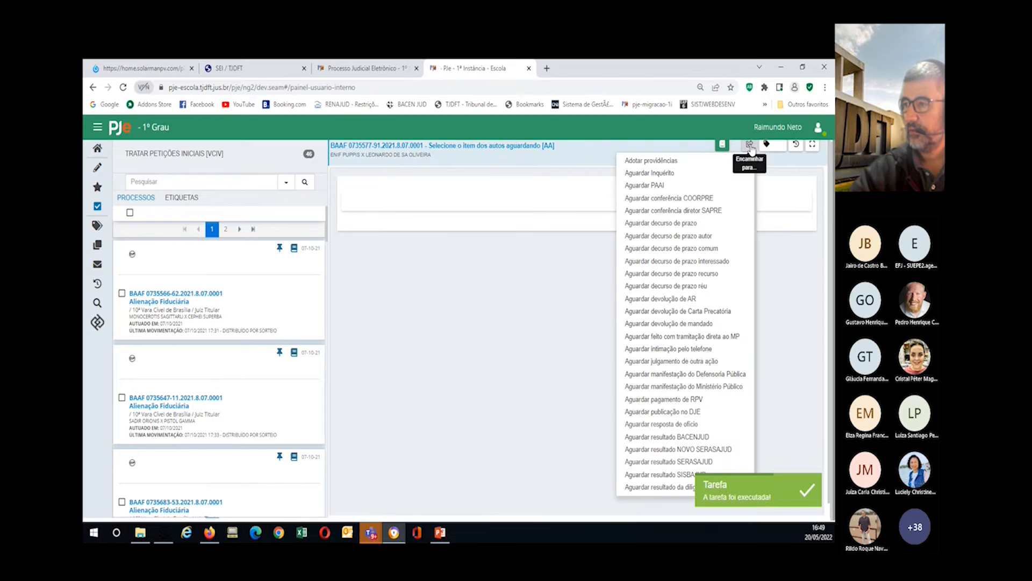
{"action": "left_click", "coordinate": [659, 237]}
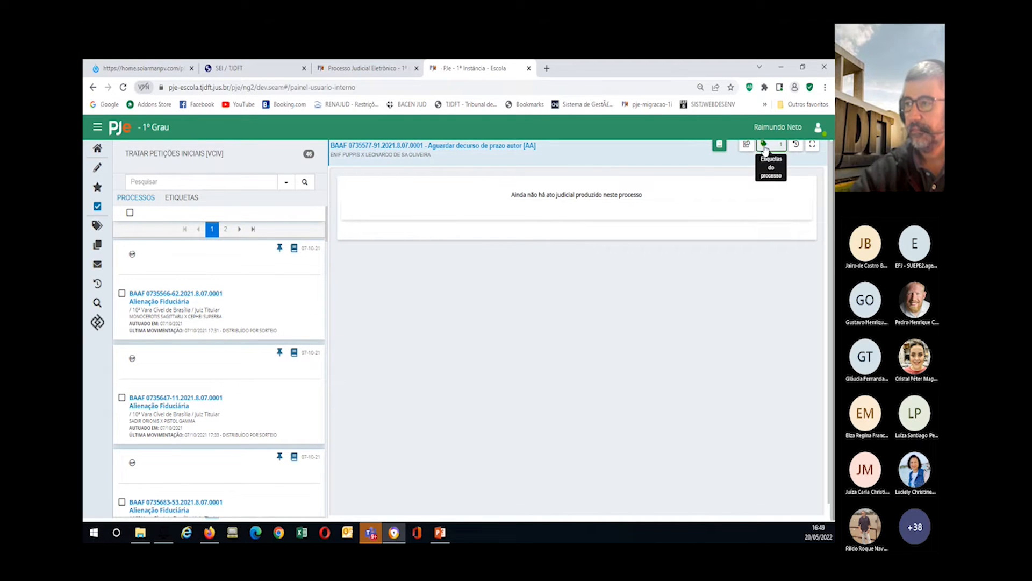
Step: Verify the process carries 'servidor 5 - digitos 4, 5 e 7', then open the five-label management panel
{"action": "left_click", "coordinate": [764, 145]}
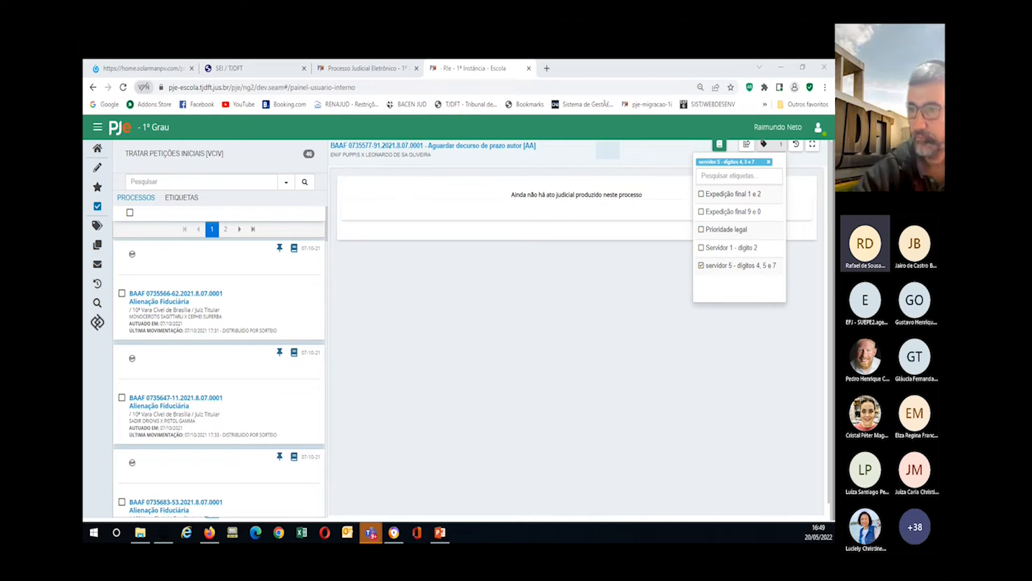
{"action": "left_click", "coordinate": [97, 226]}
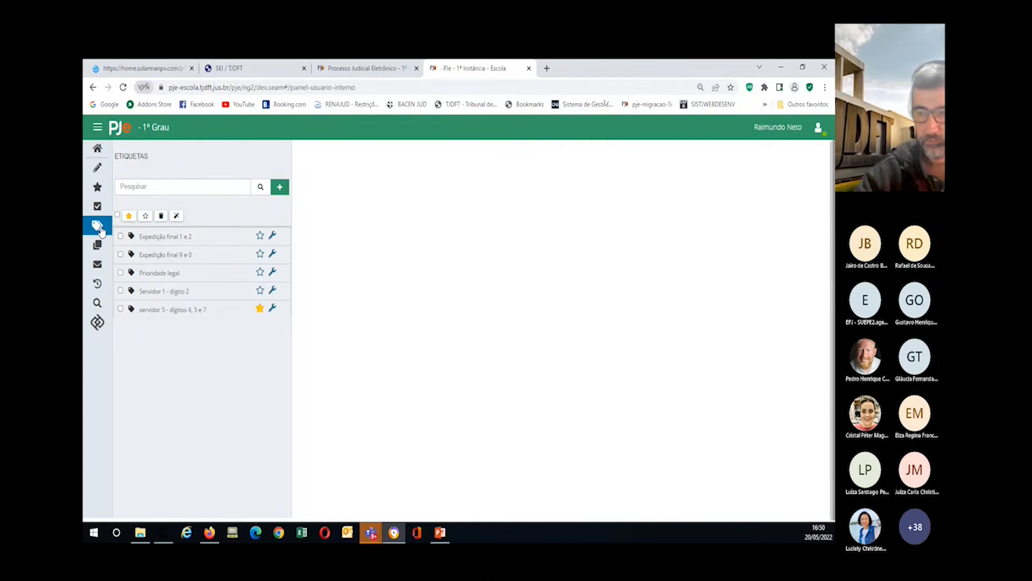
Step: Remove the 'servidor 5 - dígitos 4, 5 e 7' label from favourites
{"action": "left_click", "coordinate": [260, 308]}
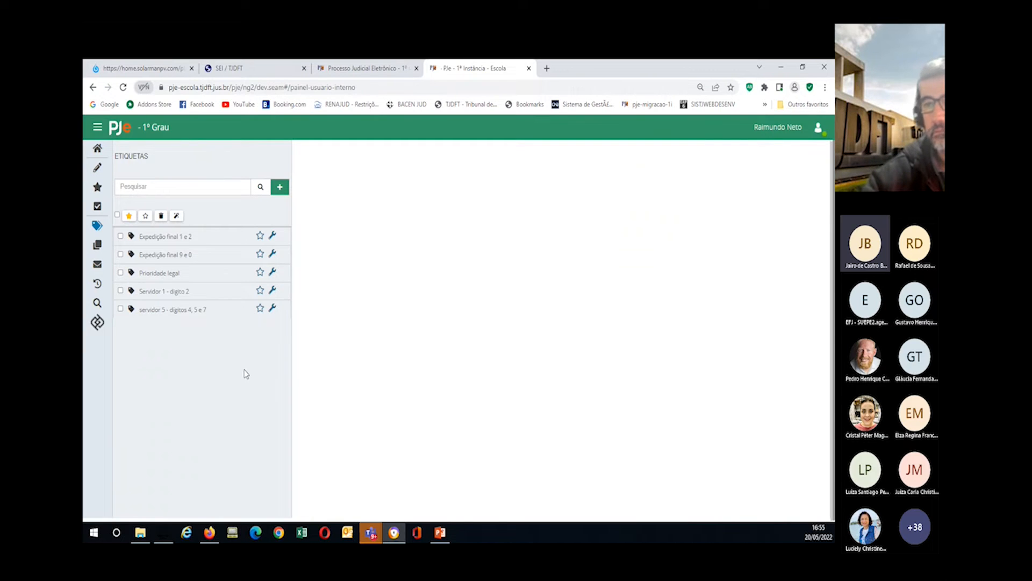
Step: Switch to the 1ª Vara Cível de Samambaia profile, then back to 10ª Vara Cível de Brasília
{"action": "left_click", "coordinate": [775, 131]}
{"action": "left_click", "coordinate": [580, 167]}
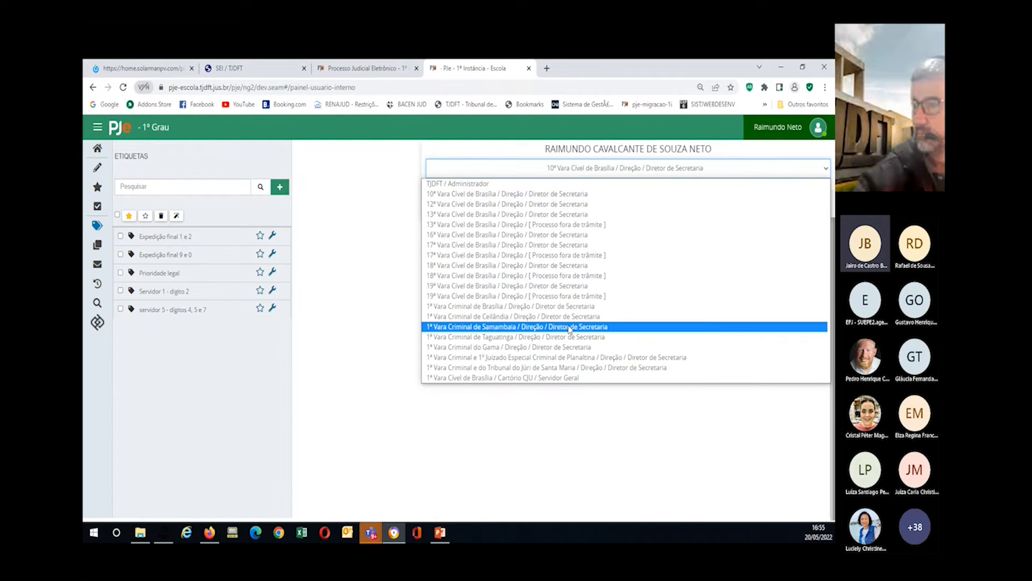
{"action": "scroll", "coordinate": [569, 322], "scroll_direction": "down", "scroll_amount": 3}
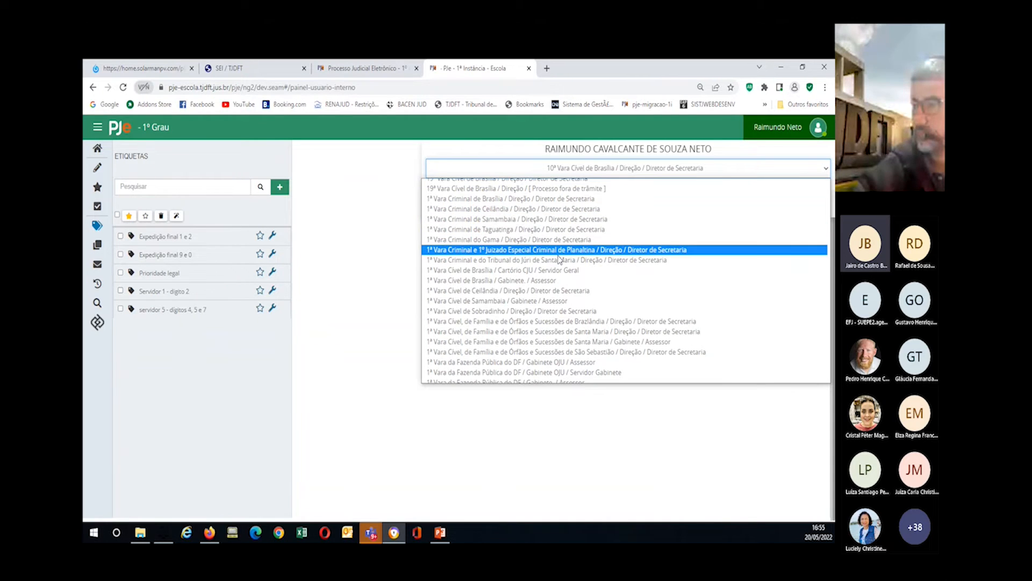
{"action": "left_click", "coordinate": [541, 302]}
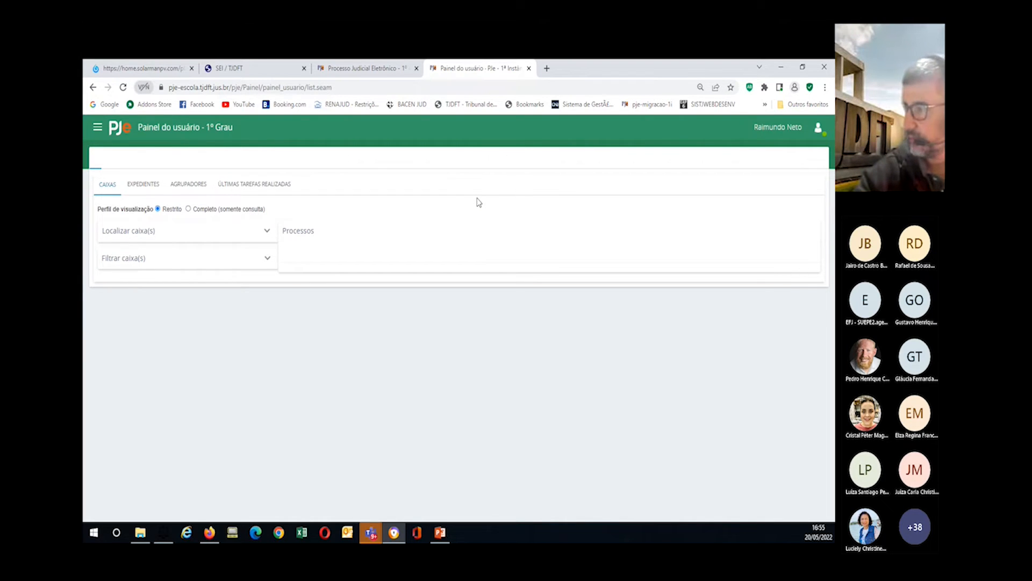
{"action": "left_click", "coordinate": [774, 128]}
{"action": "left_click", "coordinate": [611, 169]}
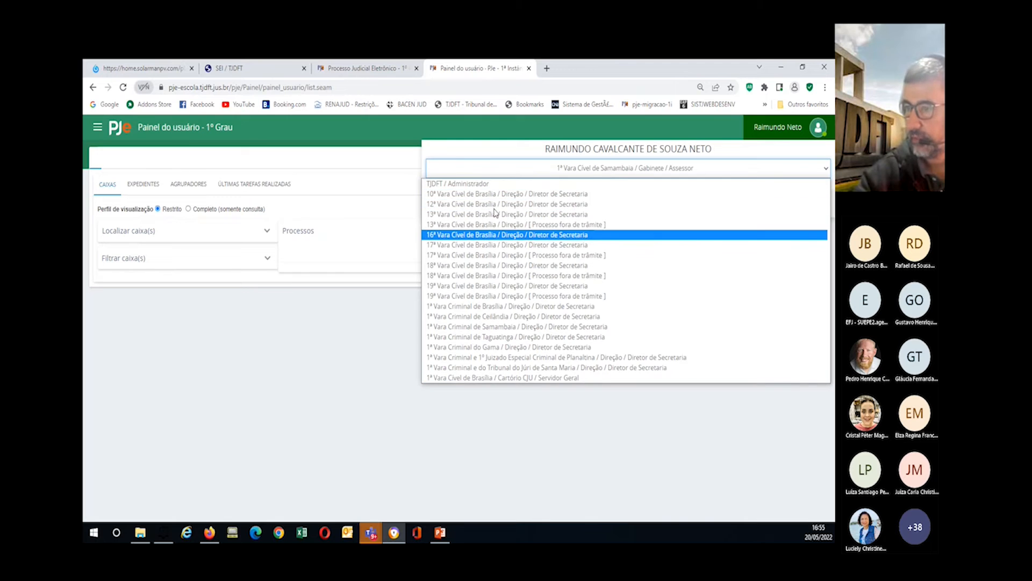
{"action": "left_click", "coordinate": [494, 194]}
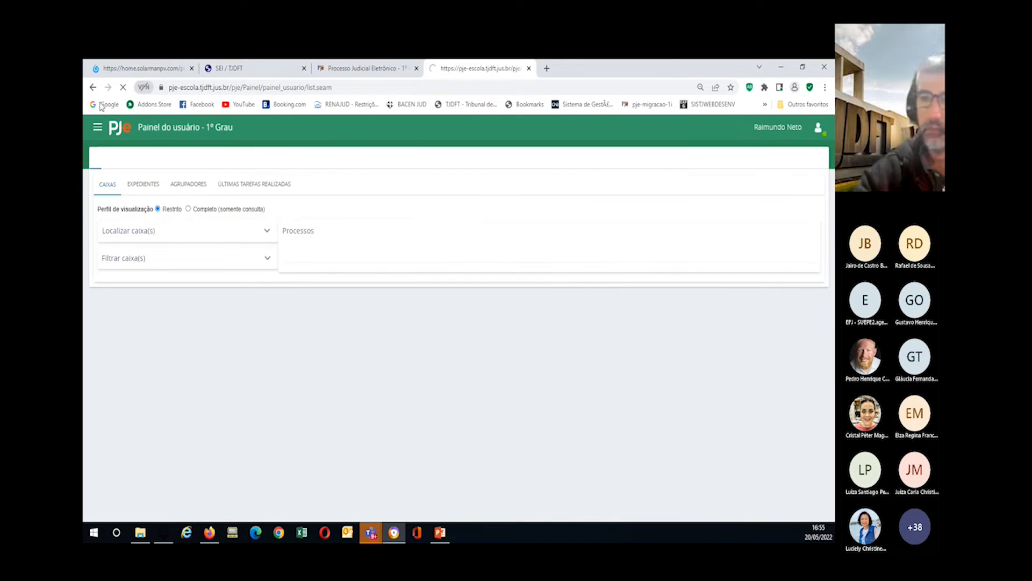
Step: Load the new Painel do usuário page from the Painel menu
{"action": "left_click", "coordinate": [102, 129]}
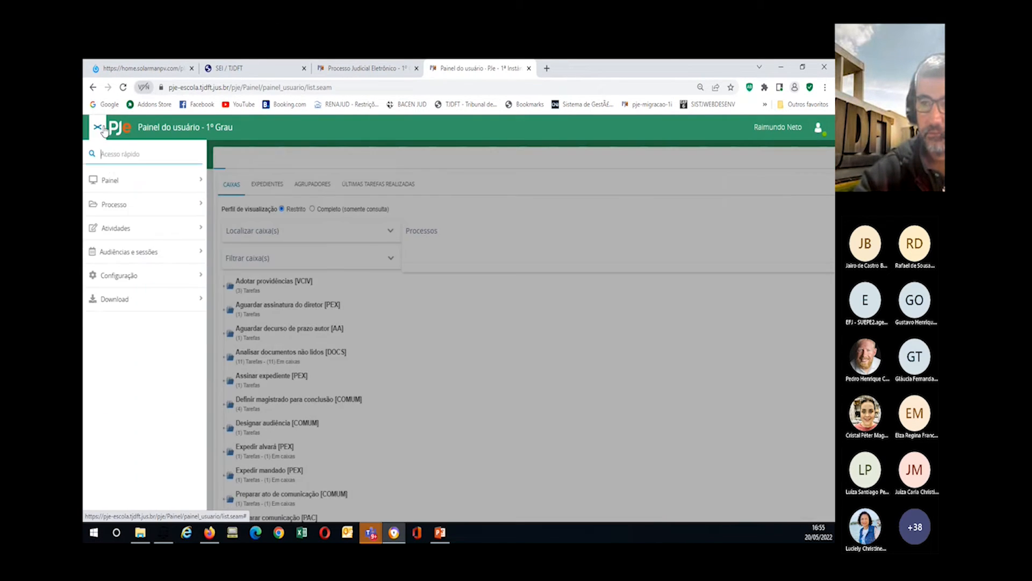
{"action": "left_click", "coordinate": [115, 181]}
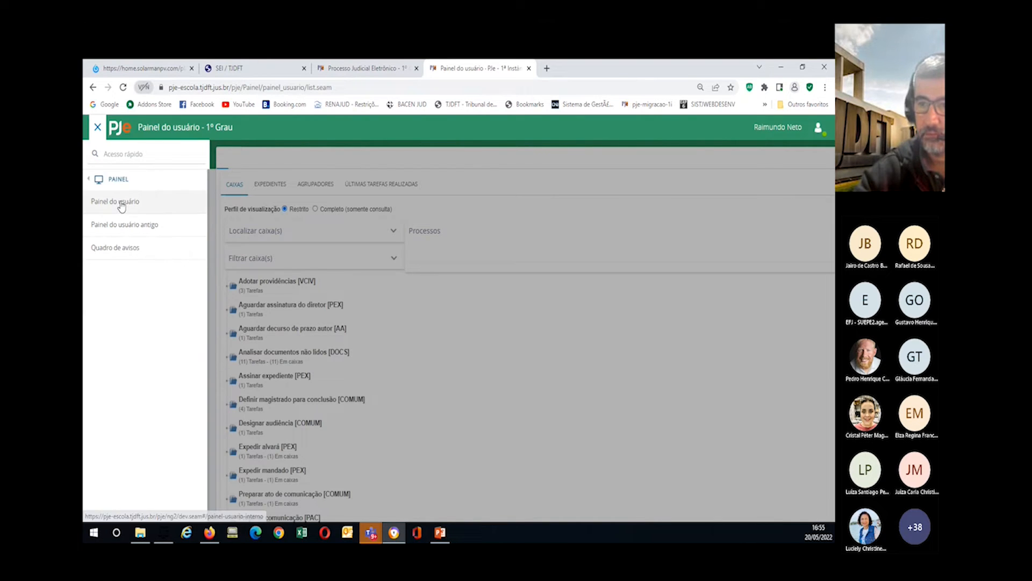
{"action": "left_click", "coordinate": [121, 203]}
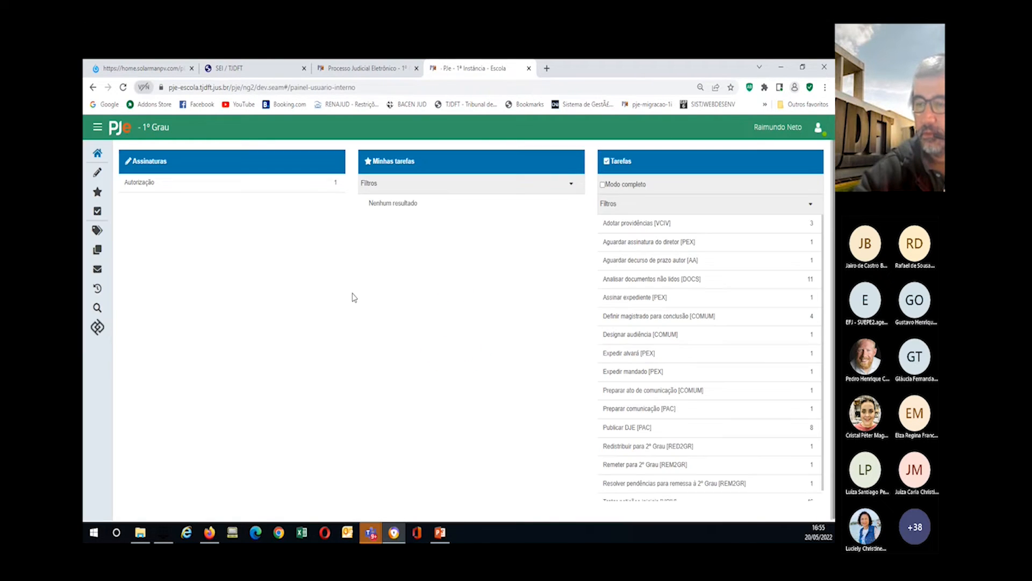
Step: Show the five labels and peek at the Expedição final 1 e 2 actions menu without choosing one
{"action": "left_click", "coordinate": [97, 230]}
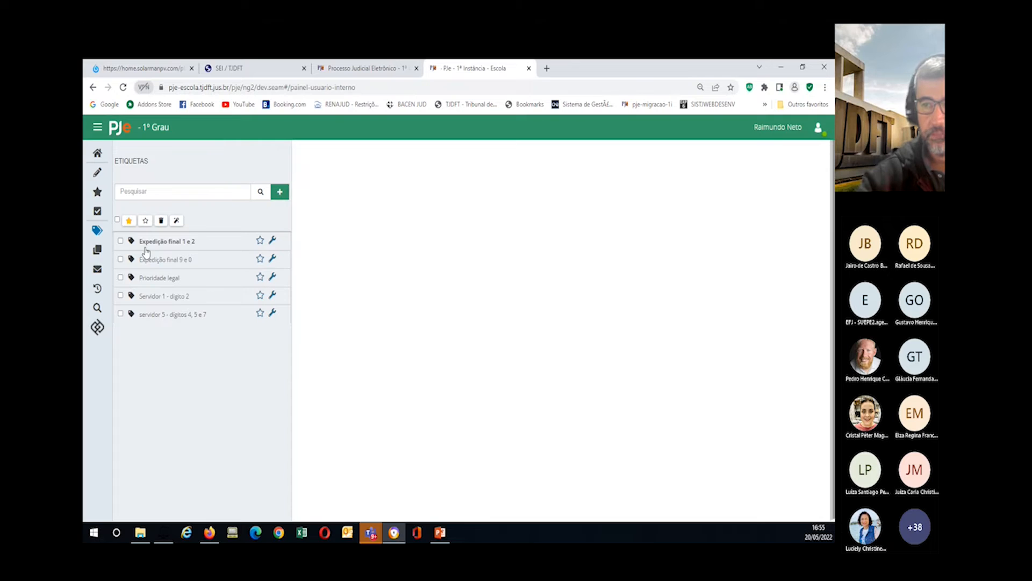
{"action": "left_click", "coordinate": [273, 243]}
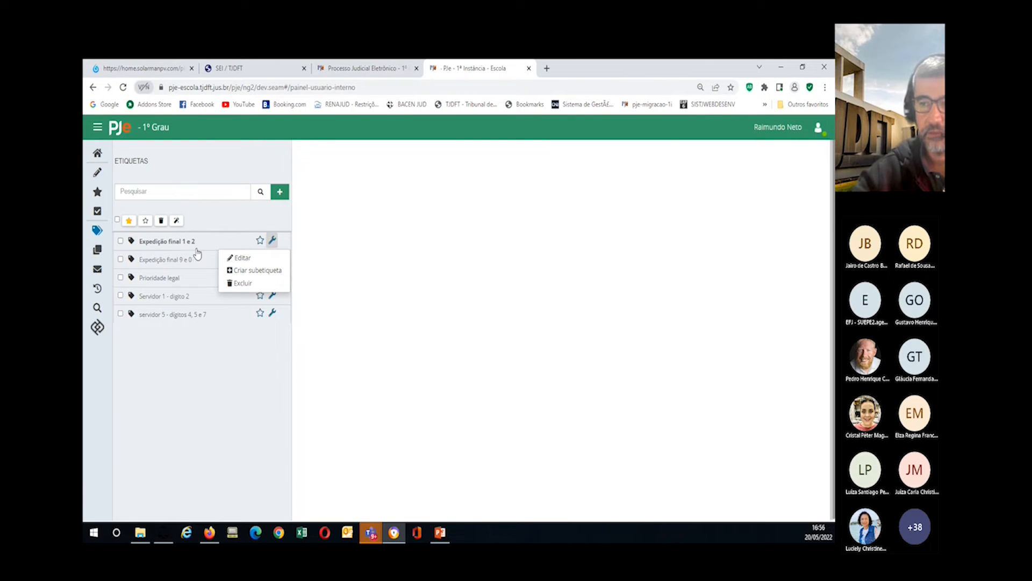
{"action": "left_click", "coordinate": [205, 404]}
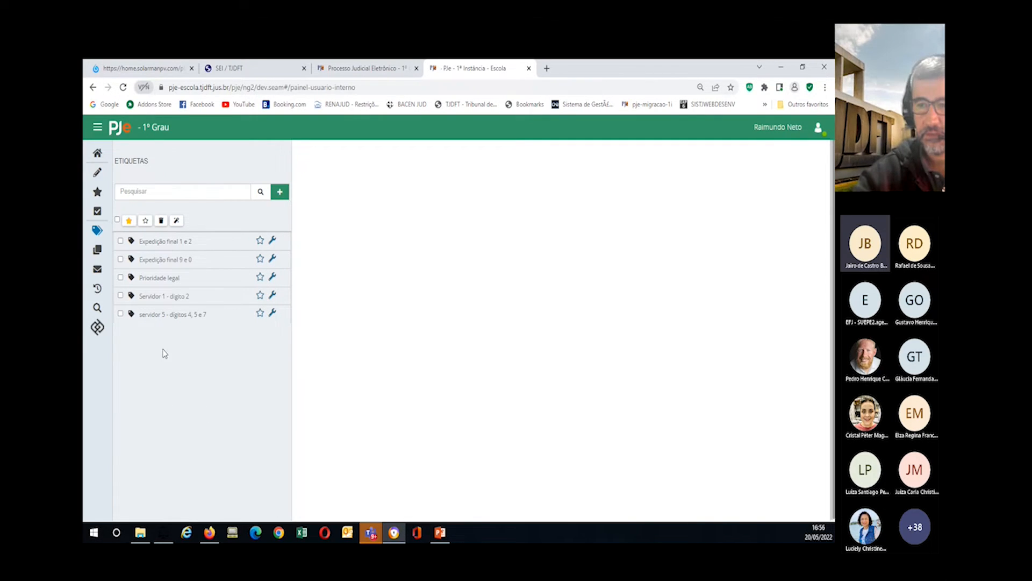
Step: Return to the home dashboard, keeping the current unit, with Tratar petições iniciais [VCIV] at 46
{"action": "left_click", "coordinate": [777, 128]}
{"action": "left_click", "coordinate": [674, 173]}
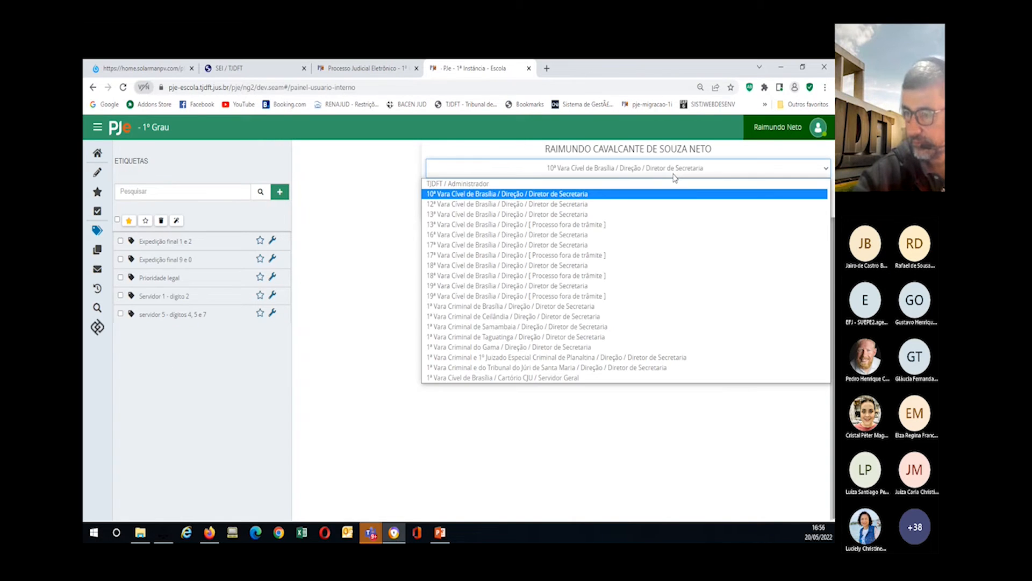
{"action": "left_click", "coordinate": [382, 210]}
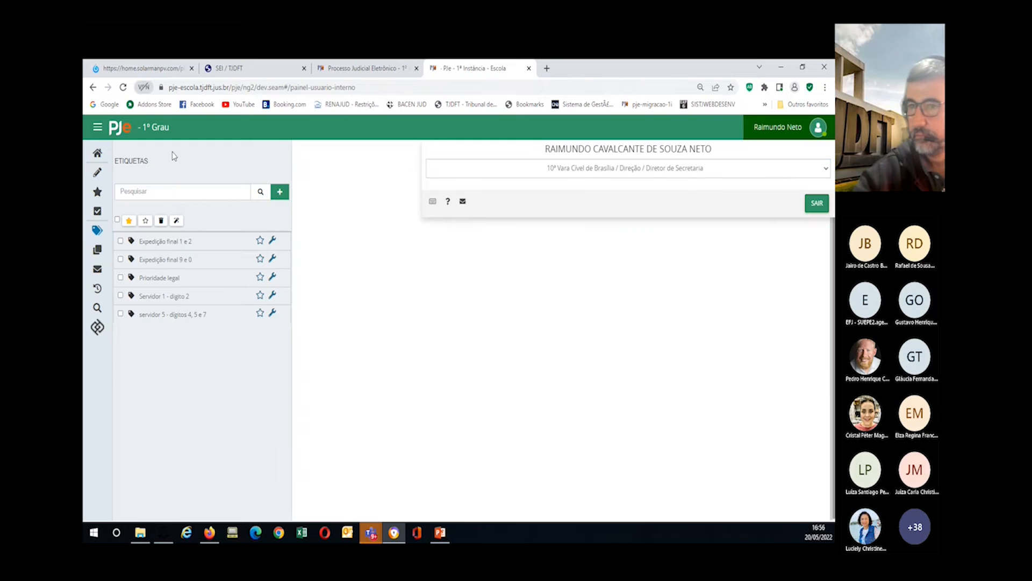
{"action": "left_click", "coordinate": [98, 152]}
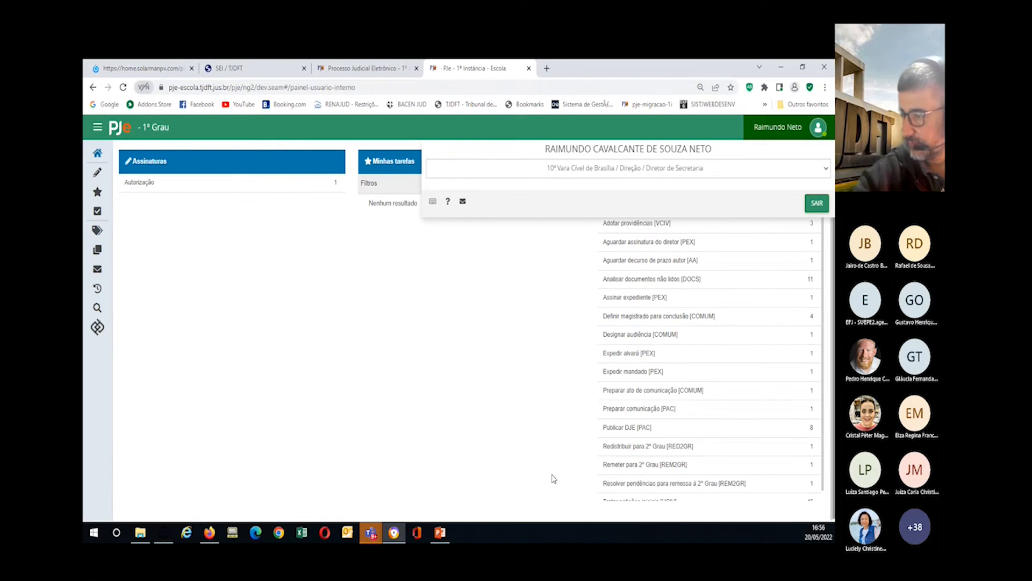
{"action": "scroll", "coordinate": [639, 454], "scroll_direction": "down", "scroll_amount": 1}
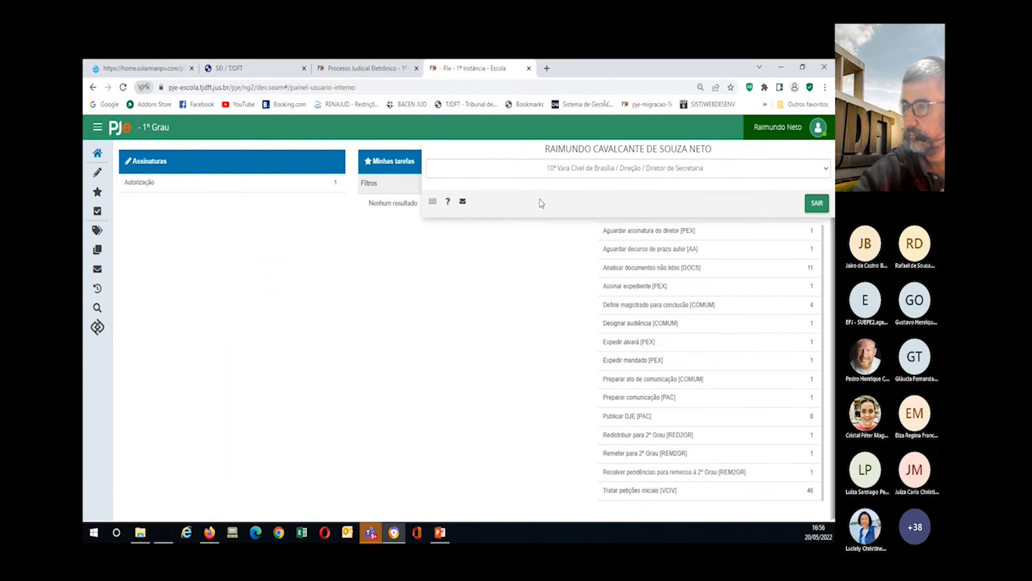
{"action": "left_click", "coordinate": [557, 169]}
{"action": "left_click", "coordinate": [559, 170]}
{"action": "left_click", "coordinate": [559, 170]}
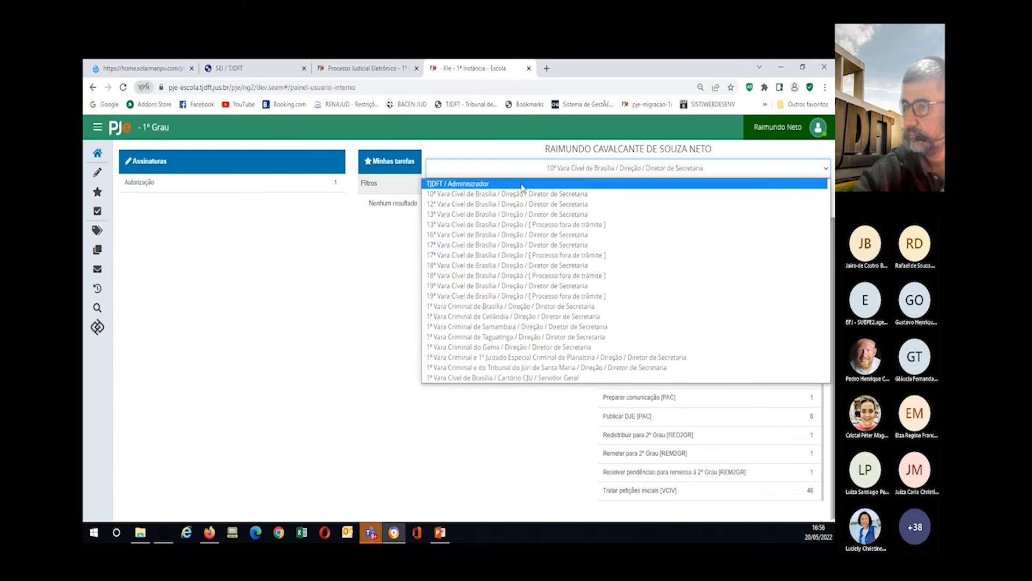
{"action": "left_click", "coordinate": [522, 188]}
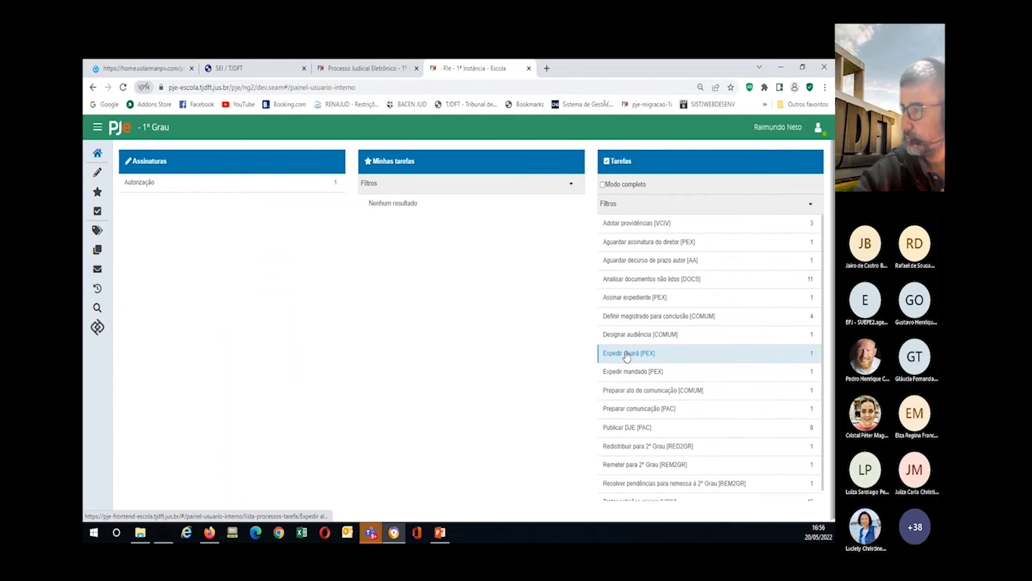
{"action": "left_click", "coordinate": [643, 317]}
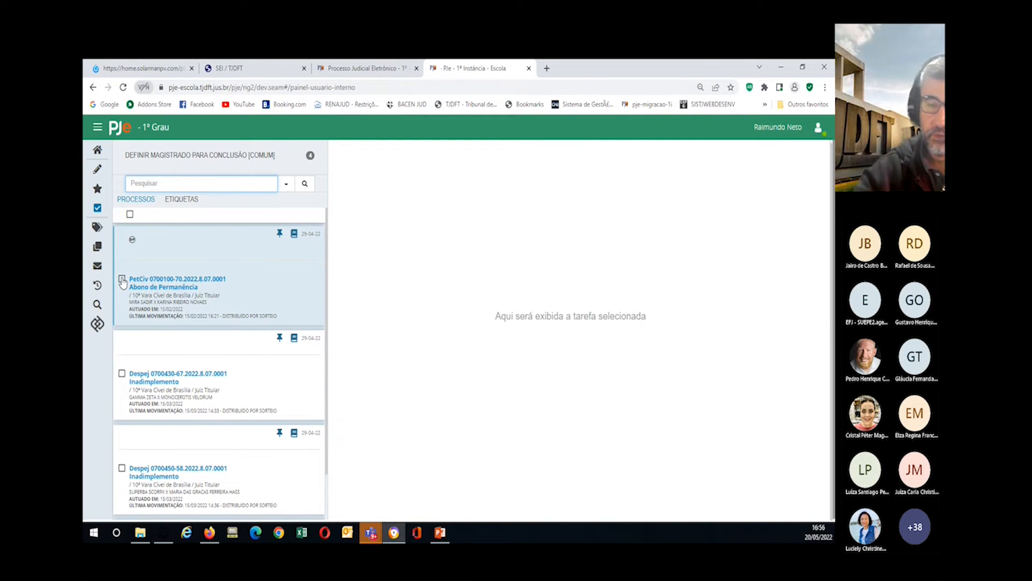
{"action": "left_click", "coordinate": [130, 214]}
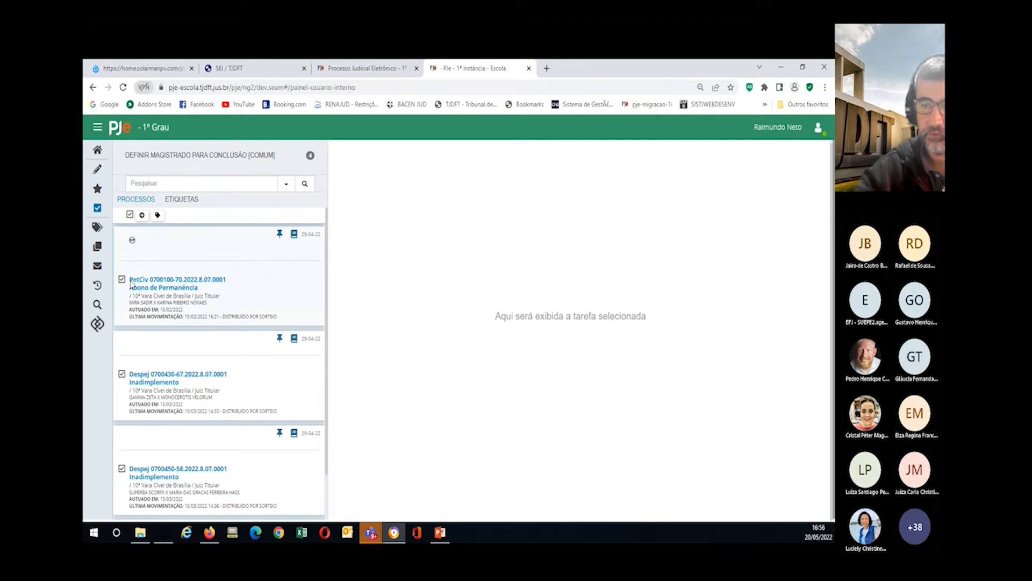
{"action": "left_click", "coordinate": [129, 214]}
{"action": "left_click", "coordinate": [122, 278]}
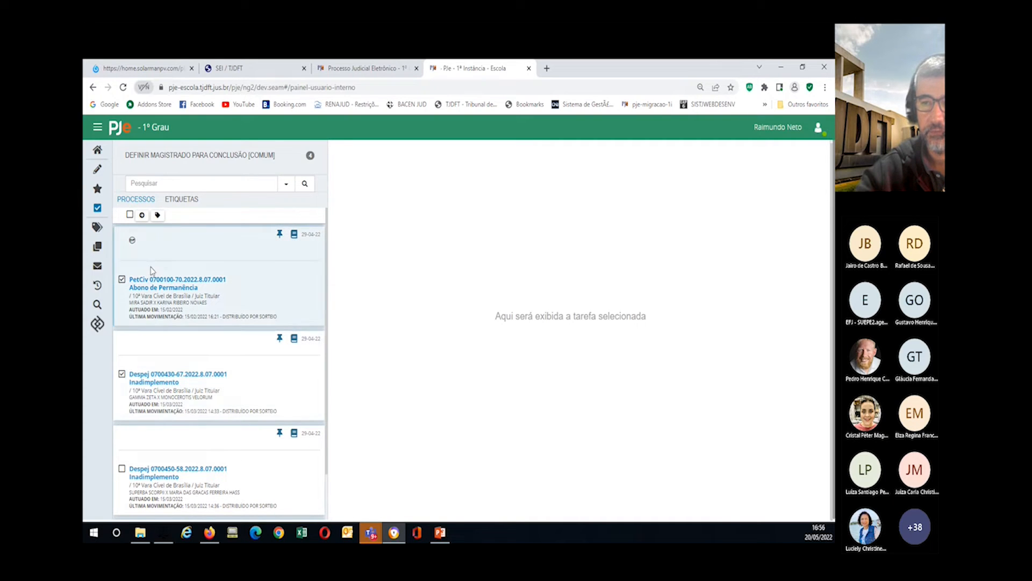
{"action": "left_click", "coordinate": [142, 215]}
{"action": "left_click", "coordinate": [379, 209]}
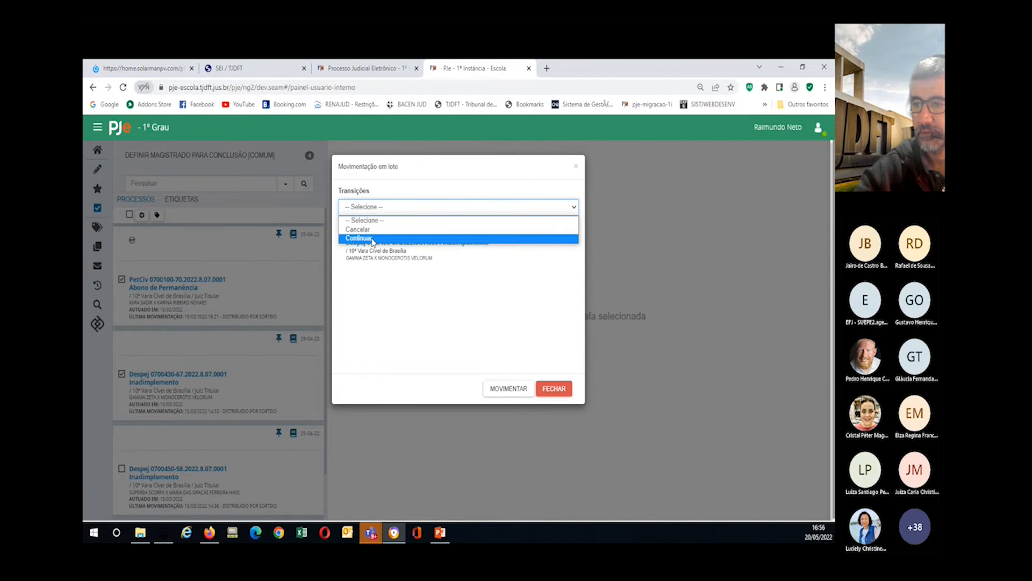
{"action": "left_click", "coordinate": [369, 208]}
{"action": "left_click", "coordinate": [369, 207]}
{"action": "left_click", "coordinate": [369, 208]}
{"action": "left_click", "coordinate": [369, 209]}
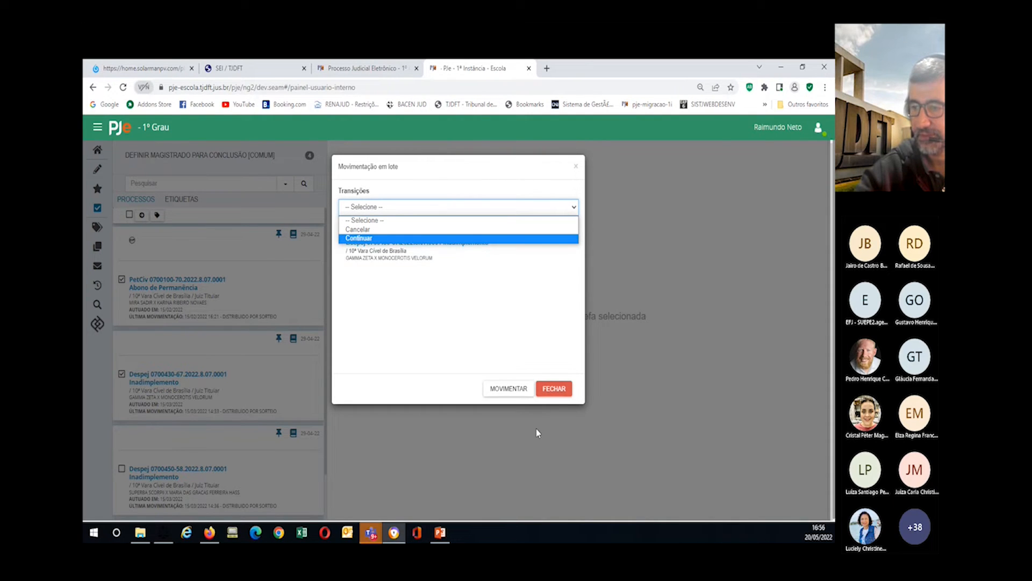
{"action": "left_click", "coordinate": [549, 387]}
{"action": "left_click", "coordinate": [549, 387]}
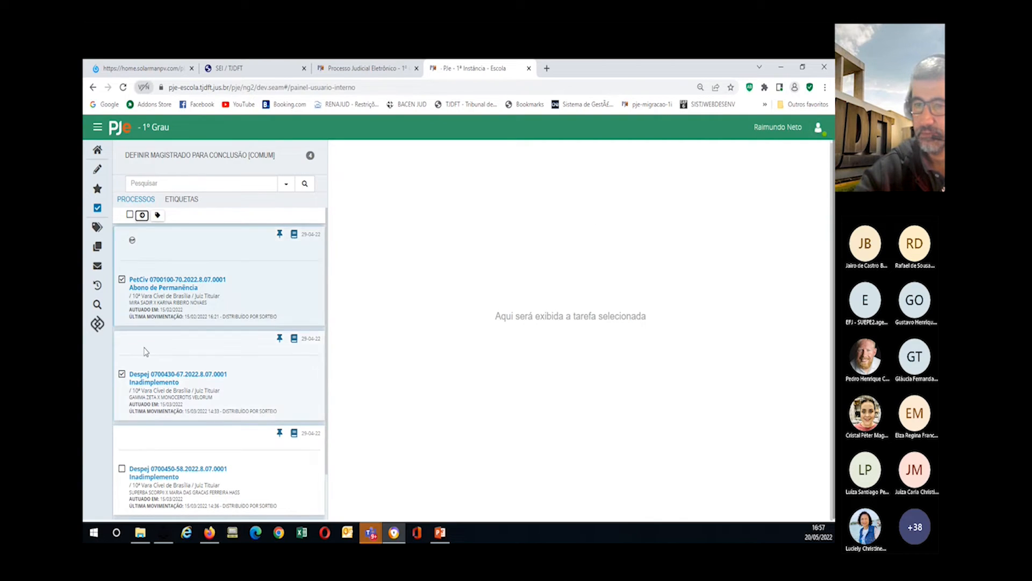
{"action": "left_click", "coordinate": [158, 280]}
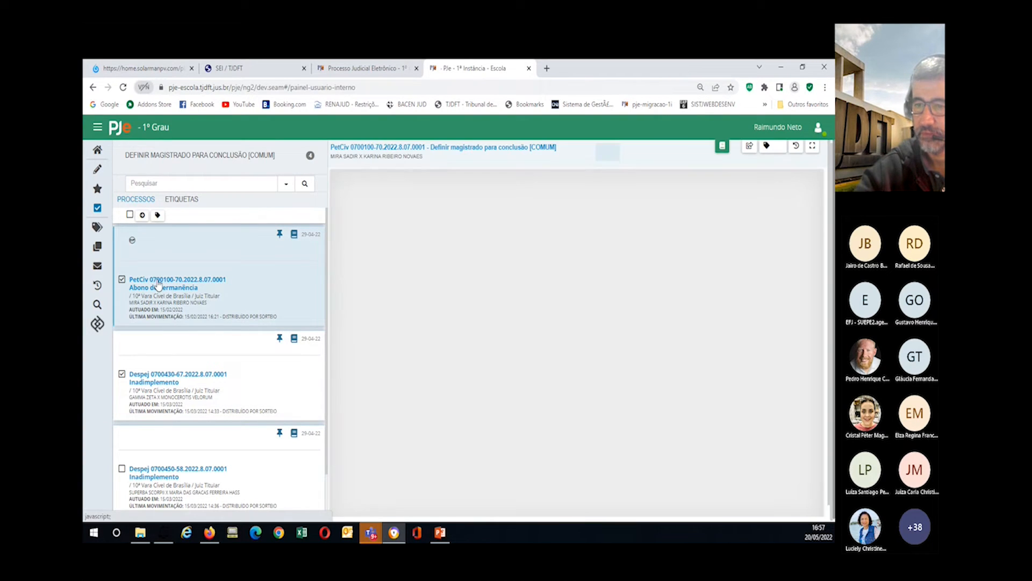
{"action": "left_click", "coordinate": [383, 203]}
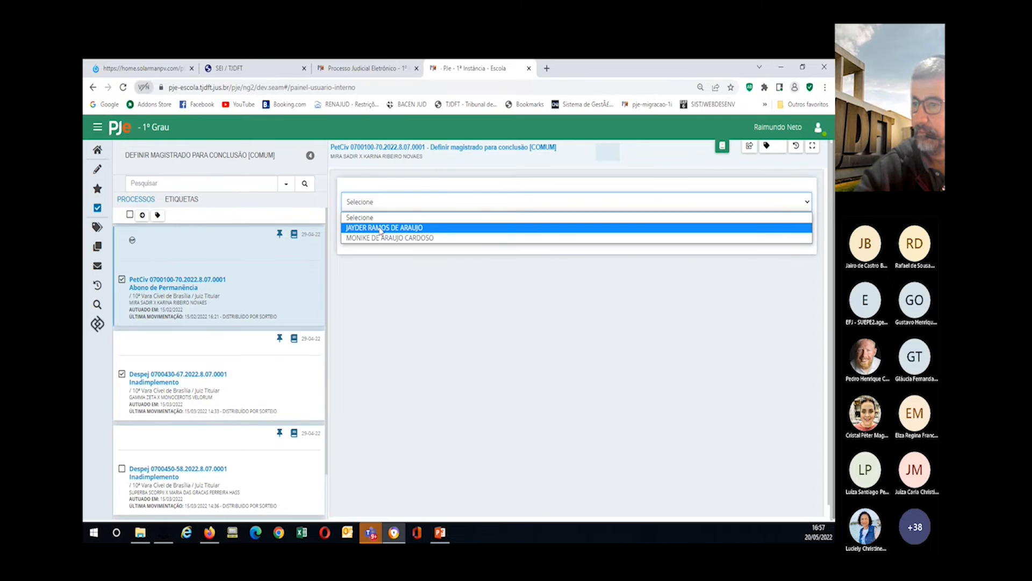
{"action": "left_click", "coordinate": [380, 228]}
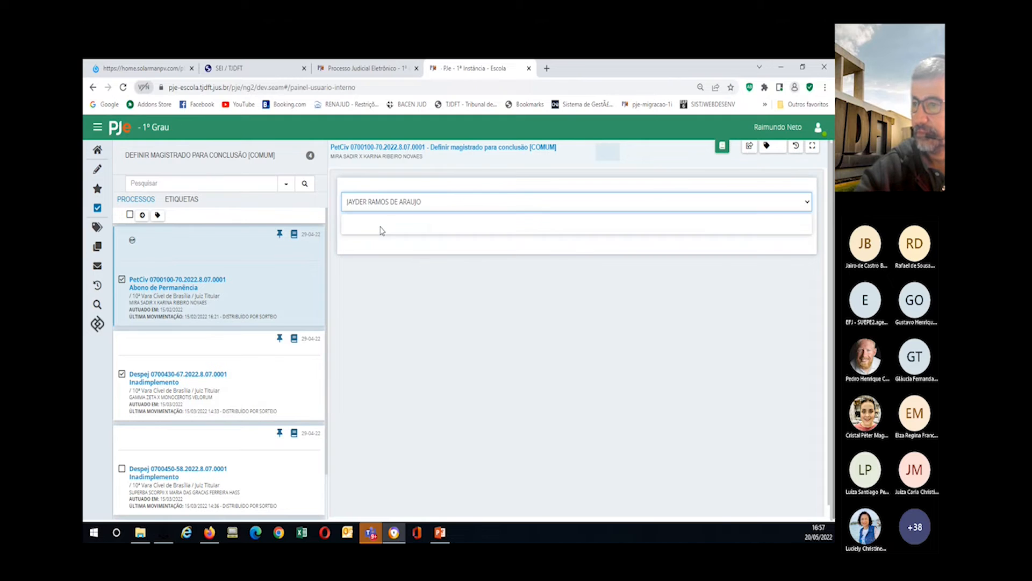
{"action": "left_click", "coordinate": [748, 146]}
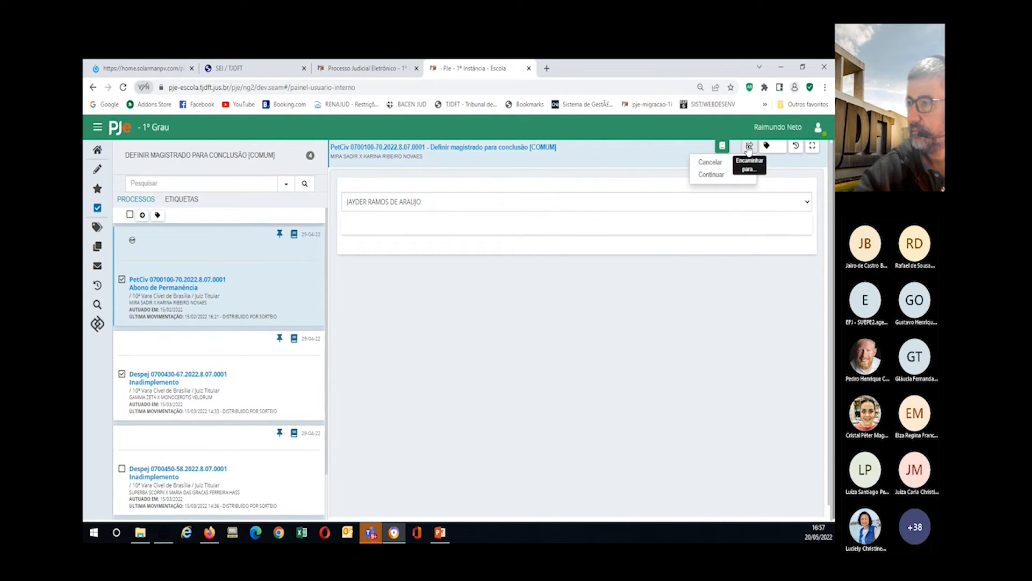
{"action": "left_click", "coordinate": [717, 175]}
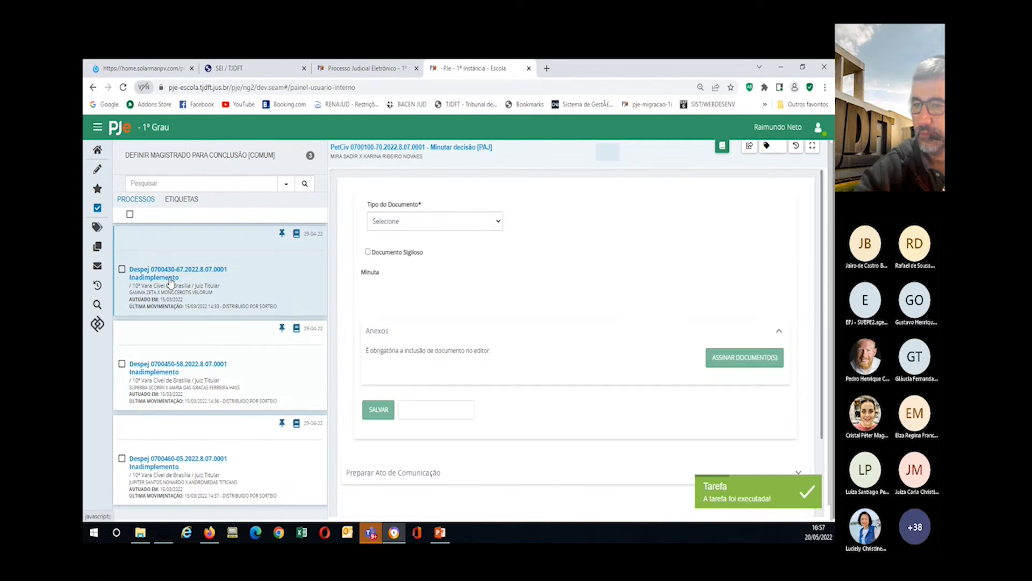
{"action": "left_click", "coordinate": [170, 278]}
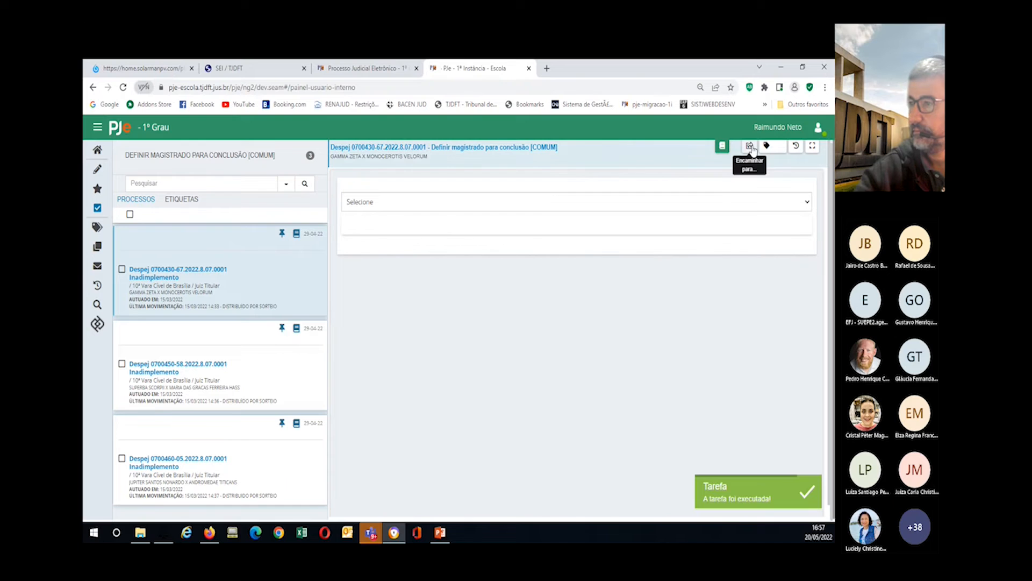
{"action": "left_click", "coordinate": [704, 206]}
{"action": "left_click", "coordinate": [386, 229]}
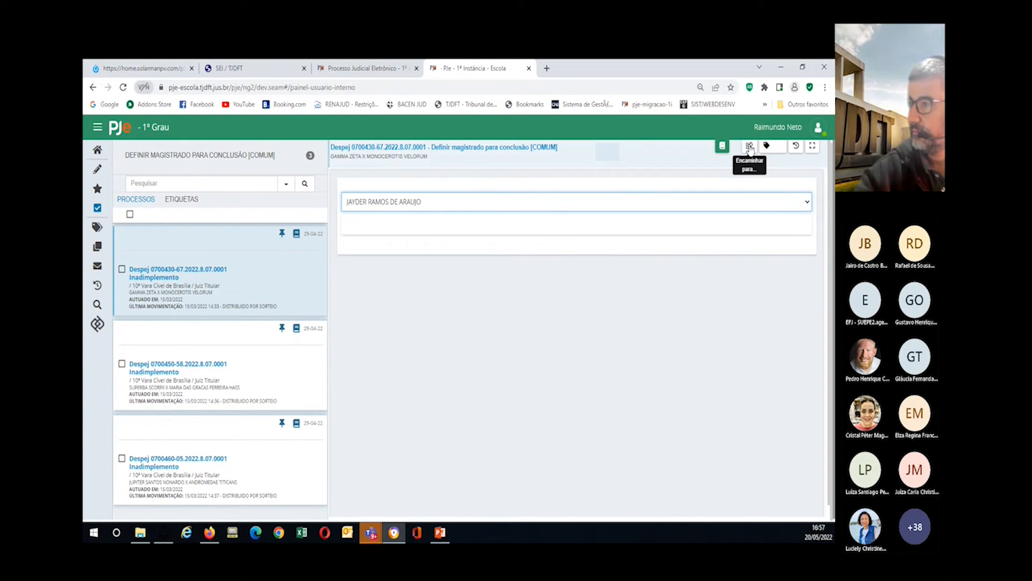
{"action": "left_click", "coordinate": [749, 146]}
{"action": "left_click", "coordinate": [719, 176]}
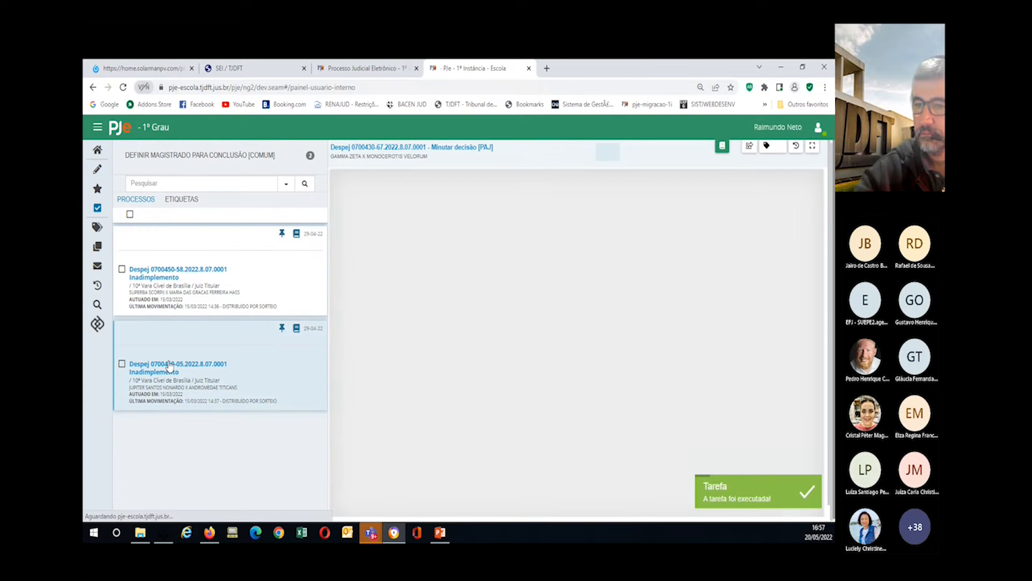
{"action": "left_click", "coordinate": [136, 274]}
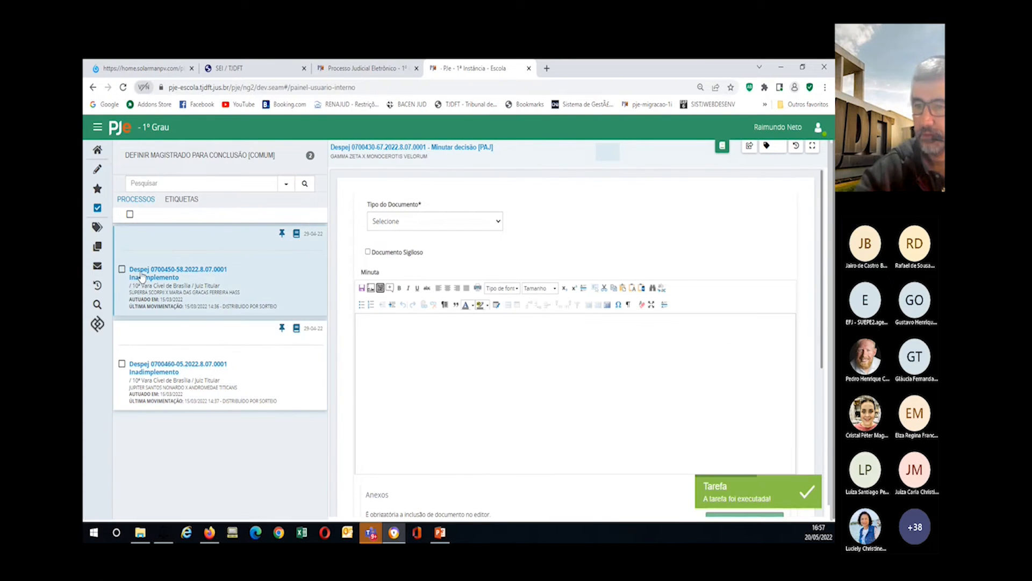
{"action": "left_click", "coordinate": [433, 202]}
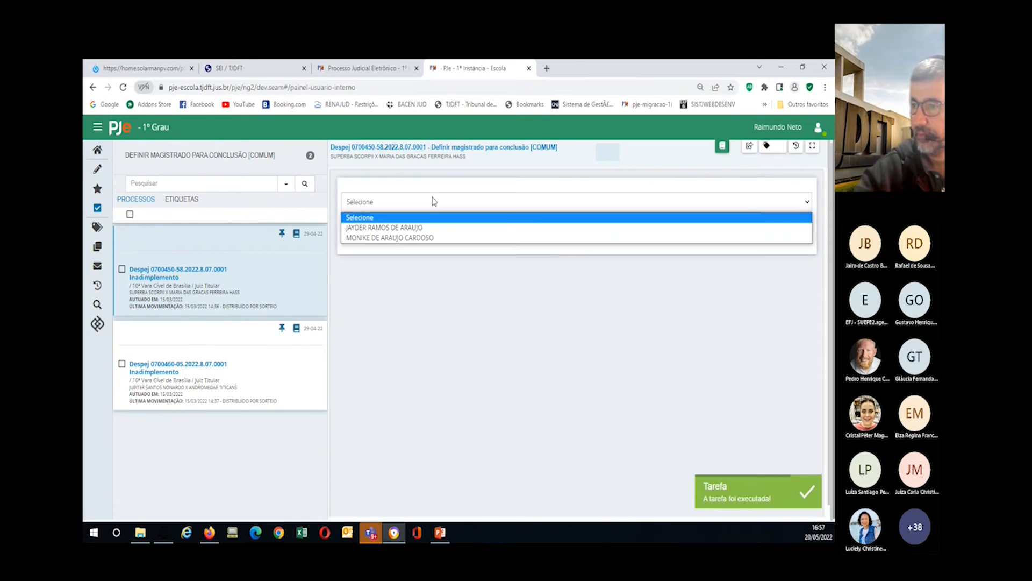
{"action": "left_click", "coordinate": [389, 228]}
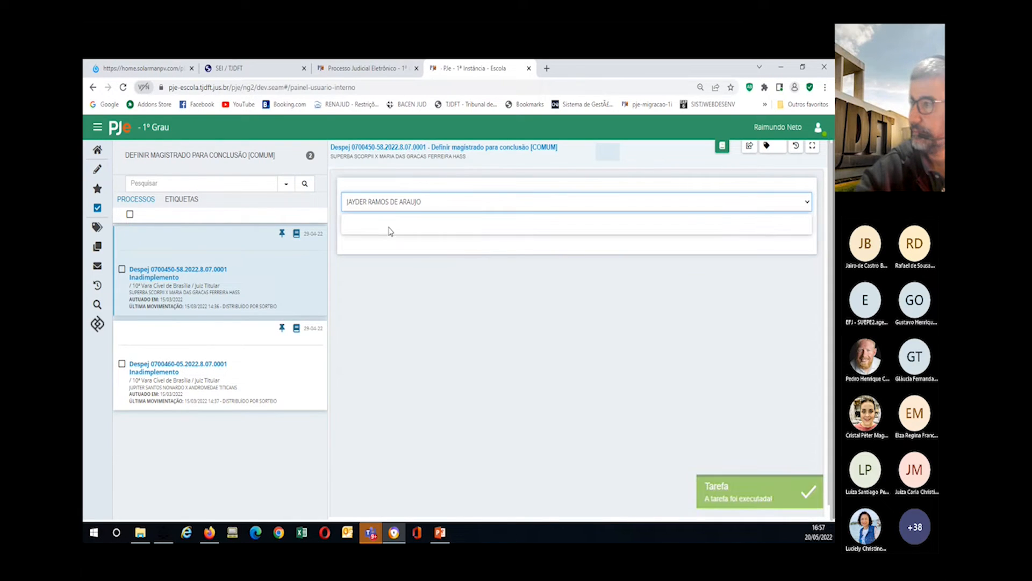
{"action": "left_click", "coordinate": [749, 147]}
{"action": "left_click", "coordinate": [711, 175]}
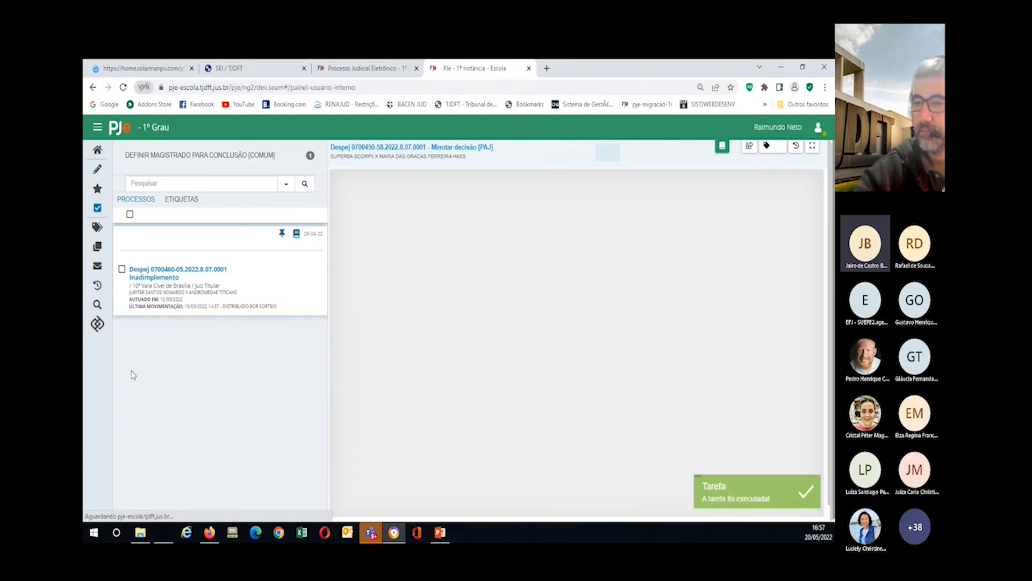
{"action": "left_click", "coordinate": [149, 272]}
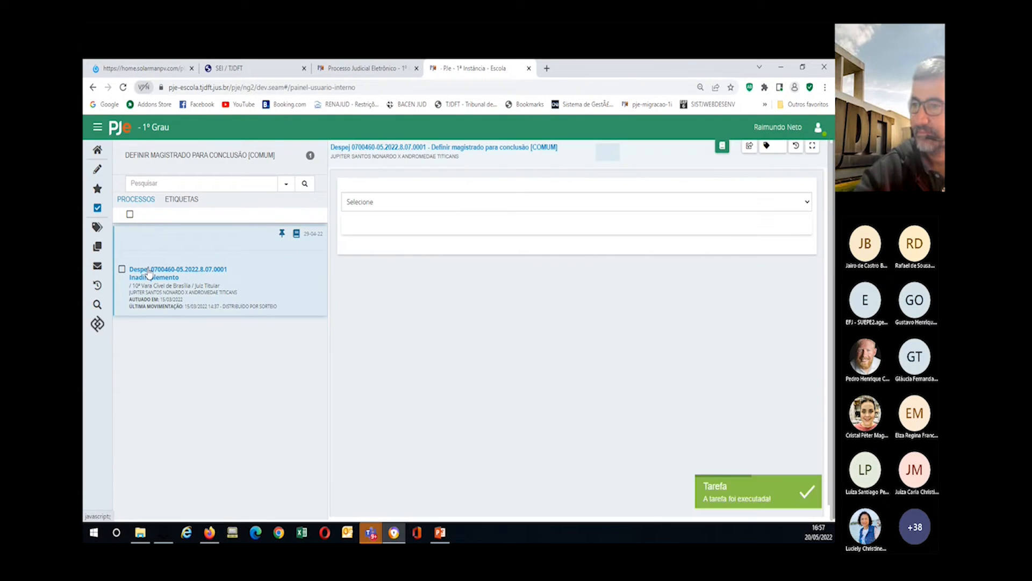
{"action": "left_click", "coordinate": [634, 206]}
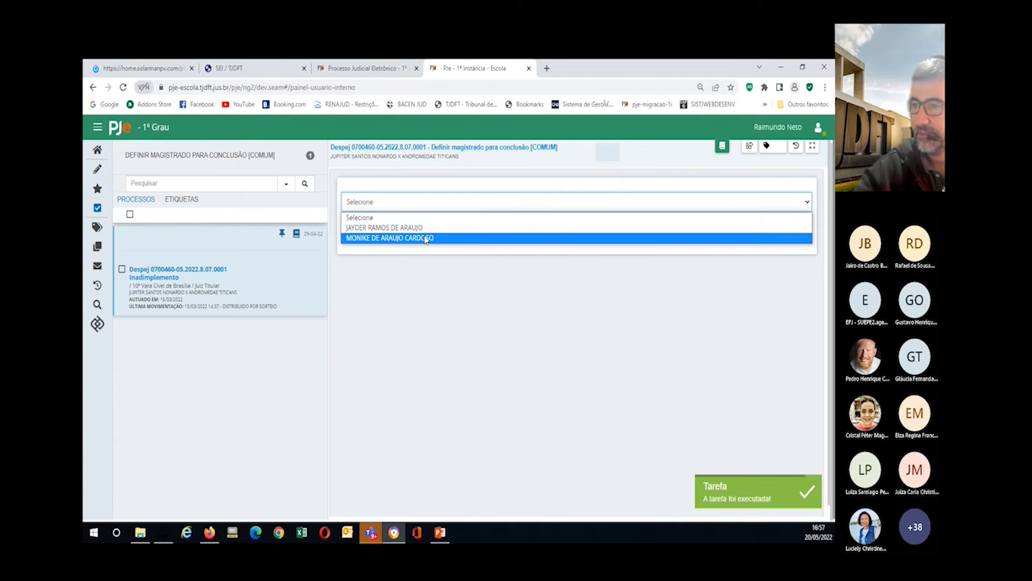
{"action": "left_click", "coordinate": [415, 229]}
{"action": "left_click", "coordinate": [749, 145]}
{"action": "left_click", "coordinate": [717, 175]}
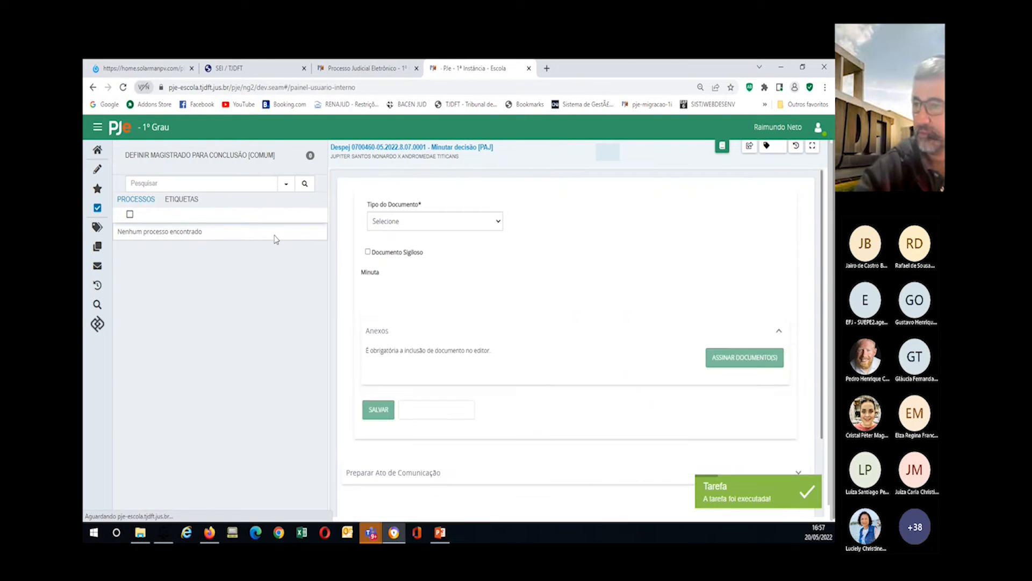
{"action": "left_click", "coordinate": [97, 150]}
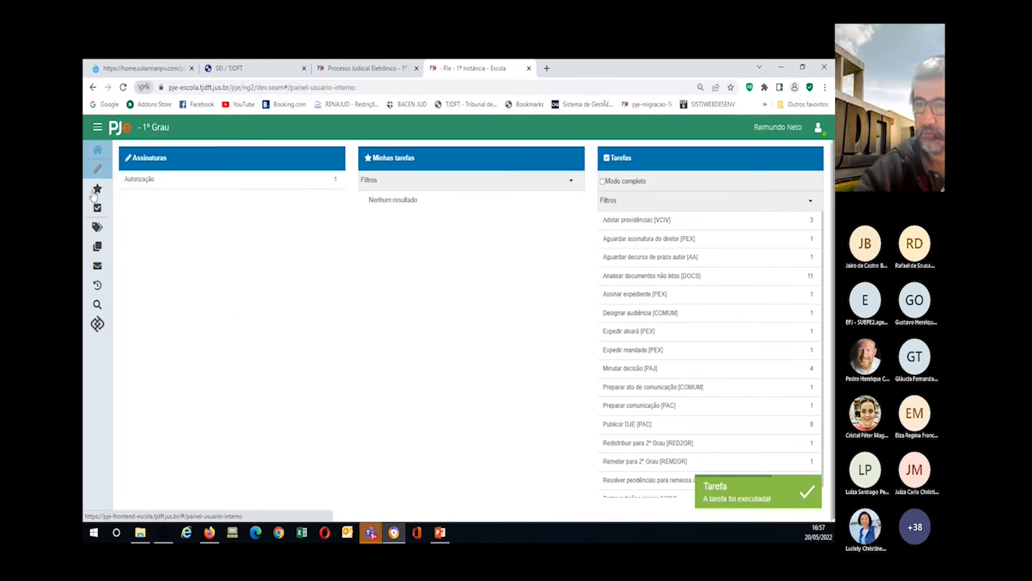
Step: Add and save a new label titled 'Minutar Despacho/Decisão/Sentença - final 1 e 2' in Etiquetas
{"action": "left_click", "coordinate": [97, 227]}
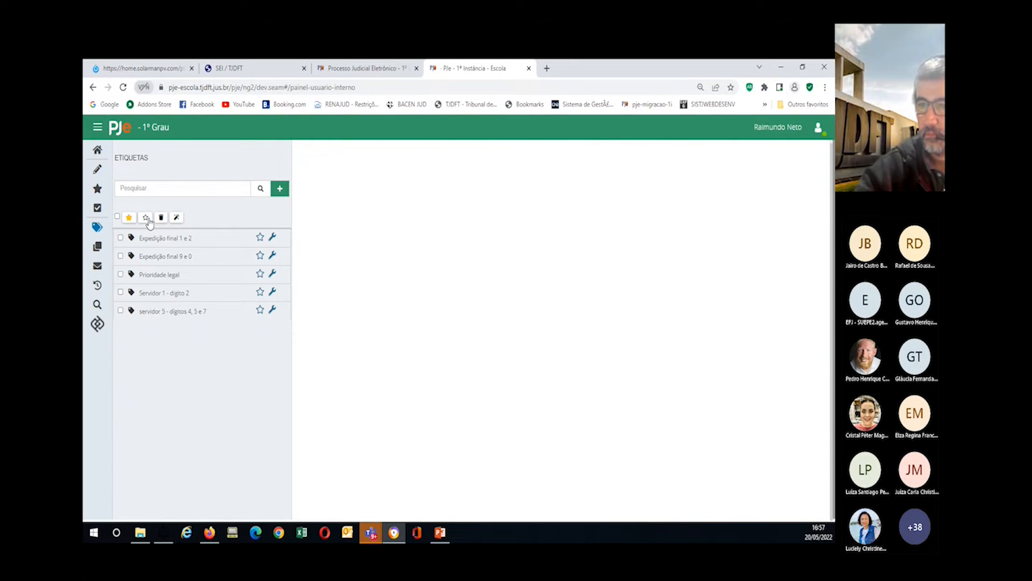
{"action": "left_click", "coordinate": [279, 190]}
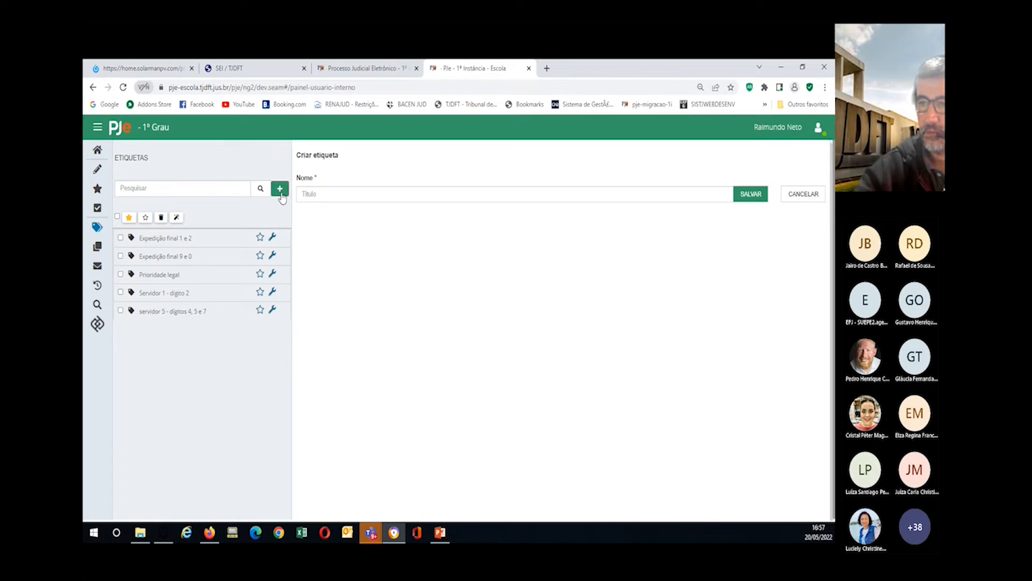
{"action": "left_click", "coordinate": [317, 196]}
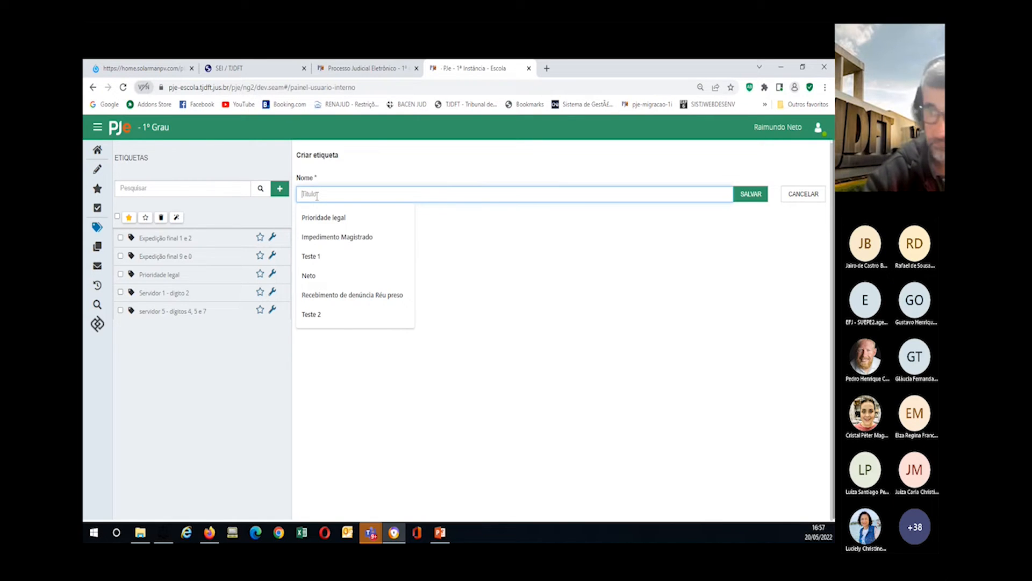
{"action": "type", "text": "Minut"}
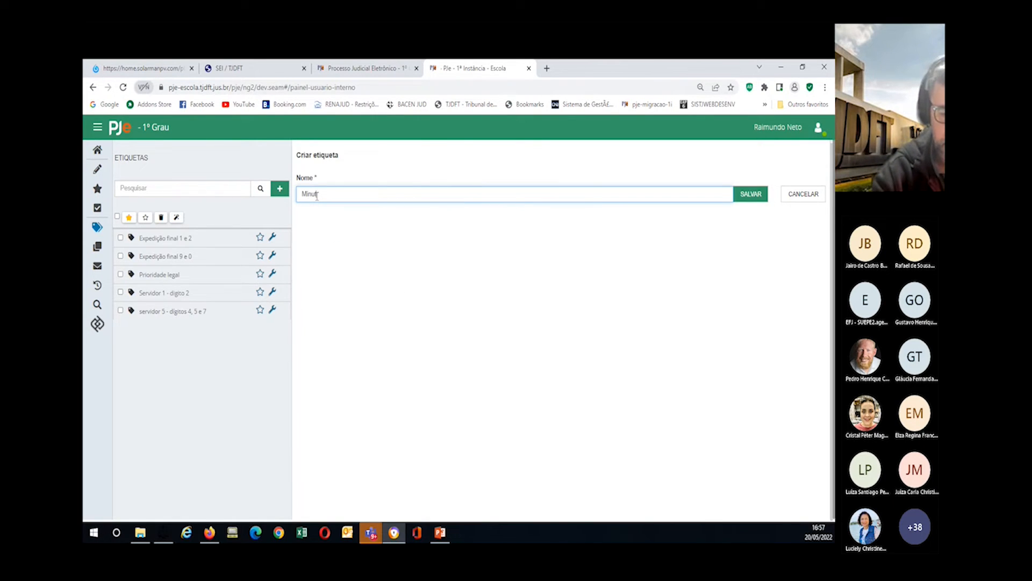
{"action": "type", "text": "ar Despacho"}
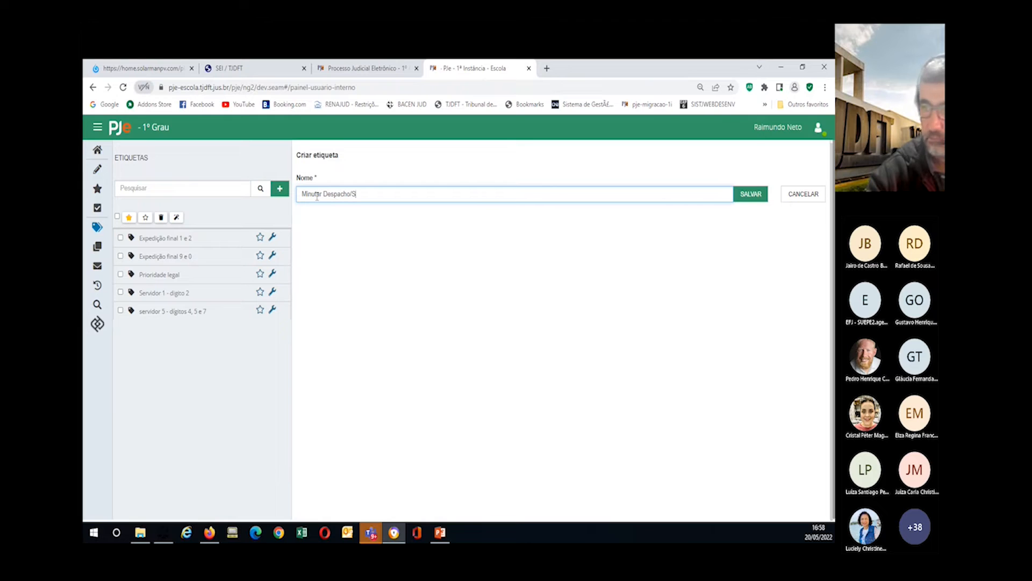
{"action": "type", "text": "/Decis"}
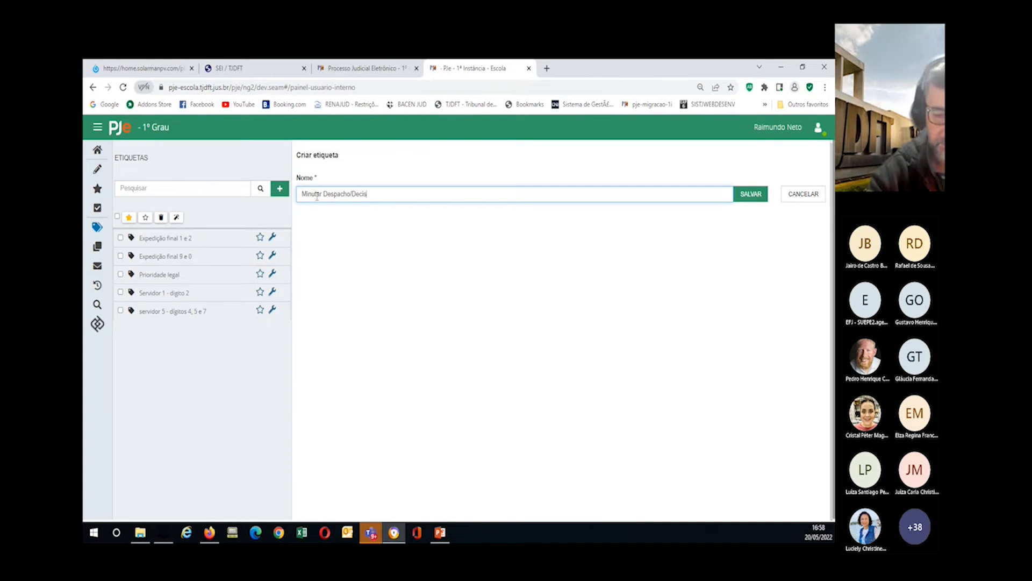
{"action": "type", "text": "ão/Sentença"}
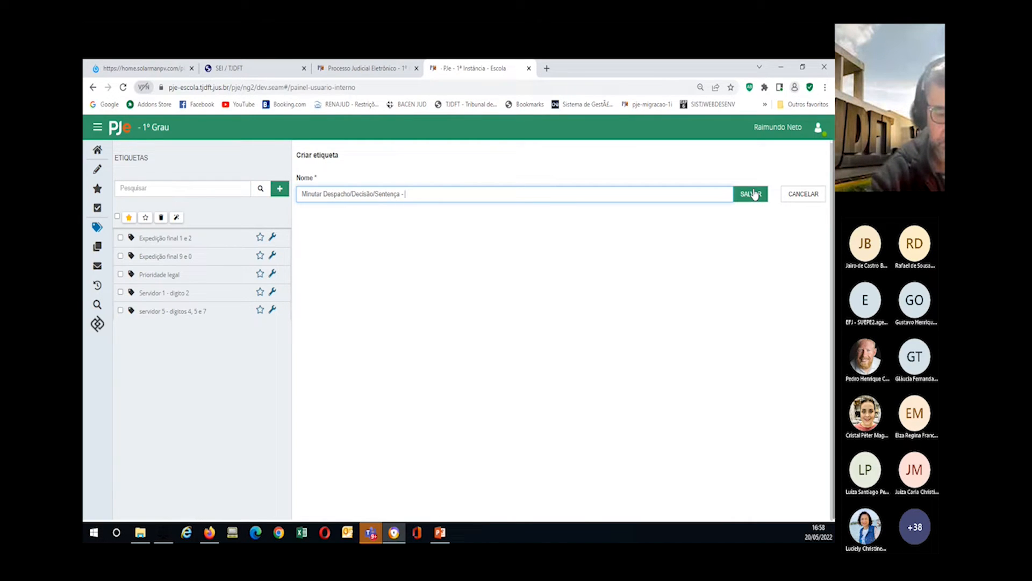
{"action": "type", "text": " - final 1 e 2"}
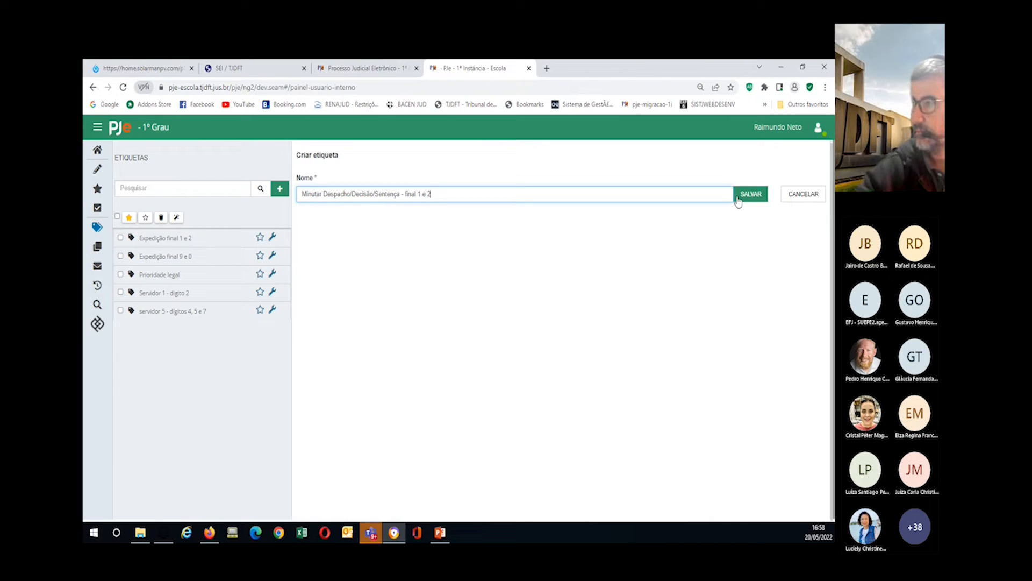
{"action": "left_click", "coordinate": [747, 200]}
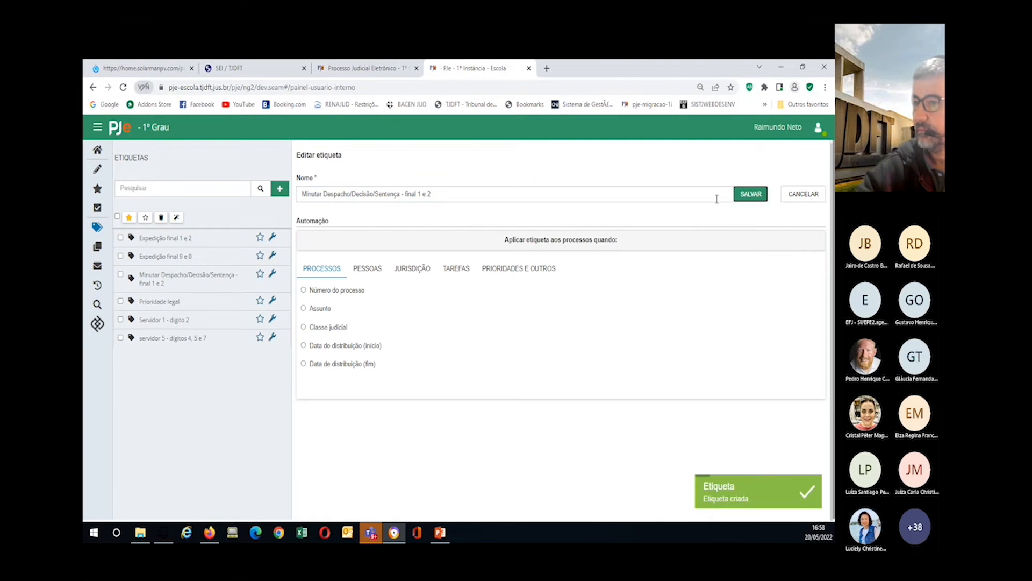
Step: Rename the label's ending to '0 e 1' so it reads 'Minutar Despacho/Decisão/Sentença - final 0 e 1' and save
{"action": "left_click", "coordinate": [414, 190]}
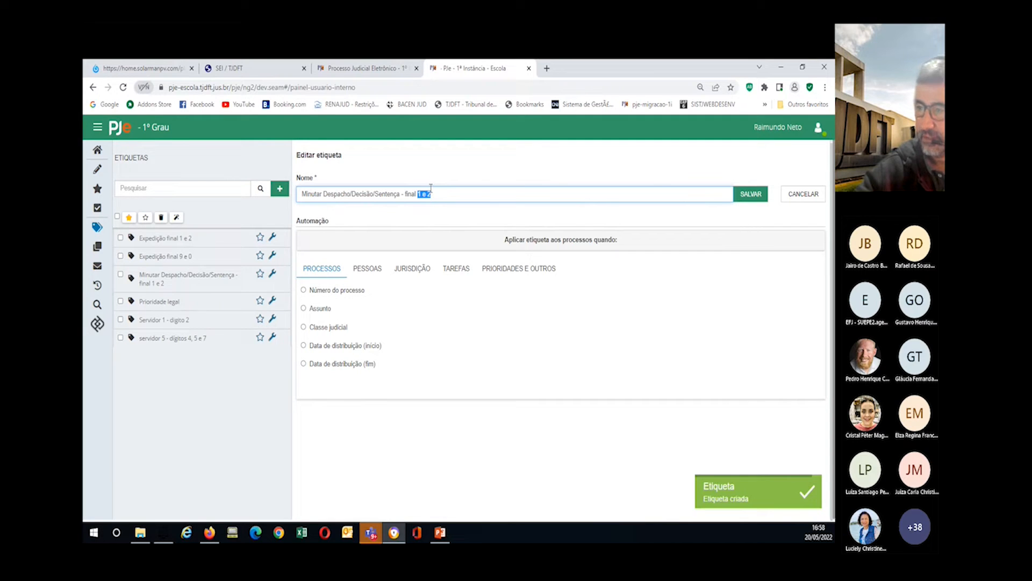
{"action": "type", "text": "0 e 1"}
{"action": "left_click", "coordinate": [761, 195]}
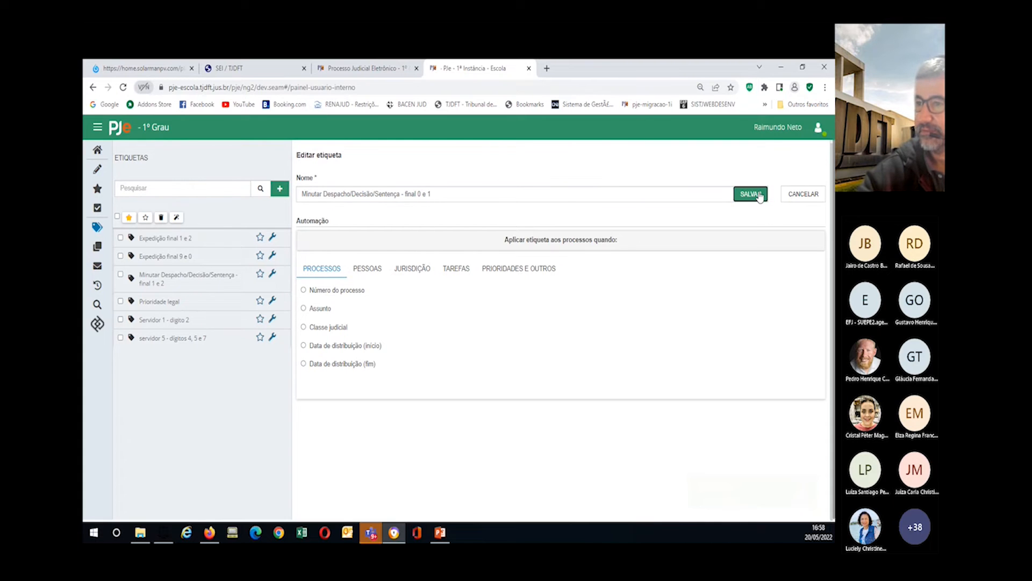
Step: Add and save a Número do processo rule matching sequential numbers 0 and 1
{"action": "left_click", "coordinate": [304, 290]}
{"action": "type", "text": "0"}
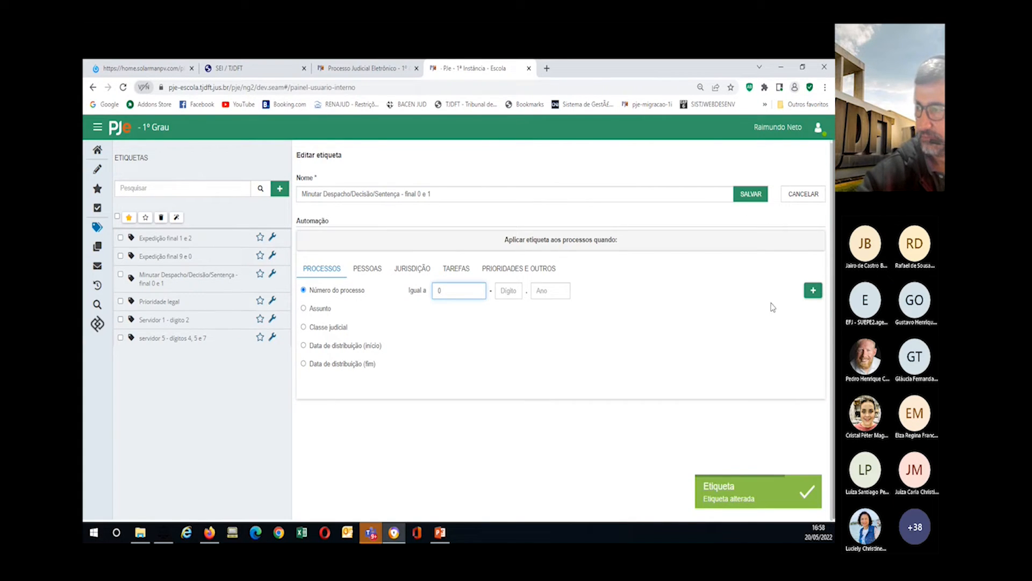
{"action": "left_click", "coordinate": [813, 290]}
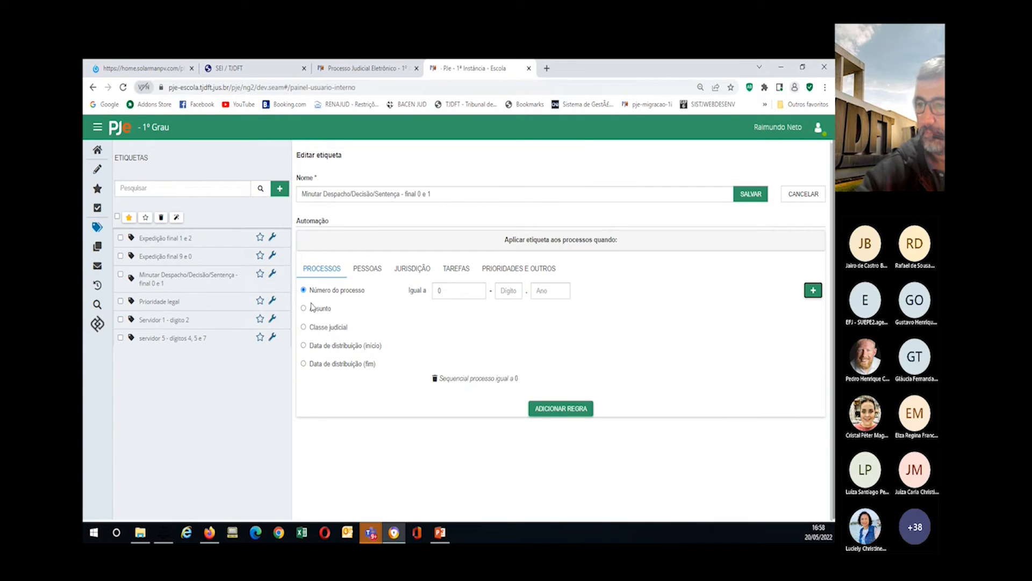
{"action": "double_click", "coordinate": [438, 290]}
{"action": "type", "text": "1"}
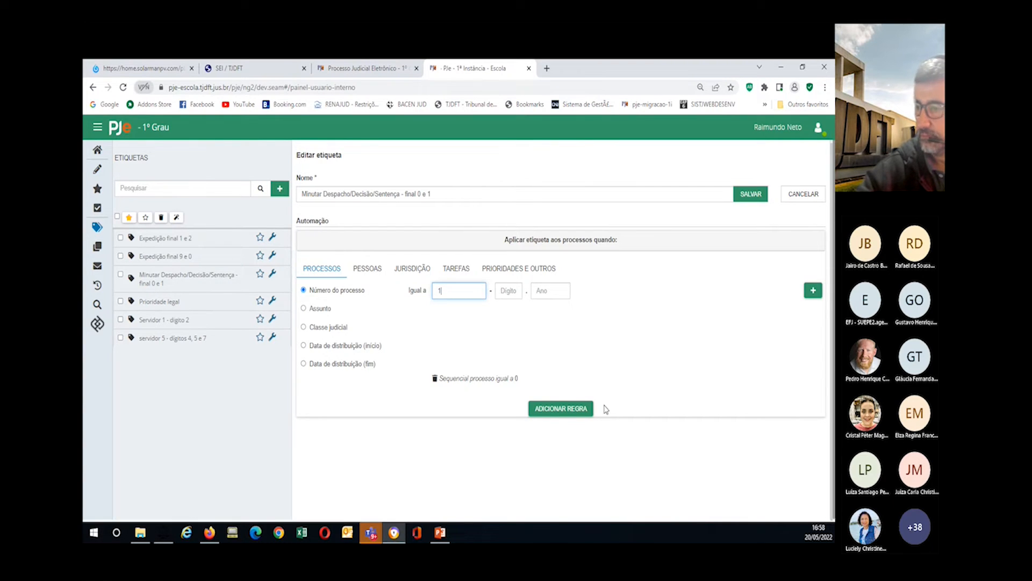
{"action": "left_click", "coordinate": [812, 291]}
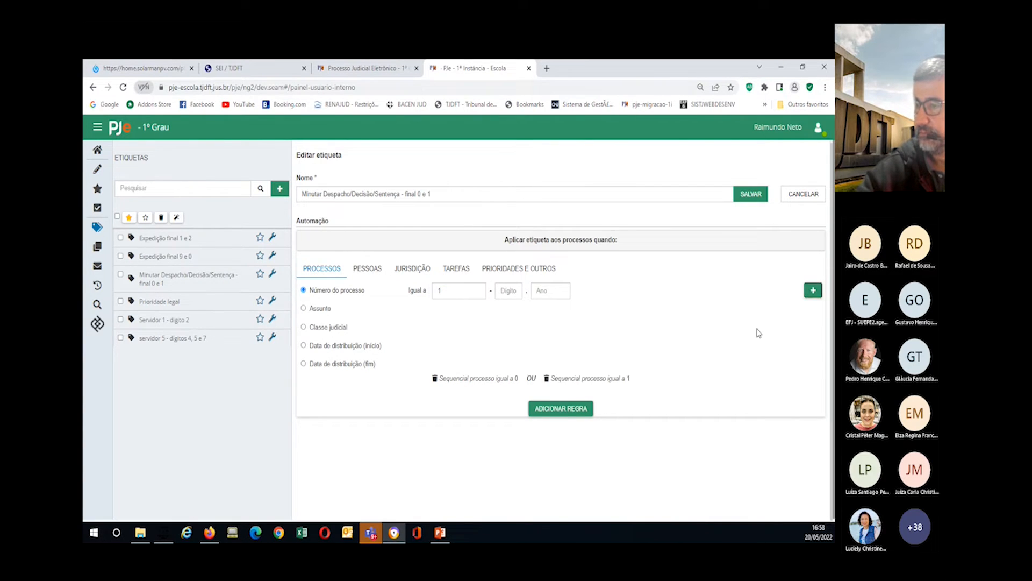
{"action": "left_click", "coordinate": [574, 410]}
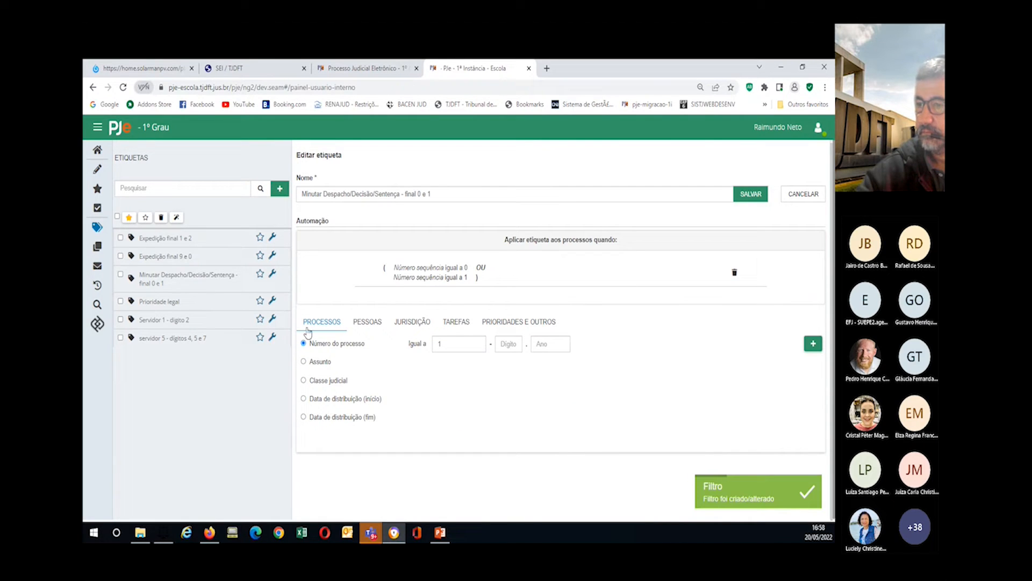
{"action": "left_click", "coordinate": [453, 325]}
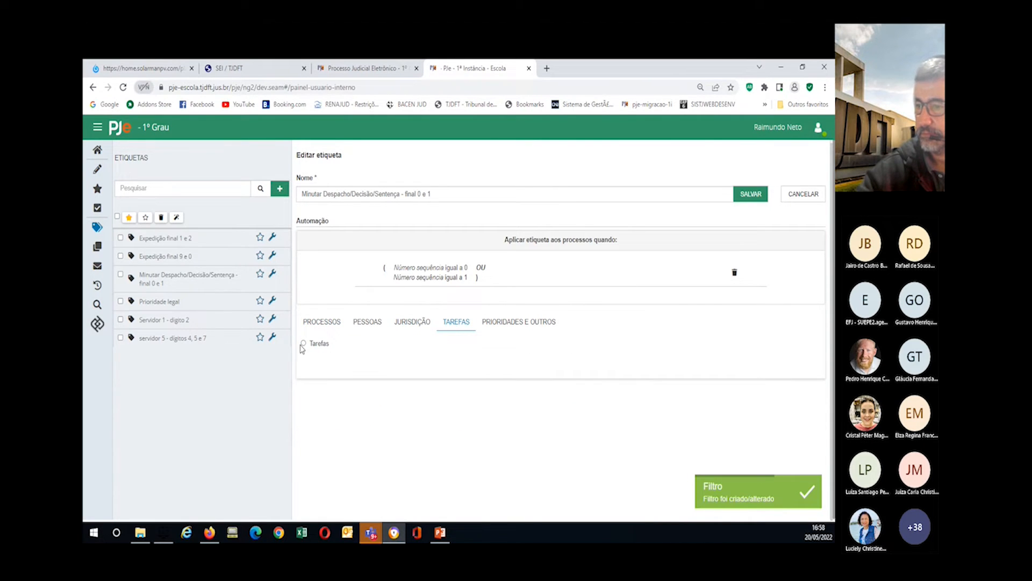
Step: Add and save a Tarefas rule for Minutar decisão [PAJ] and Minutar despacho [PAJ], found by searching 'minuta'
{"action": "left_click", "coordinate": [303, 344]}
{"action": "left_click", "coordinate": [461, 347]}
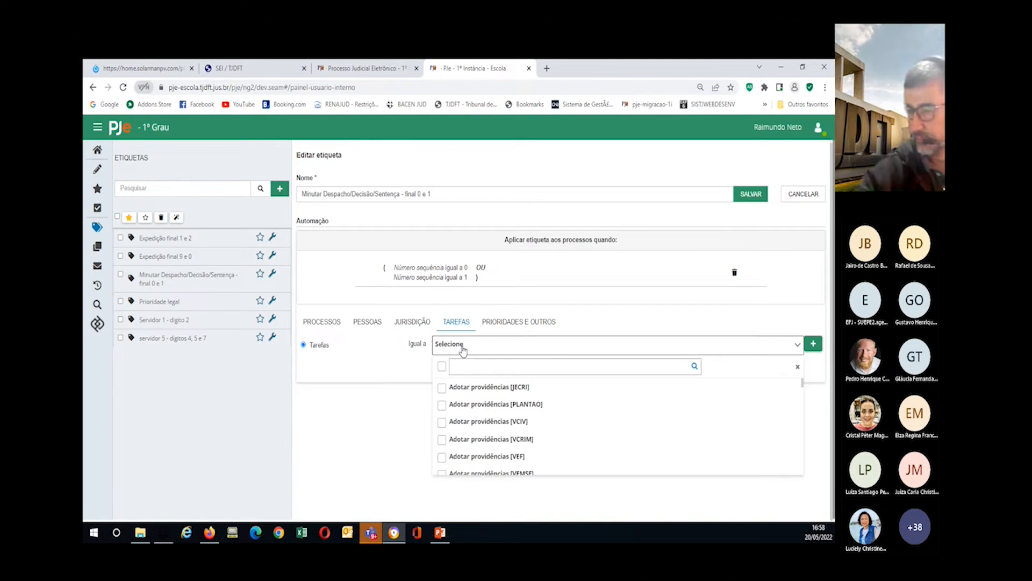
{"action": "left_click", "coordinate": [466, 365]}
{"action": "type", "text": "minuta"}
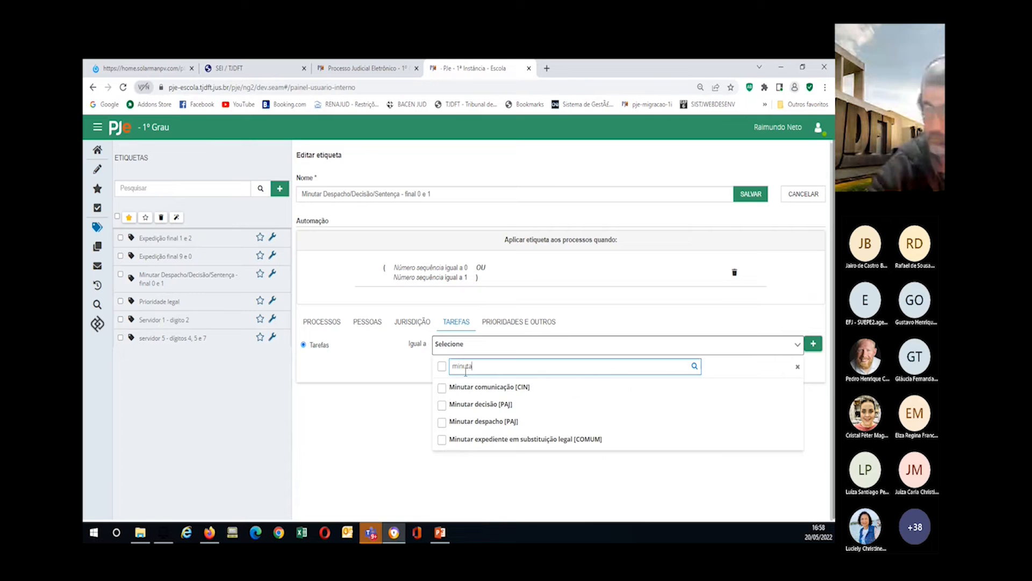
{"action": "left_click", "coordinate": [442, 405]}
{"action": "left_click", "coordinate": [442, 424]}
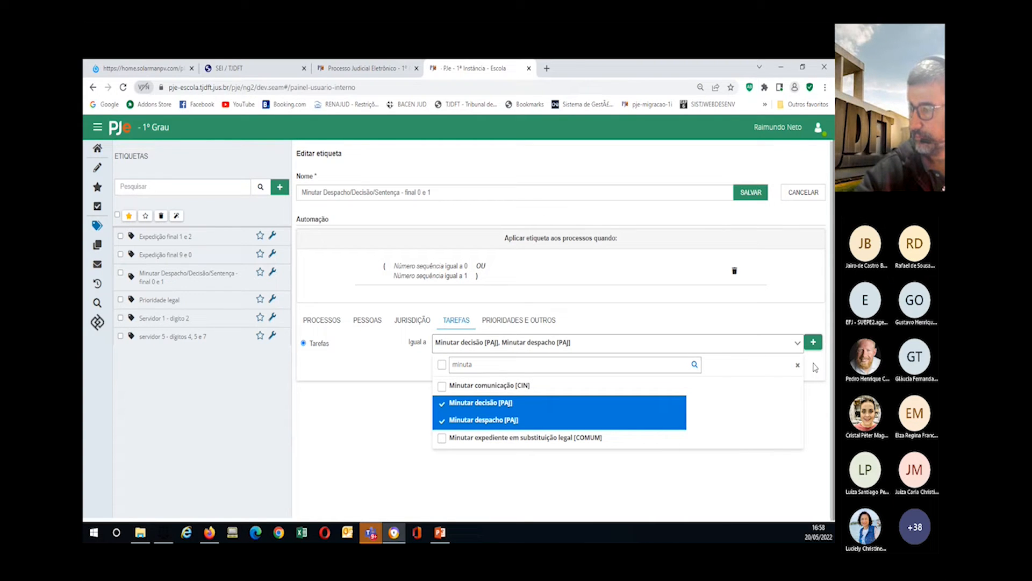
{"action": "left_click", "coordinate": [817, 347]}
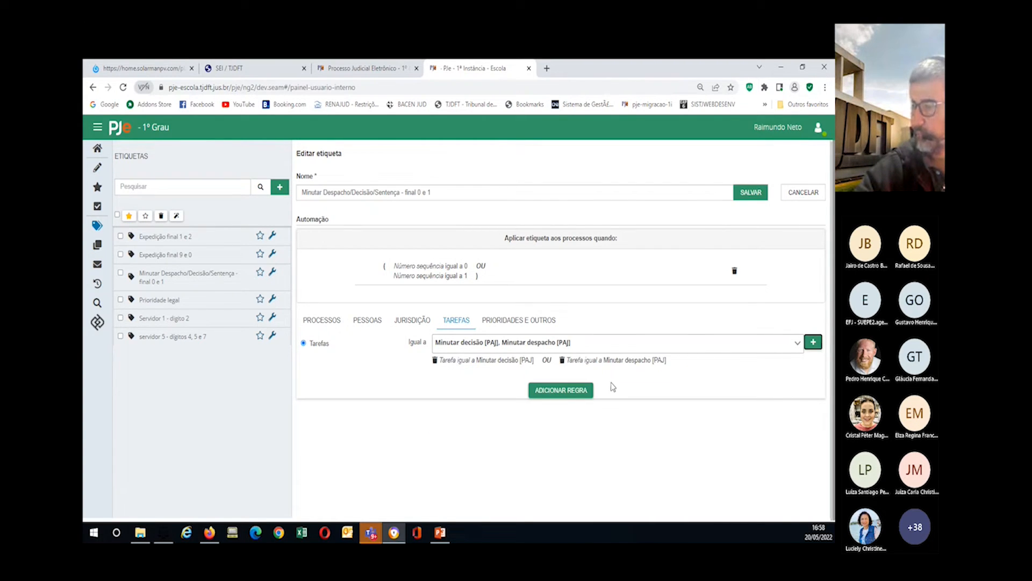
{"action": "left_click", "coordinate": [562, 391]}
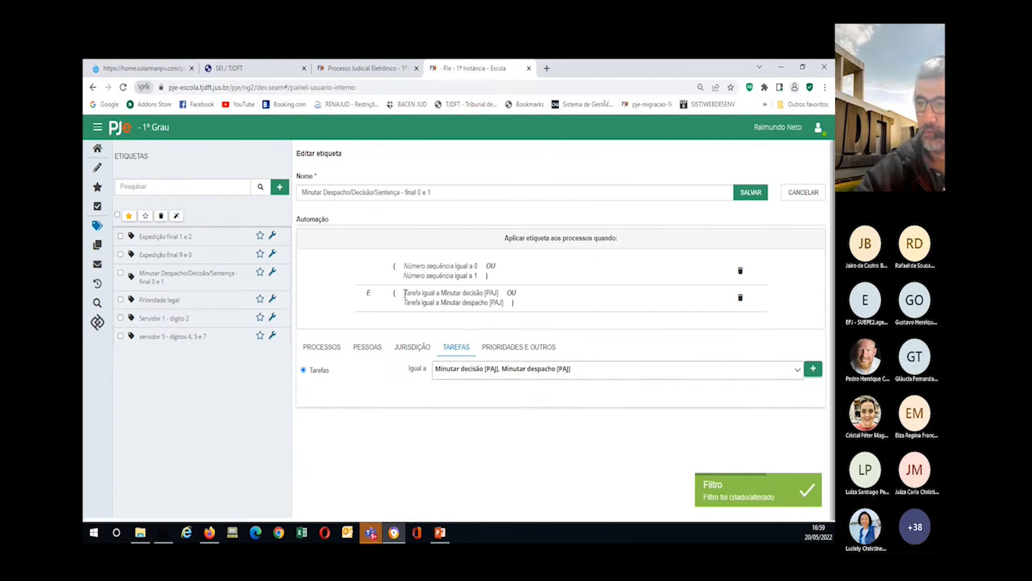
{"action": "scroll", "coordinate": [406, 294], "scroll_direction": "up", "scroll_amount": 1}
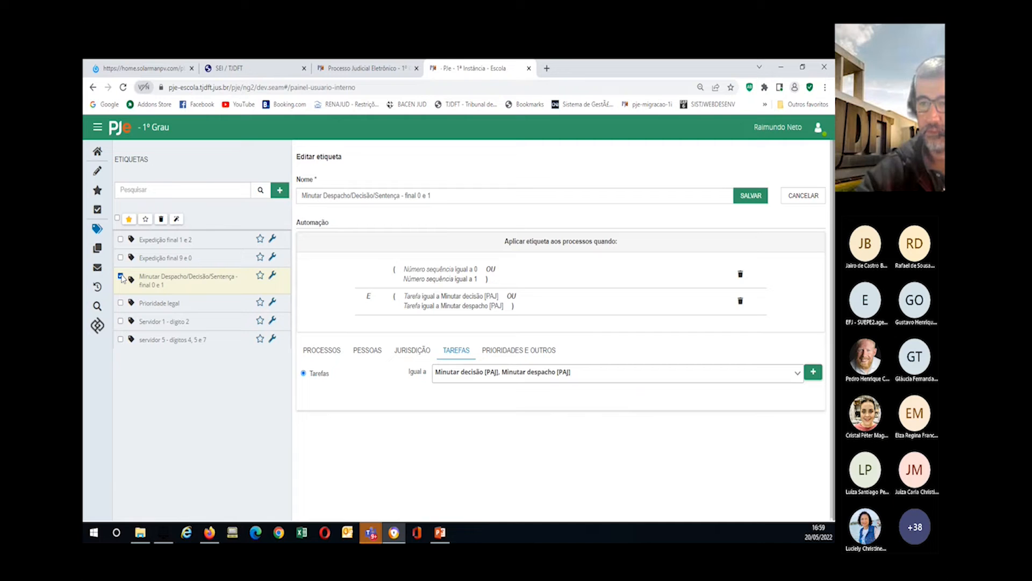
Step: Run the label's automation to tag the 4 matching processes, then star the label as a favourite and deselect it
{"action": "left_click", "coordinate": [177, 219]}
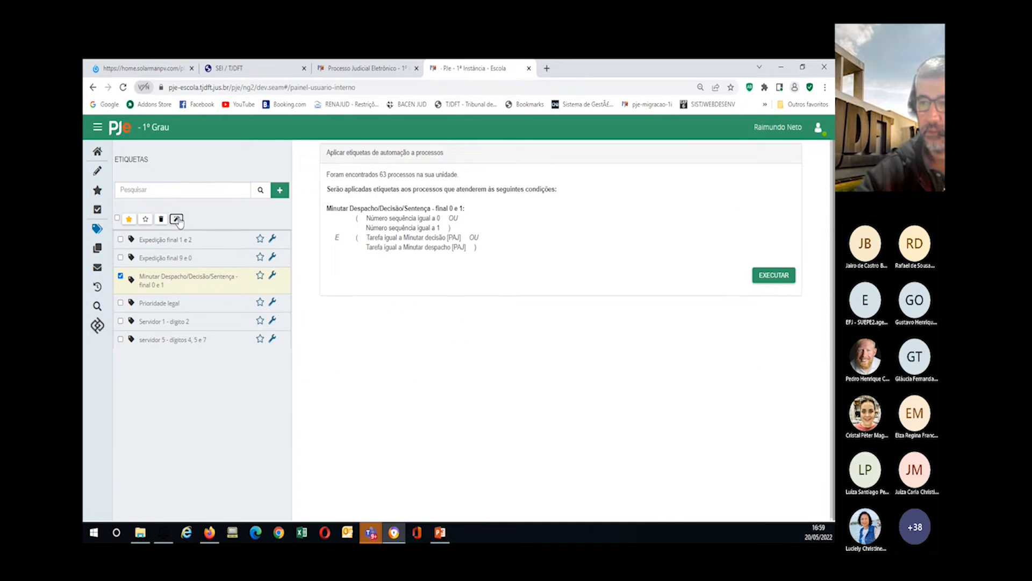
{"action": "left_click", "coordinate": [772, 277]}
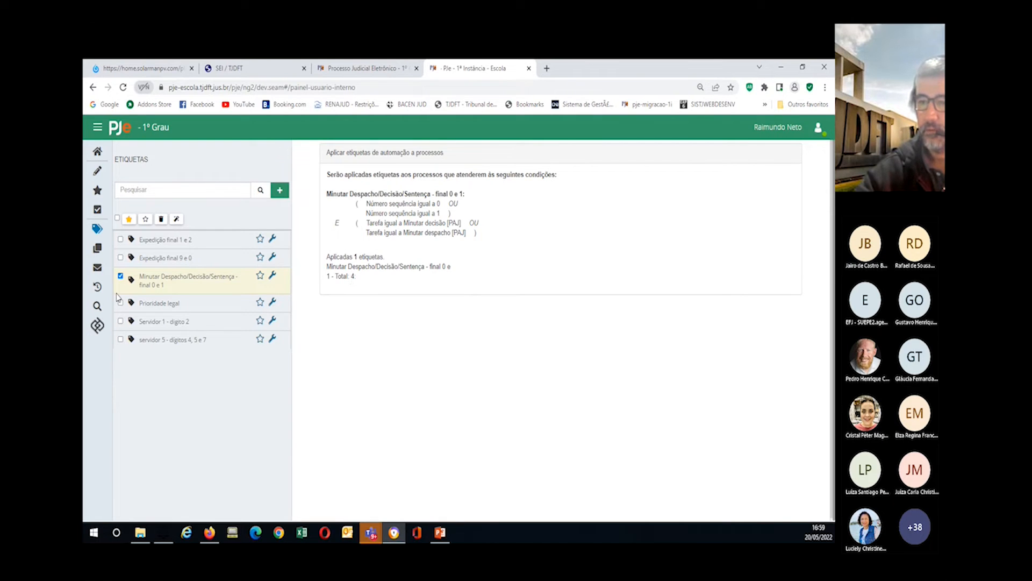
{"action": "left_click", "coordinate": [260, 276]}
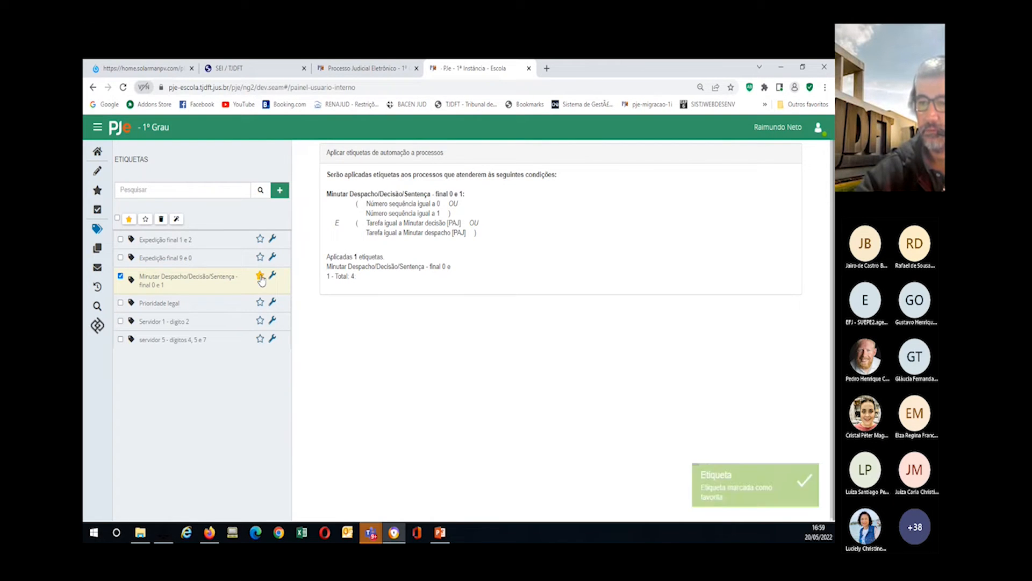
{"action": "left_click", "coordinate": [120, 277]}
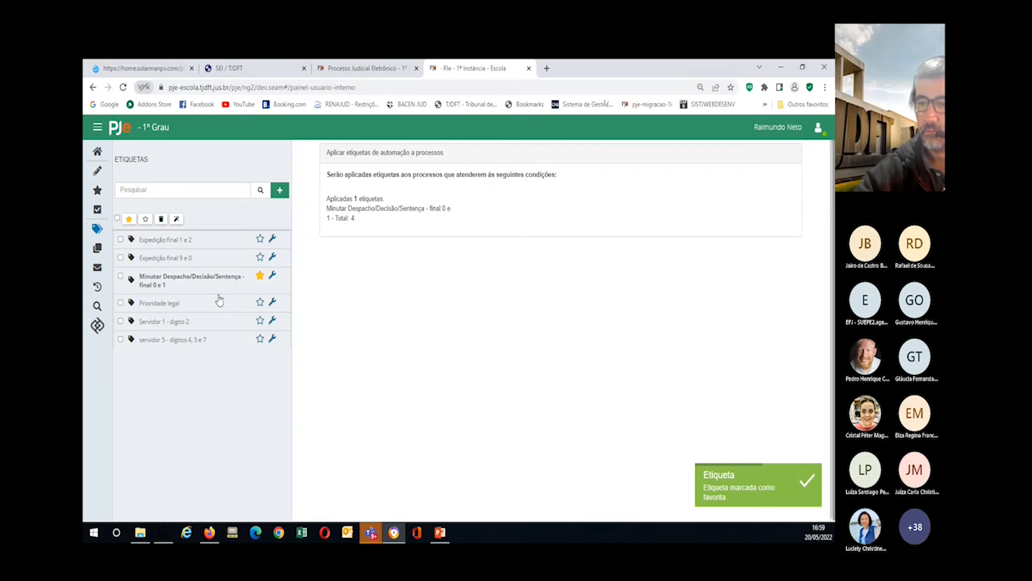
Step: From the home dashboard, open Minutar decisão [PAJ] and confirm its PetCiv and Despej processes show the final 0 e 1 label
{"action": "left_click", "coordinate": [97, 150]}
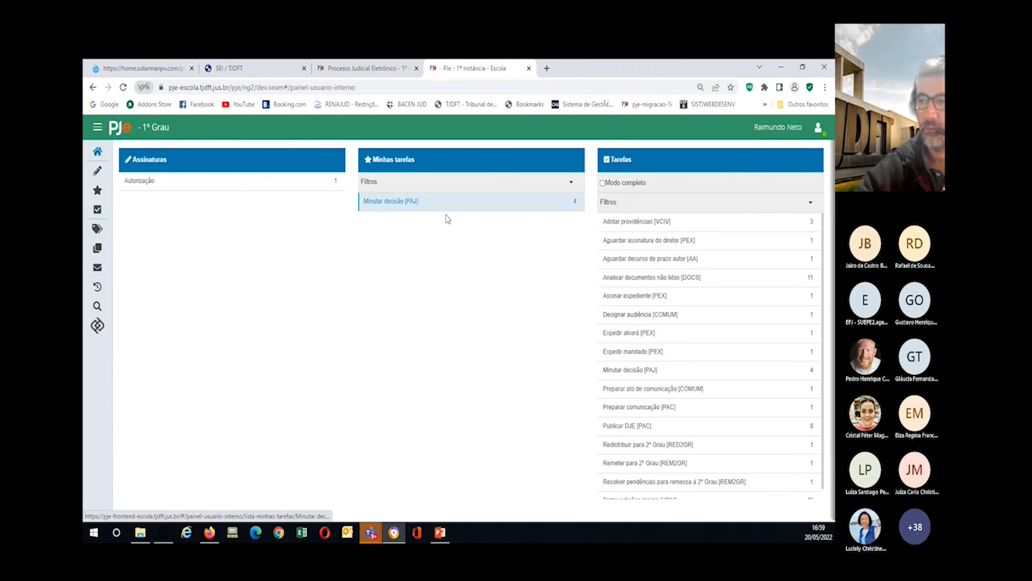
{"action": "left_click", "coordinate": [390, 201]}
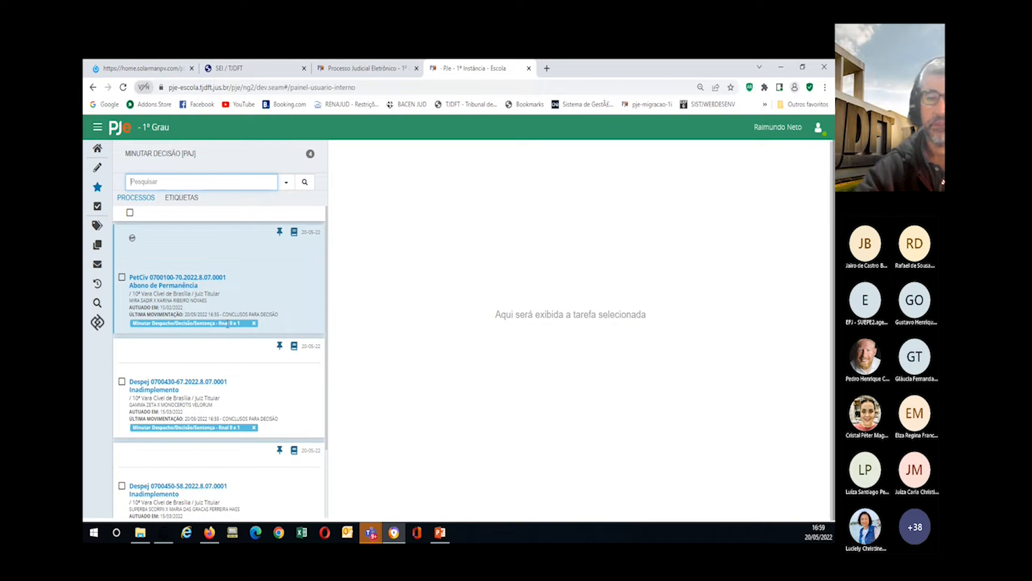
{"action": "left_click", "coordinate": [173, 200]}
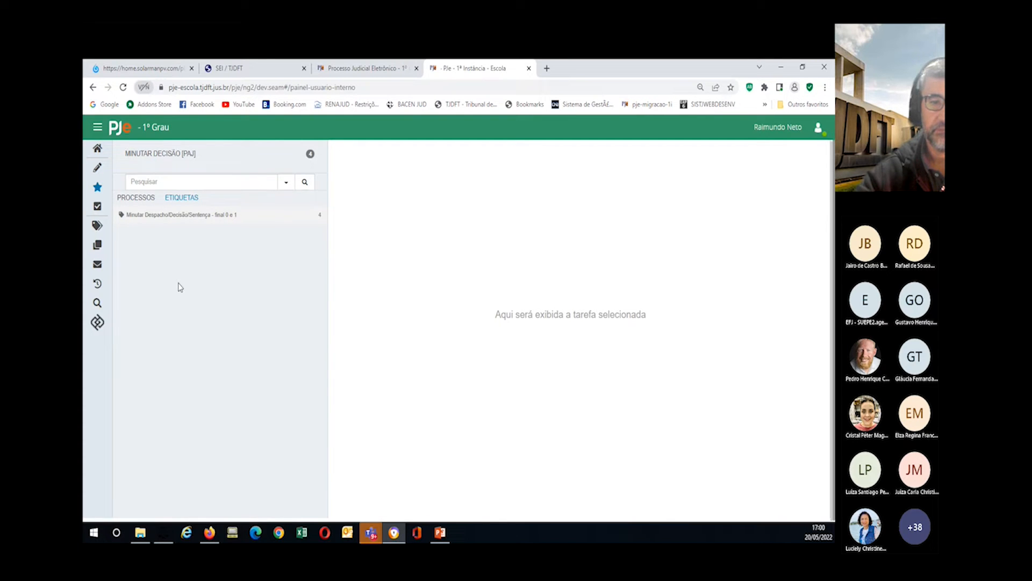
{"action": "left_click", "coordinate": [134, 198]}
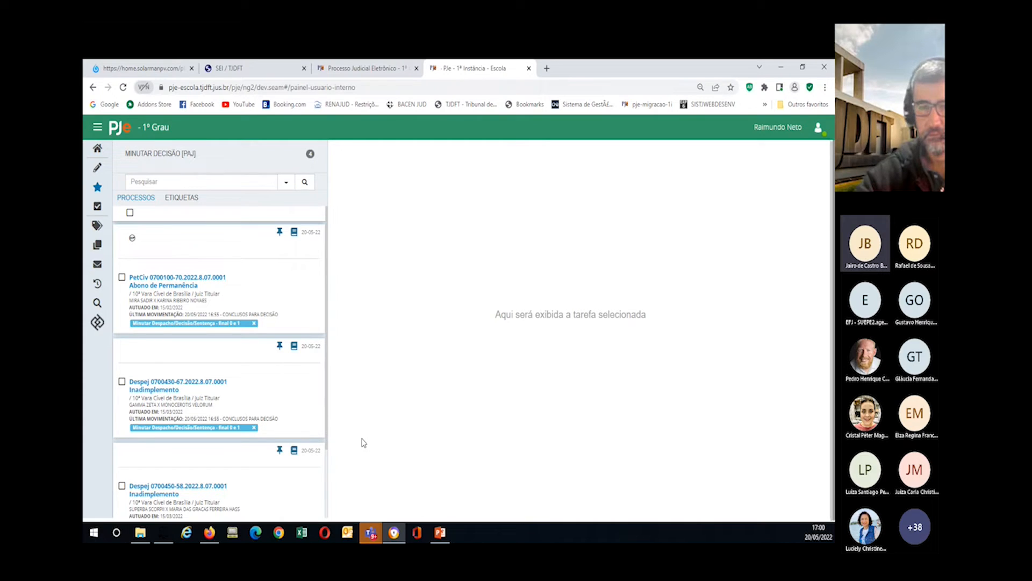
{"action": "scroll", "coordinate": [355, 417], "scroll_direction": "up", "scroll_amount": 1}
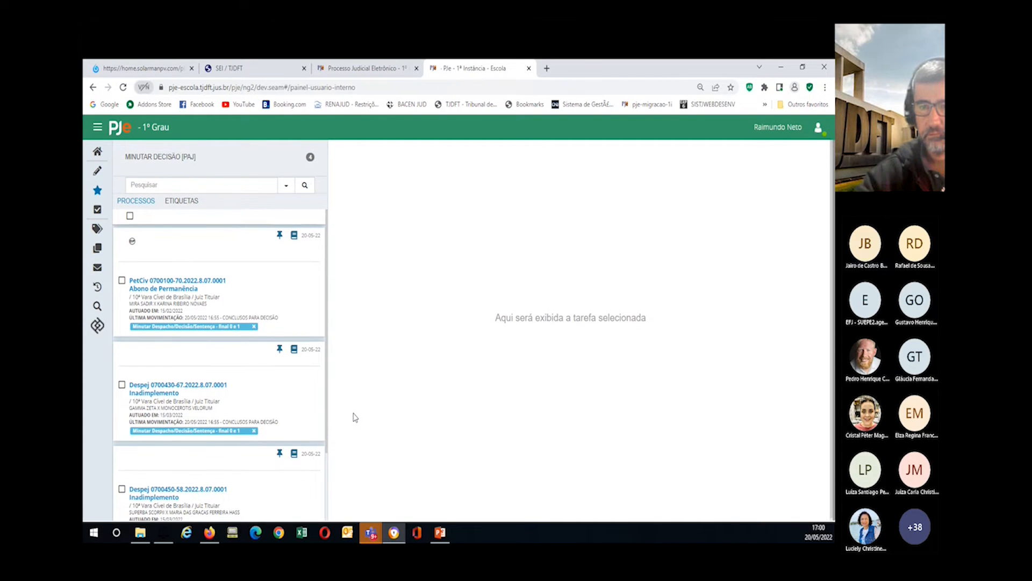
{"action": "scroll", "coordinate": [355, 418], "scroll_direction": "up", "scroll_amount": 1}
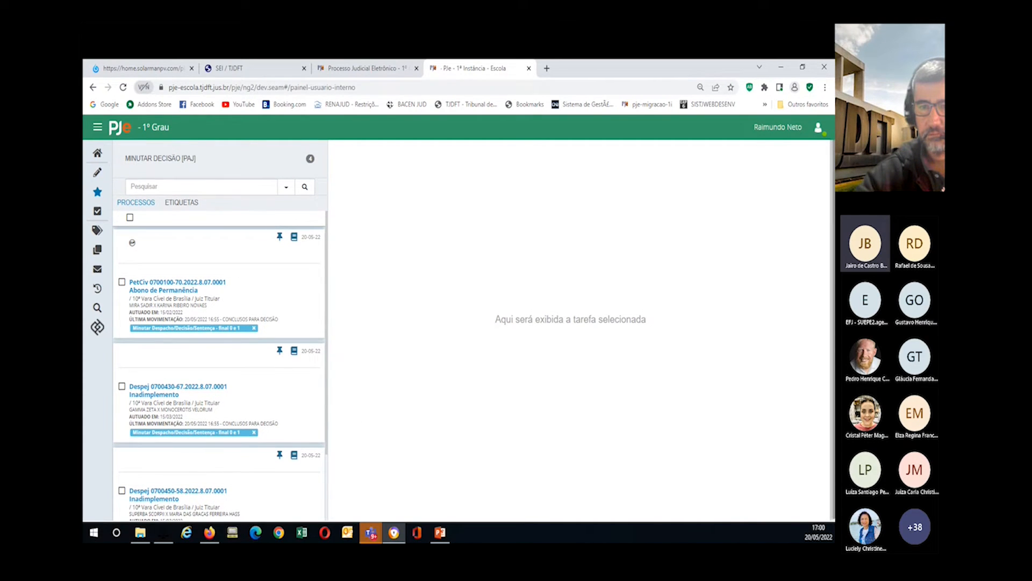
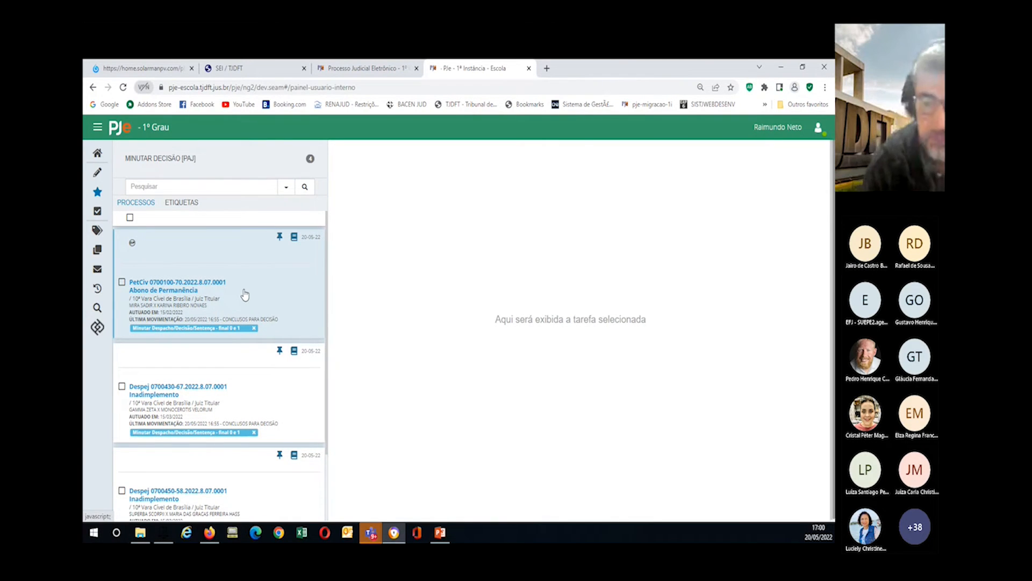
Step: Open the Etiquetas list and unstar the Minutar Despacho/Decisão/Sentença - final 0 e 1 label
{"action": "left_click", "coordinate": [98, 231]}
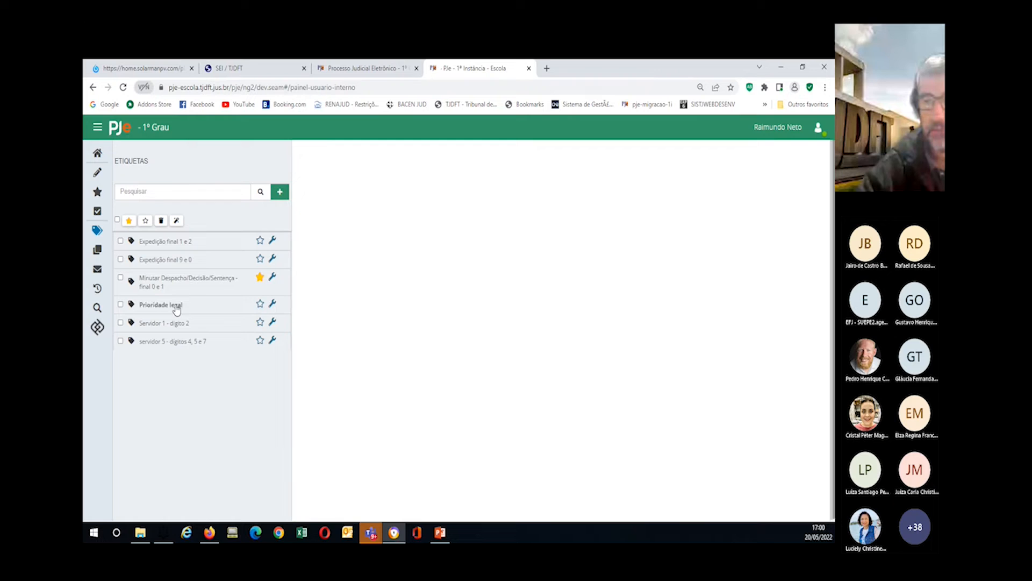
{"action": "left_click", "coordinate": [260, 279]}
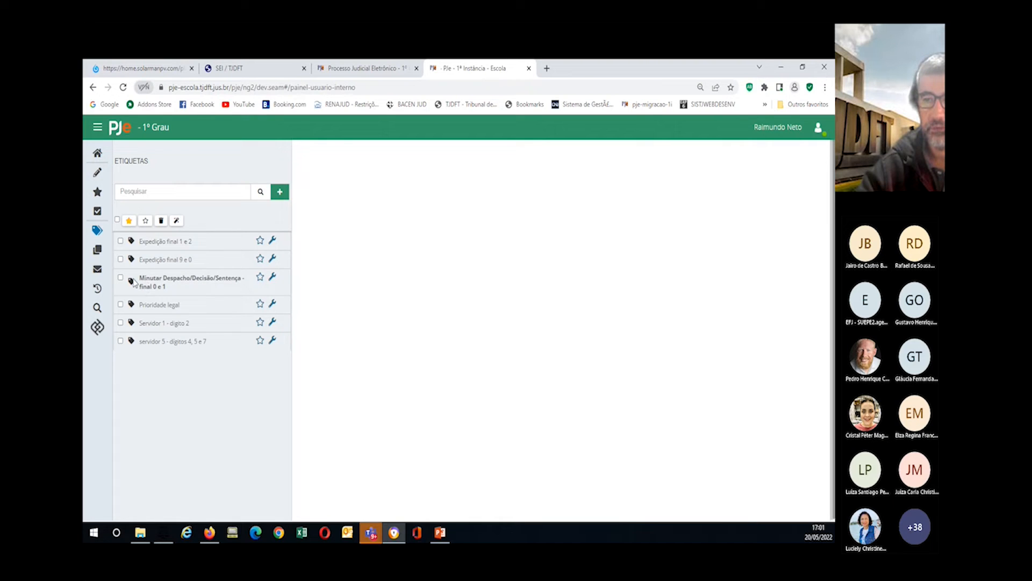
Step: Create and save a 'Prioridade legal' sub-label under Minutar Despacho/Decisão/Sentença - final 0 e 1
{"action": "left_click", "coordinate": [273, 276]}
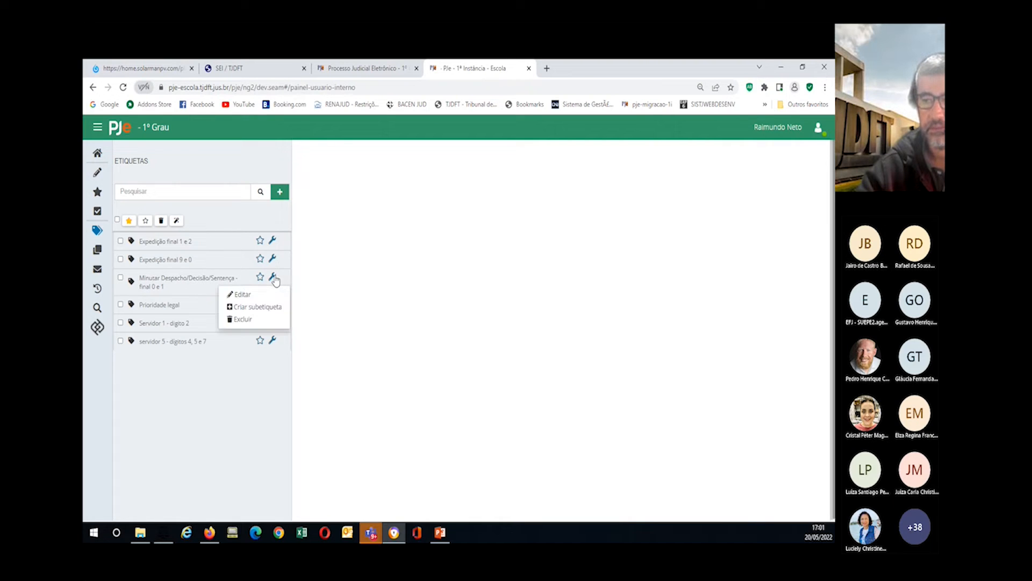
{"action": "left_click", "coordinate": [246, 308]}
{"action": "left_click", "coordinate": [328, 197]}
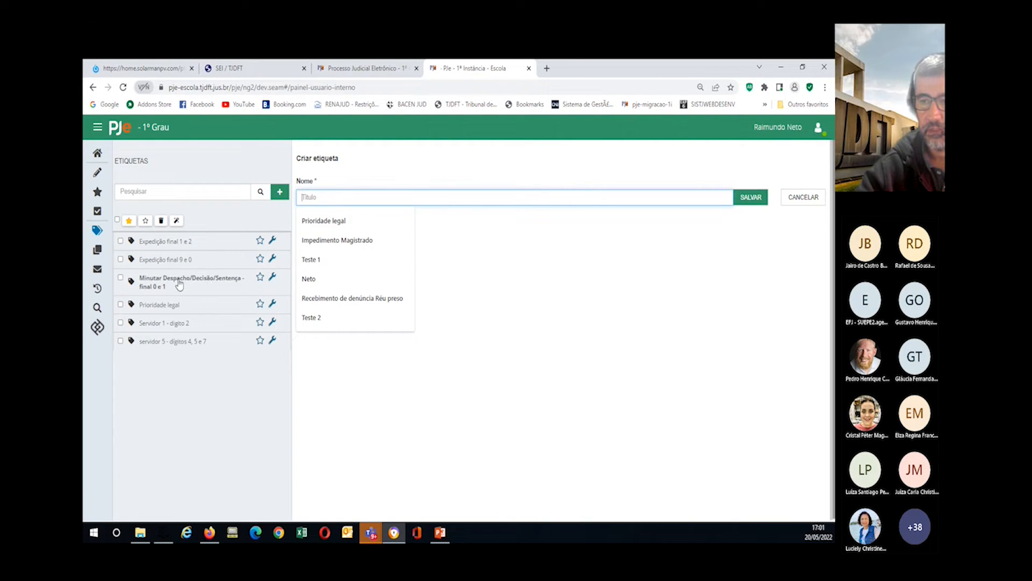
{"action": "left_click", "coordinate": [305, 221]}
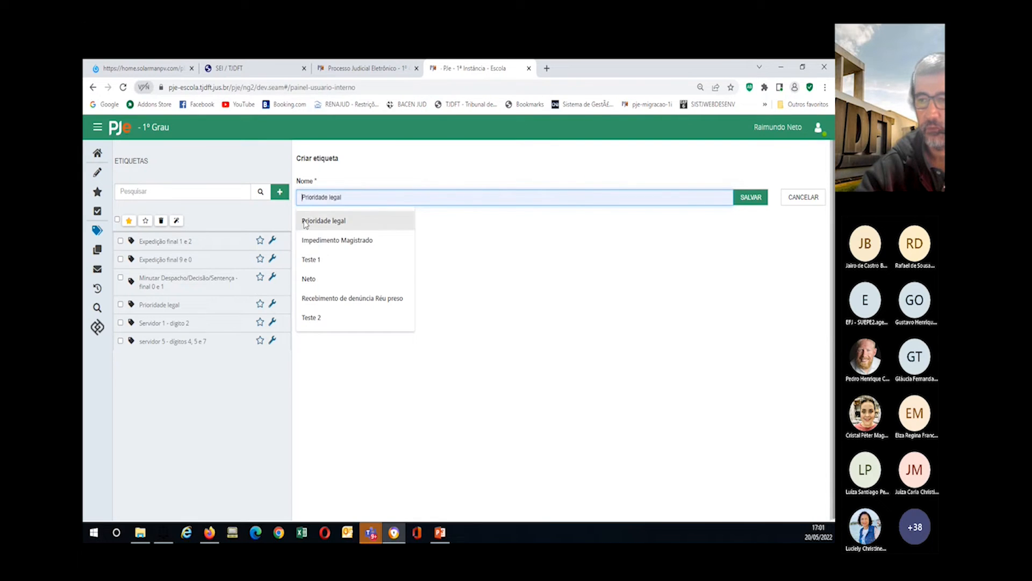
{"action": "left_click", "coordinate": [752, 198]}
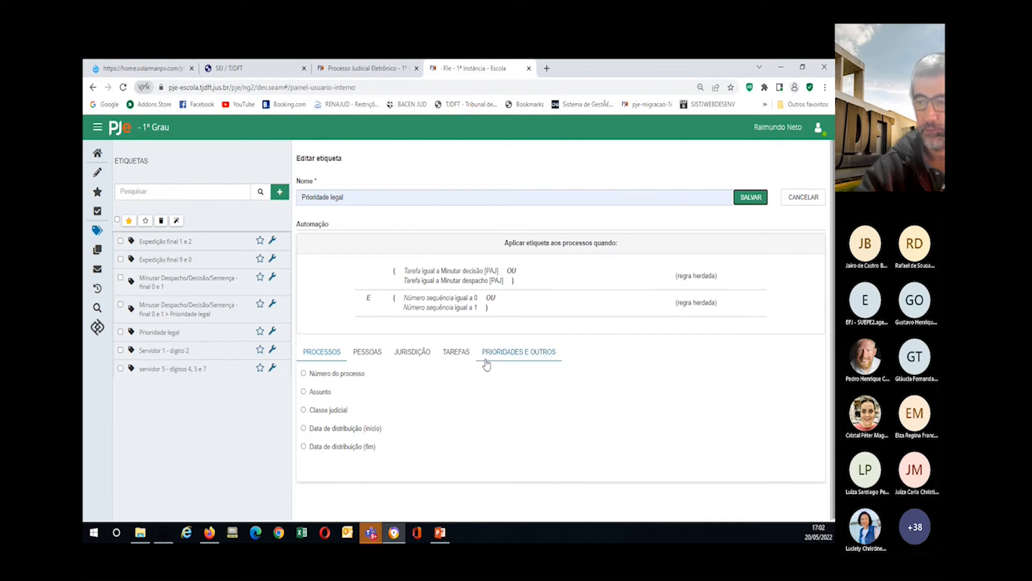
Step: Start a Prioridade rule with Idoso, Portador de doença grave and Pessoa com deficiência conditions
{"action": "left_click", "coordinate": [535, 353]}
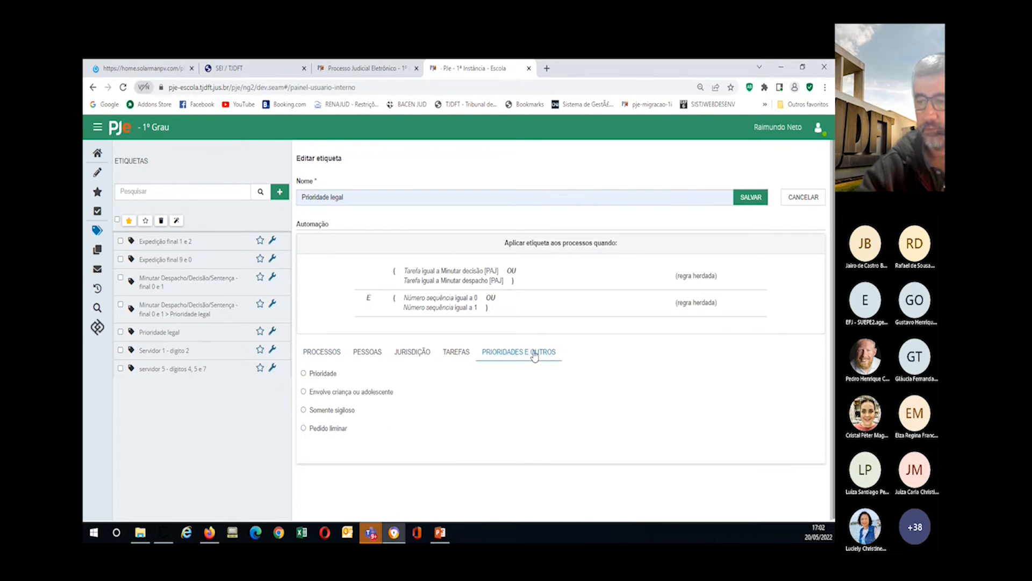
{"action": "left_click", "coordinate": [304, 373]}
{"action": "left_click", "coordinate": [475, 373]}
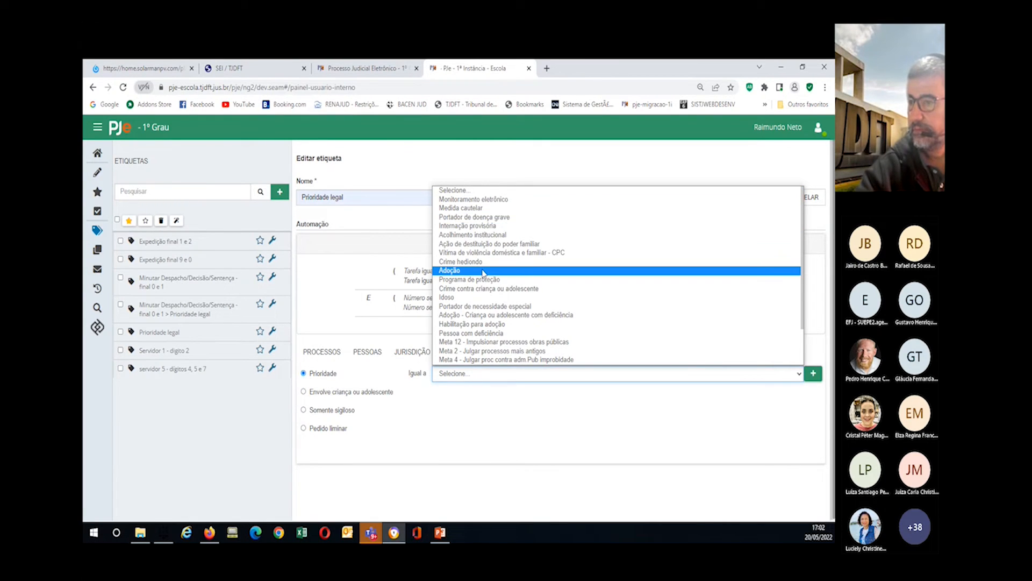
{"action": "left_click", "coordinate": [481, 298]}
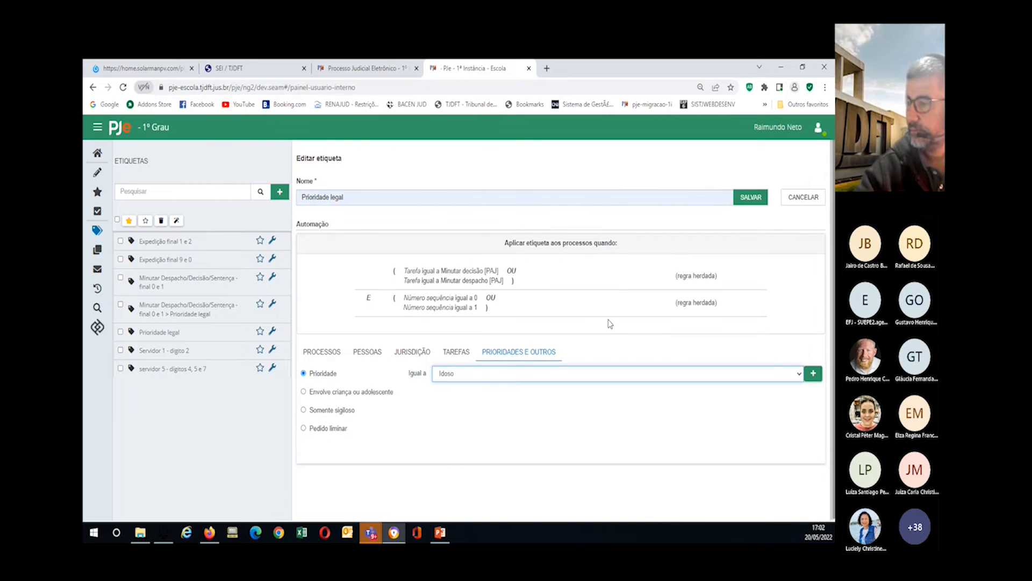
{"action": "left_click", "coordinate": [813, 373]}
{"action": "left_click", "coordinate": [483, 372]}
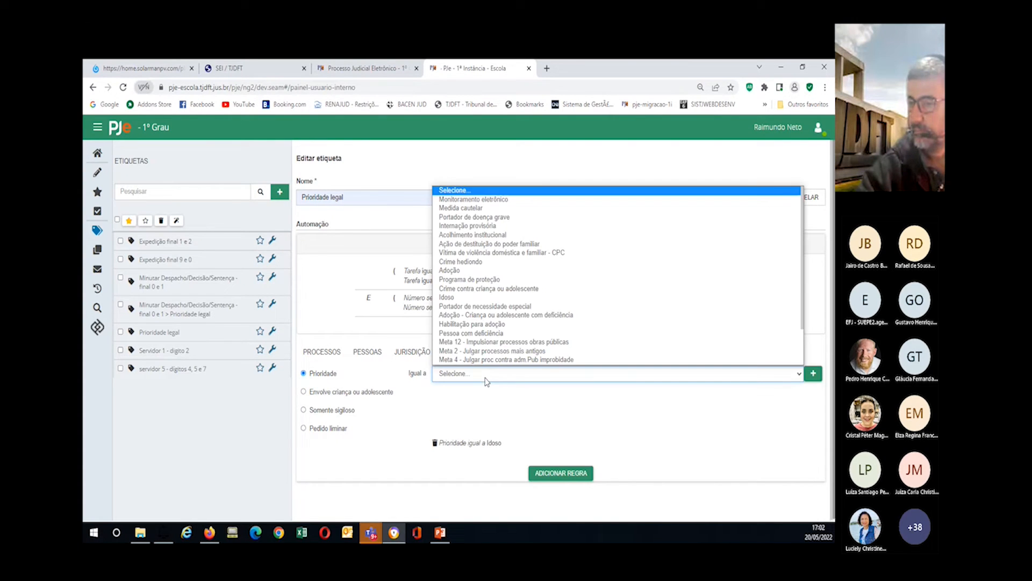
{"action": "left_click", "coordinate": [535, 215]}
{"action": "left_click", "coordinate": [813, 373]}
{"action": "left_click", "coordinate": [518, 373]}
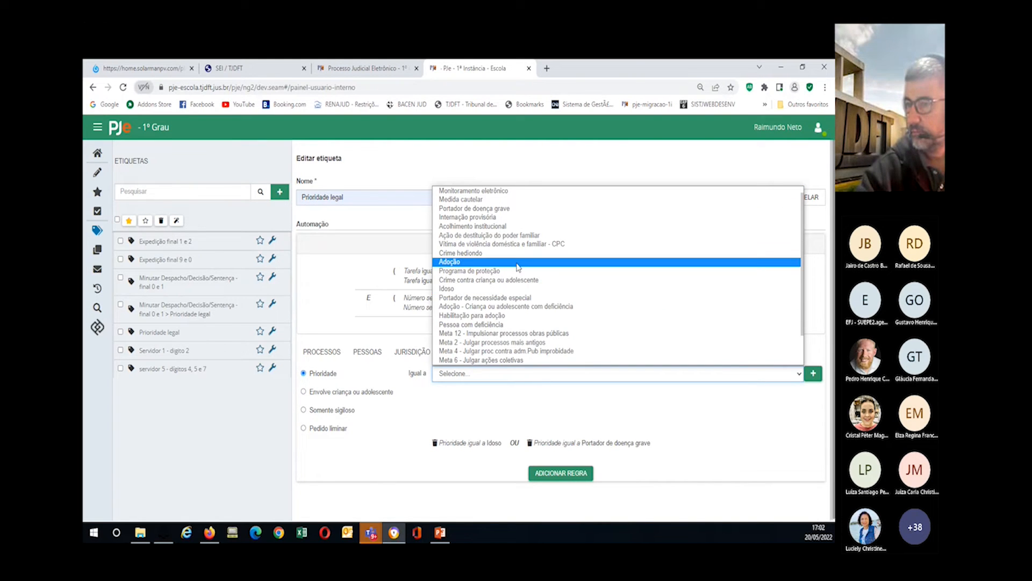
{"action": "left_click", "coordinate": [519, 325]}
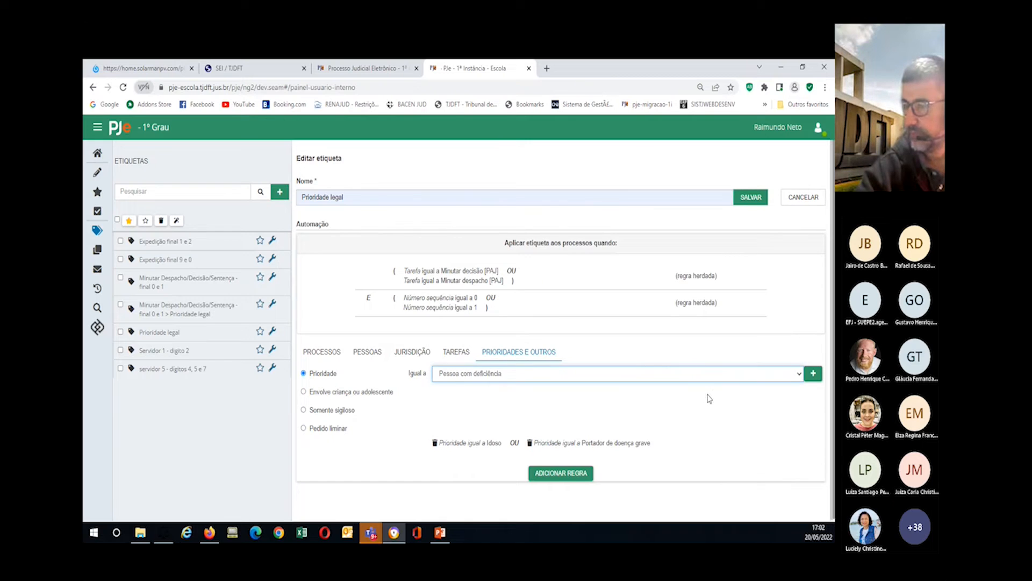
{"action": "left_click", "coordinate": [813, 373]}
Step: Add Meta 2 and Idoso maior de 80 anos conditions, save the rule, and reopen Prioridade legal
{"action": "left_click", "coordinate": [445, 374]}
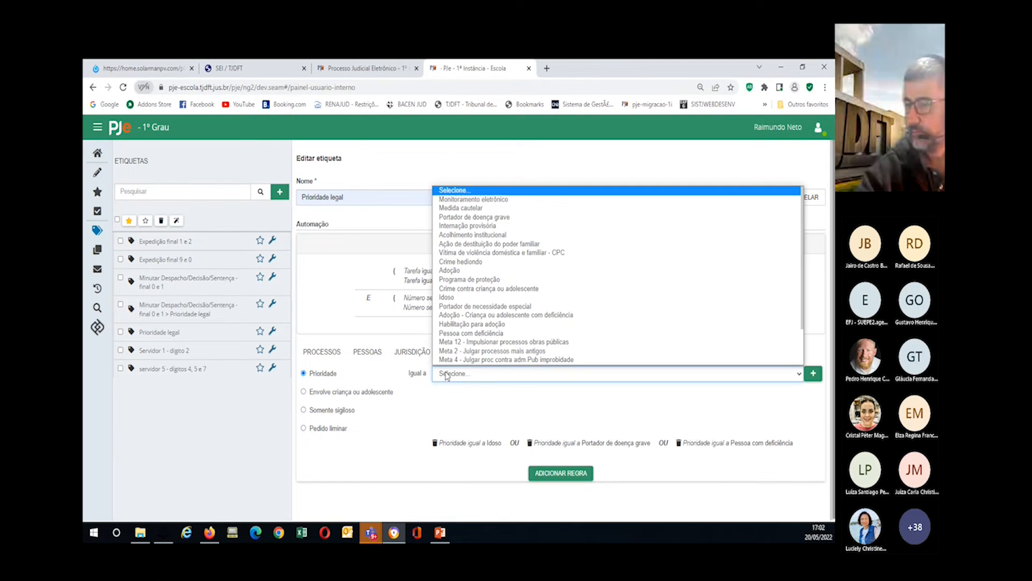
{"action": "left_click", "coordinate": [466, 351]}
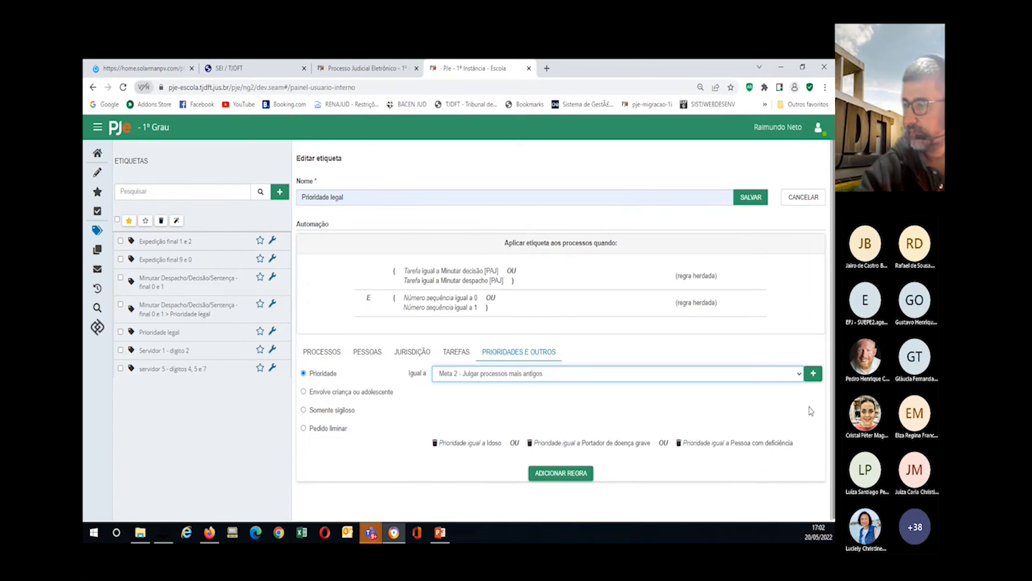
{"action": "left_click", "coordinate": [812, 373]}
{"action": "left_click", "coordinate": [476, 377]}
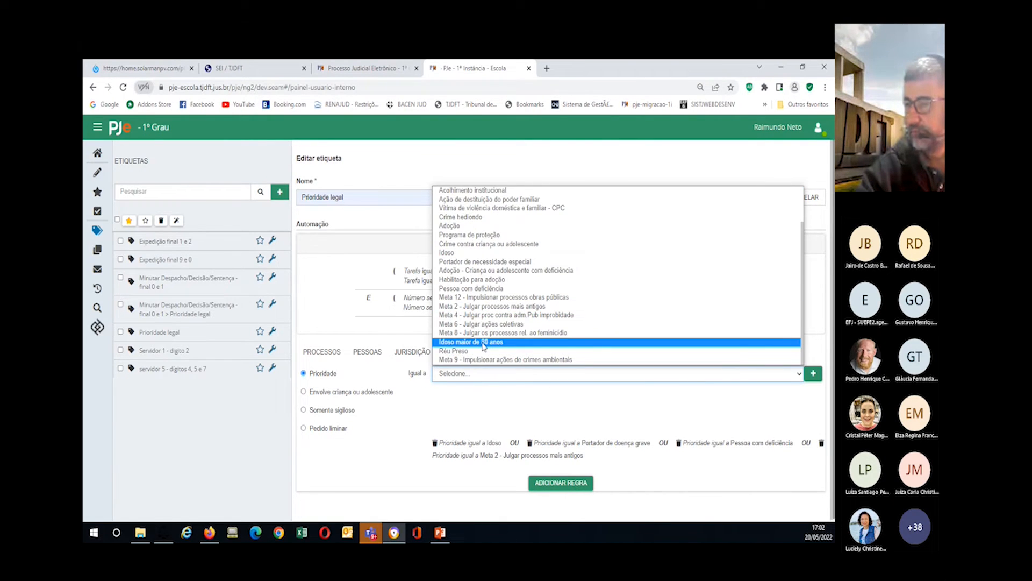
{"action": "left_click", "coordinate": [483, 341]}
{"action": "left_click", "coordinate": [811, 374]}
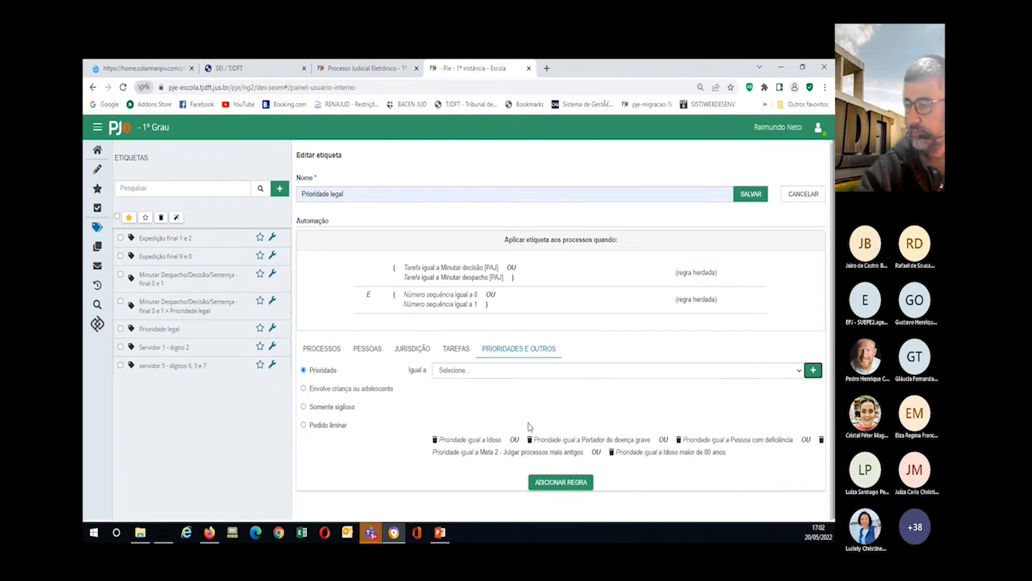
{"action": "left_click", "coordinate": [554, 487]}
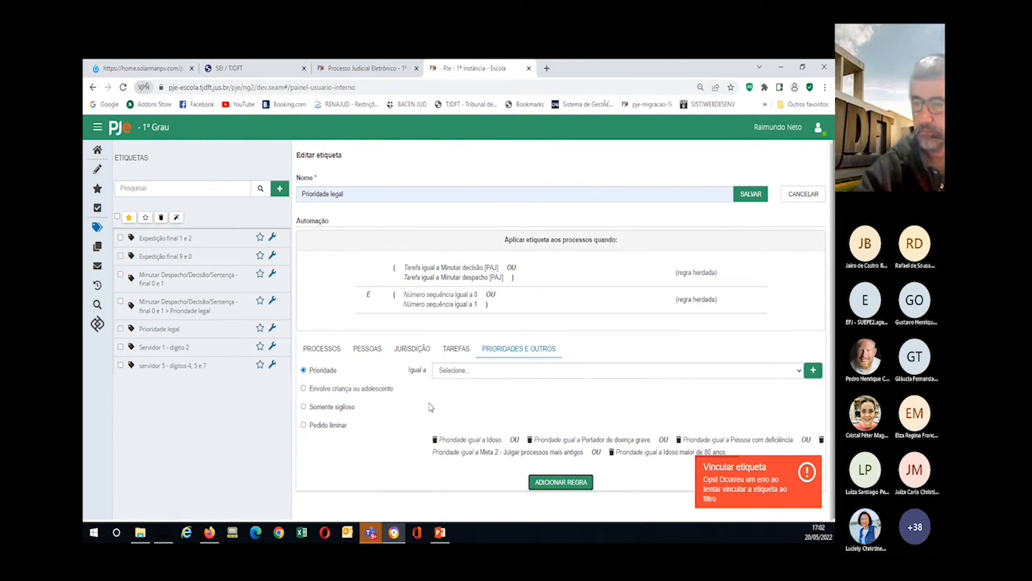
{"action": "left_click", "coordinate": [272, 300]}
{"action": "left_click", "coordinate": [243, 319]}
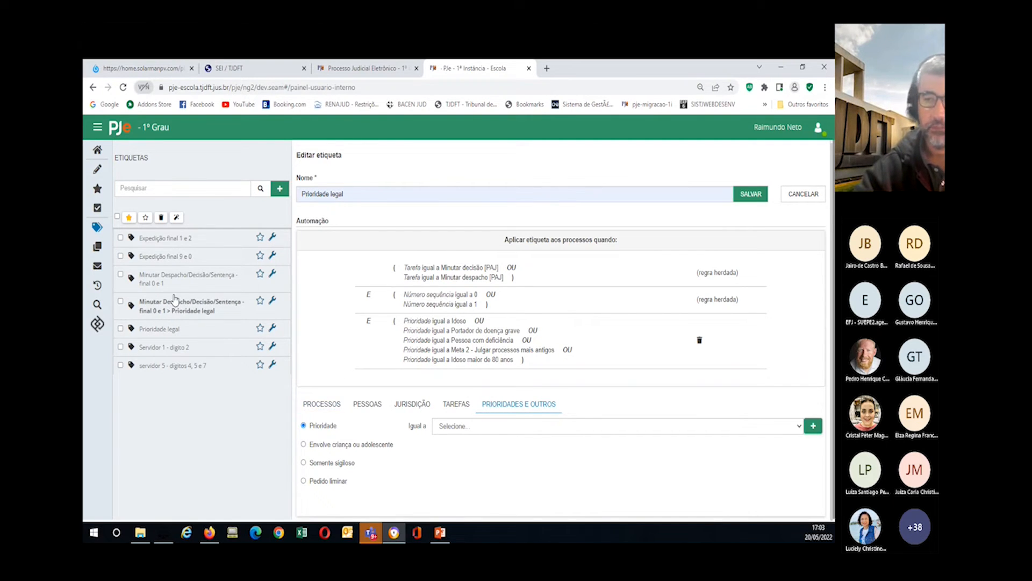
Step: Create and save a 'Risco morte' sub-label under Prioridade legal
{"action": "left_click", "coordinate": [272, 304]}
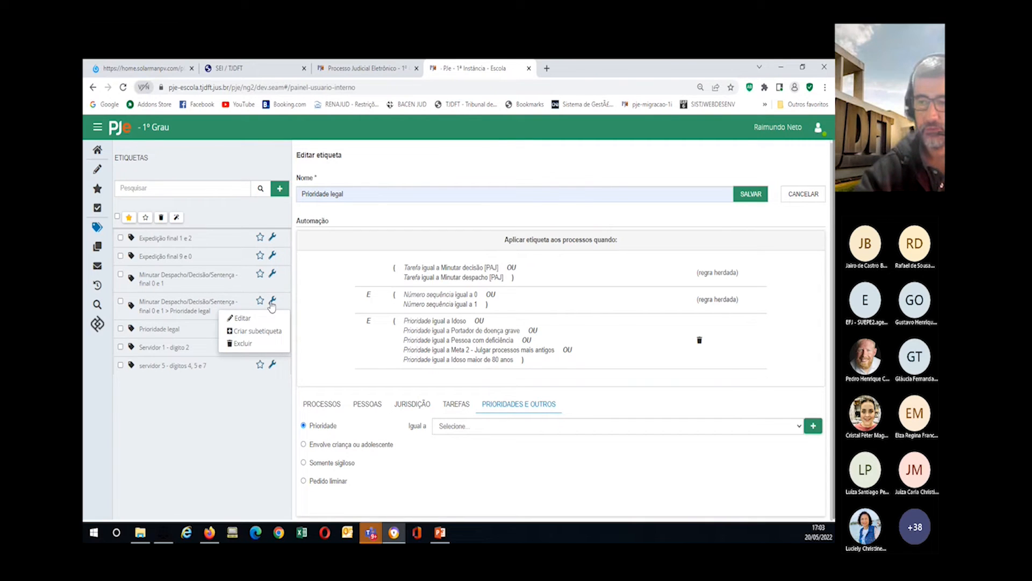
{"action": "left_click", "coordinate": [248, 331]}
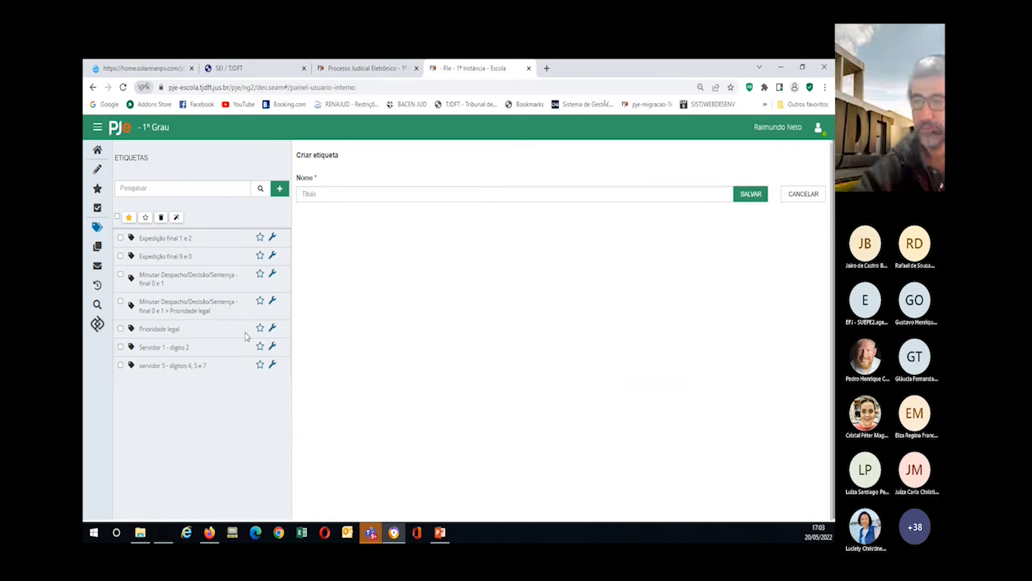
{"action": "left_click", "coordinate": [324, 196]}
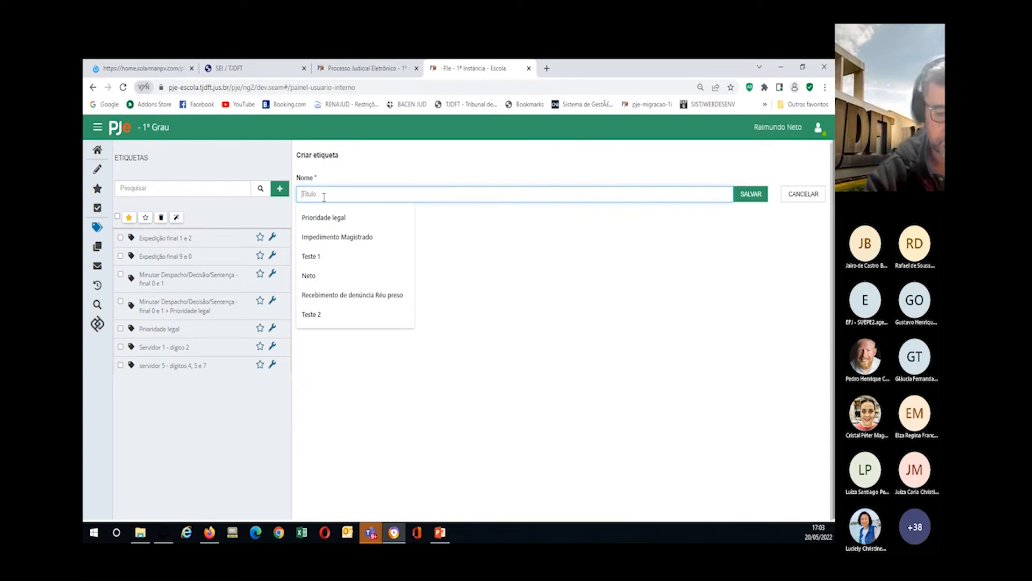
{"action": "type", "text": "R"}
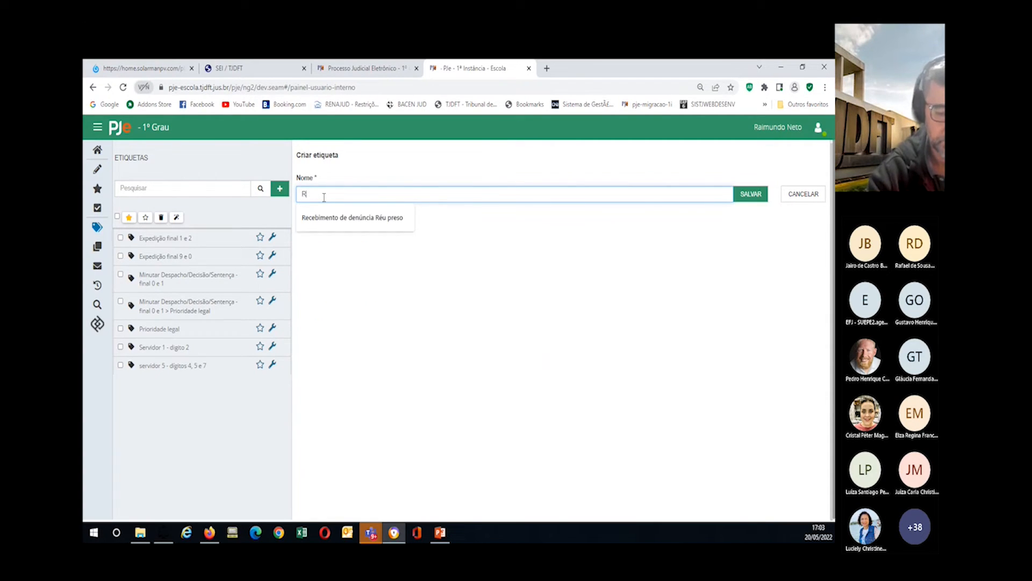
{"action": "type", "text": "isco morte"}
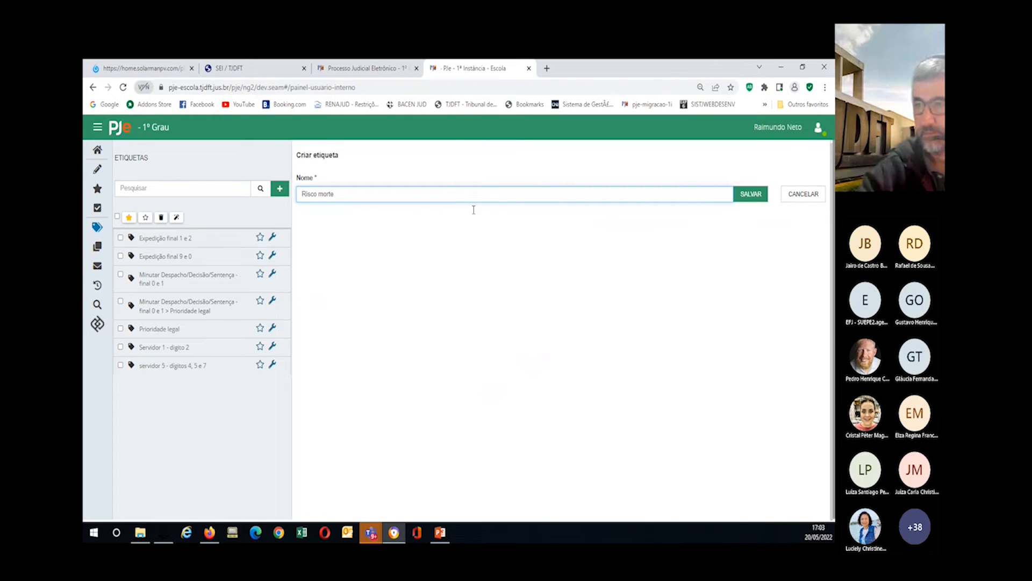
{"action": "left_click", "coordinate": [753, 196]}
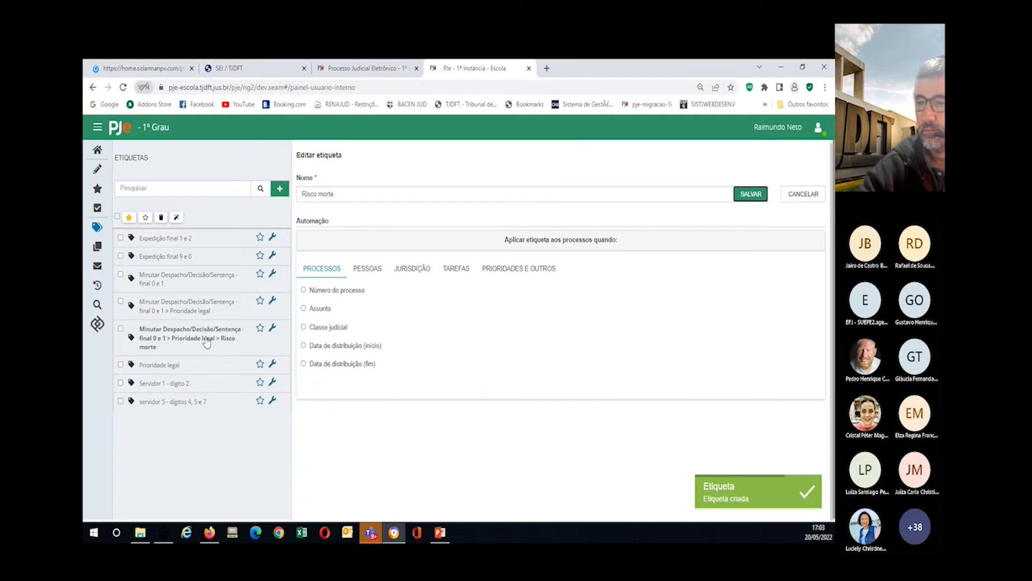
Step: Reopen Prioridade legal, delete its old priority rule, and start a new one with Idoso
{"action": "left_click", "coordinate": [273, 304]}
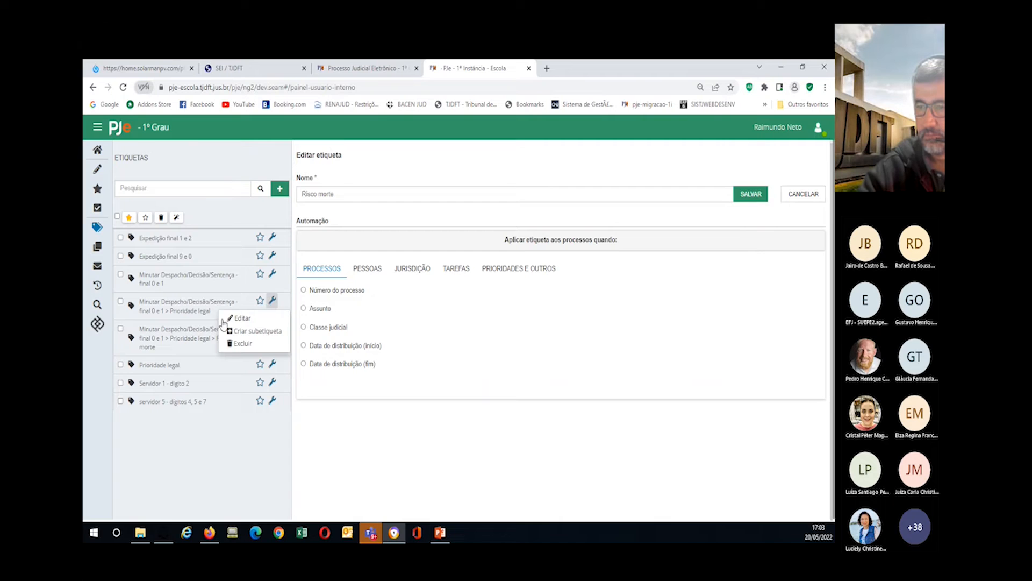
{"action": "left_click", "coordinate": [242, 319]}
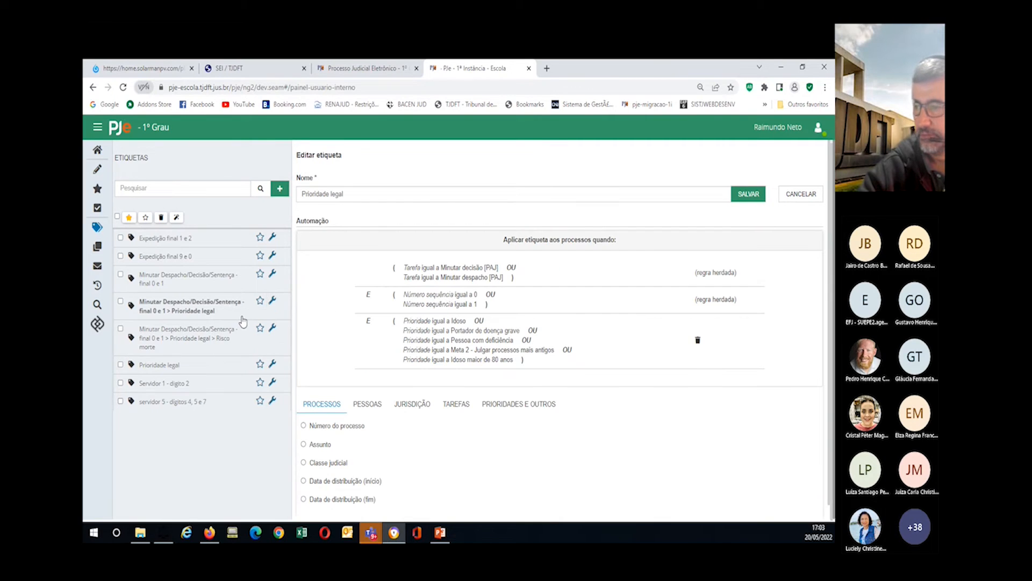
{"action": "left_click", "coordinate": [698, 341]}
{"action": "left_click", "coordinate": [506, 350]}
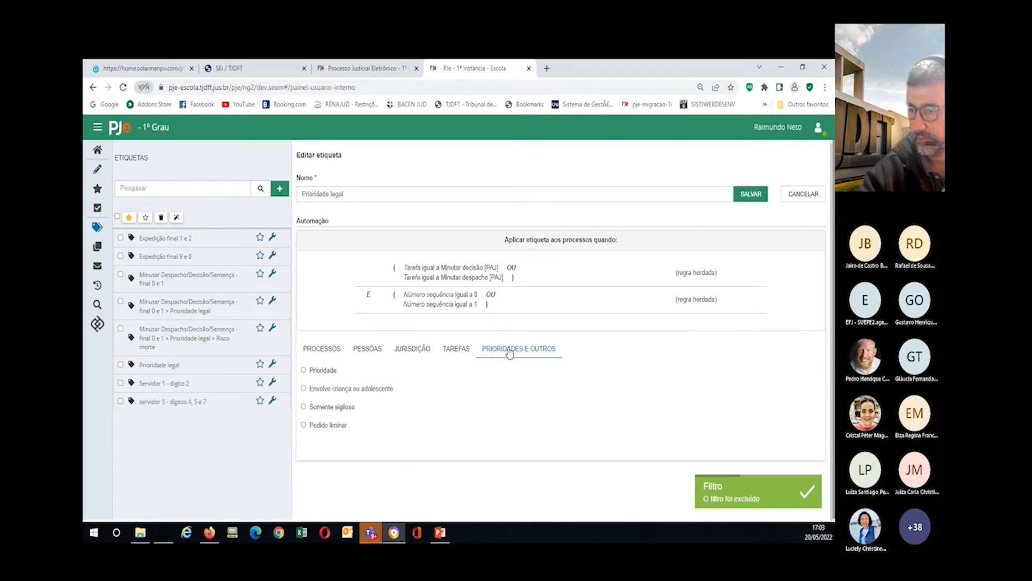
{"action": "left_click", "coordinate": [305, 371]}
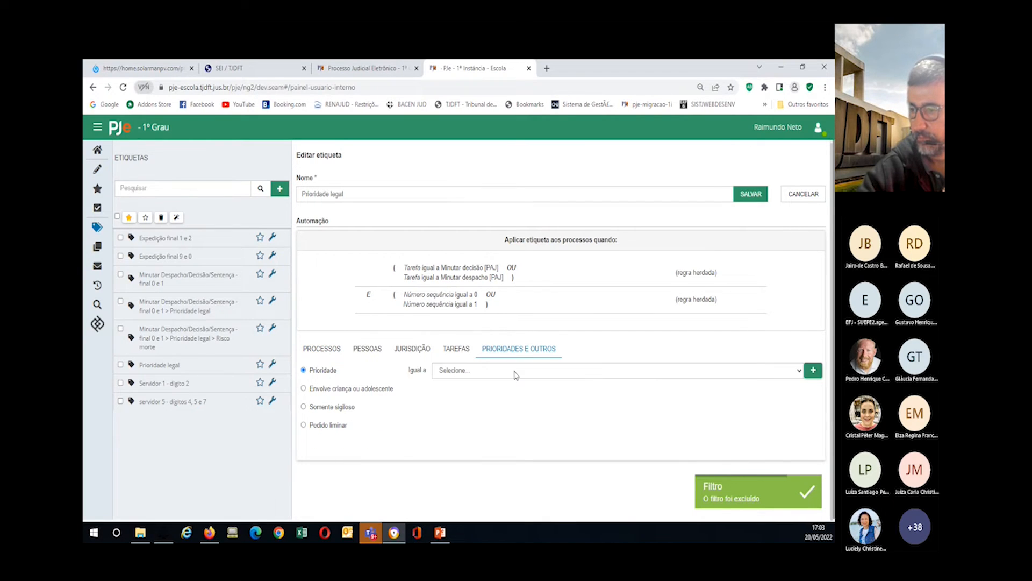
{"action": "left_click", "coordinate": [511, 371]}
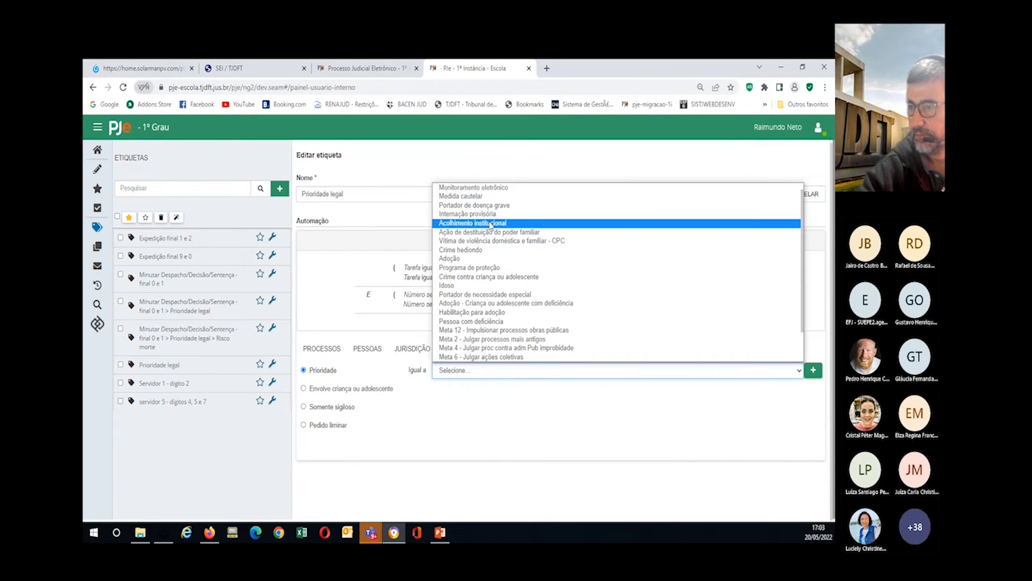
{"action": "left_click", "coordinate": [483, 290]}
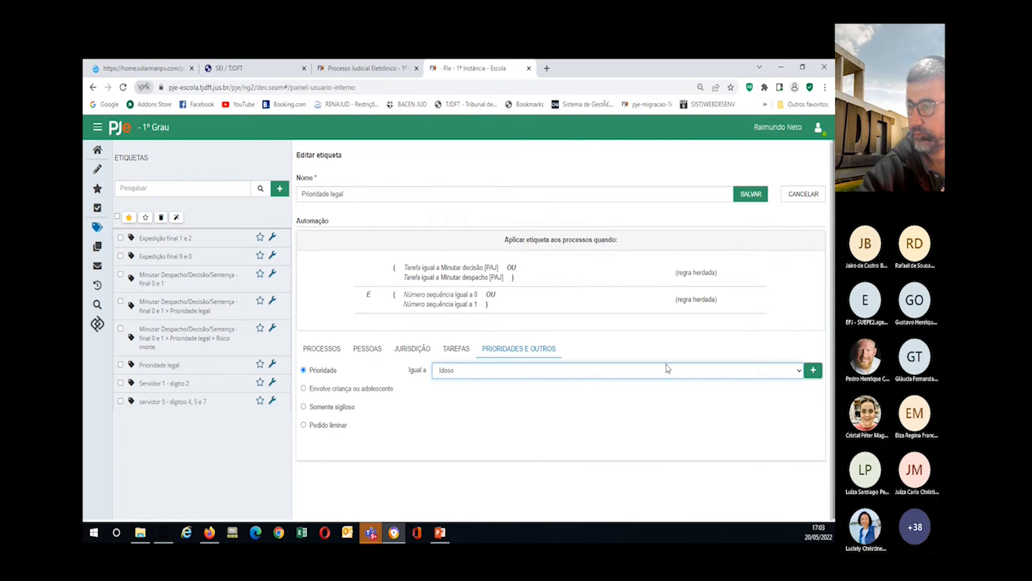
{"action": "left_click", "coordinate": [812, 370]}
Step: Add Meta 2 and Idoso maior de 80 anos conditions to the new priority rule
{"action": "left_click", "coordinate": [530, 374]}
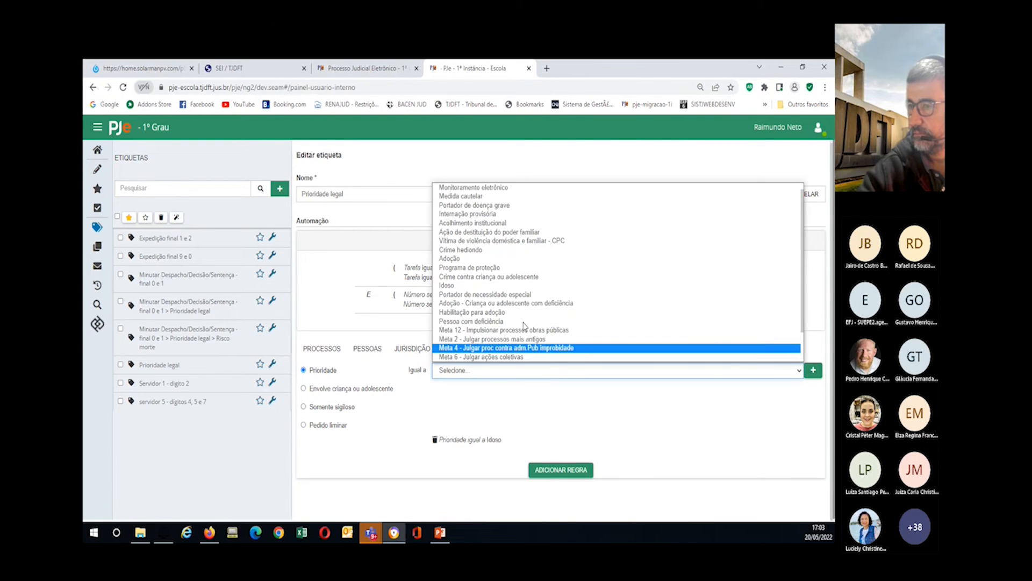
{"action": "left_click", "coordinate": [512, 209]}
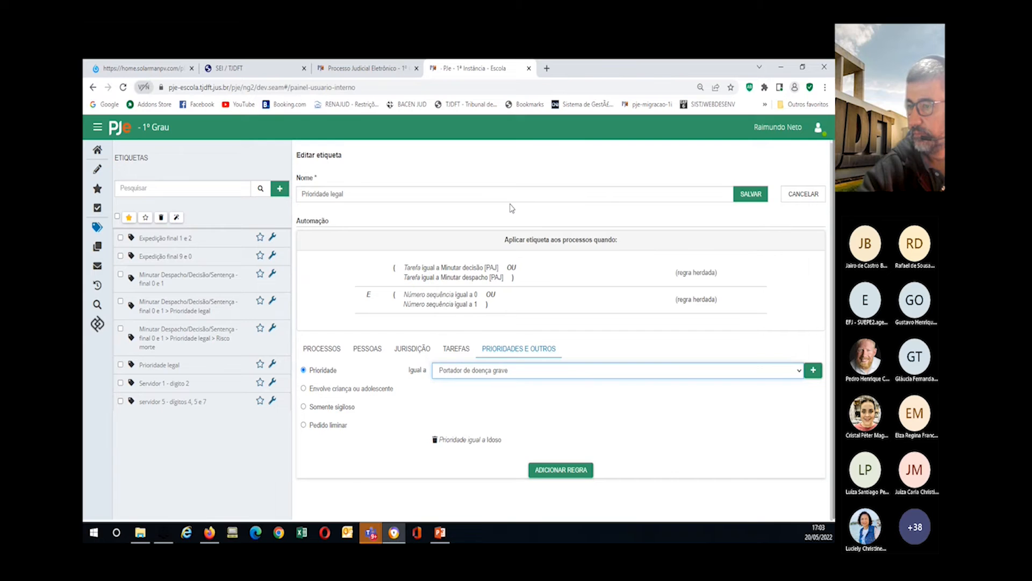
{"action": "left_click", "coordinate": [526, 375]}
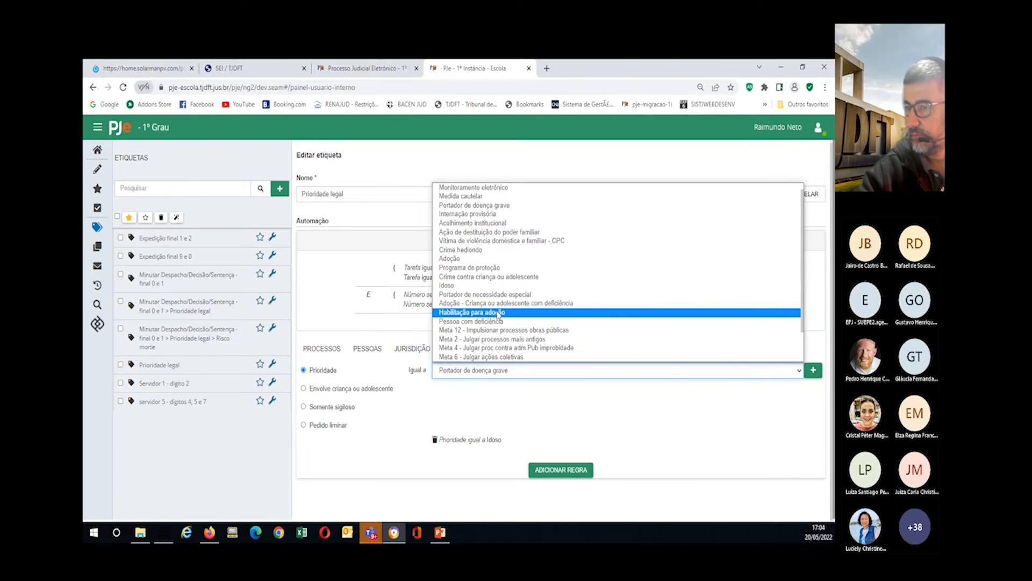
{"action": "left_click", "coordinate": [499, 339]}
{"action": "left_click", "coordinate": [813, 369]}
{"action": "left_click", "coordinate": [517, 375]}
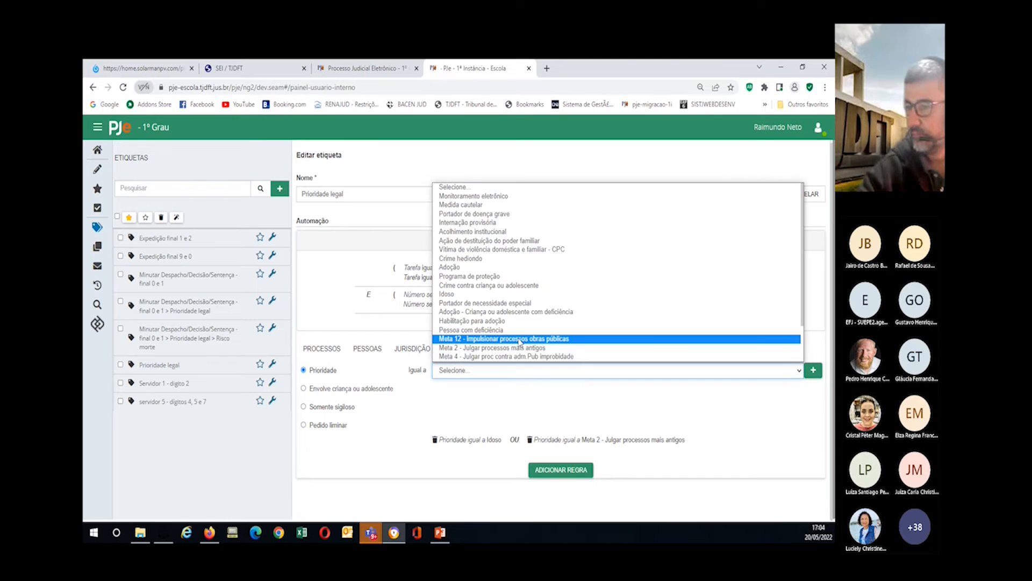
{"action": "scroll", "coordinate": [520, 339], "scroll_direction": "down", "scroll_amount": 2}
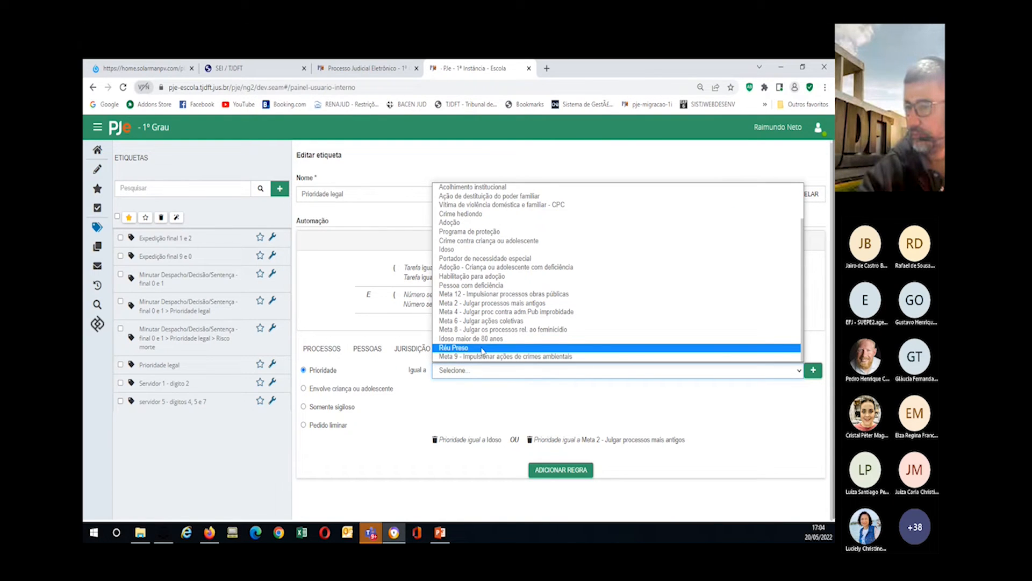
{"action": "left_click", "coordinate": [478, 339]}
{"action": "left_click", "coordinate": [813, 370]}
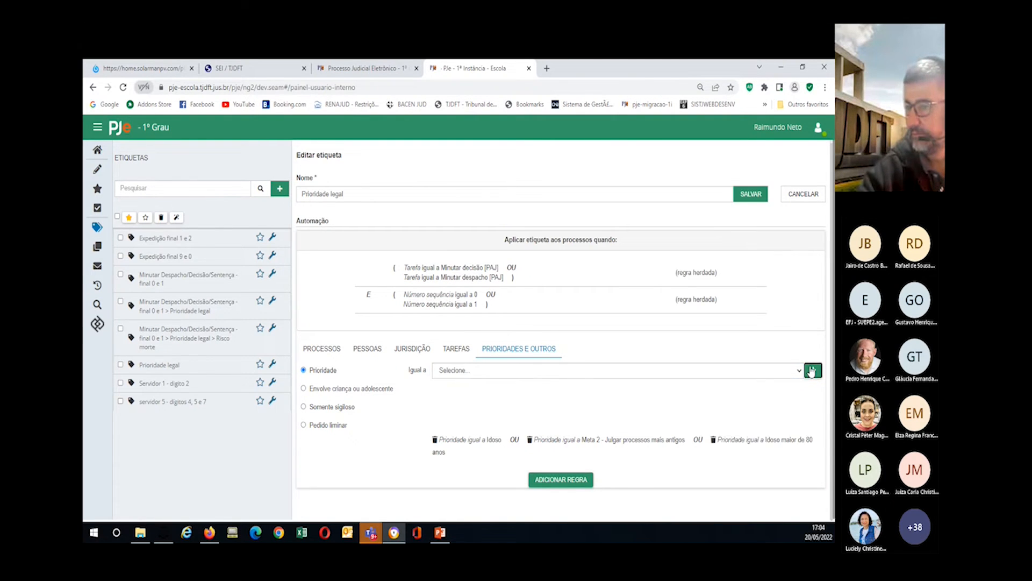
Step: Add the Pessoa com deficiência condition and save the combined priority rule
{"action": "left_click", "coordinate": [516, 372]}
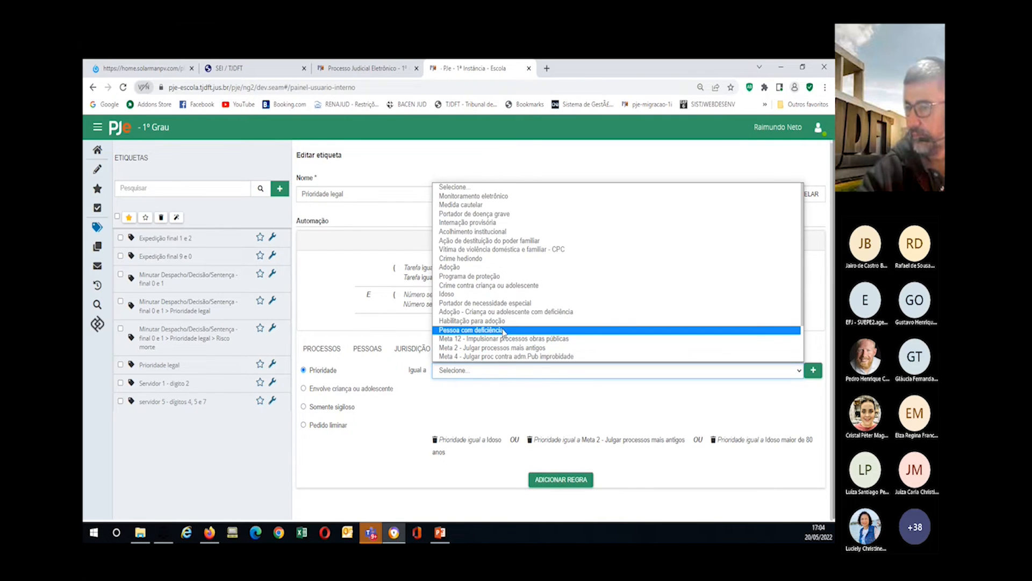
{"action": "left_click", "coordinate": [503, 330]}
{"action": "left_click", "coordinate": [813, 370]}
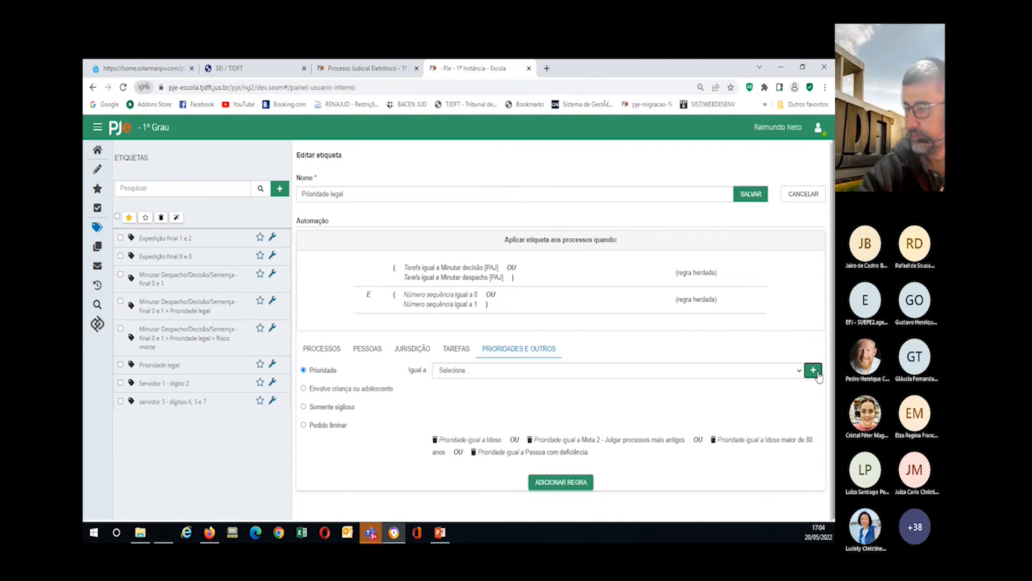
{"action": "left_click", "coordinate": [548, 487]}
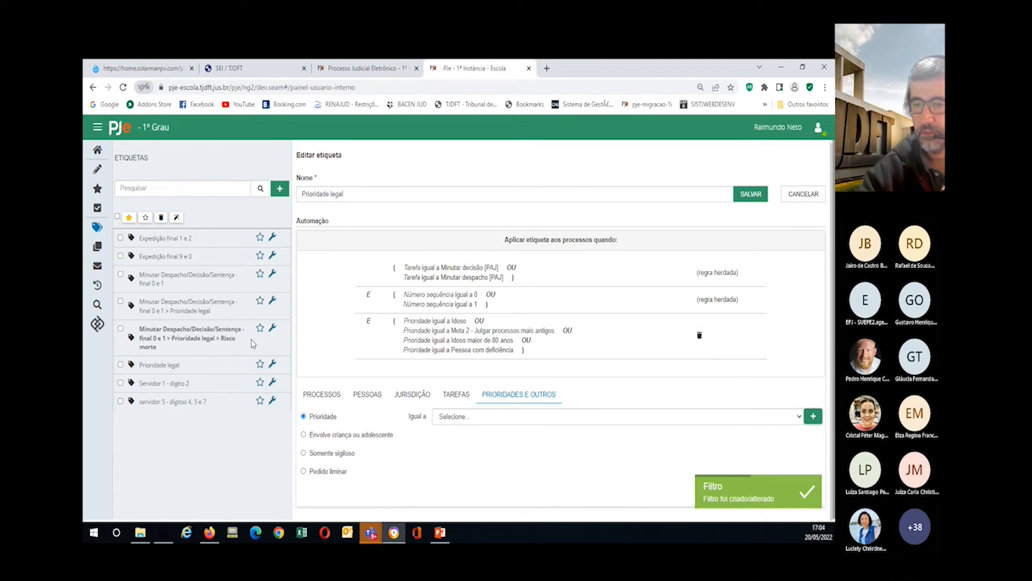
{"action": "left_click", "coordinate": [273, 328]}
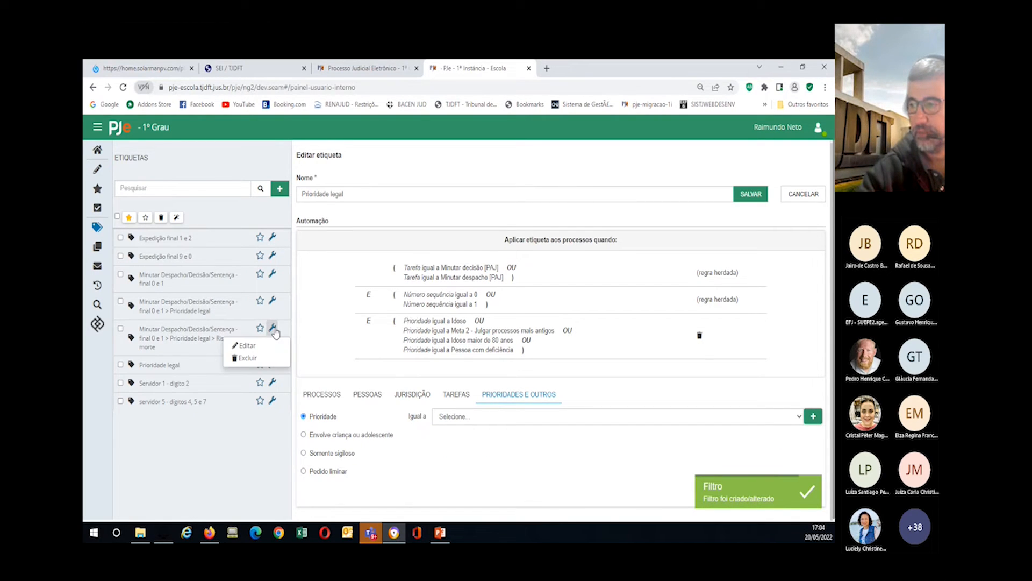
Step: Give Risco morte a saved priority rule for Portador de doença grave
{"action": "left_click", "coordinate": [244, 346]}
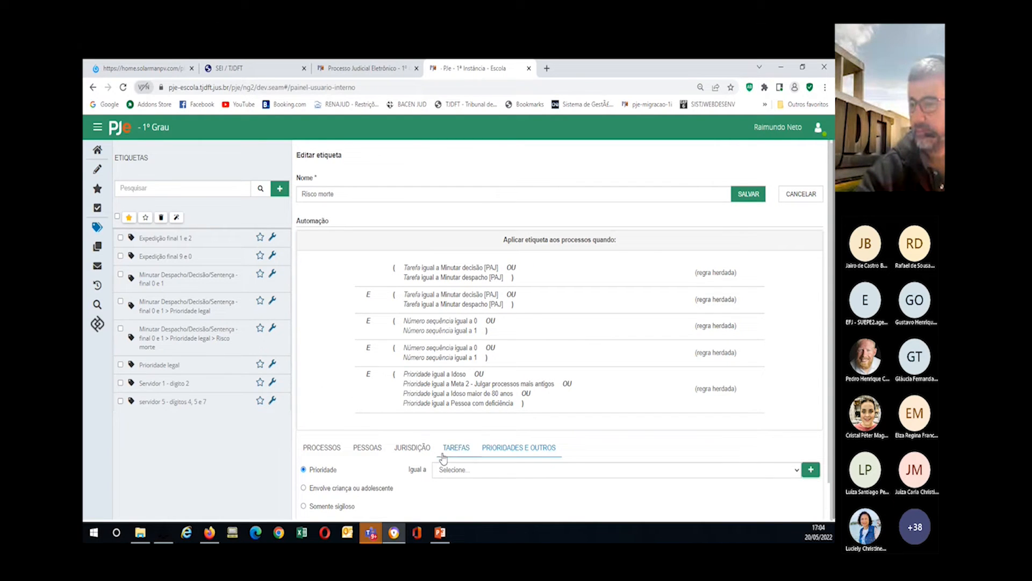
{"action": "left_click", "coordinate": [452, 471]}
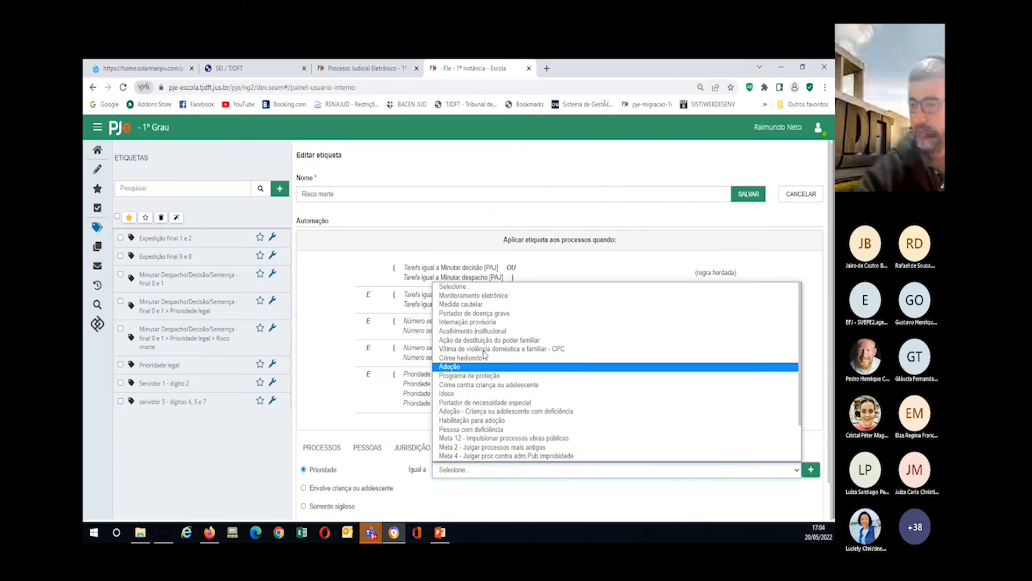
{"action": "left_click", "coordinate": [486, 314]}
{"action": "left_click", "coordinate": [810, 469]}
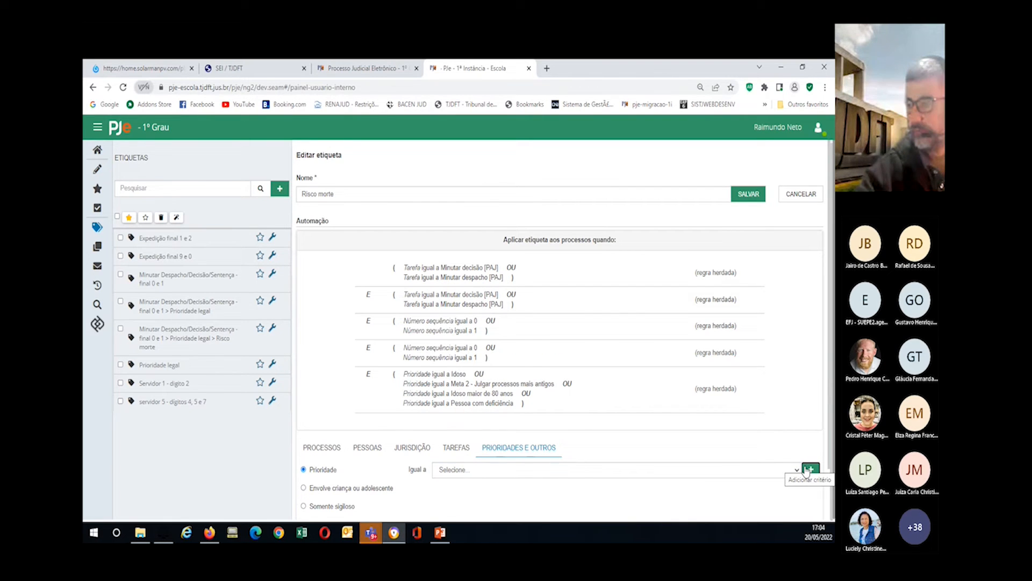
{"action": "scroll", "coordinate": [595, 413], "scroll_direction": "down", "scroll_amount": 1}
{"action": "left_click", "coordinate": [543, 512]}
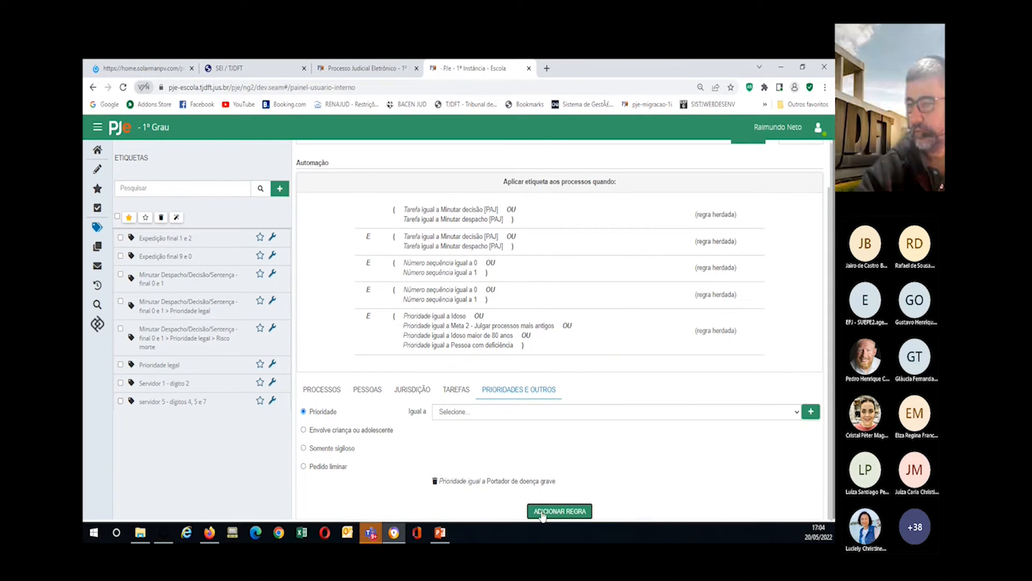
Step: Open the Minutar Despacho/Decisão/Sentença - final 0 e 1 label for editing
{"action": "scroll", "coordinate": [546, 503], "scroll_direction": "down", "scroll_amount": 1}
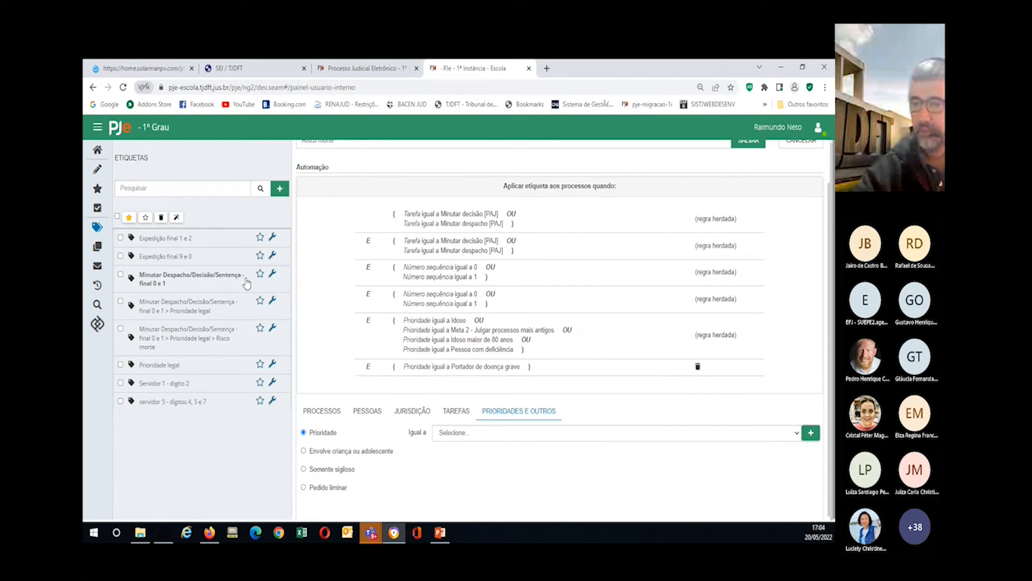
{"action": "left_click", "coordinate": [273, 275]}
{"action": "left_click", "coordinate": [238, 293]}
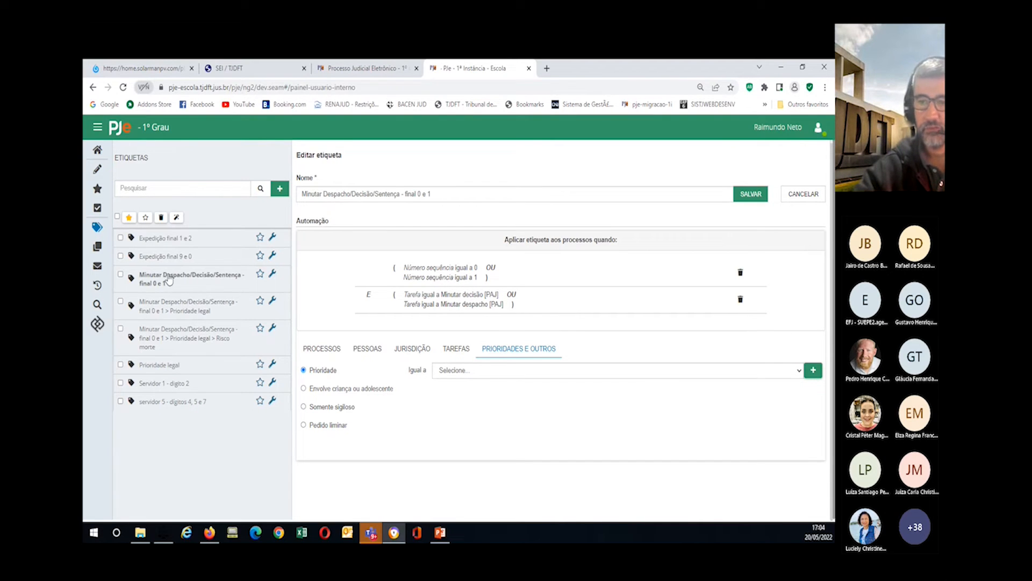
Step: Review the Prioridade legal and Risco morte rules, then go back to the home dashboard
{"action": "left_click", "coordinate": [273, 301]}
{"action": "left_click", "coordinate": [241, 317]}
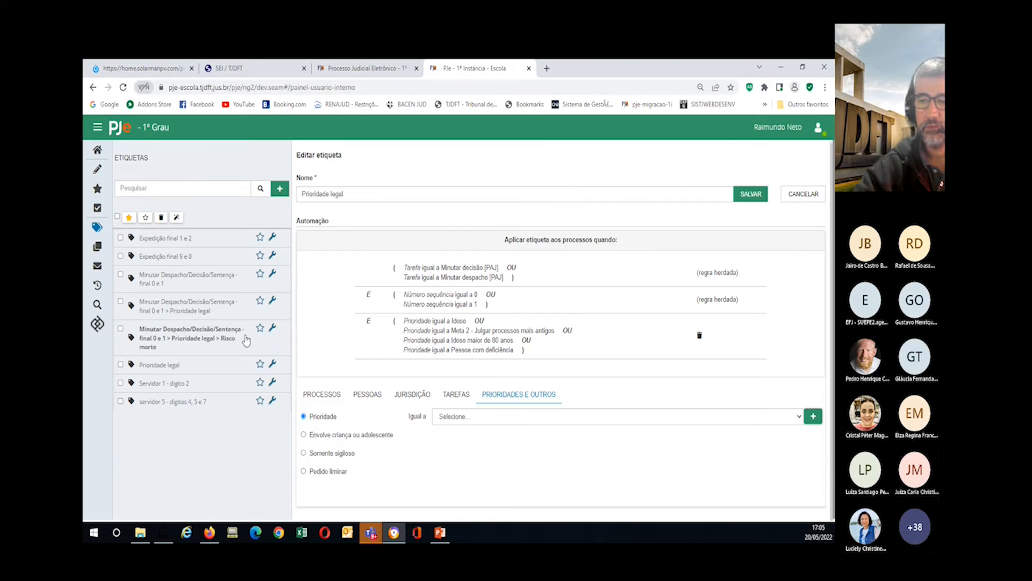
{"action": "left_click", "coordinate": [273, 329]}
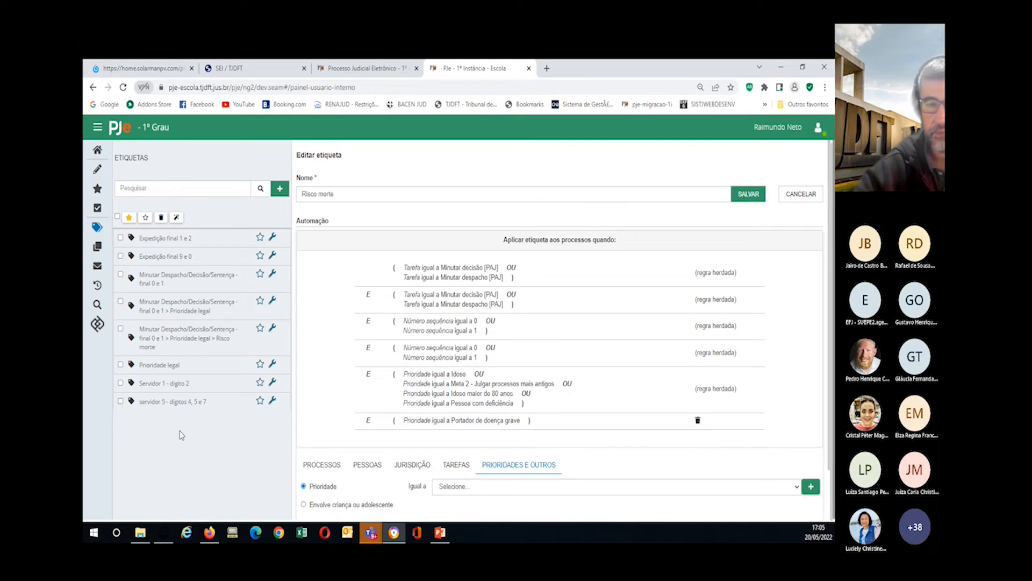
{"action": "left_click", "coordinate": [96, 151]}
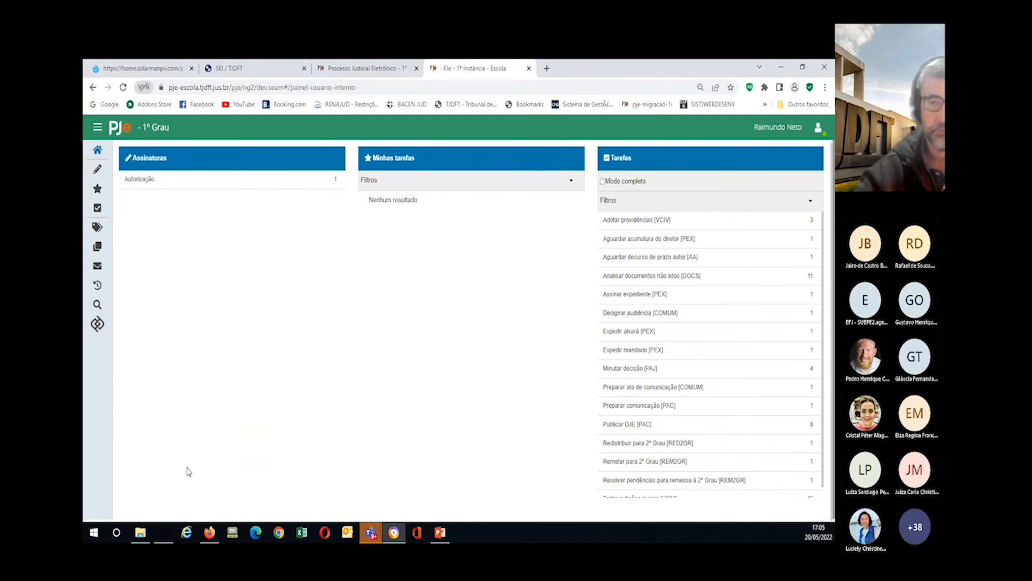
Step: Star Expedição final 9 e 0 in the Etiquetas list and return to the home dashboard
{"action": "left_click", "coordinate": [97, 227]}
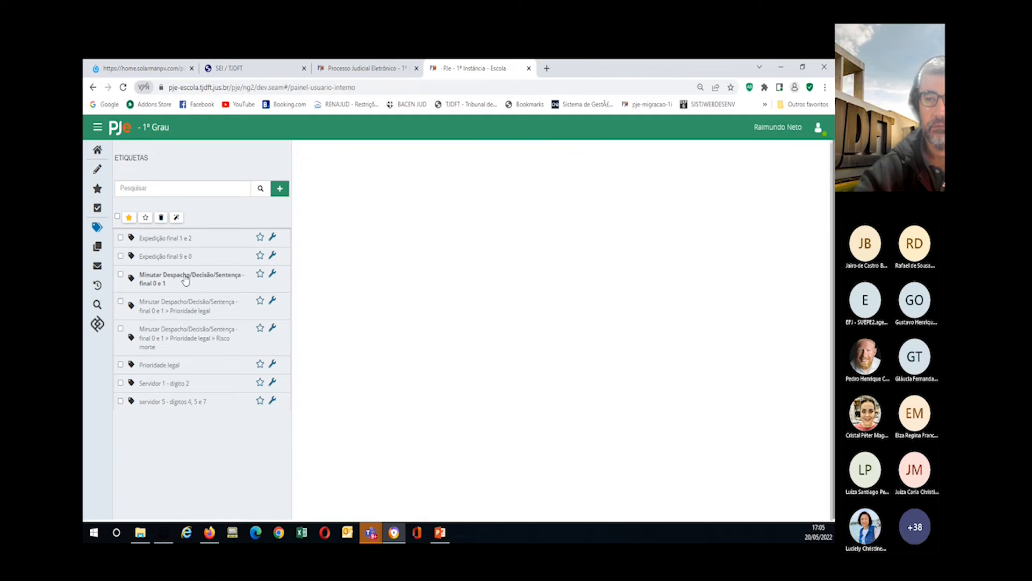
{"action": "left_click", "coordinate": [260, 257]}
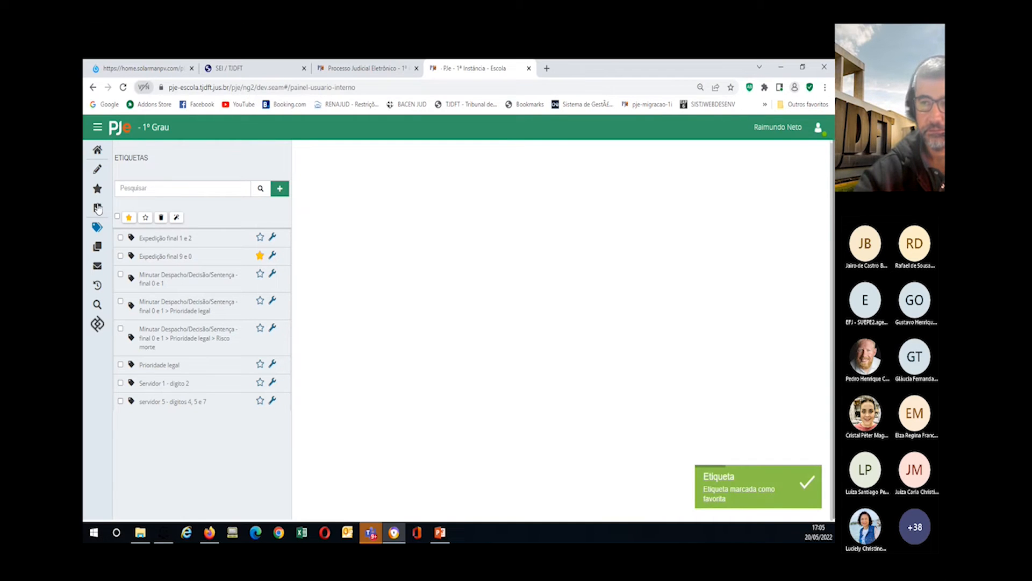
{"action": "left_click", "coordinate": [98, 151]}
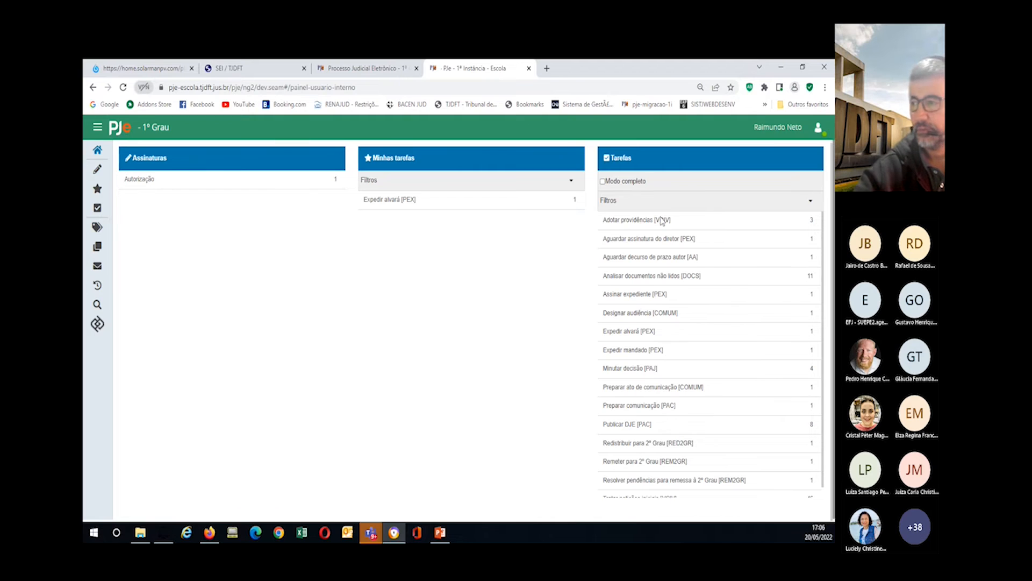
{"action": "scroll", "coordinate": [661, 271], "scroll_direction": "down", "scroll_amount": 2}
{"action": "scroll", "coordinate": [673, 389], "scroll_direction": "up", "scroll_amount": 1}
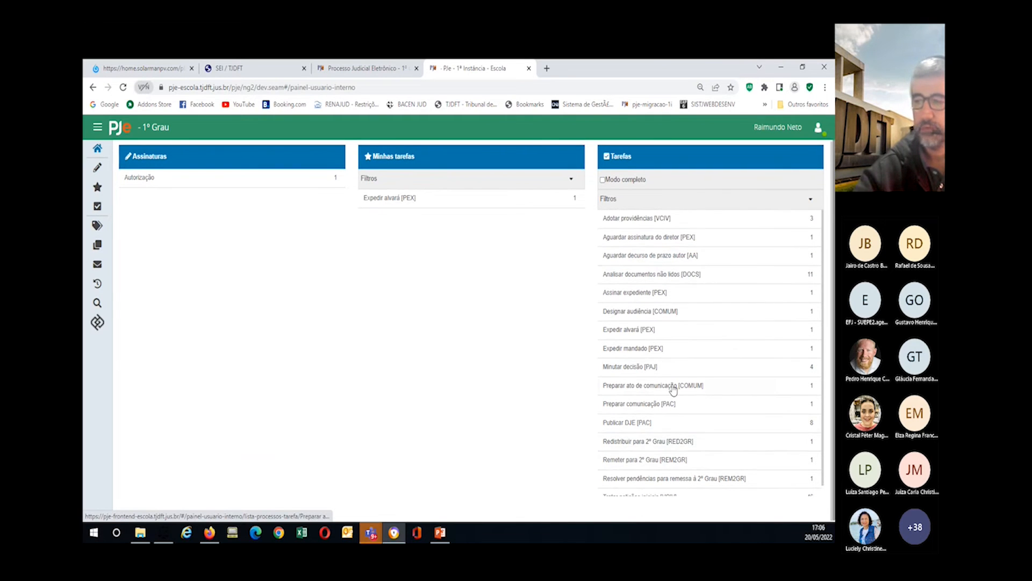
{"action": "scroll", "coordinate": [673, 389], "scroll_direction": "up", "scroll_amount": 1}
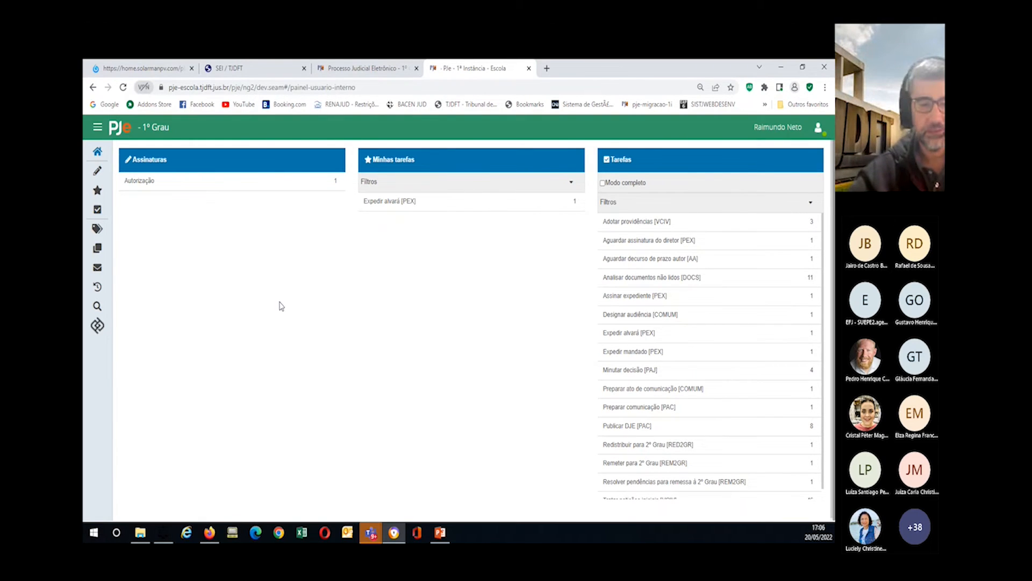
{"action": "left_click", "coordinate": [603, 183]}
{"action": "left_click", "coordinate": [603, 184]}
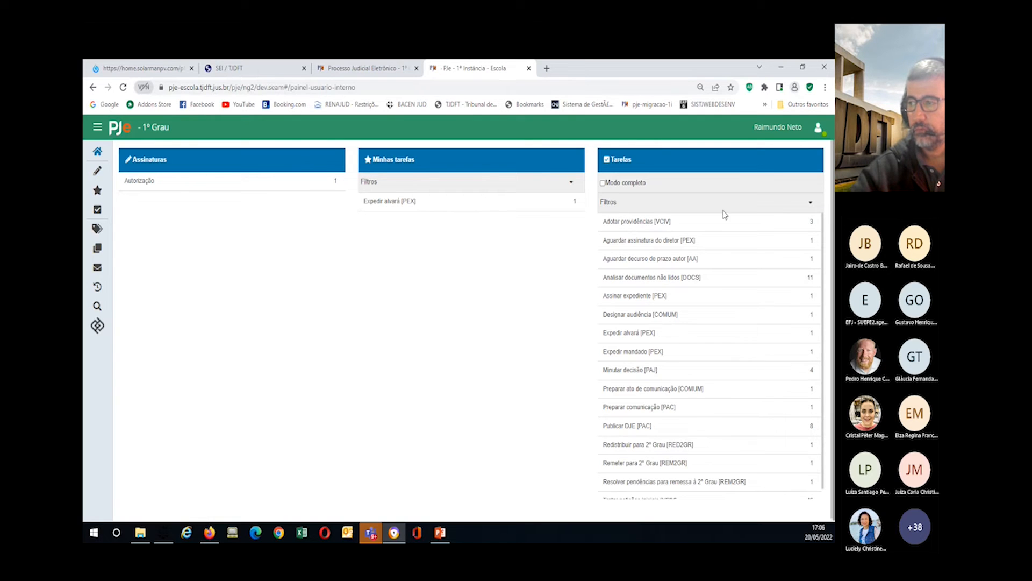
Step: Filter the task list by the label text 'expedição'
{"action": "left_click", "coordinate": [811, 204]}
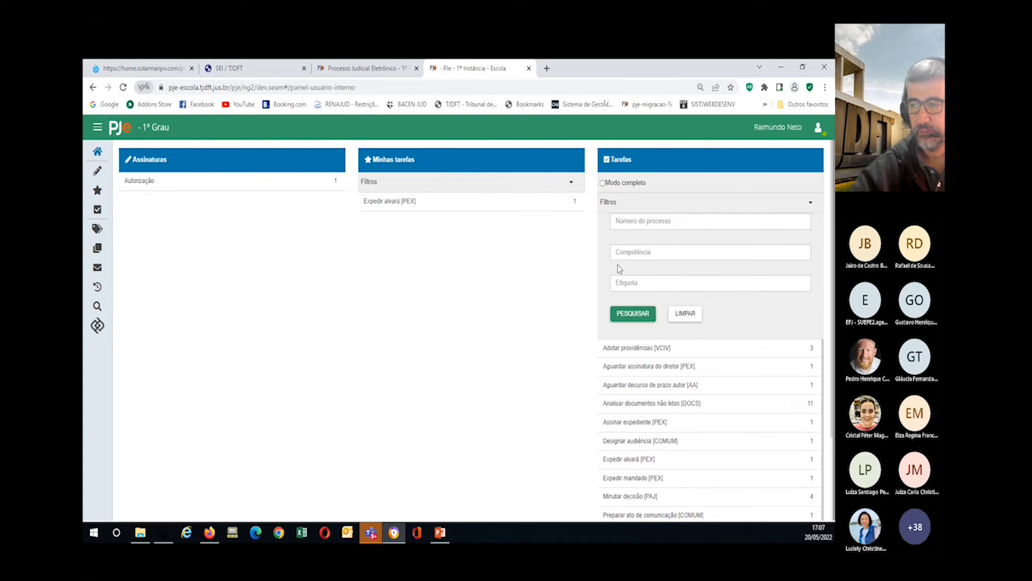
{"action": "left_click", "coordinate": [623, 284]}
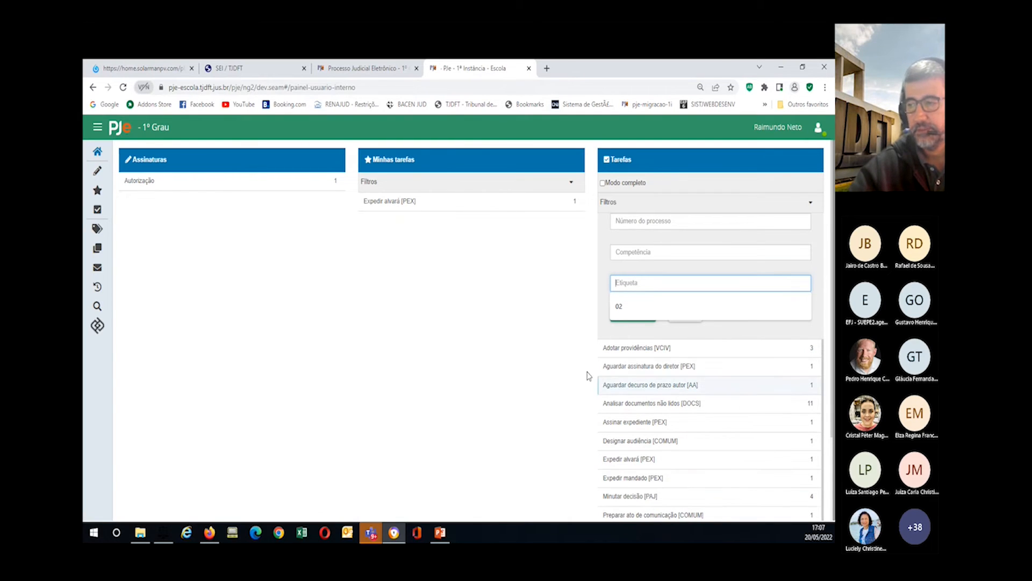
{"action": "type", "text": "expe"}
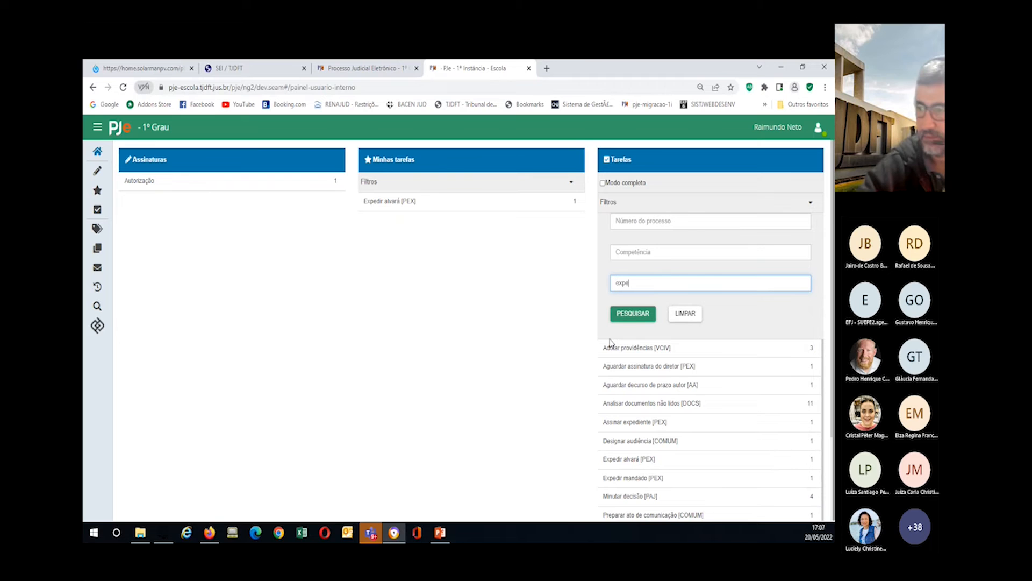
{"action": "type", "text": "dição"}
{"action": "left_click", "coordinate": [637, 315]}
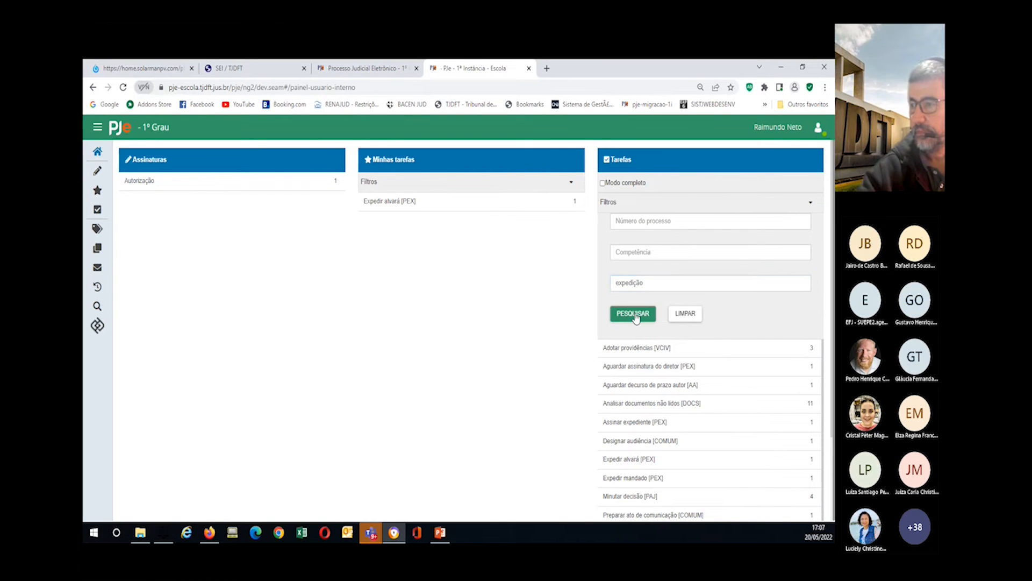
Step: Filter tasks by the copied Expedição final 1 e 2 label name, then clear the filter
{"action": "left_click_drag", "start_coordinate": [645, 284], "coordinate": [583, 290]}
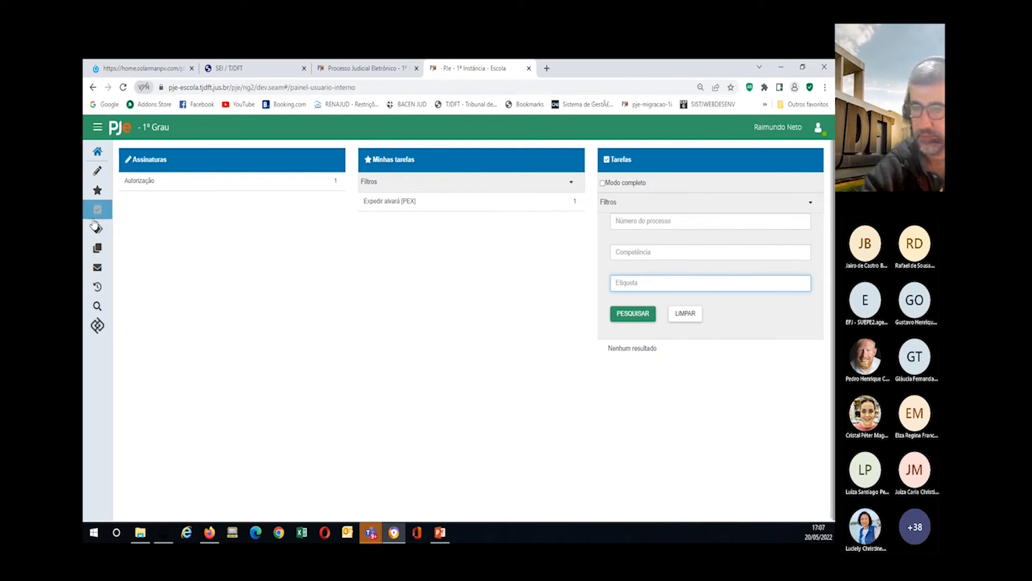
{"action": "left_click", "coordinate": [97, 229]}
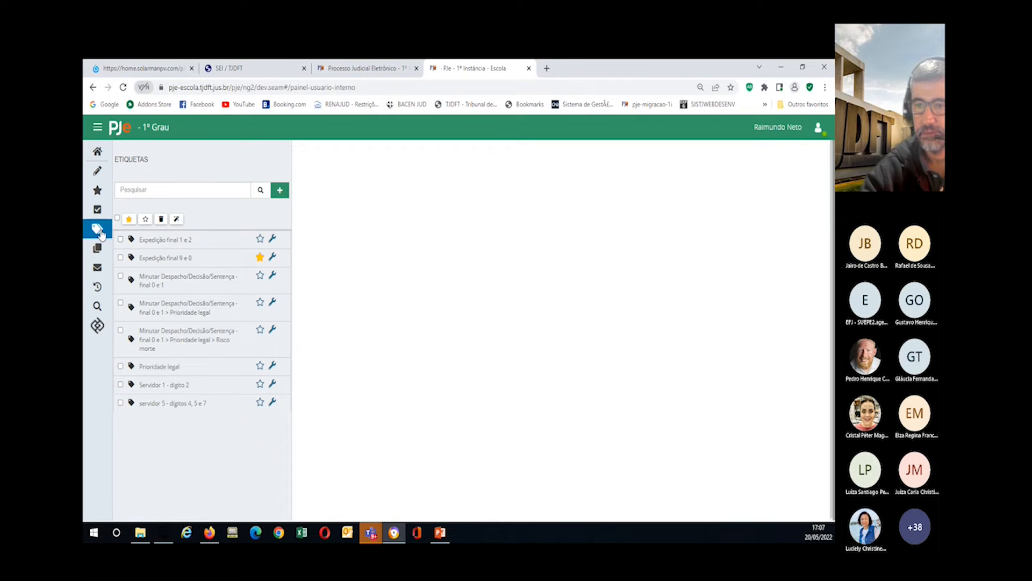
{"action": "left_click_drag", "start_coordinate": [198, 240], "coordinate": [138, 243]}
{"action": "key", "text": "ctrl+c"}
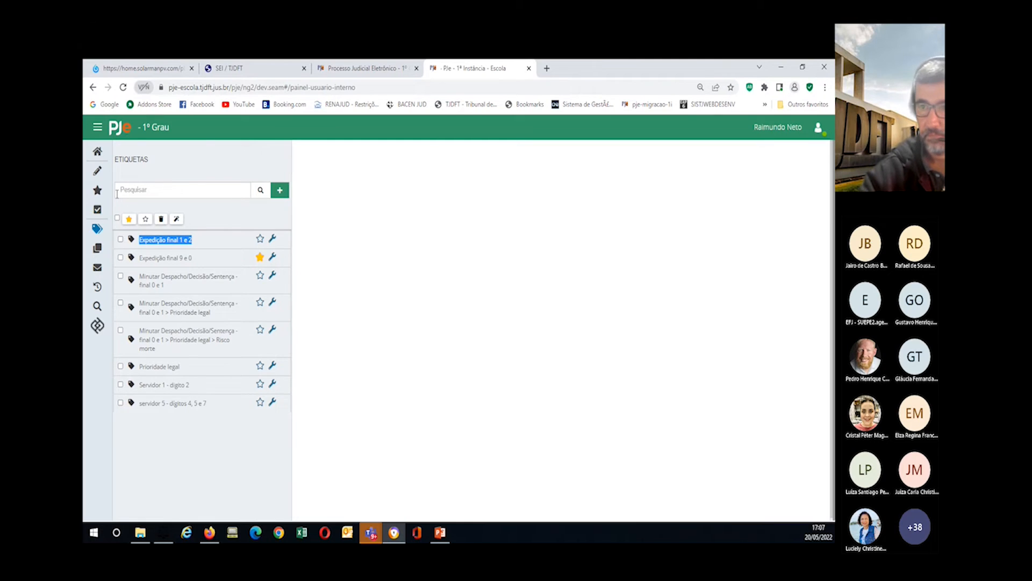
{"action": "left_click", "coordinate": [97, 151]}
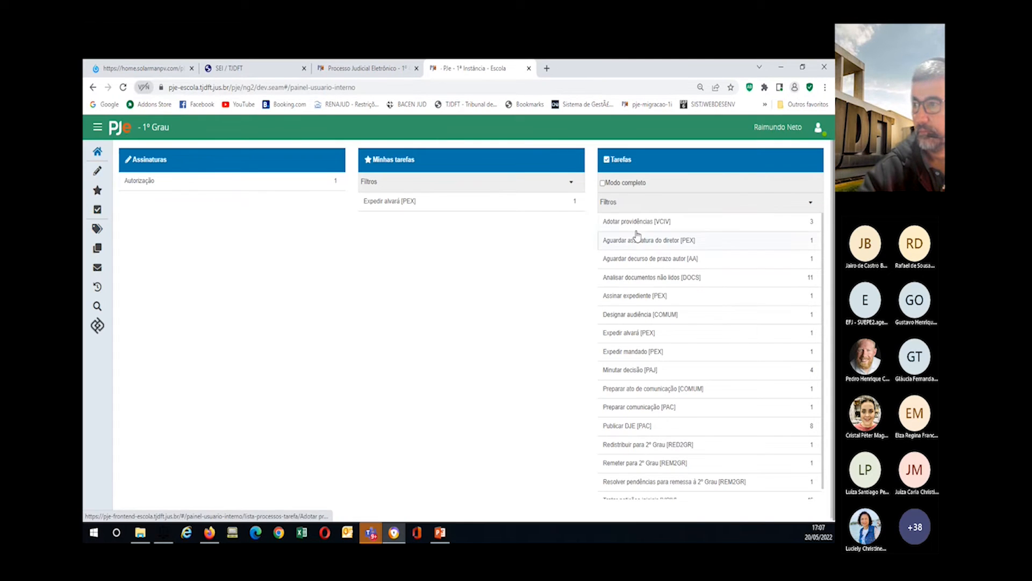
{"action": "left_click", "coordinate": [638, 202]}
{"action": "left_click", "coordinate": [626, 281]}
{"action": "key", "text": "ctrl+v"}
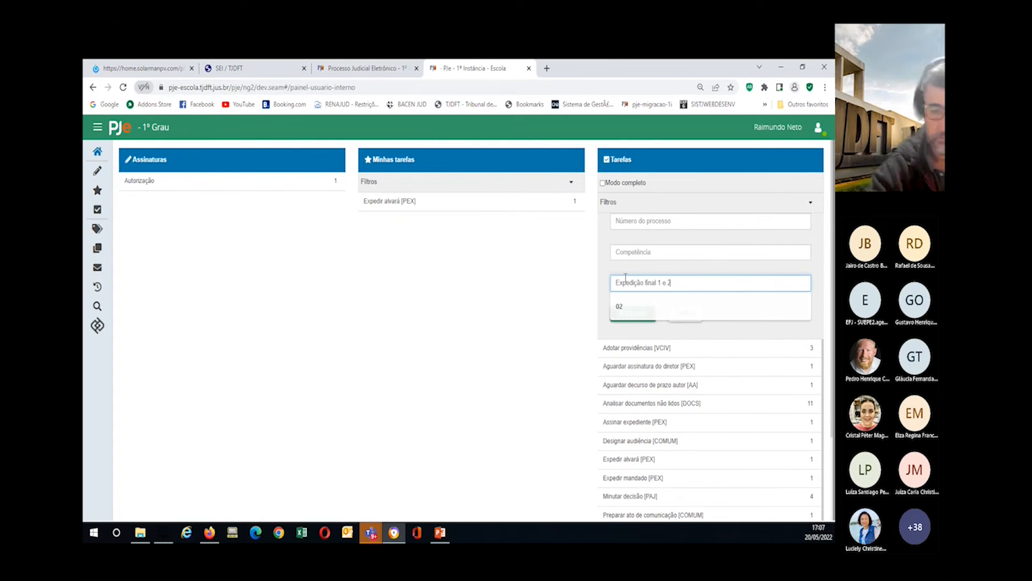
{"action": "left_click", "coordinate": [627, 314]}
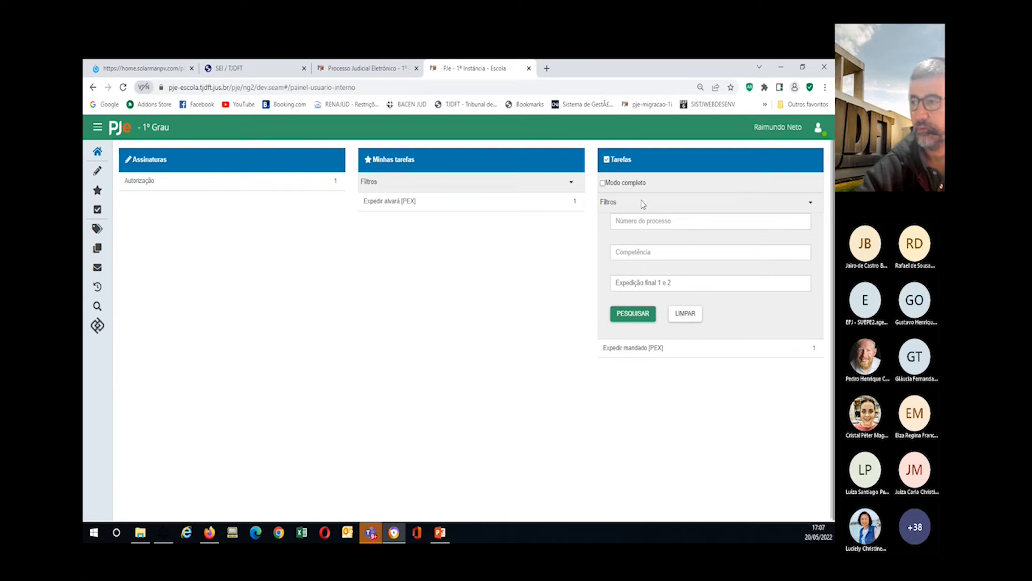
{"action": "left_click", "coordinate": [685, 315]}
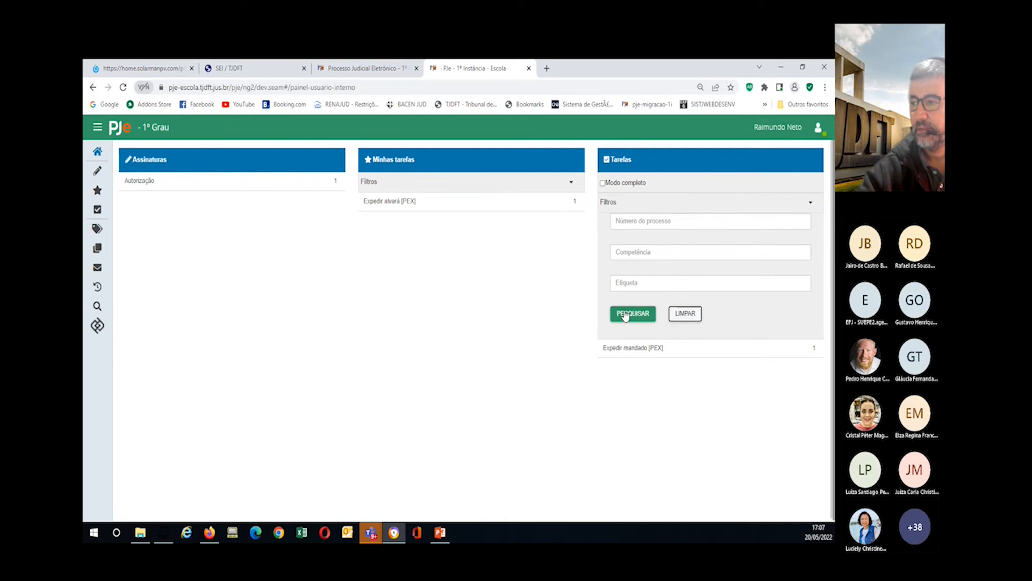
{"action": "left_click", "coordinate": [627, 317]}
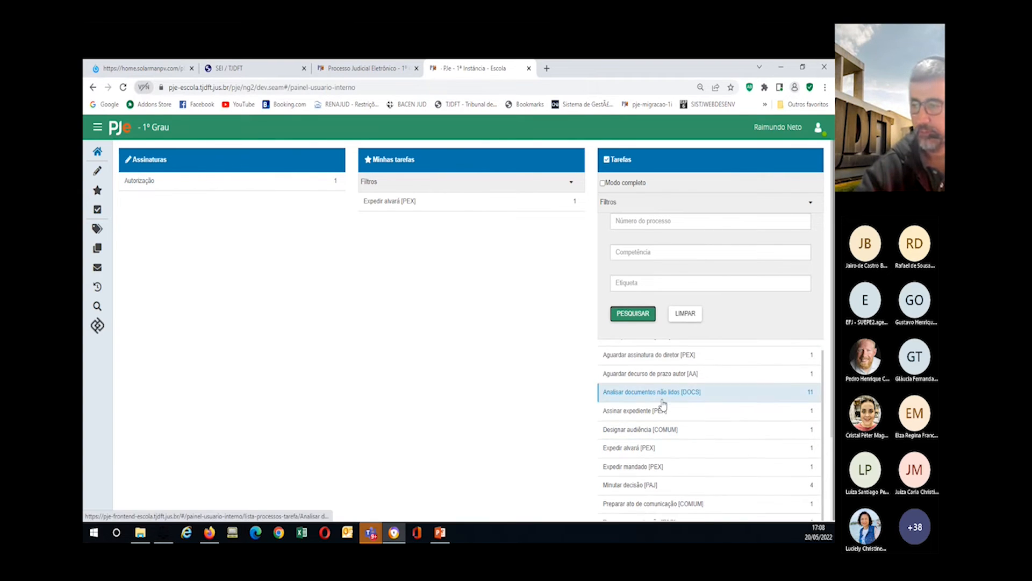
{"action": "scroll", "coordinate": [634, 458], "scroll_direction": "down", "scroll_amount": 3}
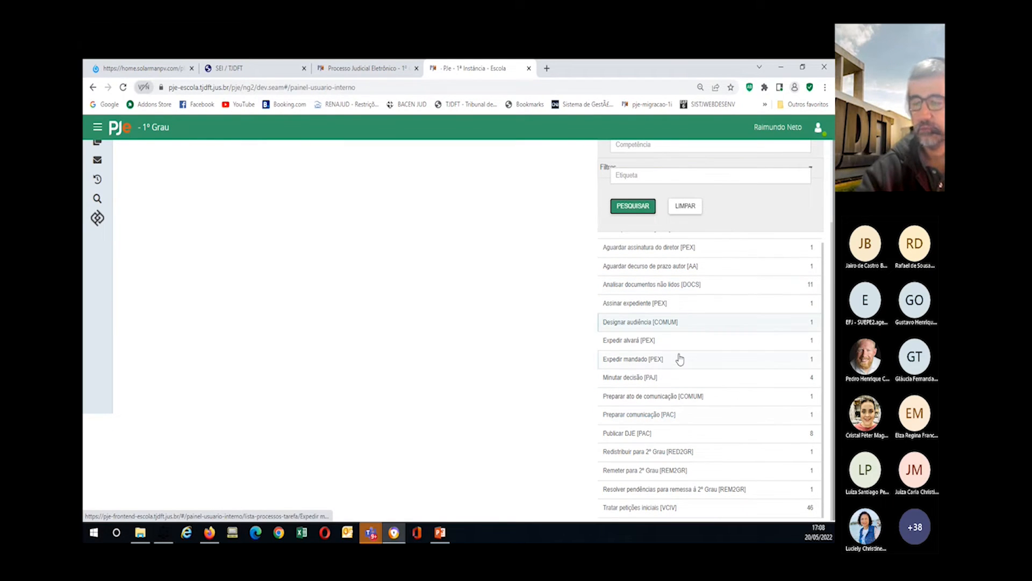
{"action": "left_click", "coordinate": [613, 285]}
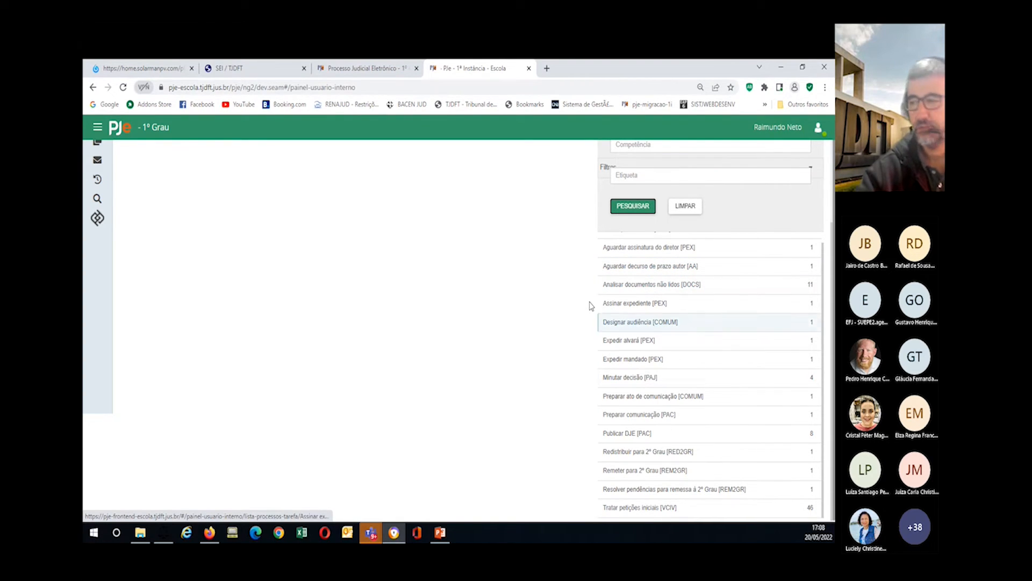
{"action": "left_click", "coordinate": [610, 304]}
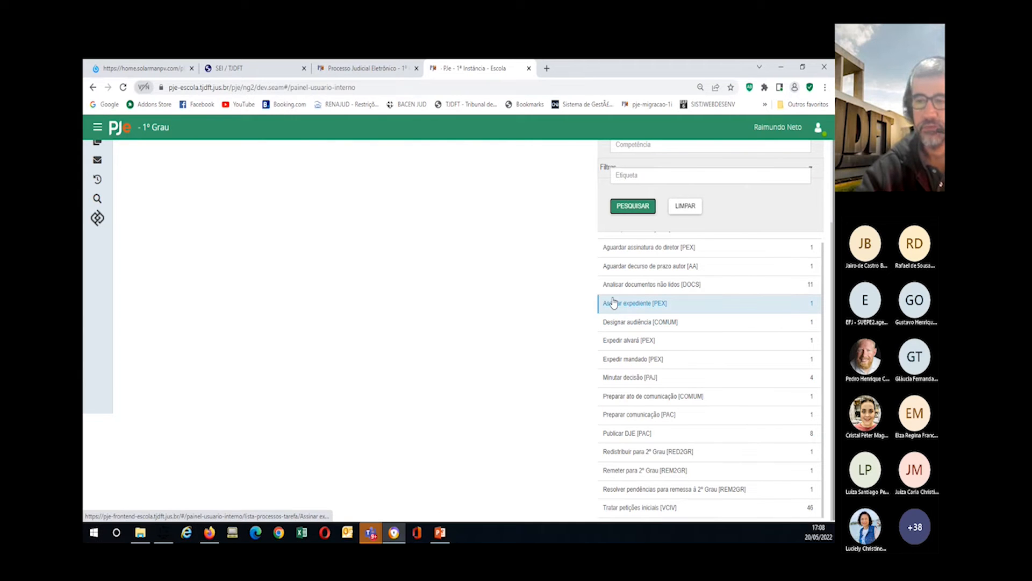
{"action": "scroll", "coordinate": [344, 344], "scroll_direction": "up", "scroll_amount": 3}
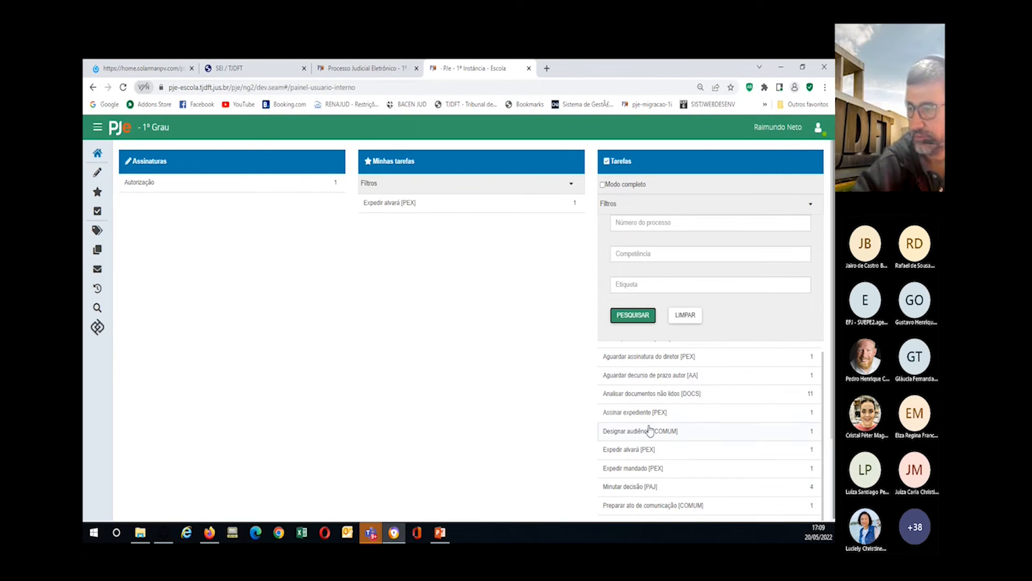
{"action": "scroll", "coordinate": [623, 453], "scroll_direction": "down", "scroll_amount": 1}
Step: Open the Abono de Permanência process from Minutar decisão and go to its registration correction
{"action": "left_click", "coordinate": [627, 433]}
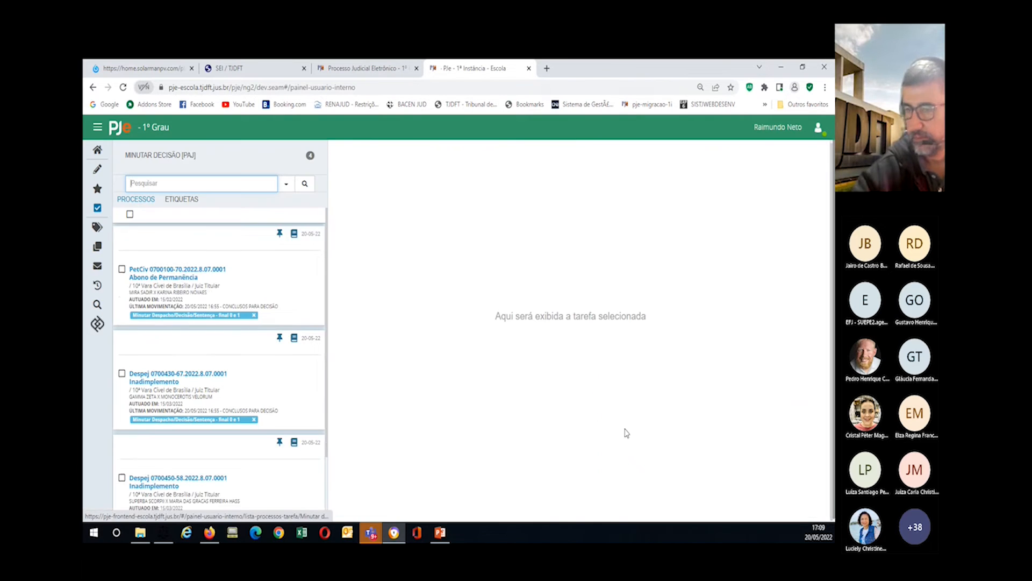
{"action": "left_click", "coordinate": [157, 288]}
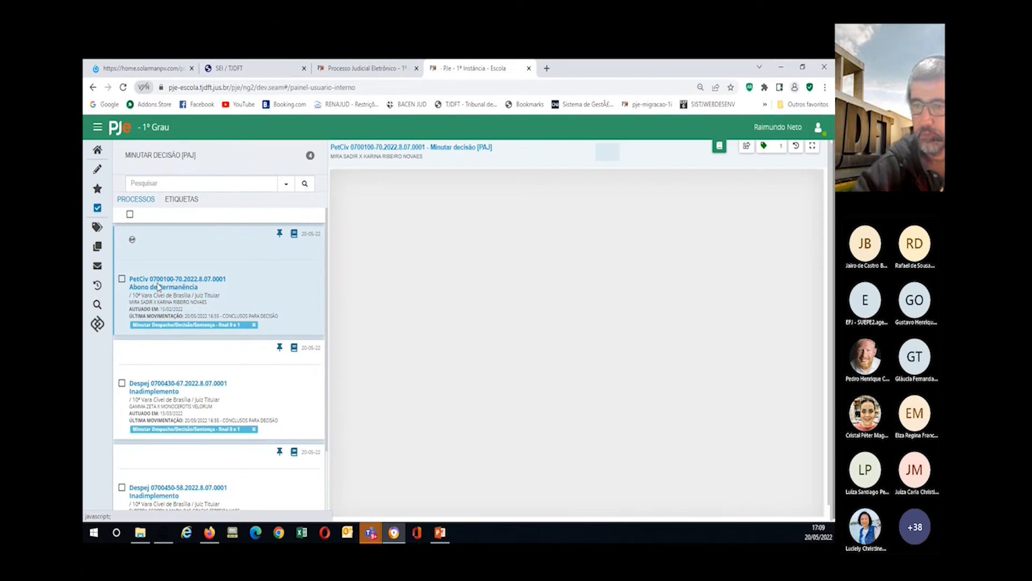
{"action": "left_click", "coordinate": [720, 148]}
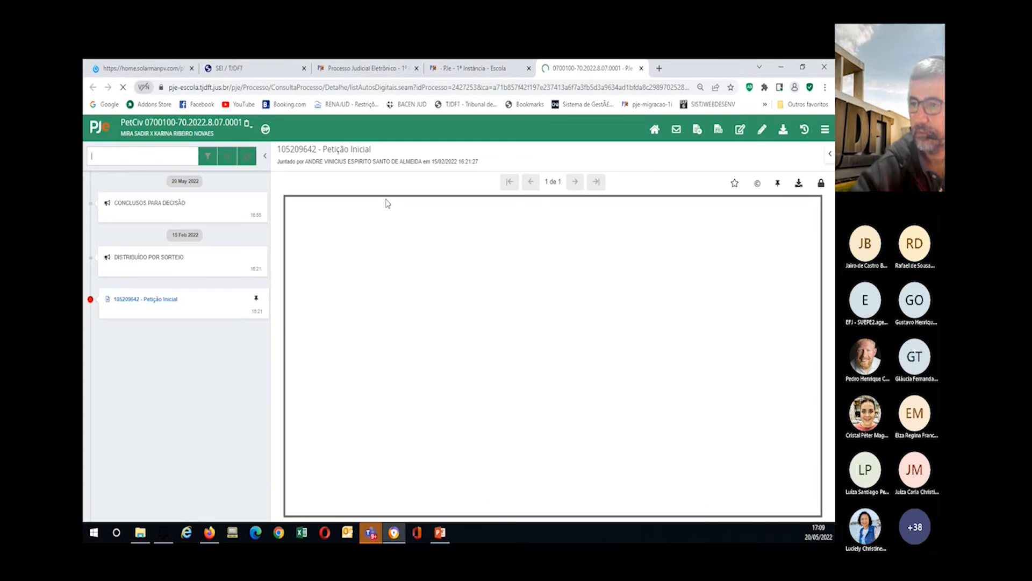
{"action": "left_click", "coordinate": [742, 132]}
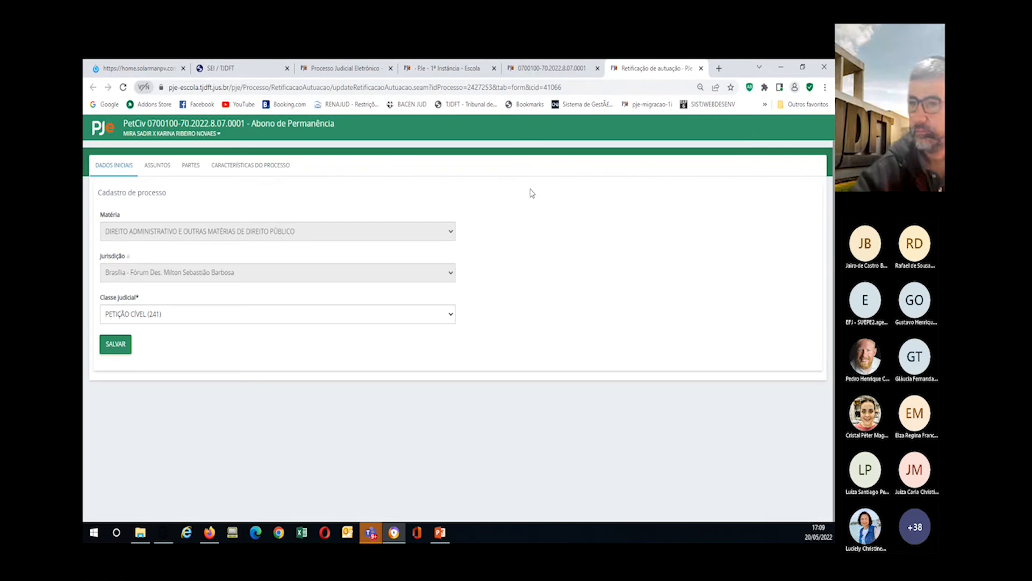
Step: Include Idoso as the process priority and return to the task panel
{"action": "left_click", "coordinate": [224, 166]}
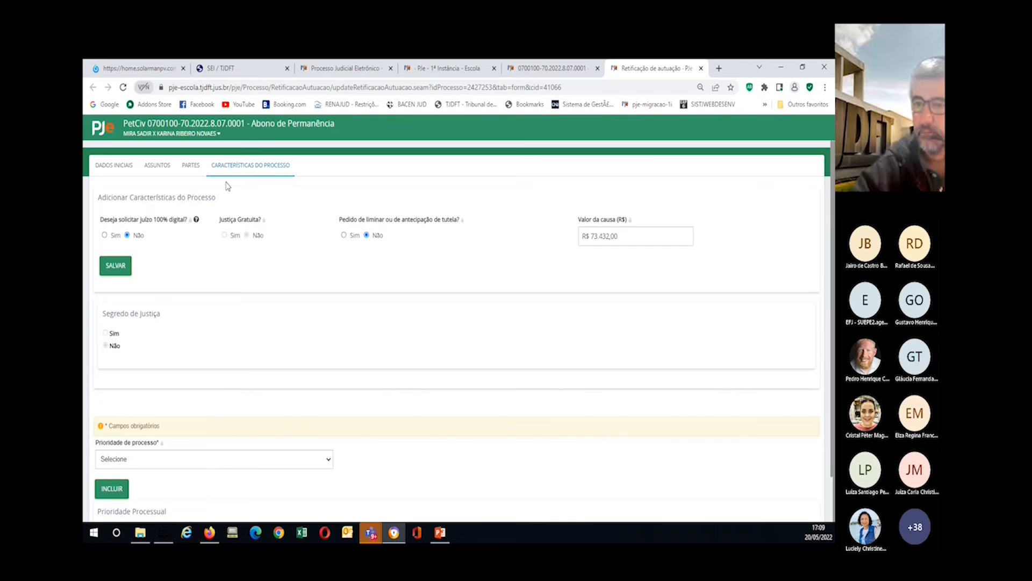
{"action": "left_click", "coordinate": [152, 463]}
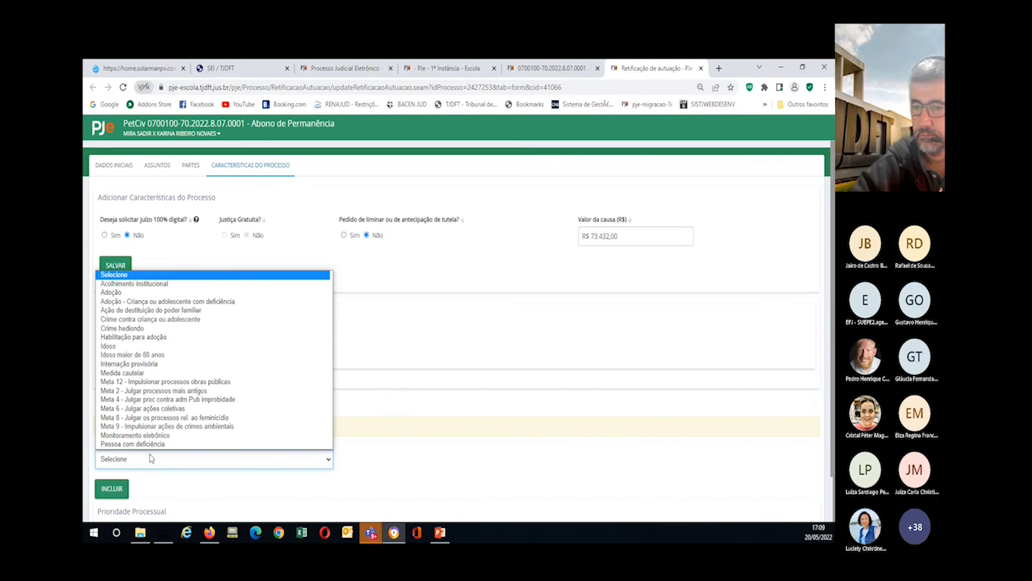
{"action": "scroll", "coordinate": [153, 446], "scroll_direction": "down", "scroll_amount": 1}
{"action": "left_click", "coordinate": [150, 338]}
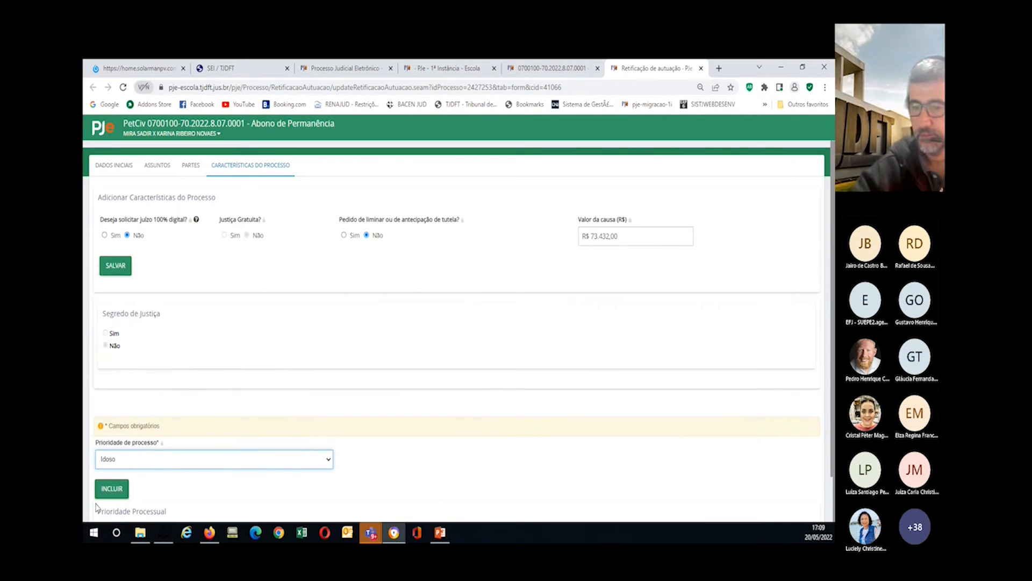
{"action": "left_click", "coordinate": [113, 491]}
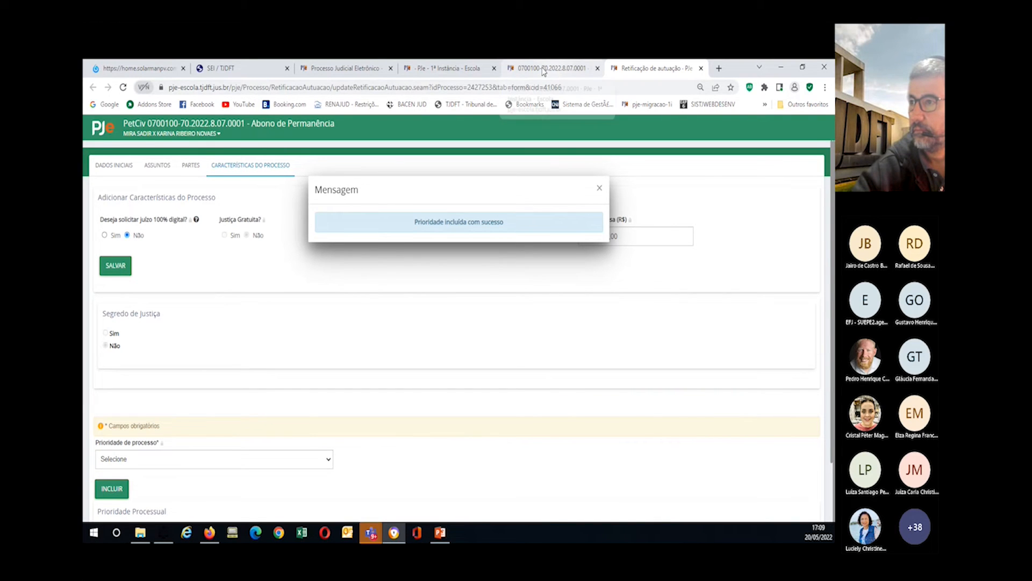
{"action": "left_click", "coordinate": [428, 68]}
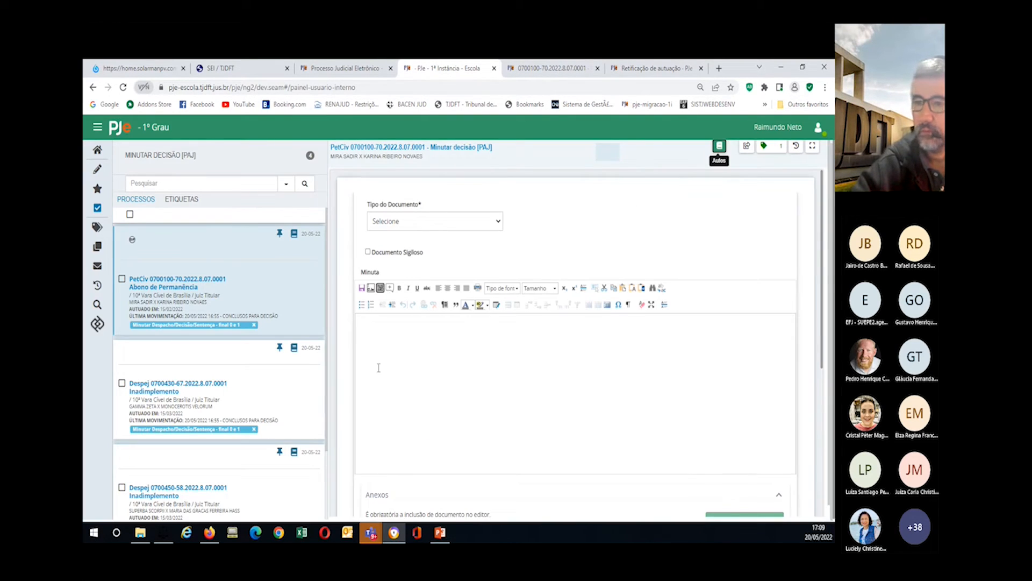
Step: From the dashboard, open the Minutar decisão [PAJ] list, then show the Etiquetas tag list
{"action": "left_click", "coordinate": [164, 291]}
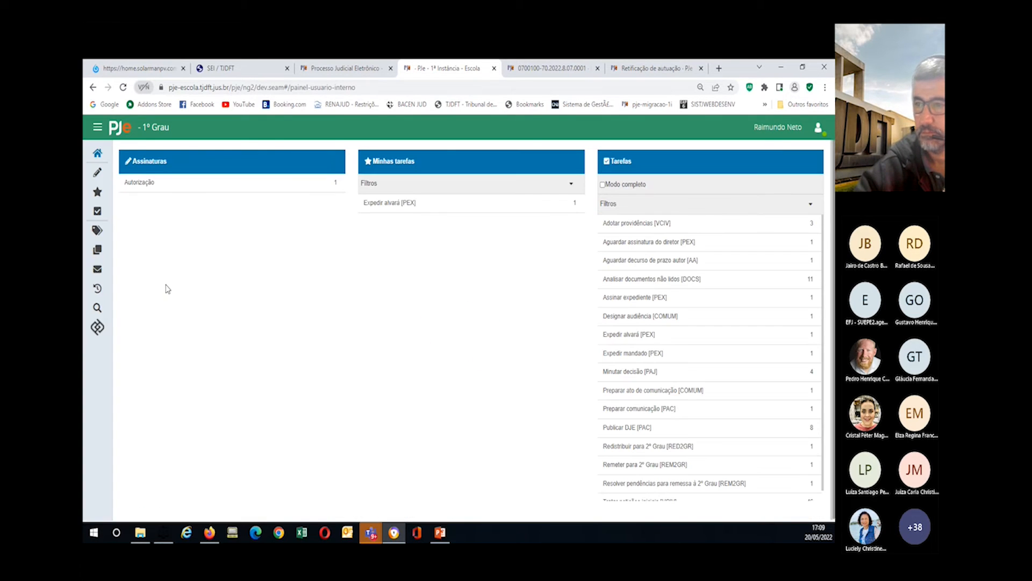
{"action": "scroll", "coordinate": [650, 396], "scroll_direction": "down", "scroll_amount": 1}
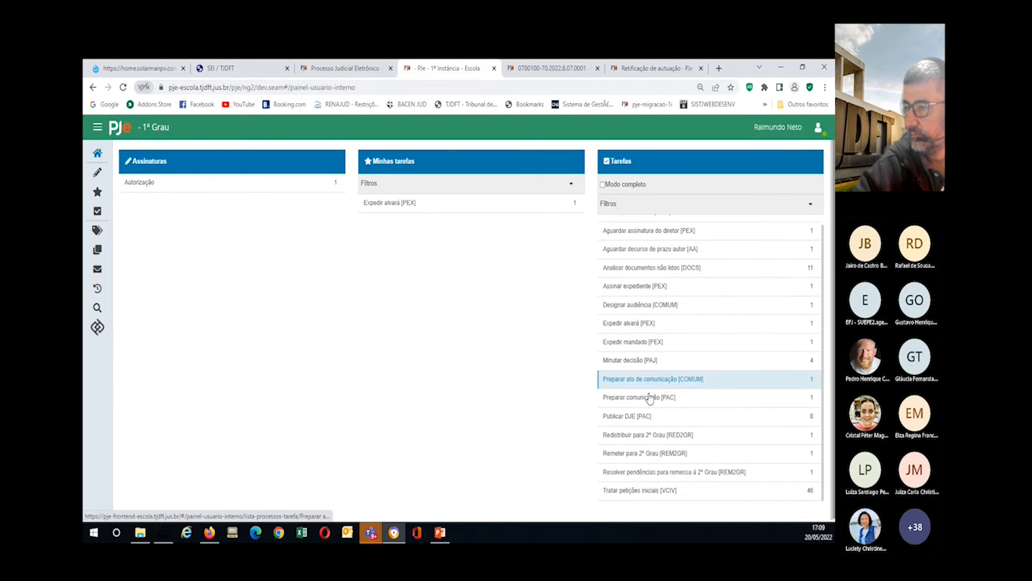
{"action": "left_click", "coordinate": [643, 360]}
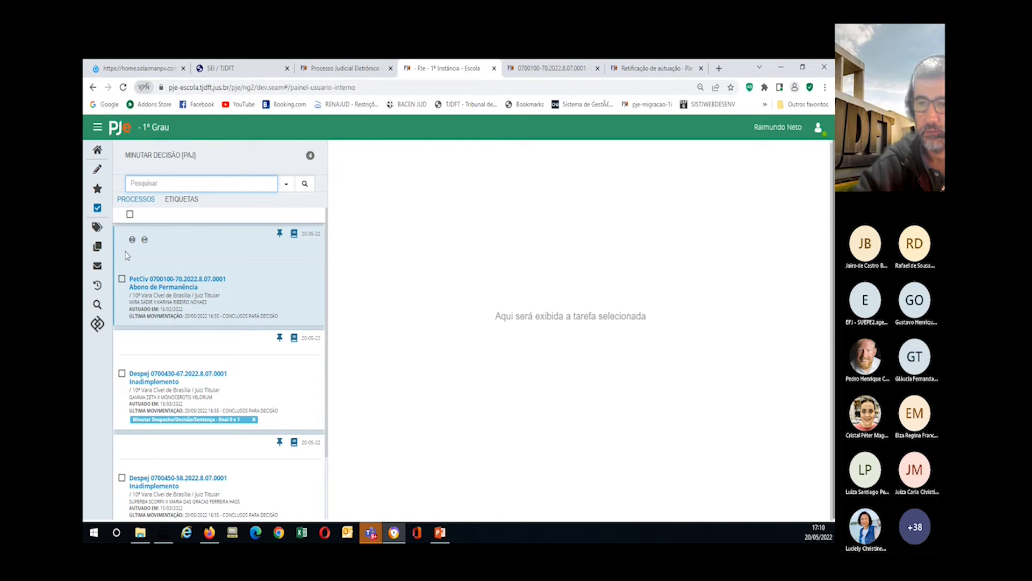
{"action": "left_click", "coordinate": [97, 226]}
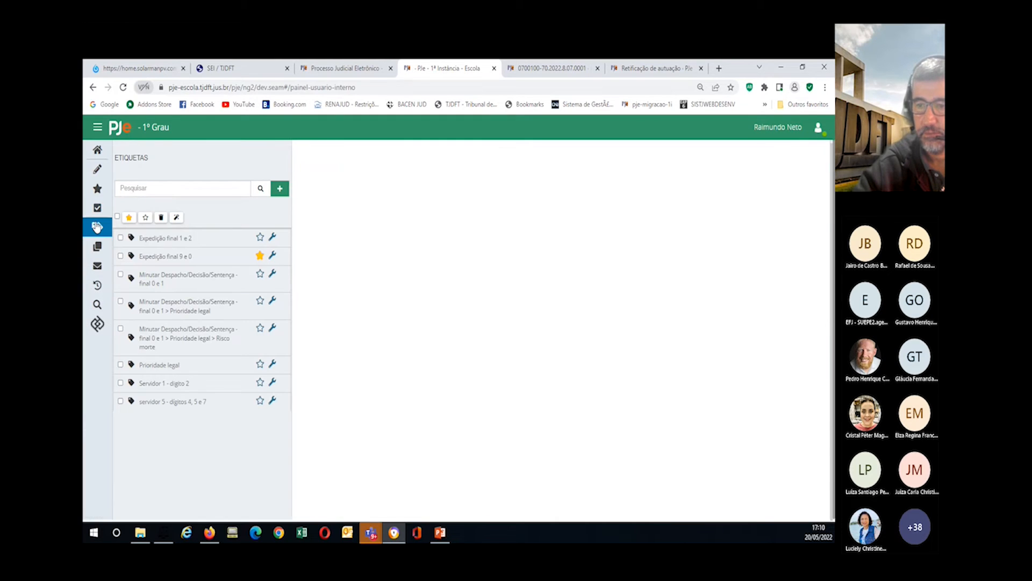
Step: Run automatic application of the nested Prioridade legal tag on matching processes
{"action": "left_click", "coordinate": [120, 302]}
{"action": "left_click", "coordinate": [176, 216]}
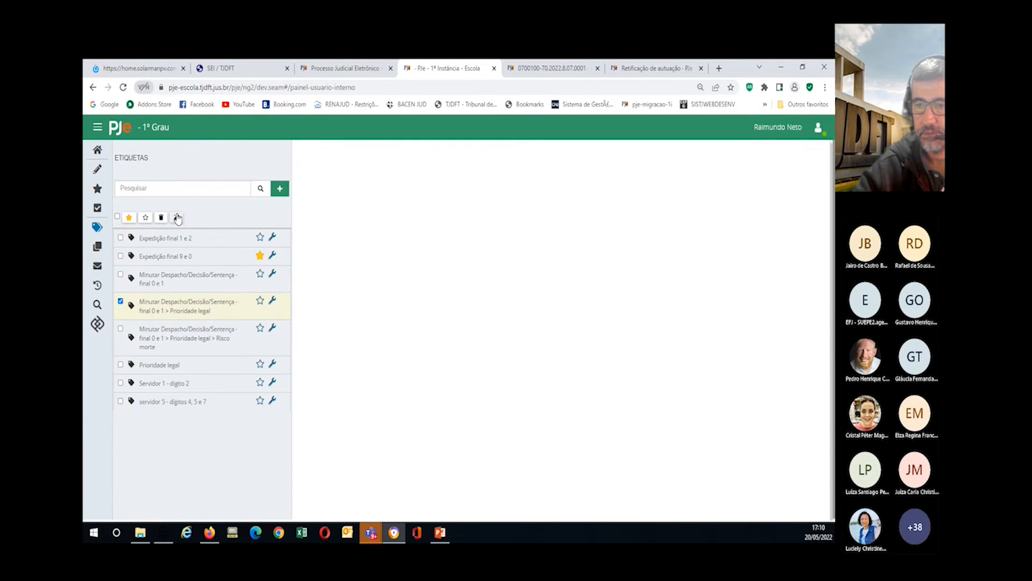
{"action": "left_click", "coordinate": [782, 313]}
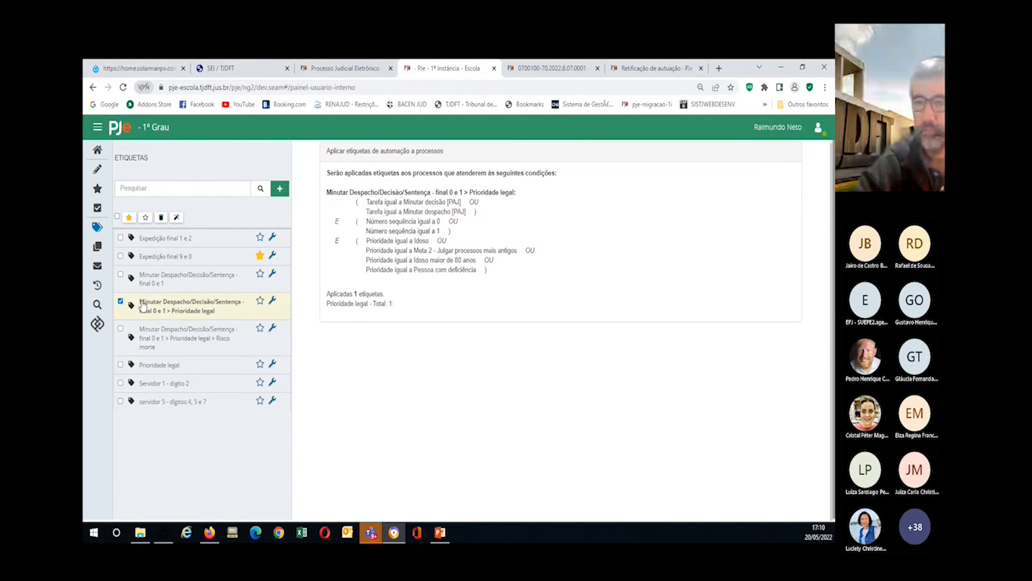
Step: Unfavourite Expedição final 9 e 0 and open the Minutar decisão [PAJ] list from the dashboard
{"action": "left_click", "coordinate": [260, 256]}
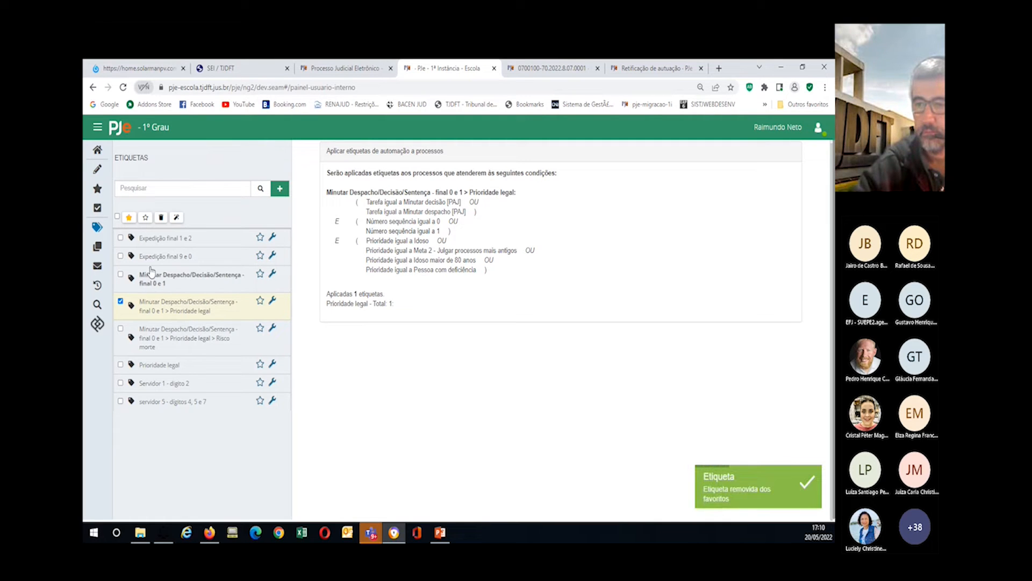
{"action": "left_click", "coordinate": [98, 150]}
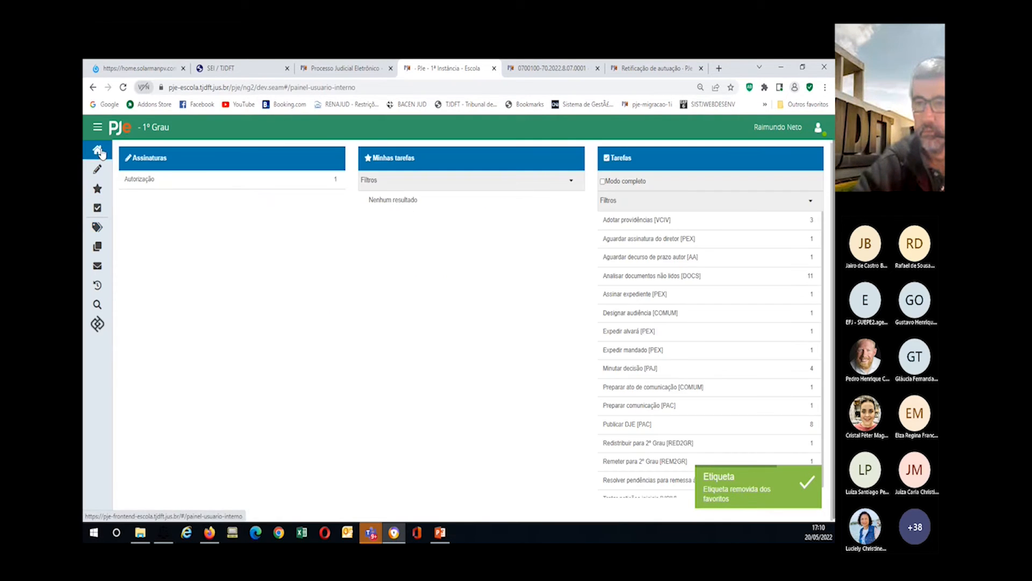
{"action": "left_click", "coordinate": [639, 369]}
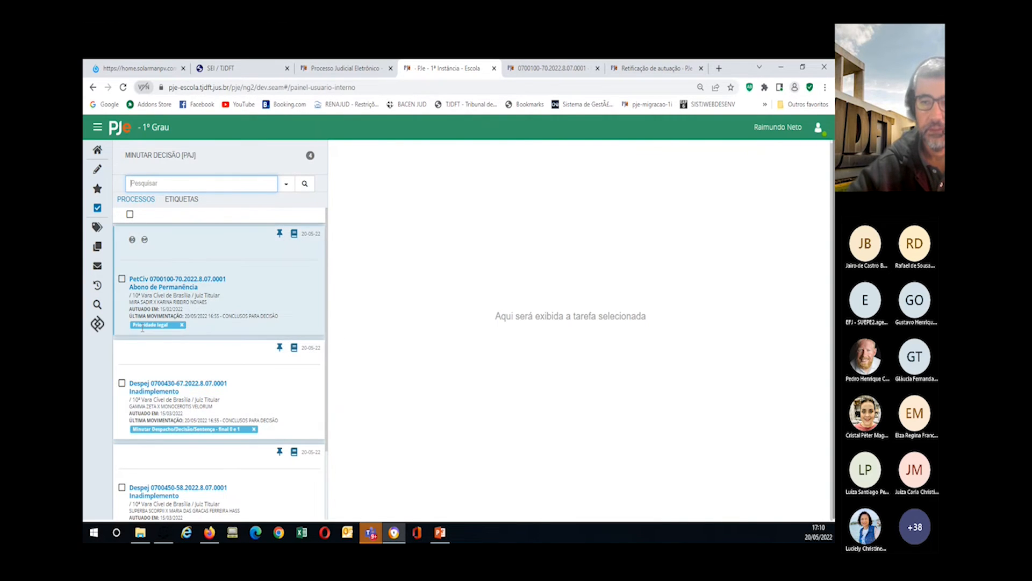
Step: Star the top-level Prioridade legal tag as a favourite, then return to the tag list
{"action": "left_click", "coordinate": [97, 229]}
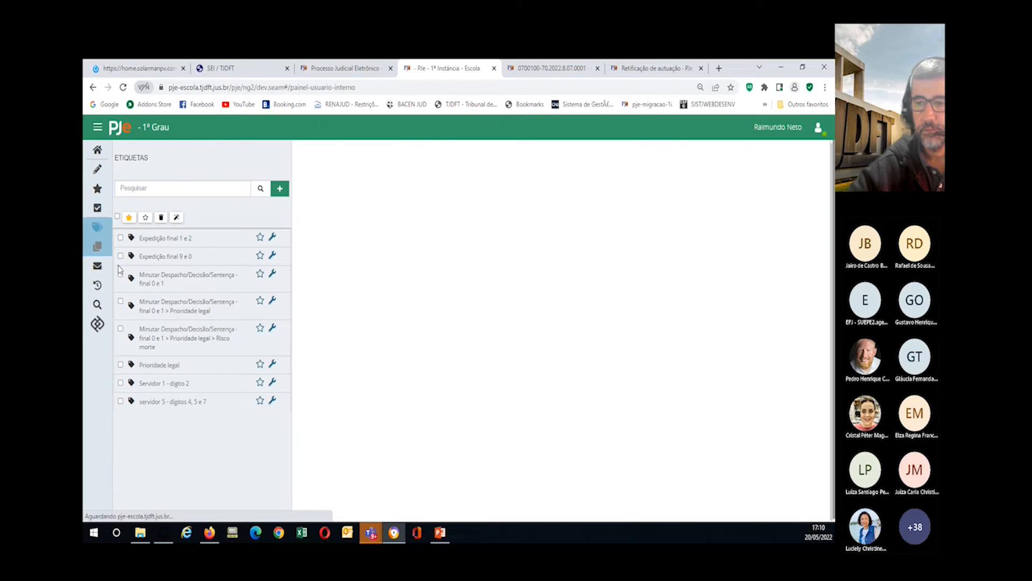
{"action": "left_click", "coordinate": [259, 364]}
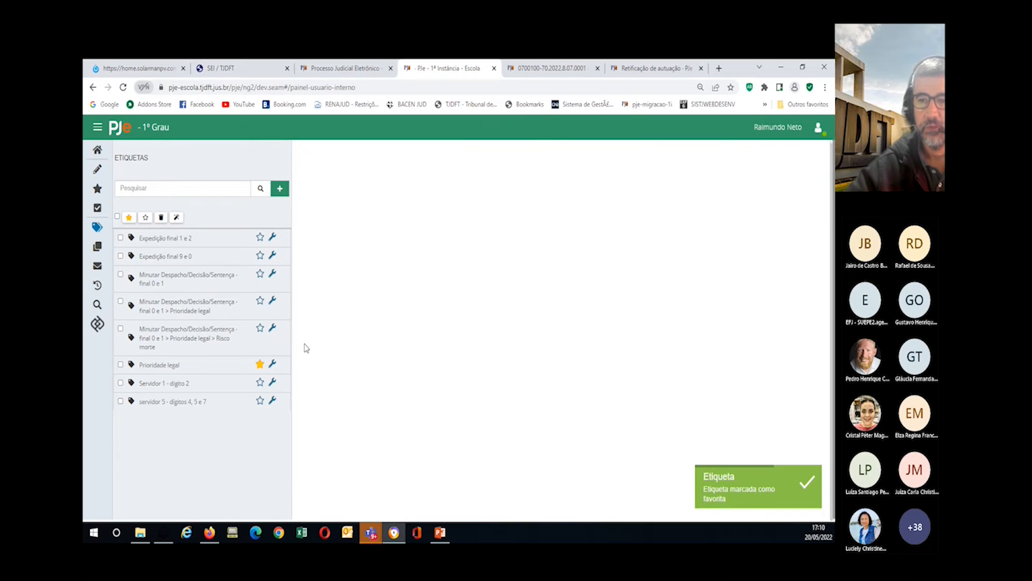
{"action": "left_click", "coordinate": [97, 150]}
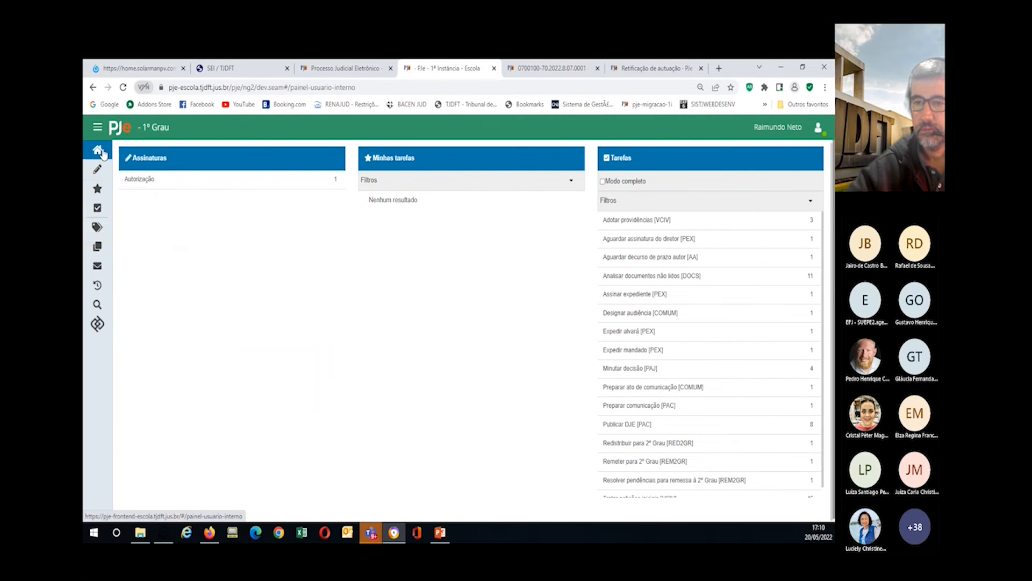
{"action": "left_click", "coordinate": [102, 230]}
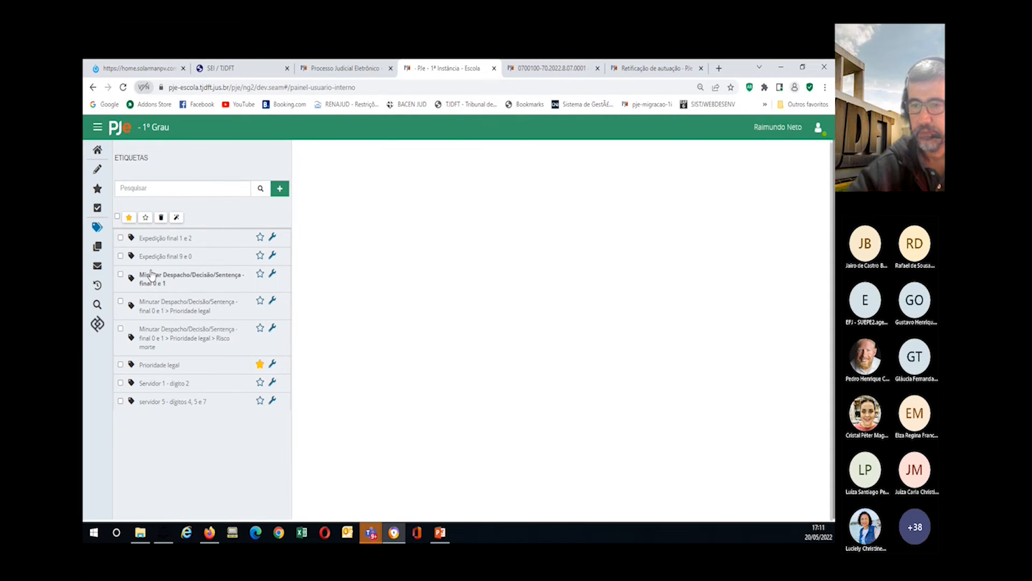
Step: Star the Prioridade legal sub-tag under Minutar Despacho/Decisão/Sentença - final 0 e 1, then go home
{"action": "left_click", "coordinate": [260, 302]}
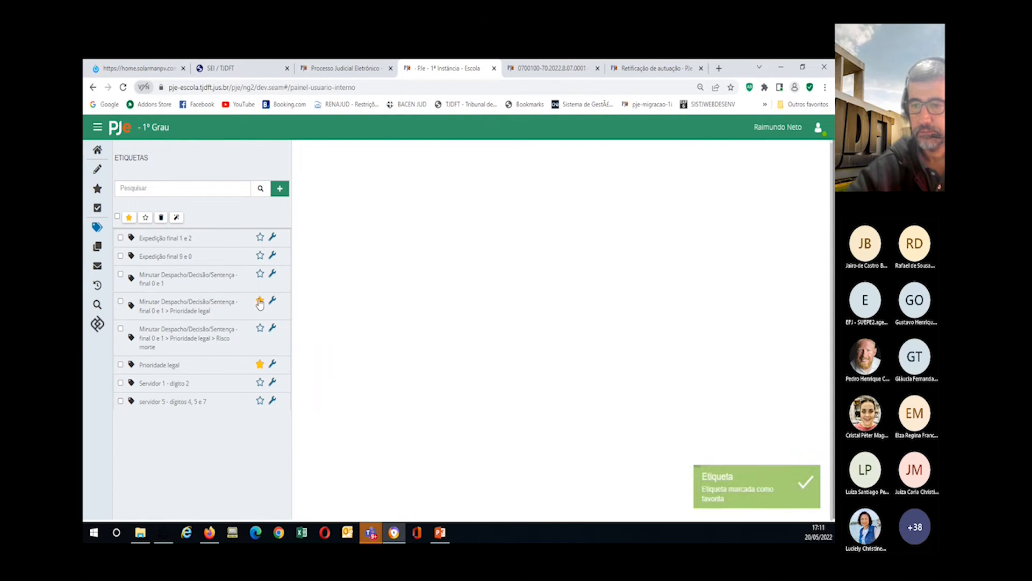
{"action": "mouse_move", "coordinate": [101, 234]}
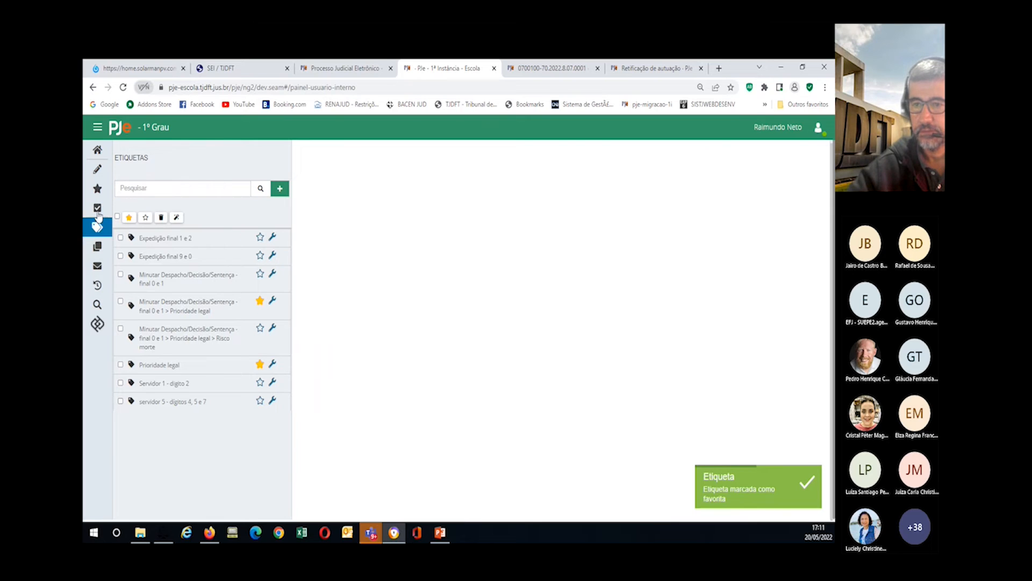
{"action": "left_click", "coordinate": [98, 153]}
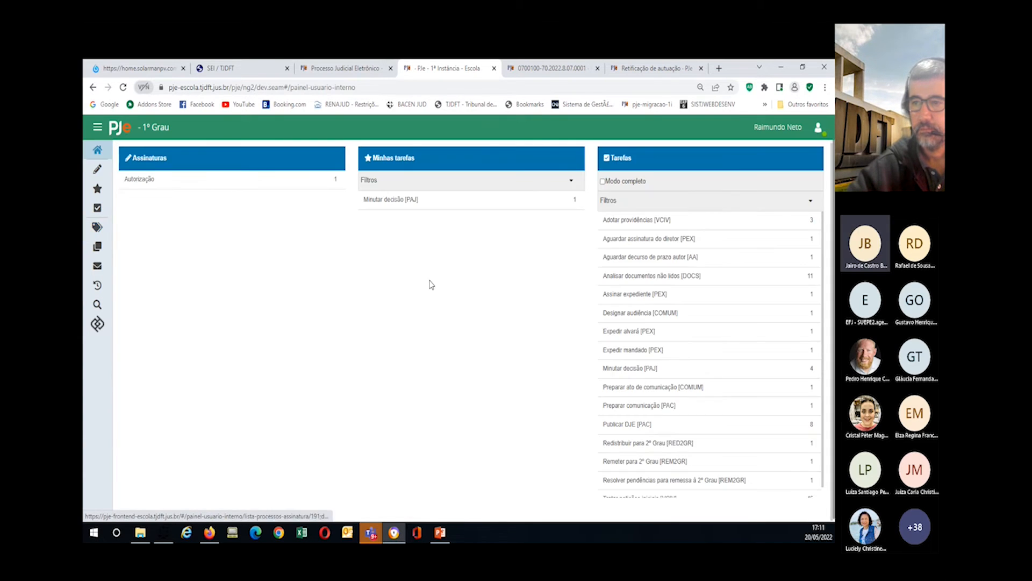
Step: Open Minutar decisão [PAJ] from Minhas tarefas to see the Abono de Permanência process
{"action": "left_click", "coordinate": [367, 200]}
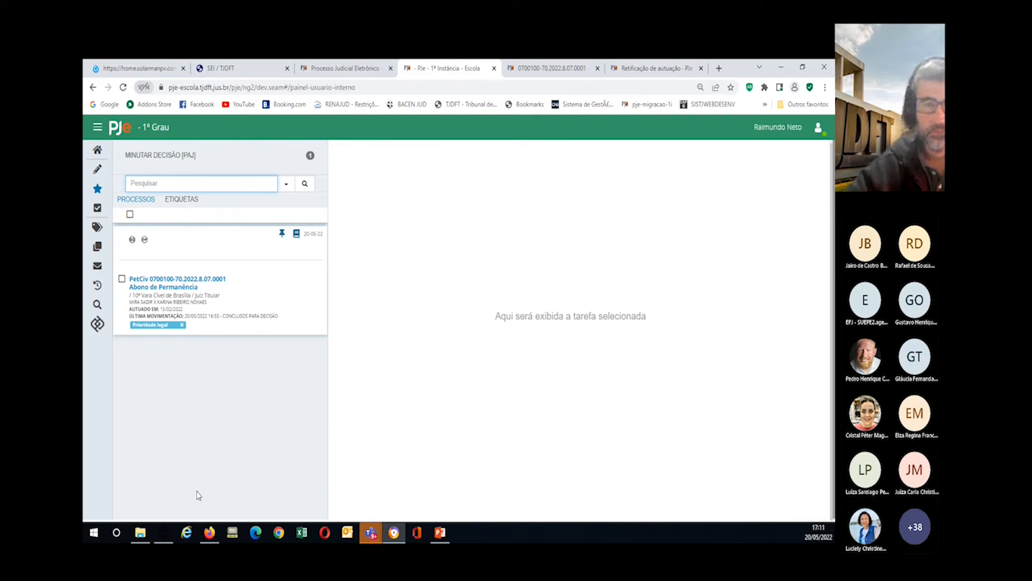
{"action": "mouse_move", "coordinate": [144, 533]}
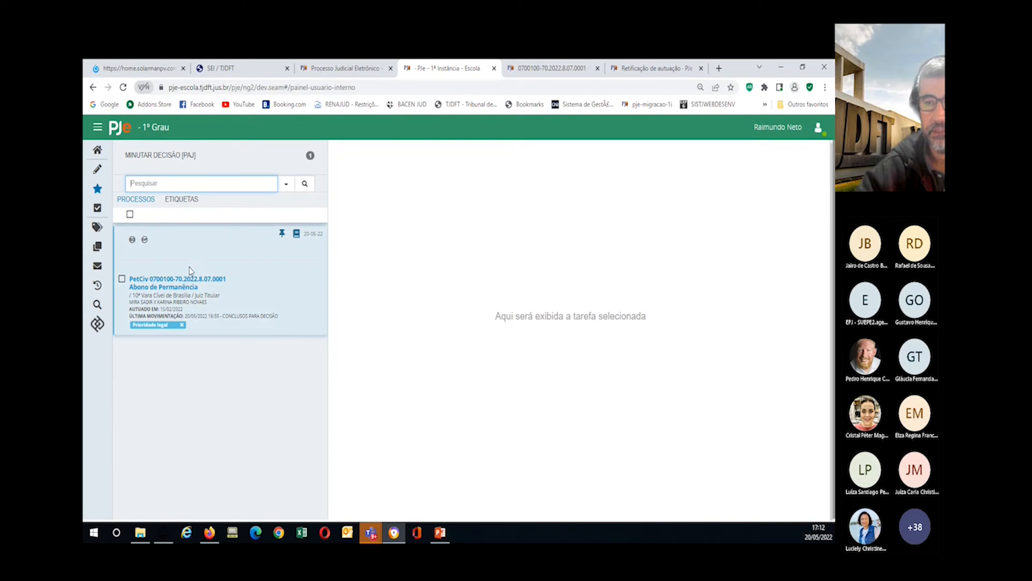
Step: Review the Expedientes panel's 8 pending communications, then return to the dashboard
{"action": "left_click", "coordinate": [98, 267]}
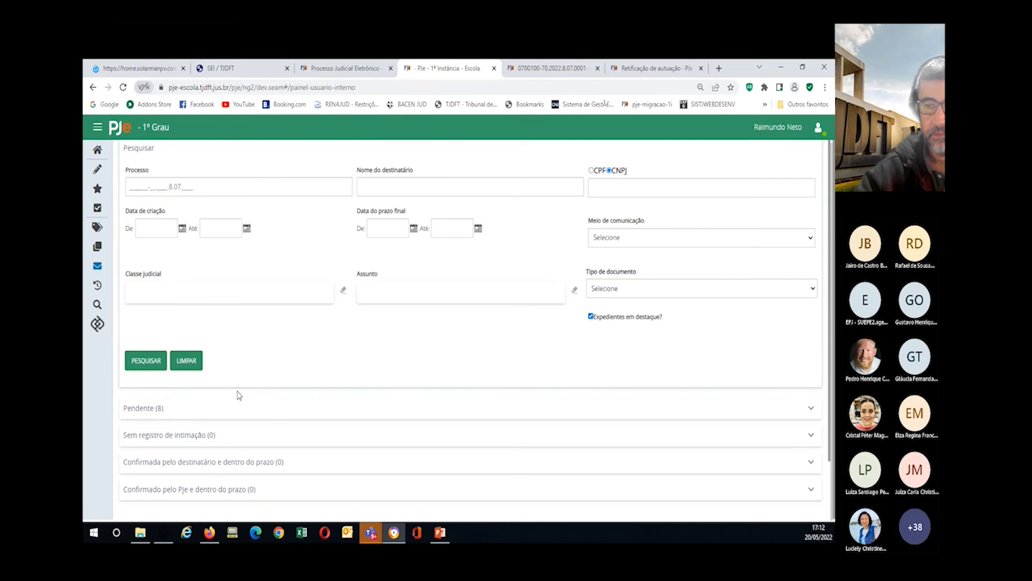
{"action": "scroll", "coordinate": [239, 396], "scroll_direction": "down", "scroll_amount": 1}
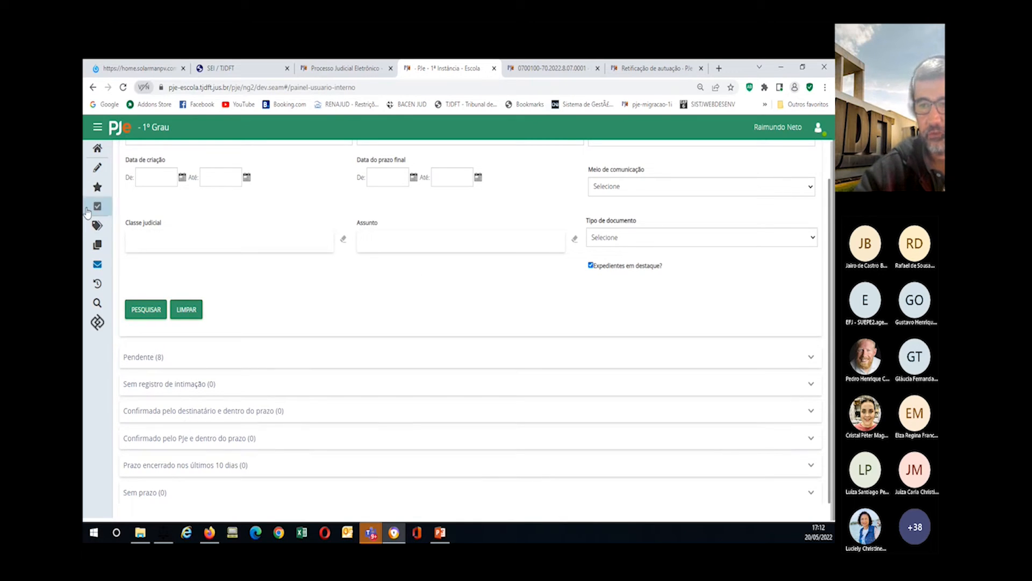
{"action": "left_click", "coordinate": [98, 156]}
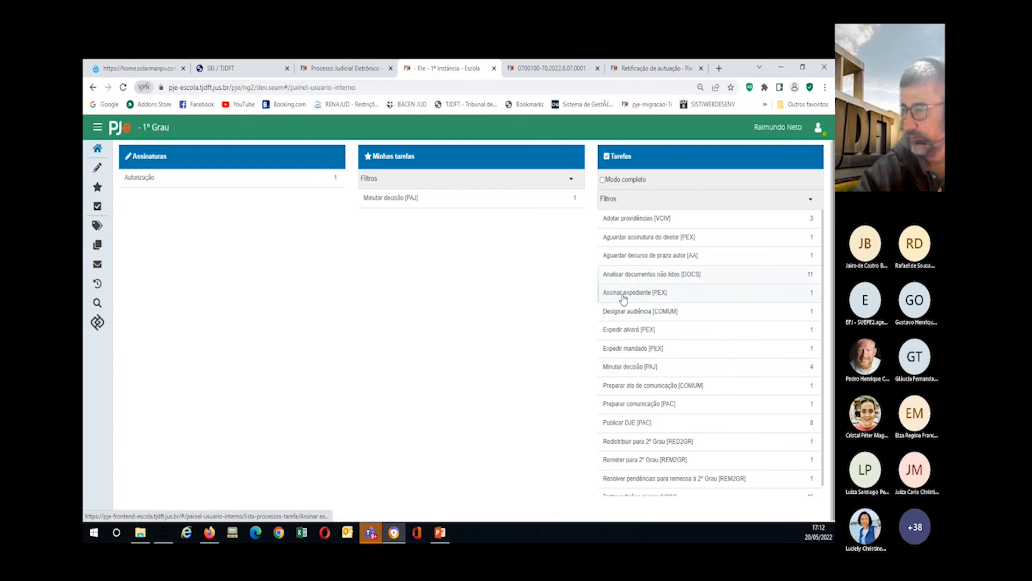
Step: Open the Alienação Fiduciária process from the Expedir alvará [PEX] task list, then the Etiquetas list
{"action": "left_click", "coordinate": [627, 330]}
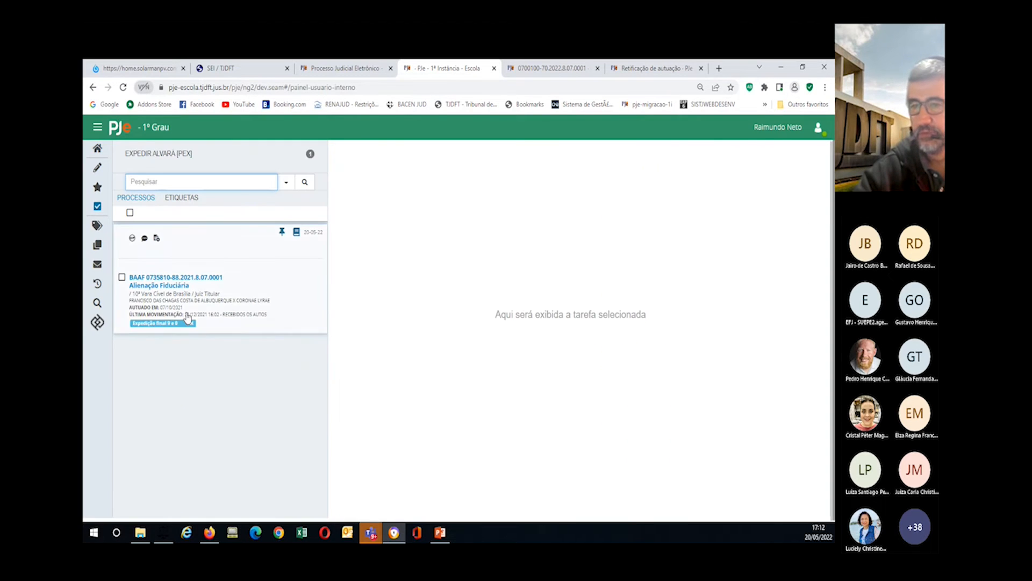
{"action": "left_click", "coordinate": [166, 279]}
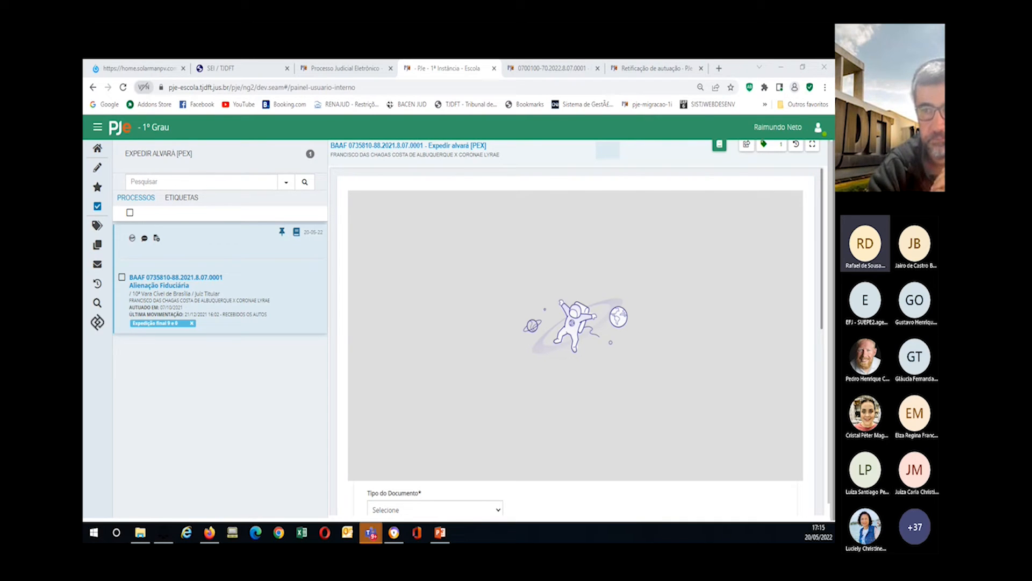
{"action": "left_click", "coordinate": [97, 225]}
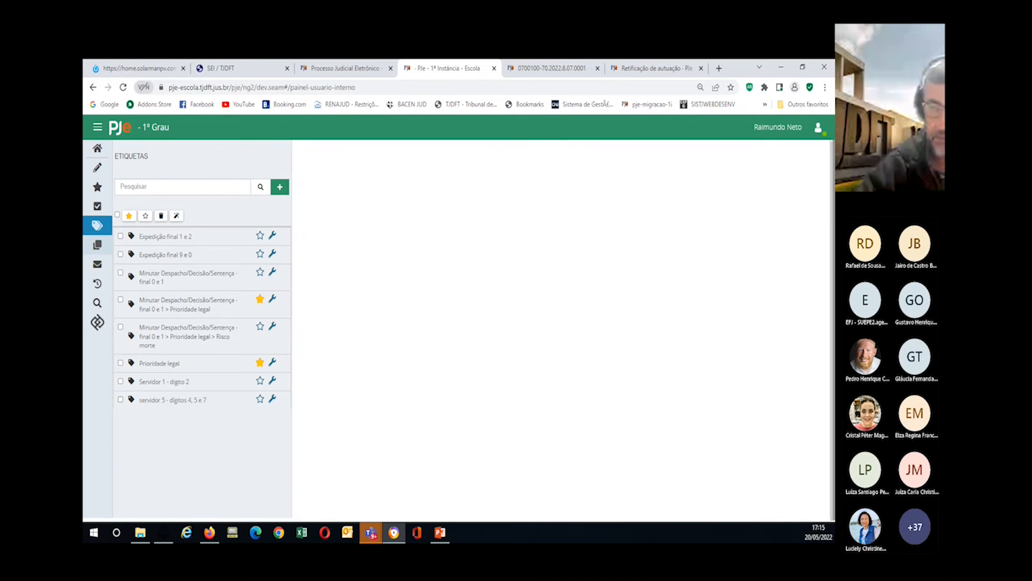
Step: Create a new tag named with the user's name plus '0 e 1 - Expedição', automated by process number
{"action": "left_click", "coordinate": [279, 187]}
{"action": "left_click", "coordinate": [326, 194]}
{"action": "type", "text": "Rafae"}
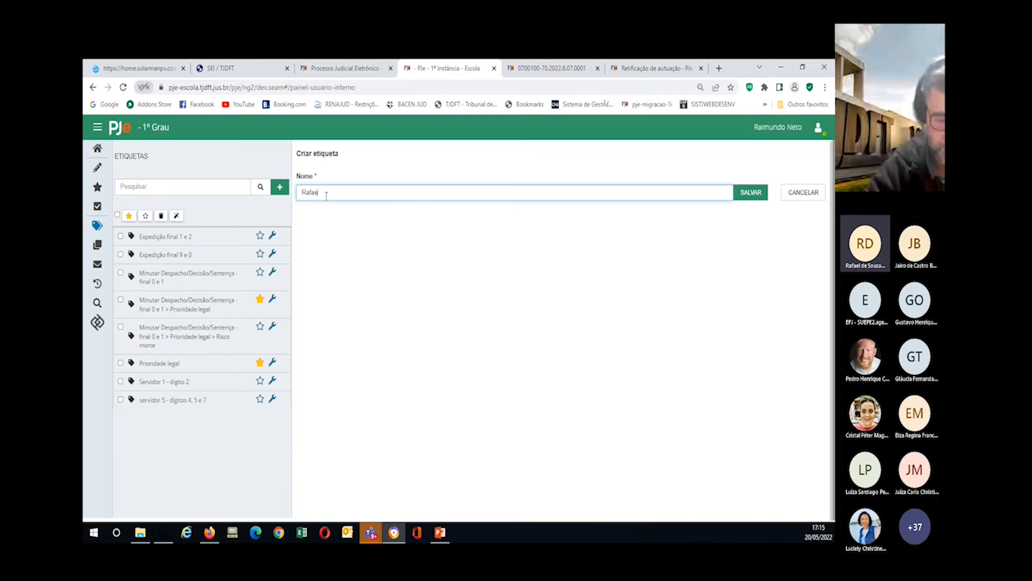
{"action": "type", "text": "l 0 e 1"}
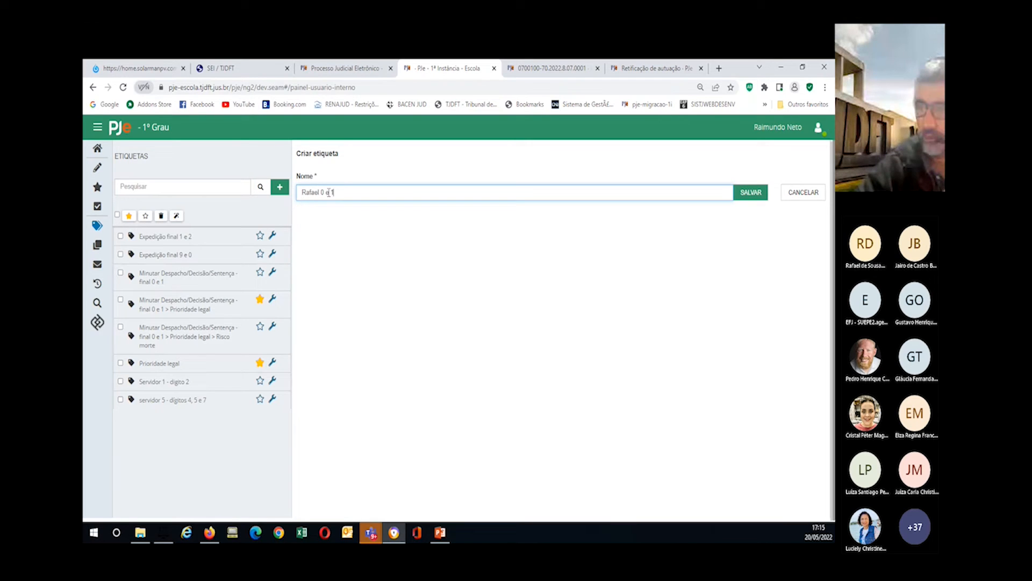
{"action": "type", "text": " - Expedição"}
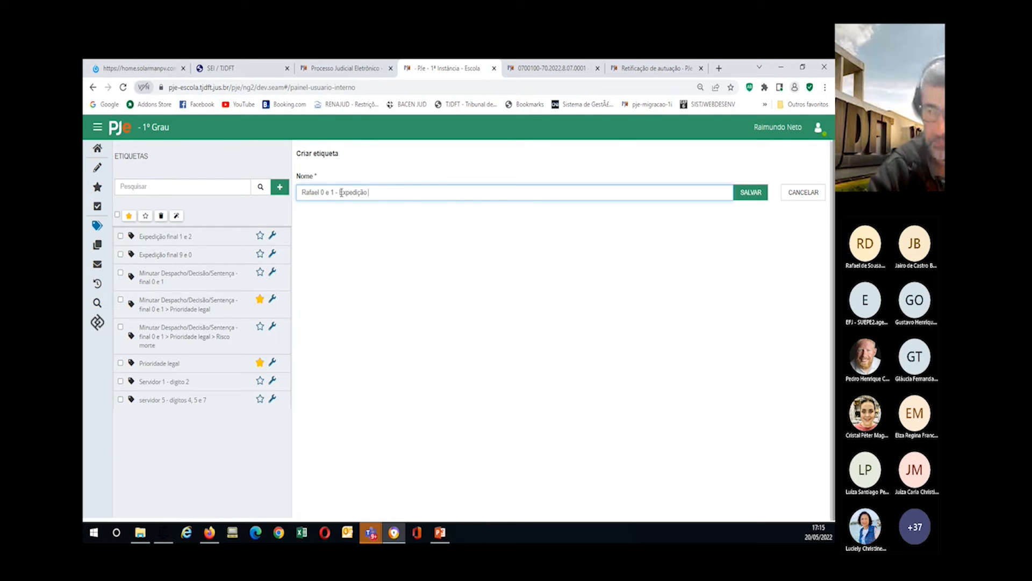
{"action": "left_click", "coordinate": [742, 194]}
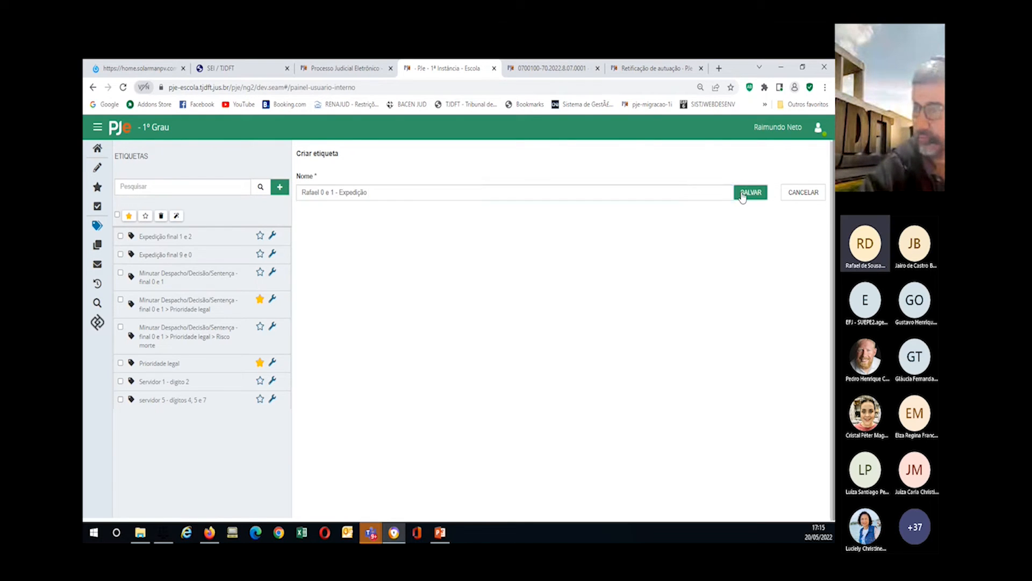
{"action": "left_click", "coordinate": [303, 288]}
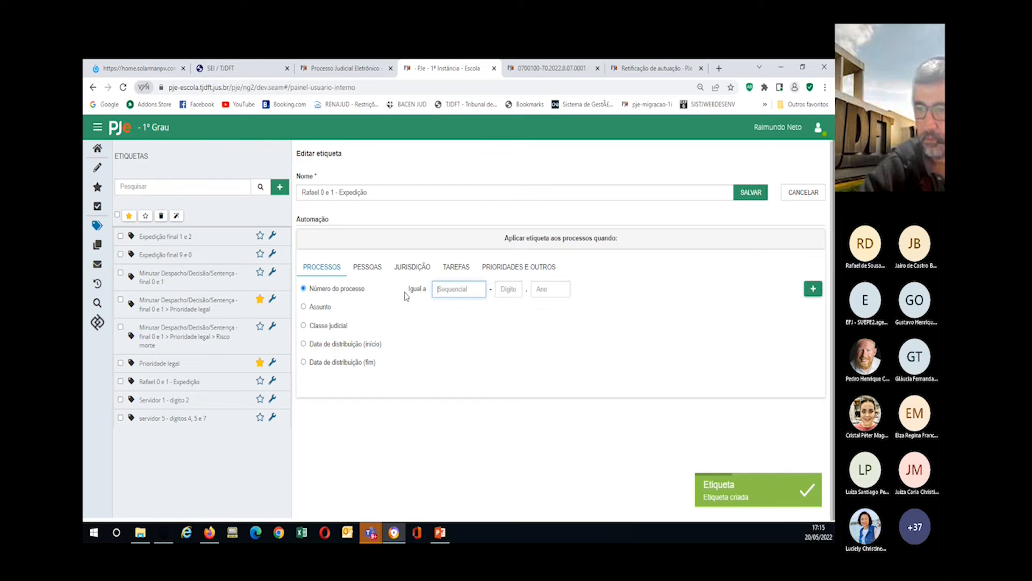
Step: Add a rule matching process sequential number 0 or 1
{"action": "type", "text": "0"}
{"action": "left_click", "coordinate": [813, 289]}
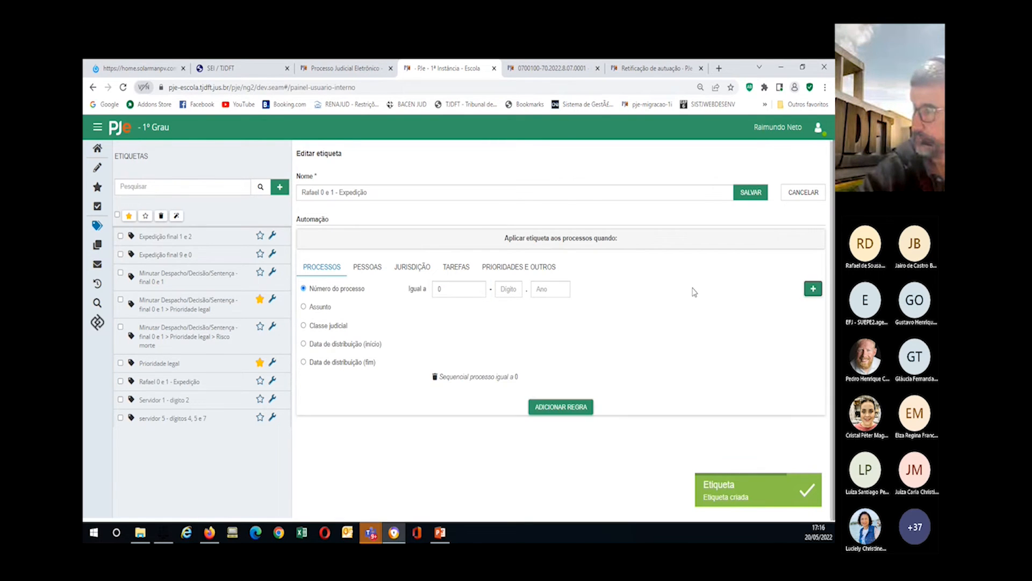
{"action": "left_click_drag", "start_coordinate": [450, 291], "coordinate": [423, 299]}
{"action": "type", "text": "1"}
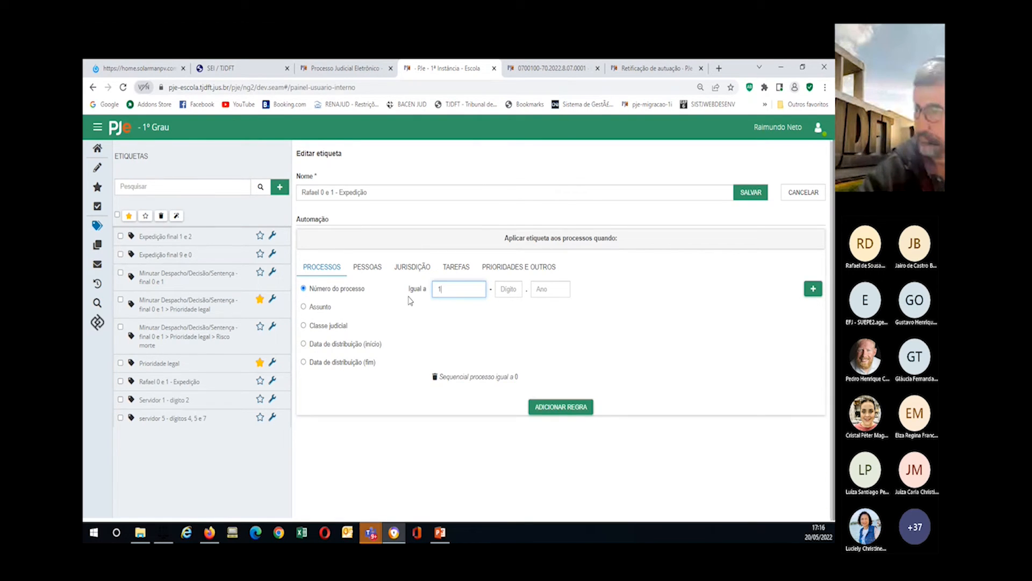
{"action": "left_click", "coordinate": [813, 288]}
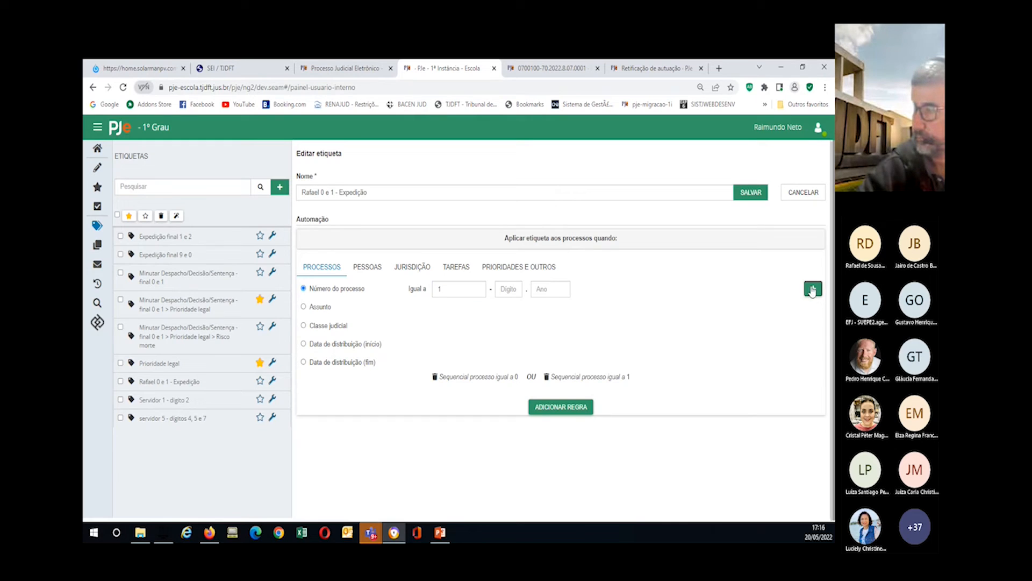
{"action": "left_click", "coordinate": [538, 407]}
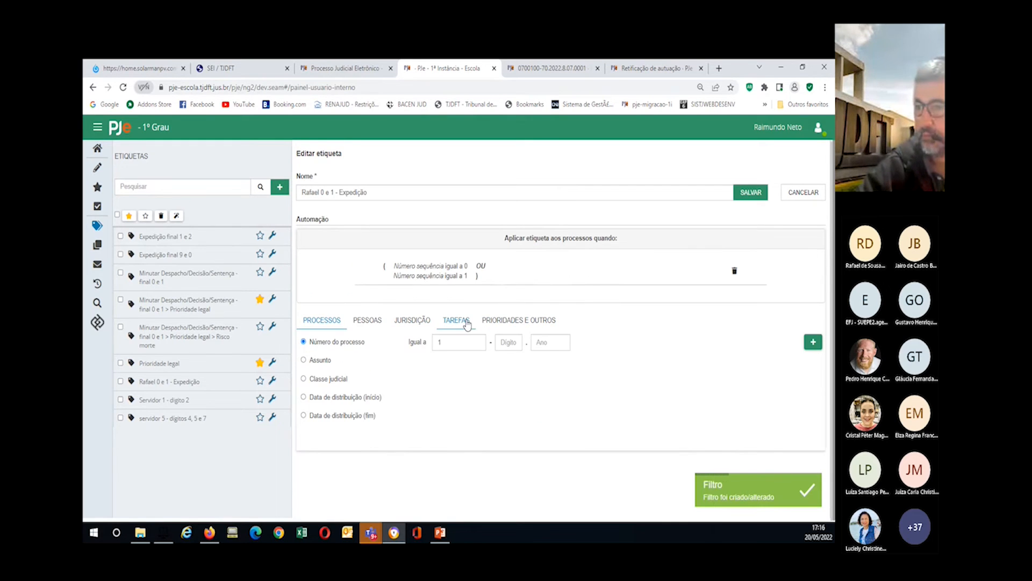
{"action": "left_click", "coordinate": [467, 321]}
Step: Add a task rule for Expedir mandado [PEX] or Expedir ofício [PEX], then unfavourite both Prioridade legal tags
{"action": "left_click", "coordinate": [304, 342]}
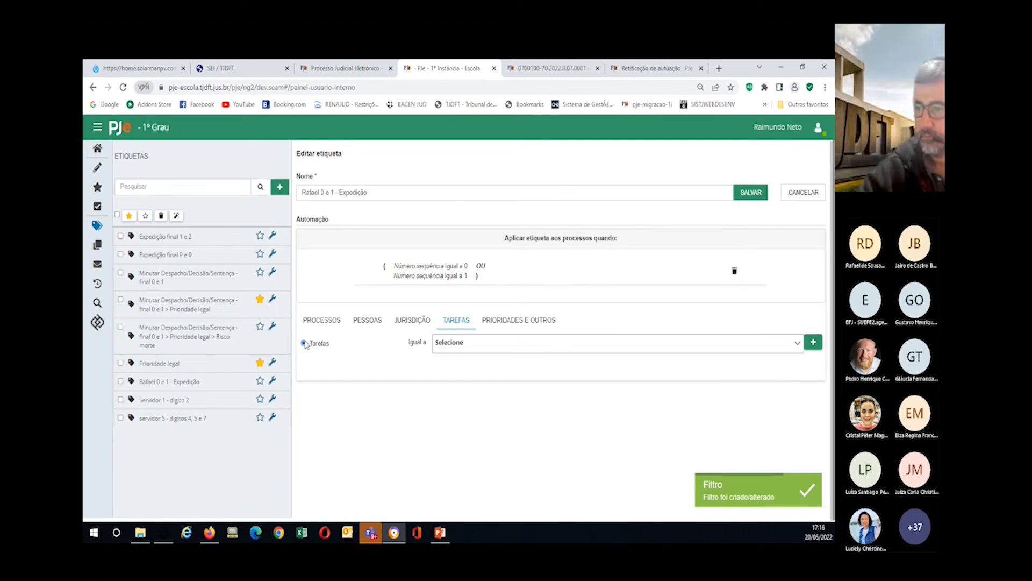
{"action": "left_click", "coordinate": [453, 344]}
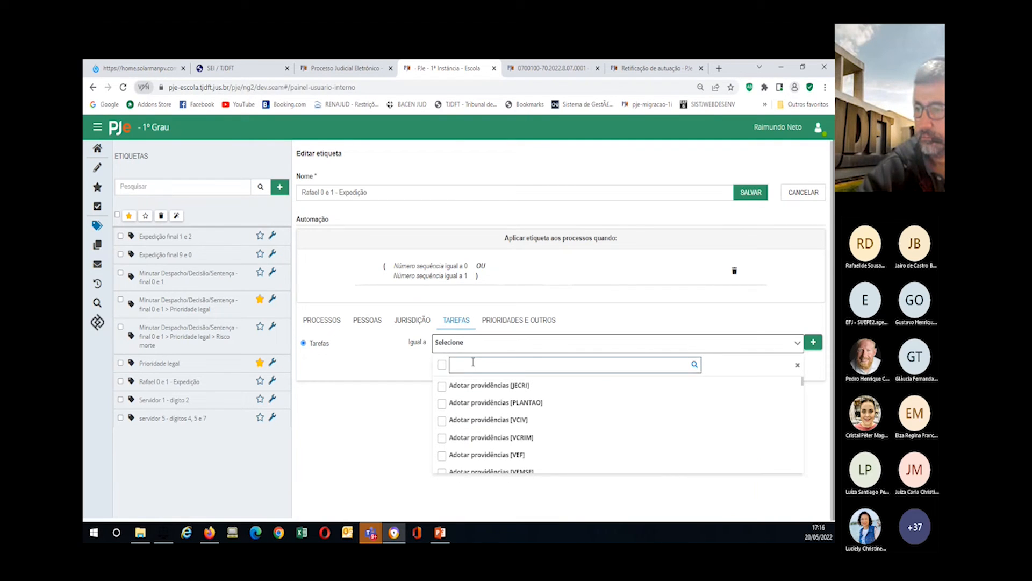
{"action": "type", "text": "expedir"}
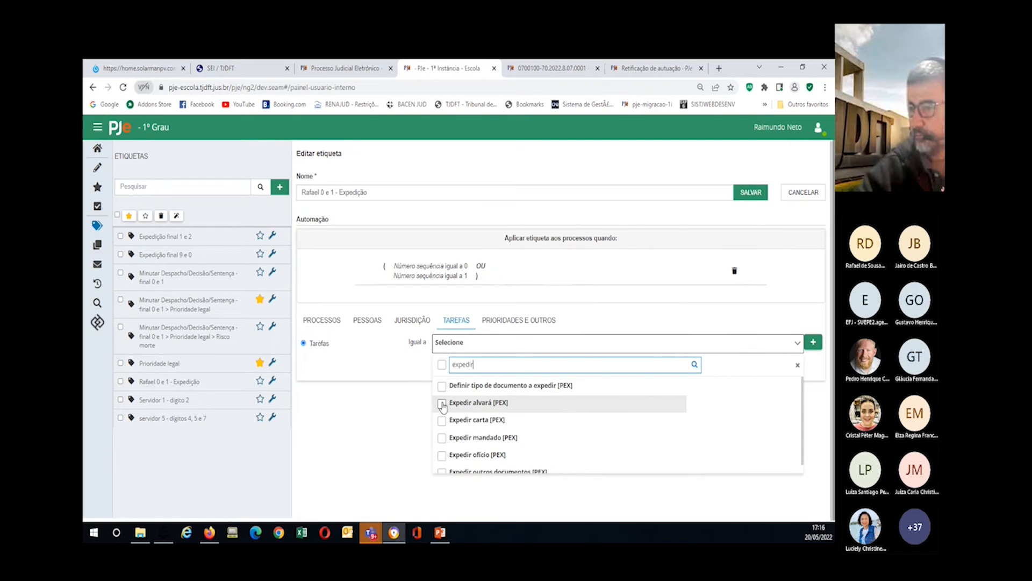
{"action": "left_click", "coordinate": [442, 439]}
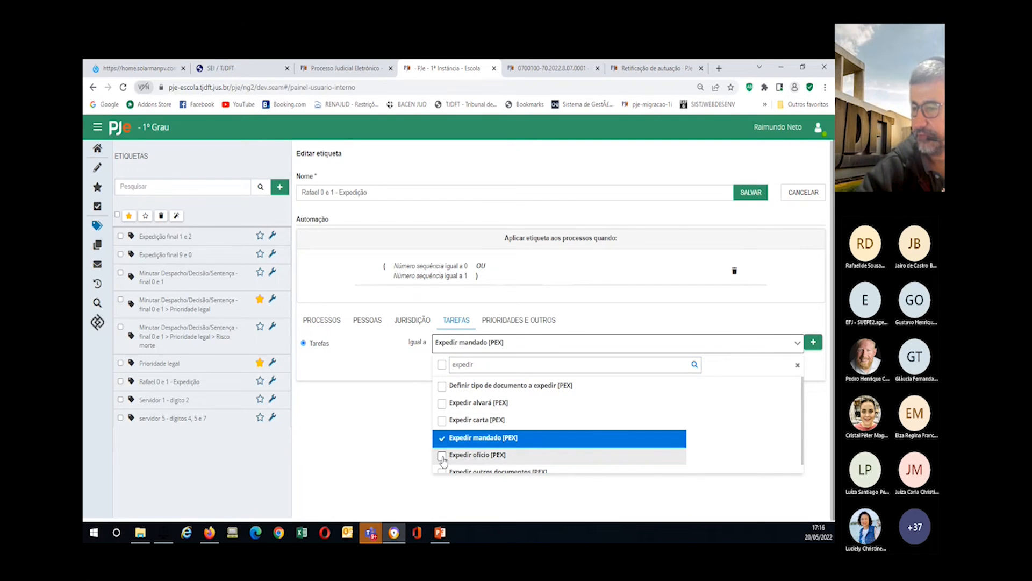
{"action": "left_click", "coordinate": [442, 456]}
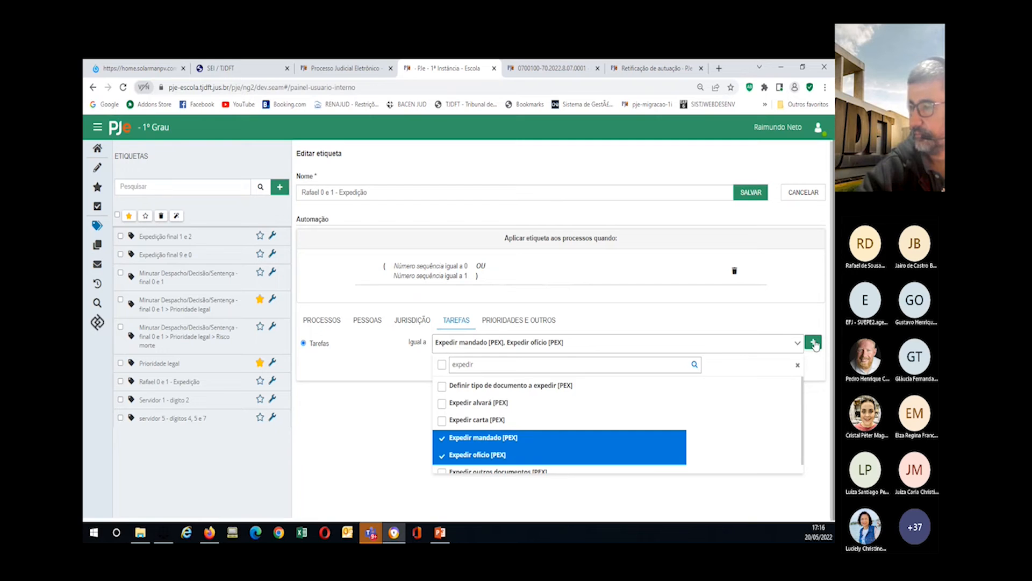
{"action": "left_click", "coordinate": [814, 342]}
{"action": "left_click", "coordinate": [559, 390]}
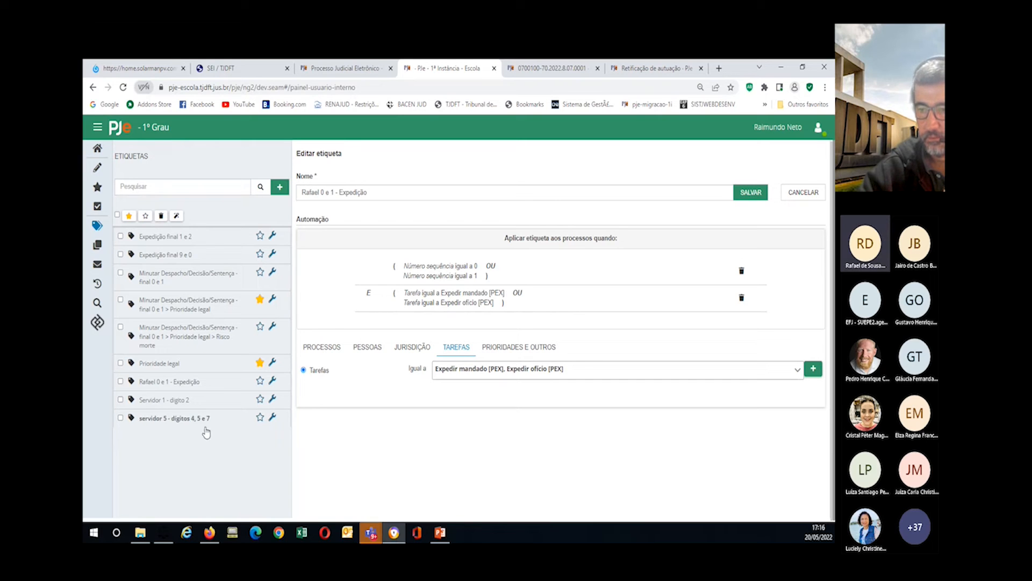
{"action": "left_click", "coordinate": [259, 362]}
{"action": "left_click", "coordinate": [260, 300]}
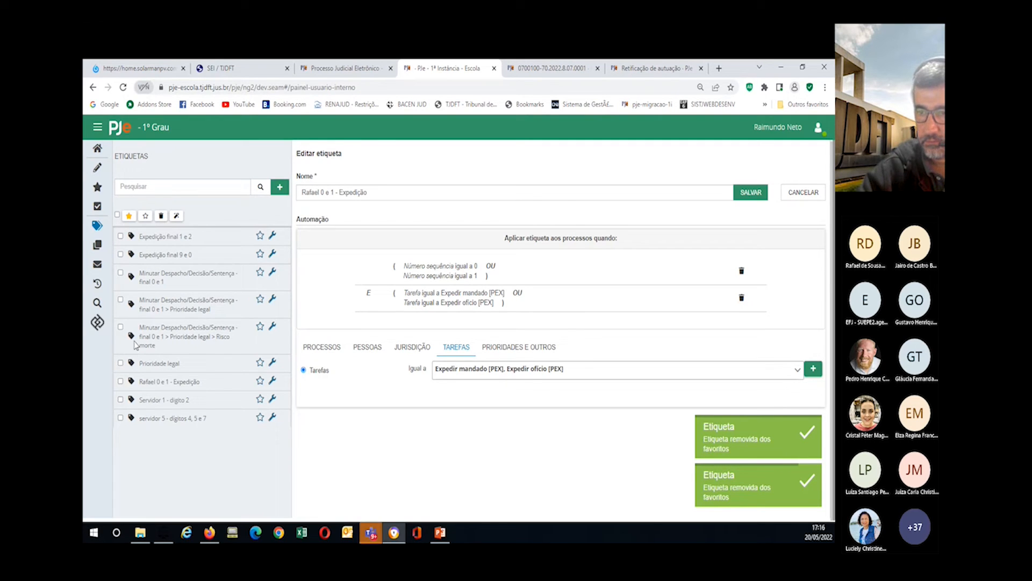
Step: Run the new Expedição tag's automation on the processes, star the tag, and return home
{"action": "left_click", "coordinate": [120, 381]}
{"action": "left_click", "coordinate": [176, 216]}
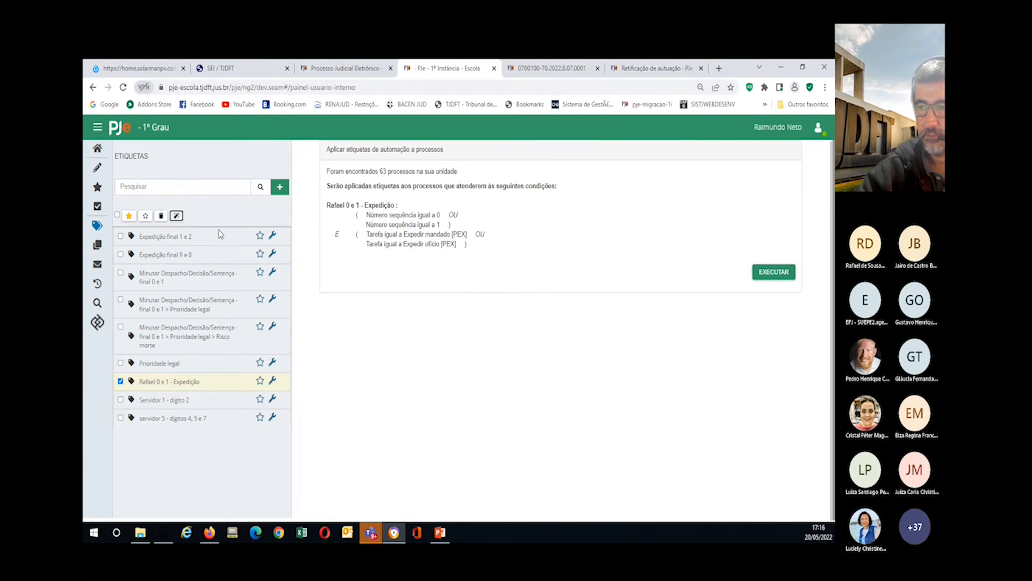
{"action": "left_click", "coordinate": [765, 275]}
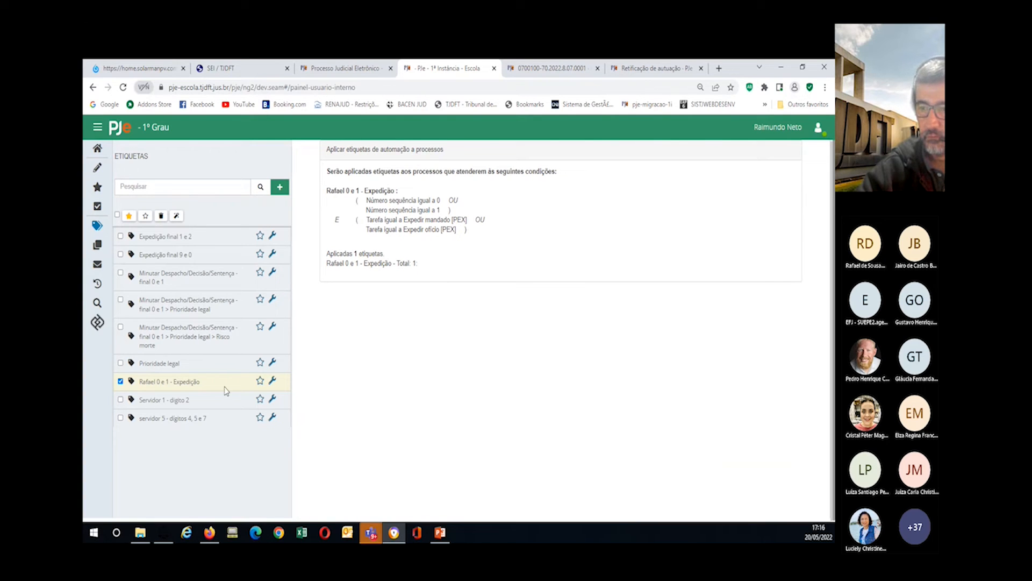
{"action": "left_click", "coordinate": [260, 381]}
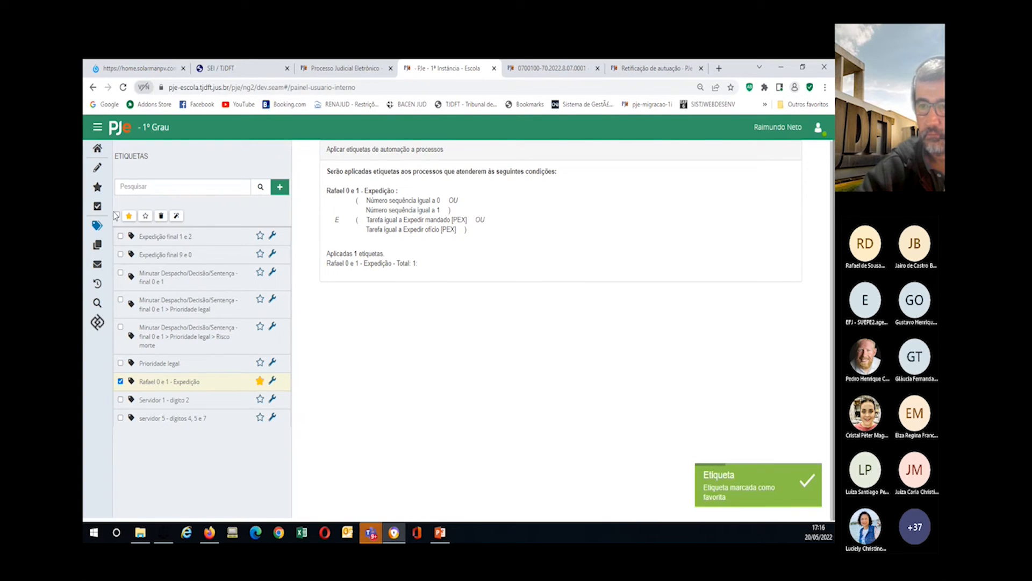
{"action": "left_click", "coordinate": [98, 150]}
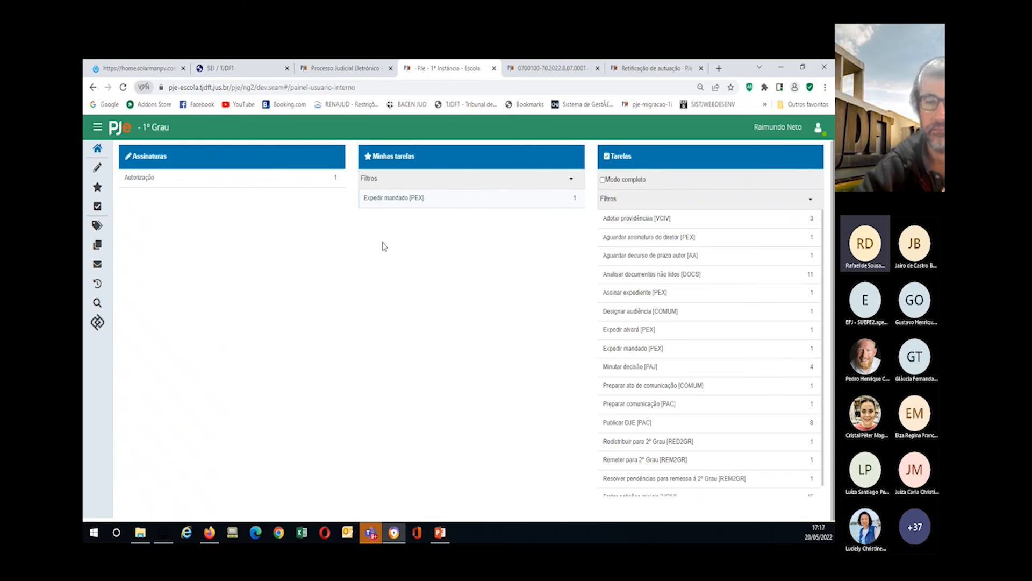
Step: Open Expedir mandado [PEX] to see its Expedição-tagged process, then bring back the tag list
{"action": "left_click", "coordinate": [385, 199]}
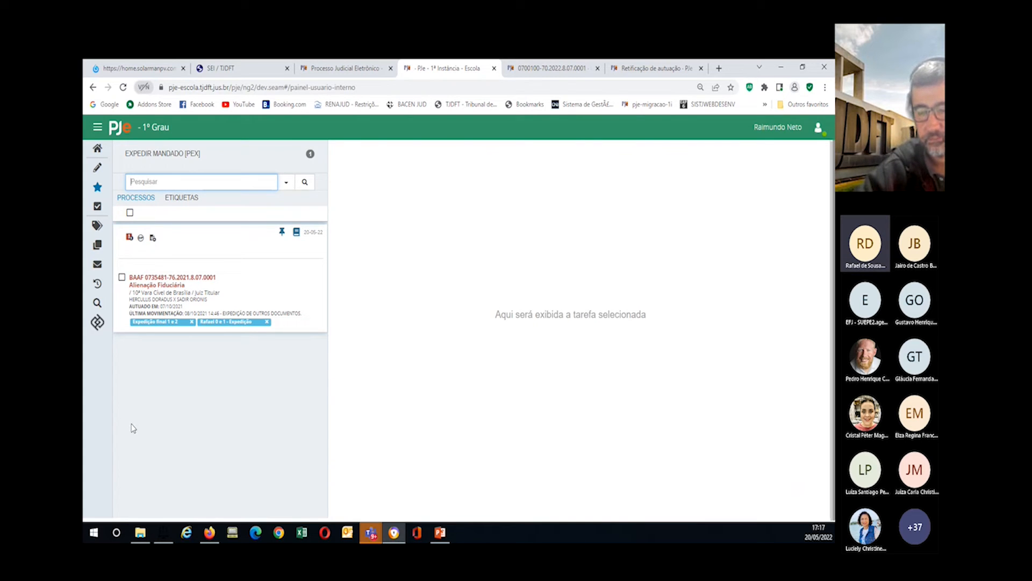
{"action": "left_click", "coordinate": [97, 228]}
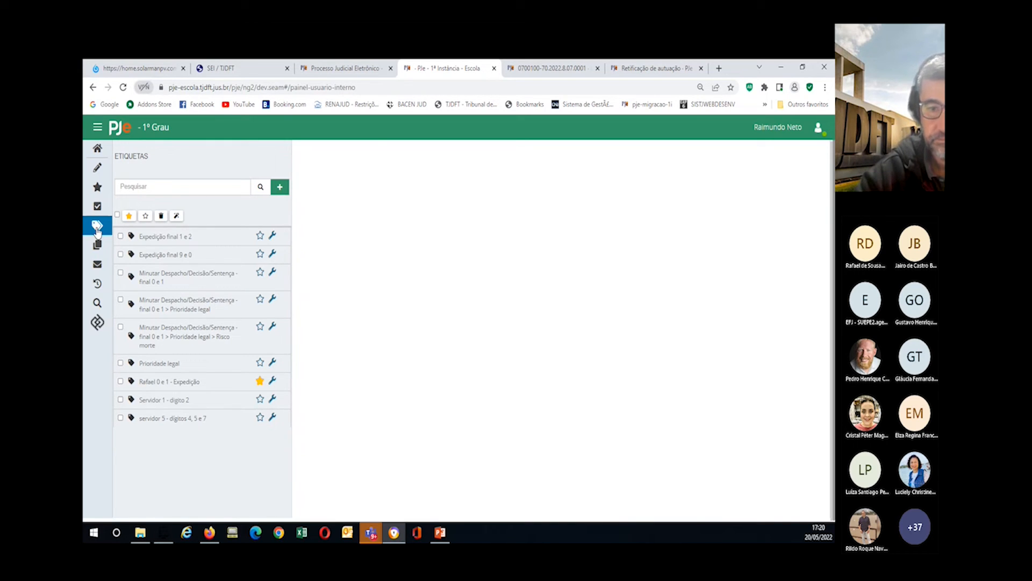
Step: Open PDPJ - Marketplace and sign in with the digital certificate, retrying after the error
{"action": "left_click", "coordinate": [97, 322]}
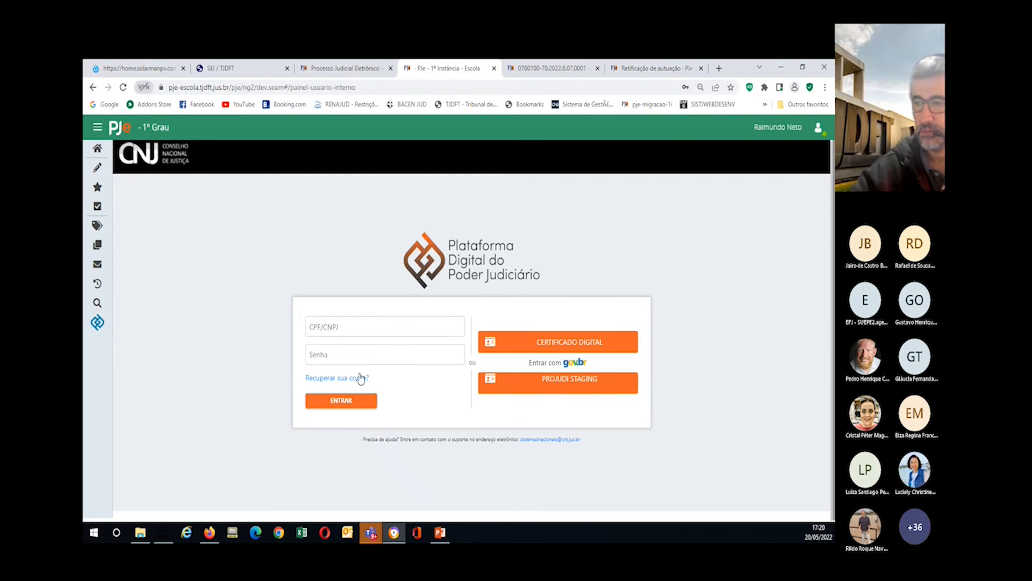
{"action": "left_click", "coordinate": [319, 326]}
{"action": "left_click", "coordinate": [566, 349]}
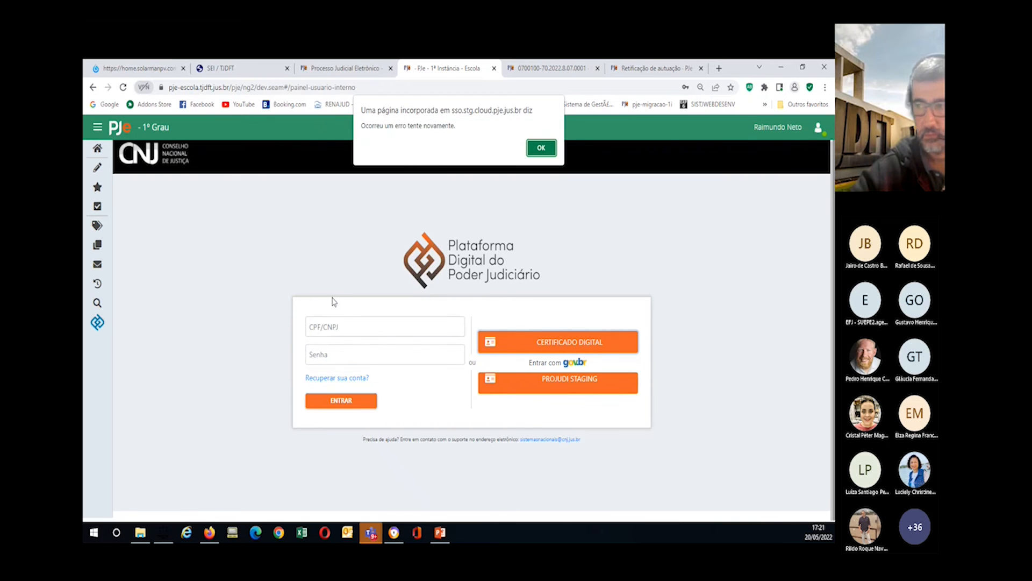
{"action": "left_click", "coordinate": [544, 150]}
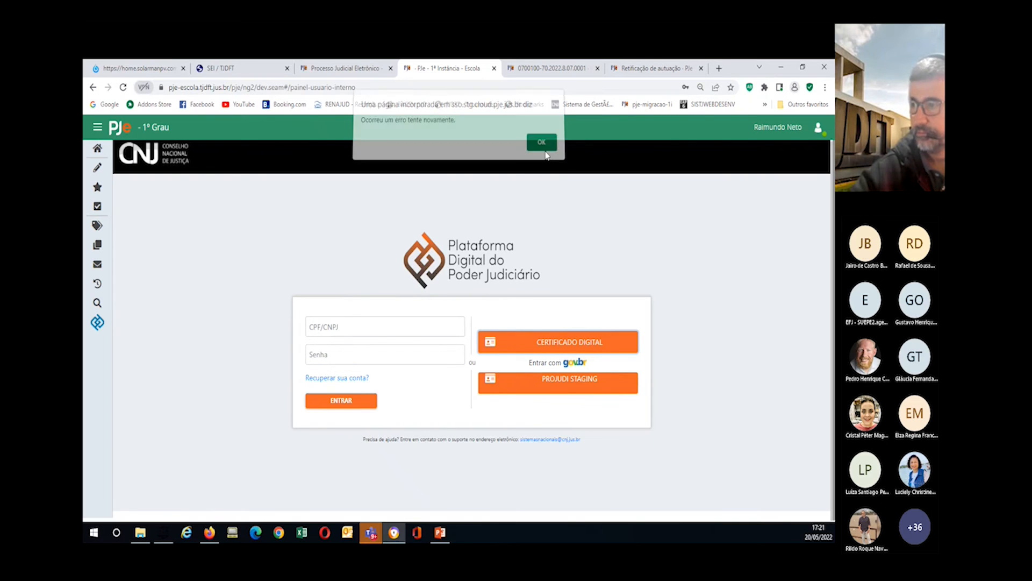
{"action": "left_click", "coordinate": [568, 349]}
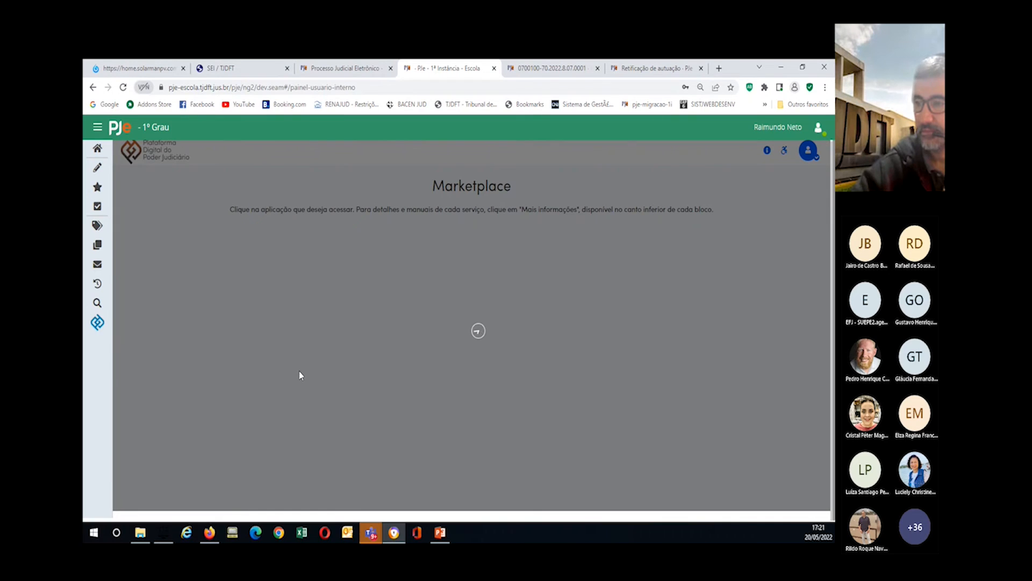
Step: In production PJe, go to Painel do usuário and open the Marketplace listing SISBAJUD and BNMP
{"action": "left_click", "coordinate": [348, 73]}
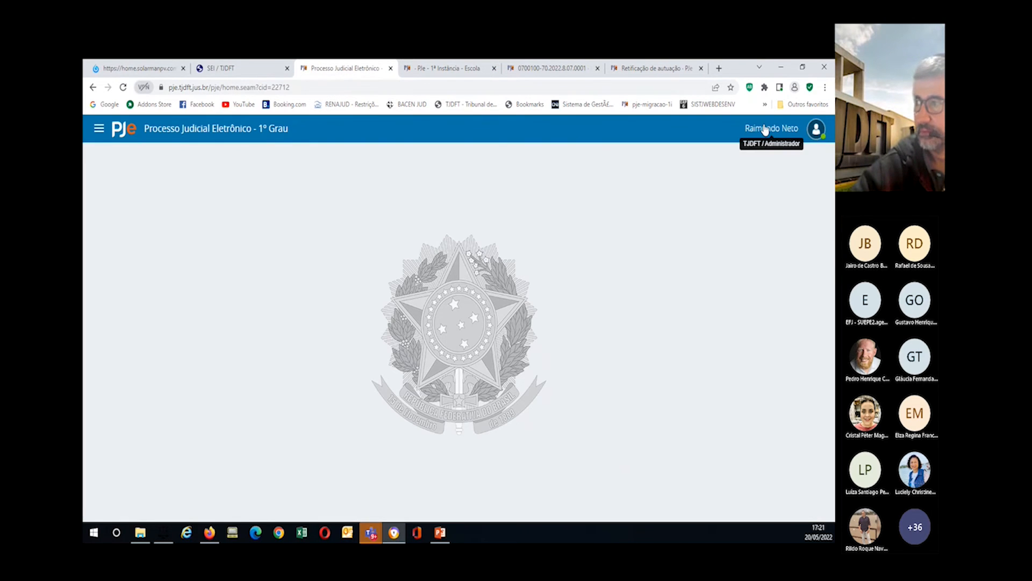
{"action": "left_click", "coordinate": [99, 128]}
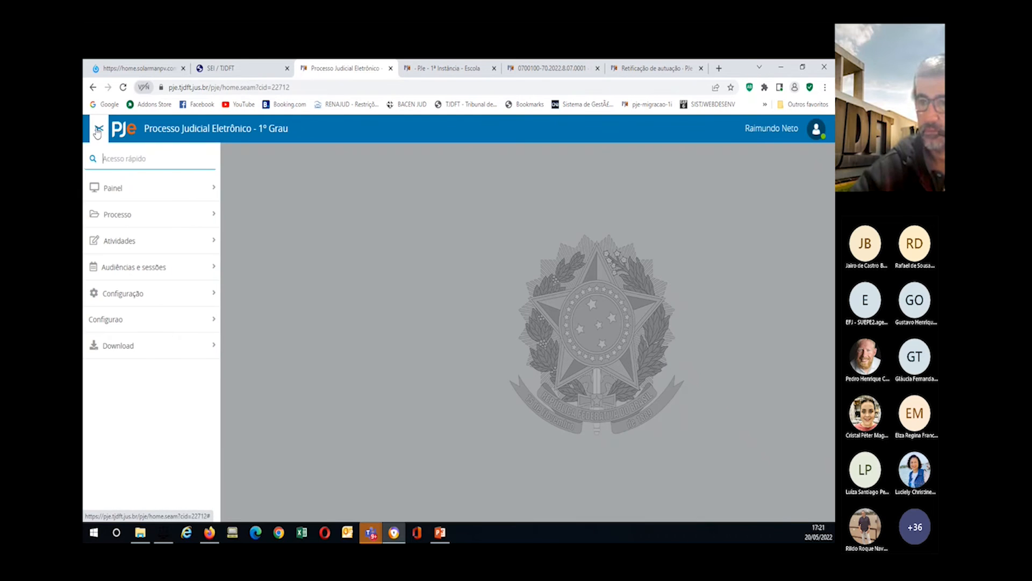
{"action": "left_click", "coordinate": [116, 189]}
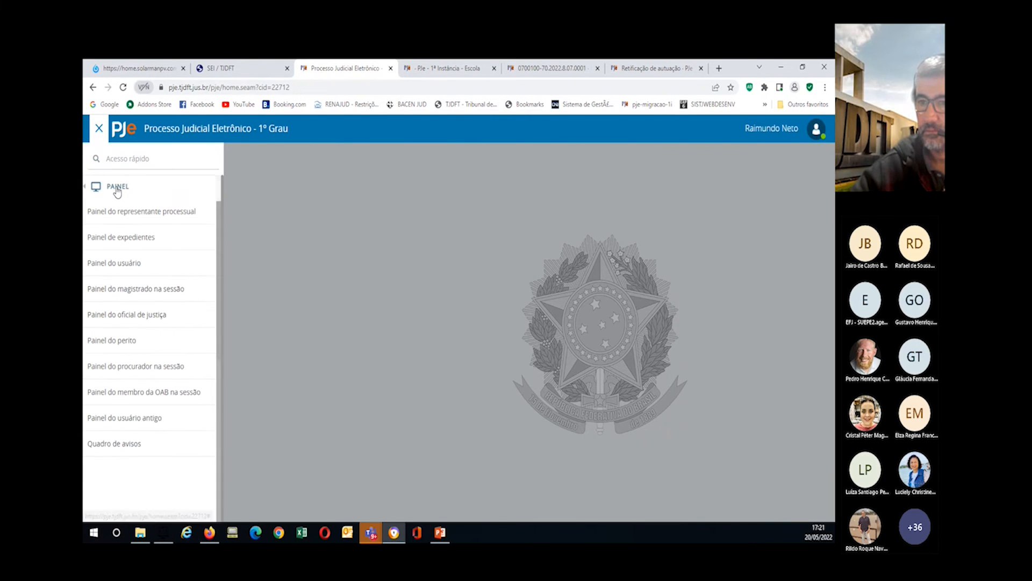
{"action": "left_click", "coordinate": [121, 263]}
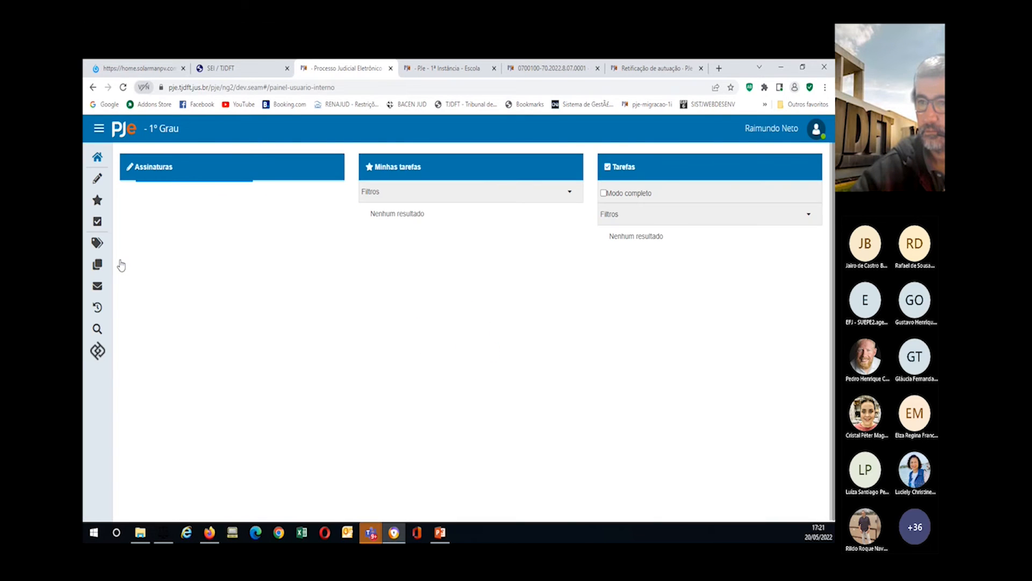
{"action": "left_click", "coordinate": [95, 352]}
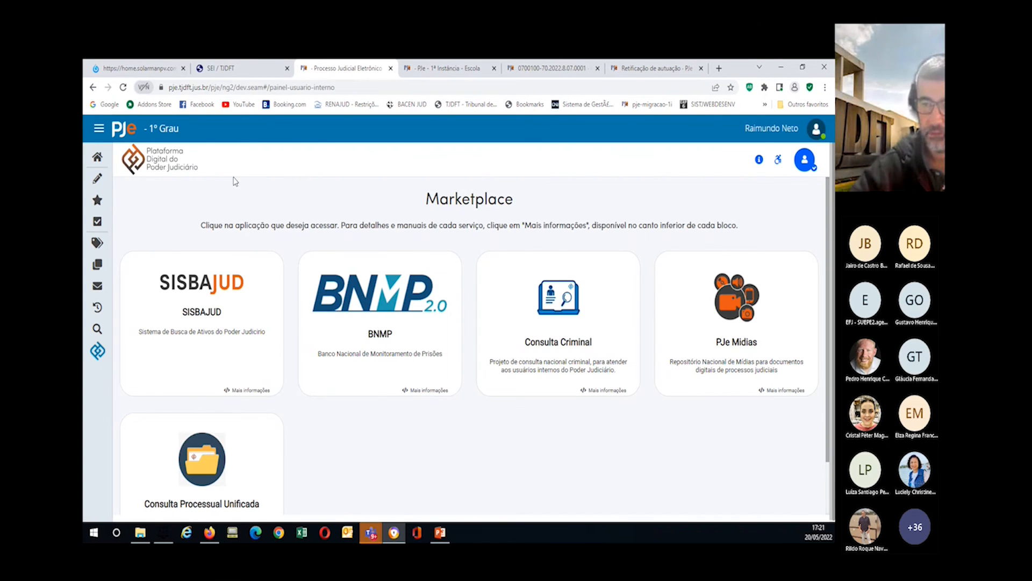
{"action": "scroll", "coordinate": [323, 269], "scroll_direction": "down", "scroll_amount": 1}
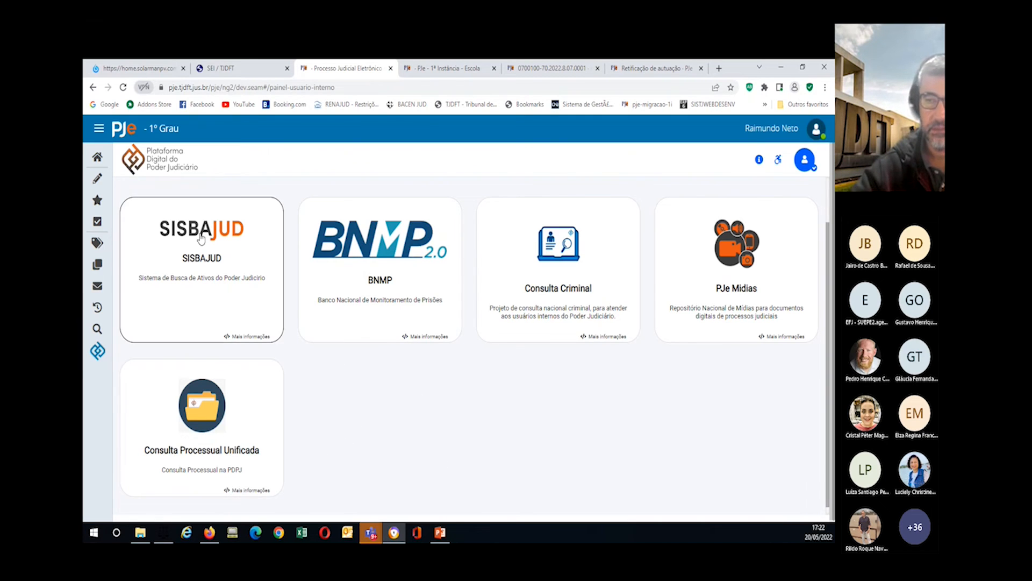
Step: Launch SISBAJUD, then return to PJe 1ª Instância, dismiss the error, and reopen the home dashboard
{"action": "left_click", "coordinate": [199, 235]}
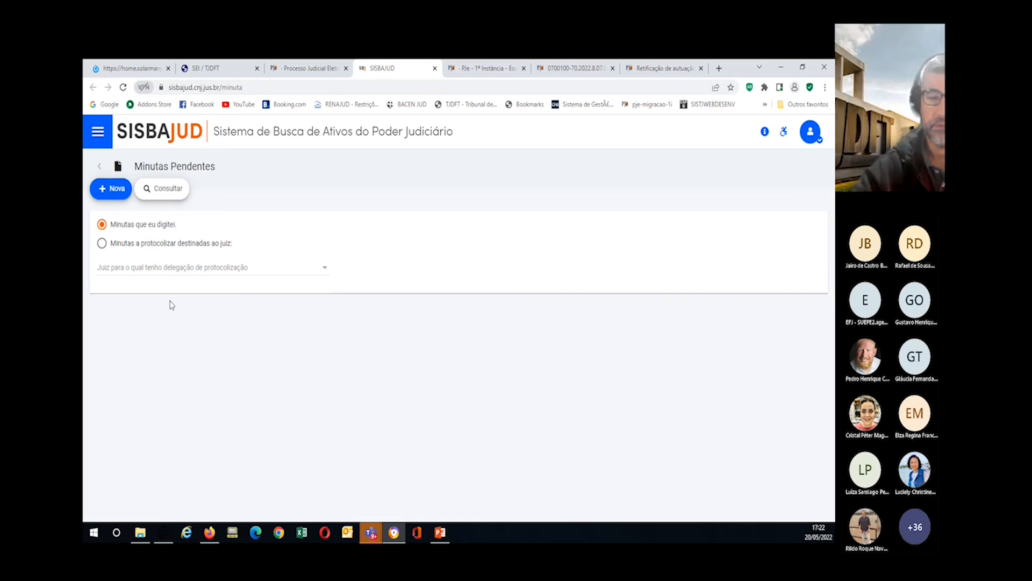
{"action": "left_click", "coordinate": [478, 70]}
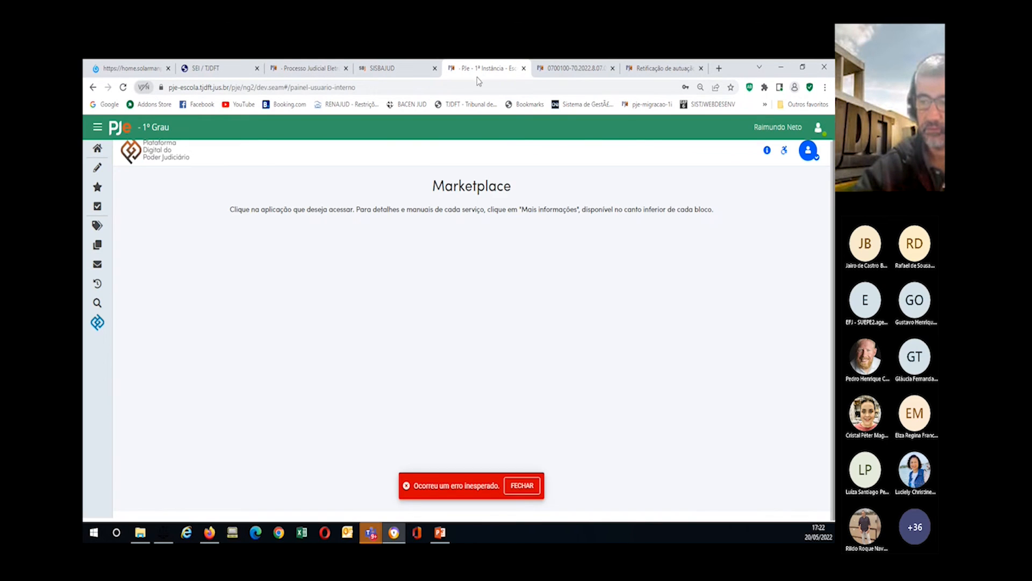
{"action": "left_click", "coordinate": [529, 486]}
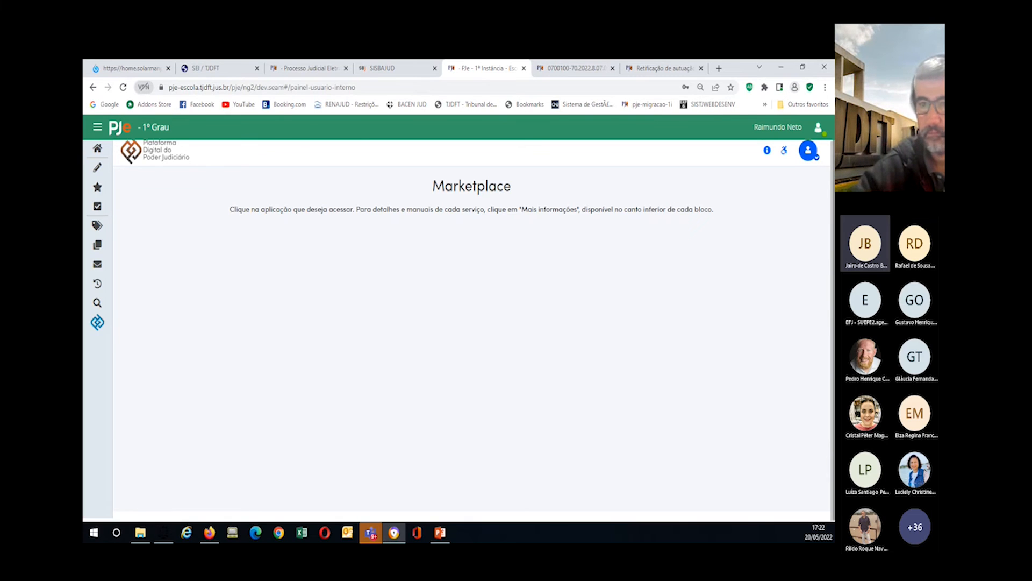
{"action": "left_click", "coordinate": [97, 150]}
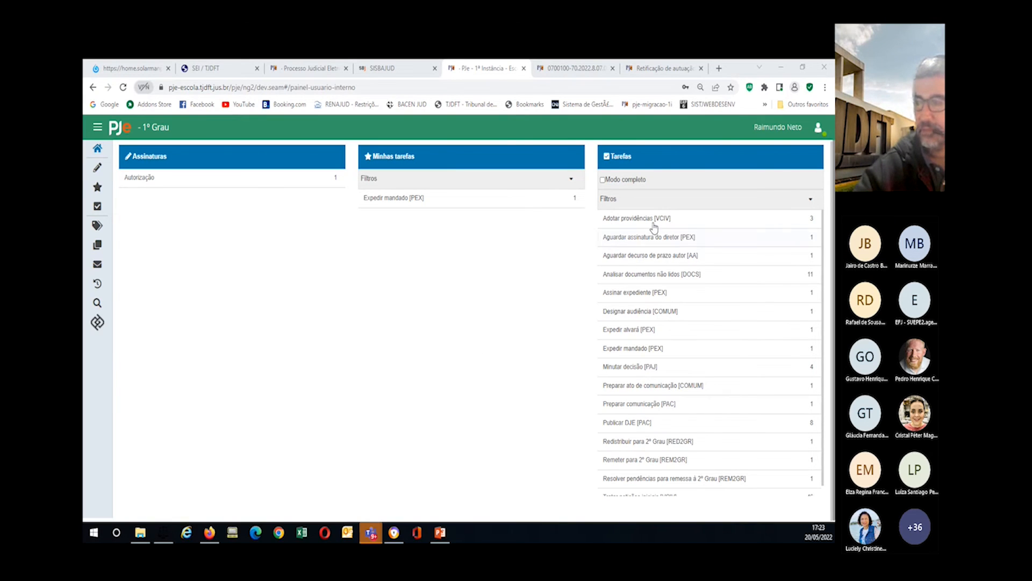
{"action": "left_click", "coordinate": [619, 213]}
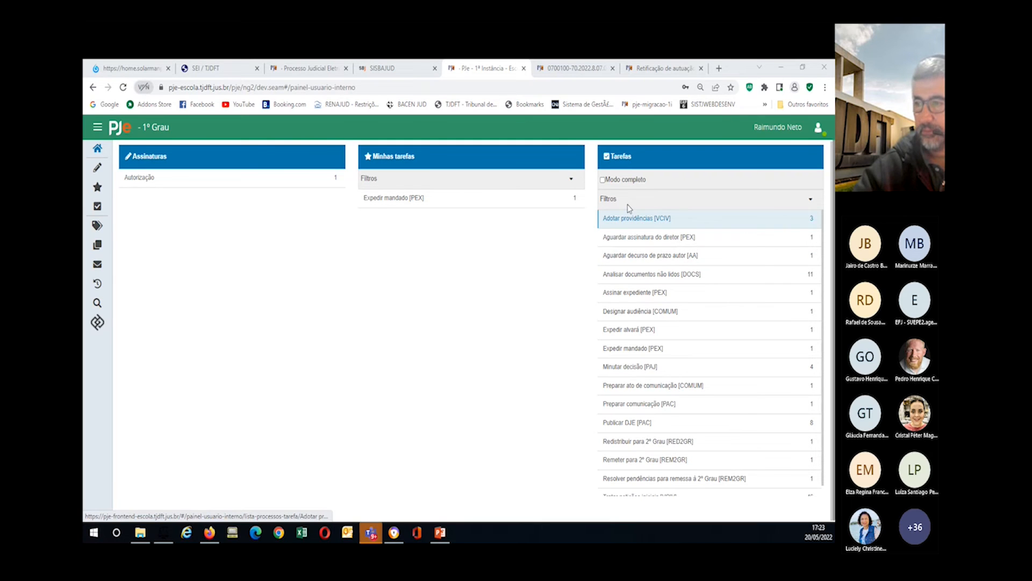
{"action": "left_click", "coordinate": [626, 236]}
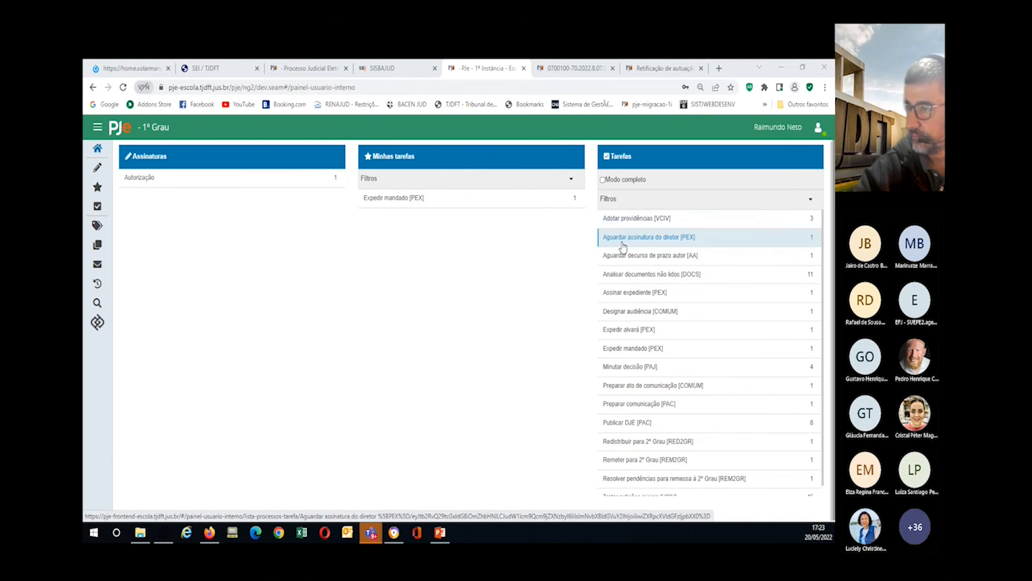
Step: List the Adotar providências [VCIV] processes and open the first Alienação Fiduciária task
{"action": "left_click", "coordinate": [607, 222]}
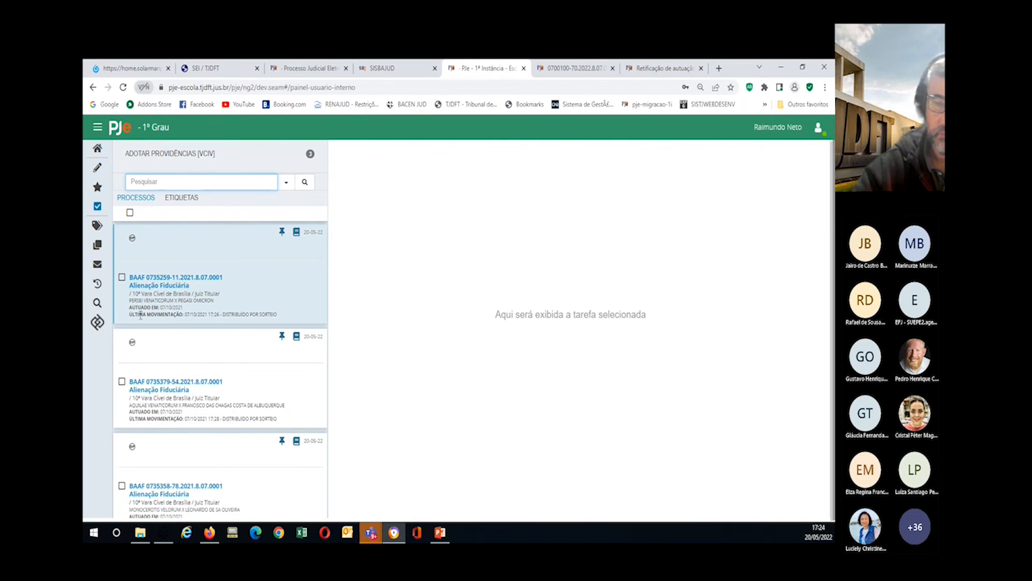
{"action": "left_click", "coordinate": [146, 285]}
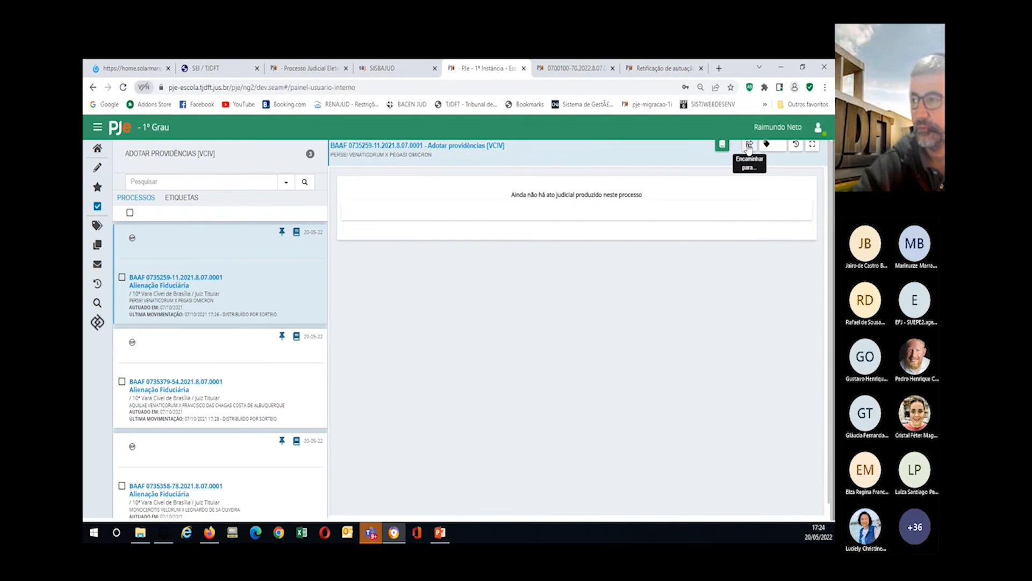
Step: Forward the Alienação Fiduciária process to Preparar comunicação via 'Encaminhar para...'
{"action": "left_click", "coordinate": [750, 145]}
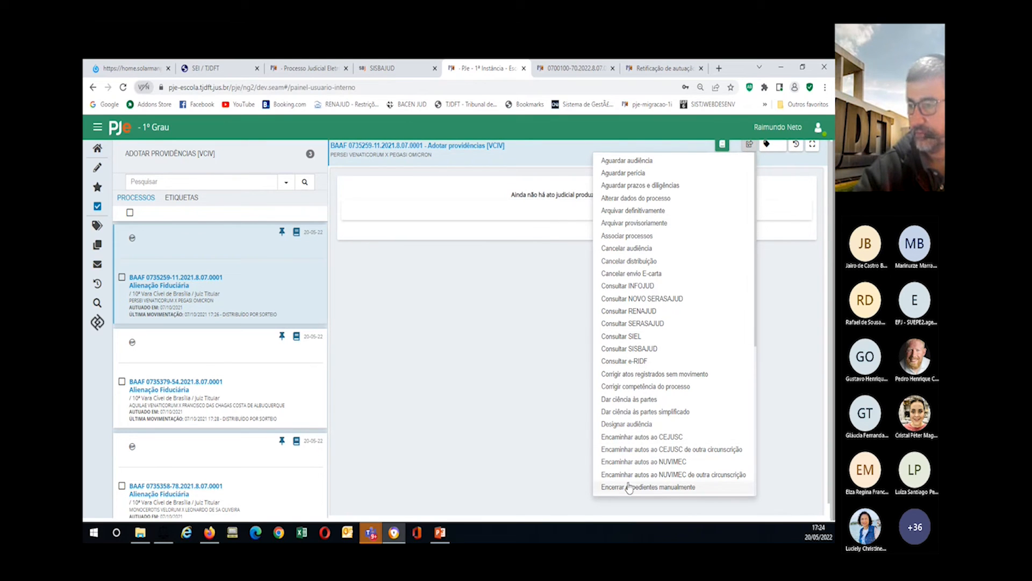
{"action": "left_click", "coordinate": [634, 401]}
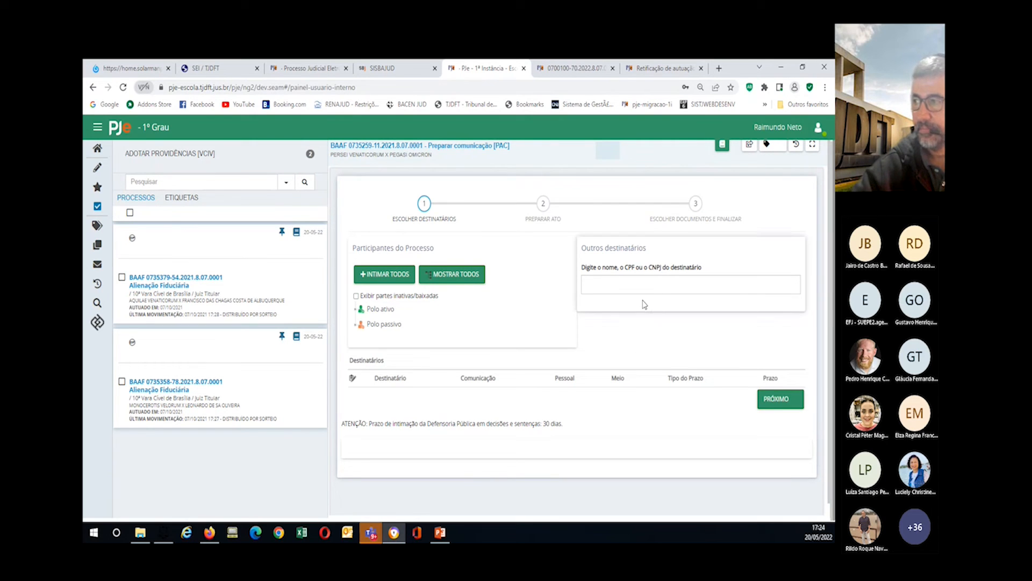
Step: Toggle Expandir/Recolher, restore it, then expand the Escolher destinatários form to full width
{"action": "left_click", "coordinate": [813, 147]}
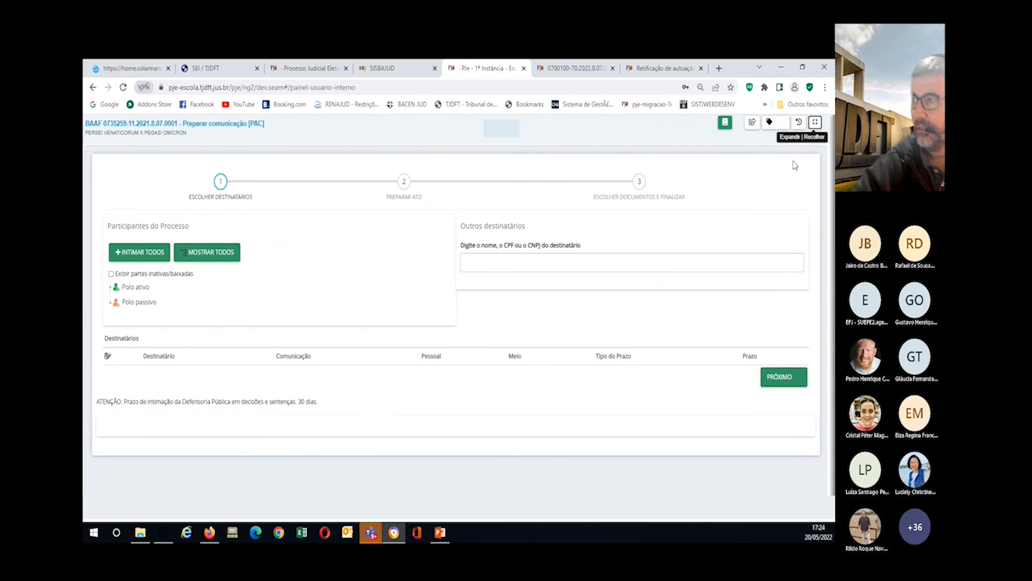
{"action": "left_click", "coordinate": [815, 124]}
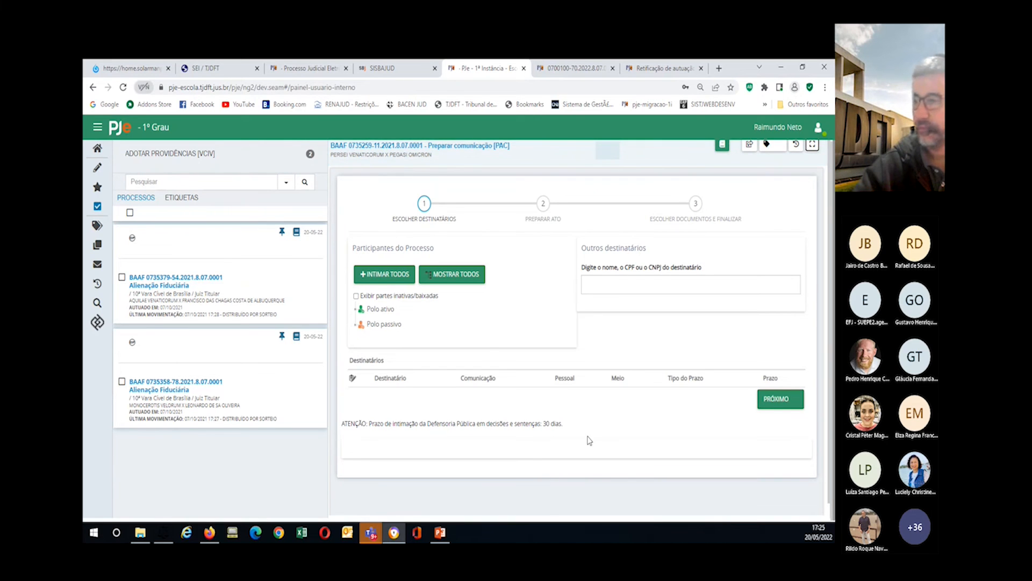
{"action": "scroll", "coordinate": [538, 453], "scroll_direction": "down", "scroll_amount": 1}
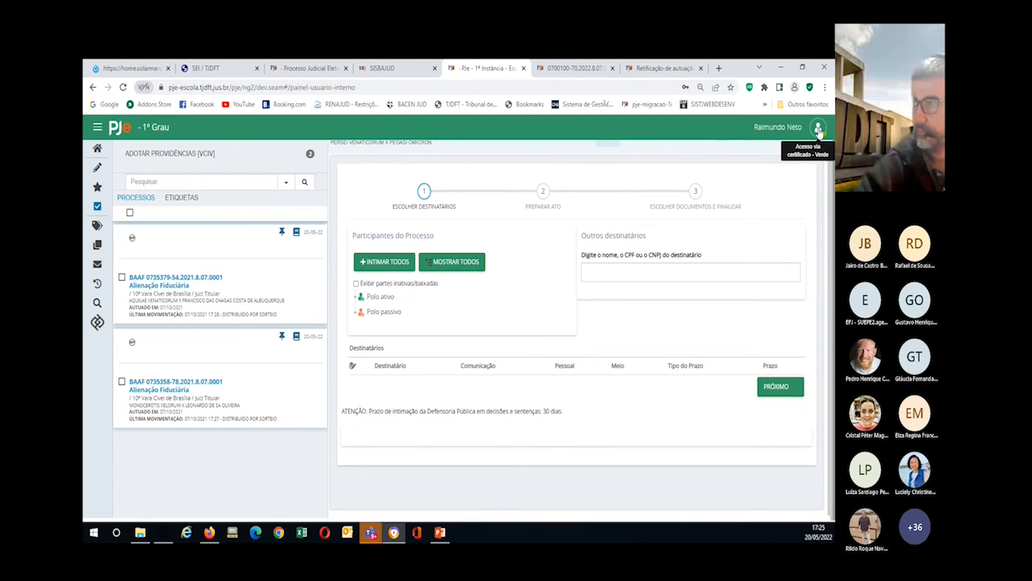
{"action": "scroll", "coordinate": [446, 268], "scroll_direction": "up", "scroll_amount": 1}
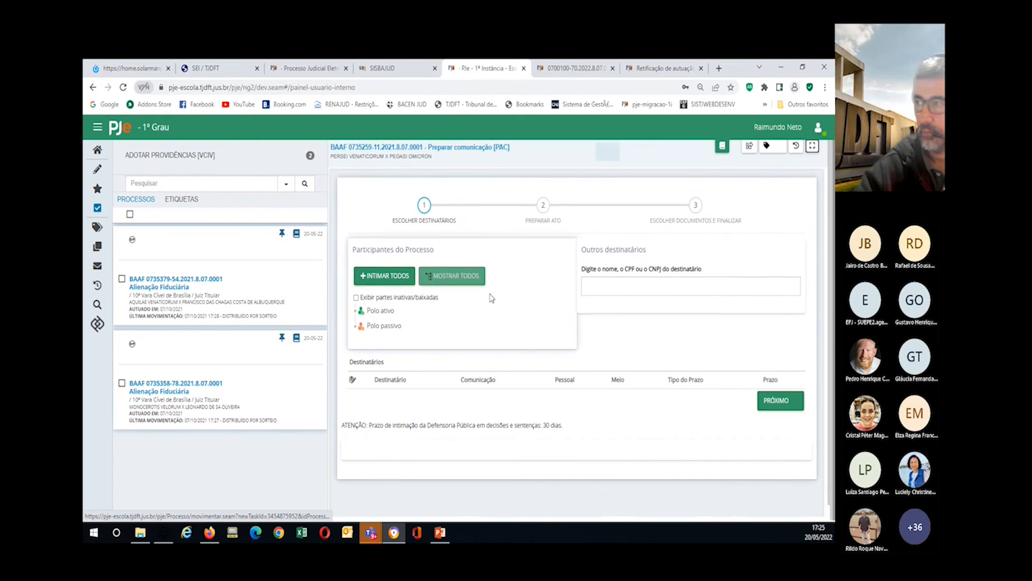
{"action": "left_click", "coordinate": [812, 148]}
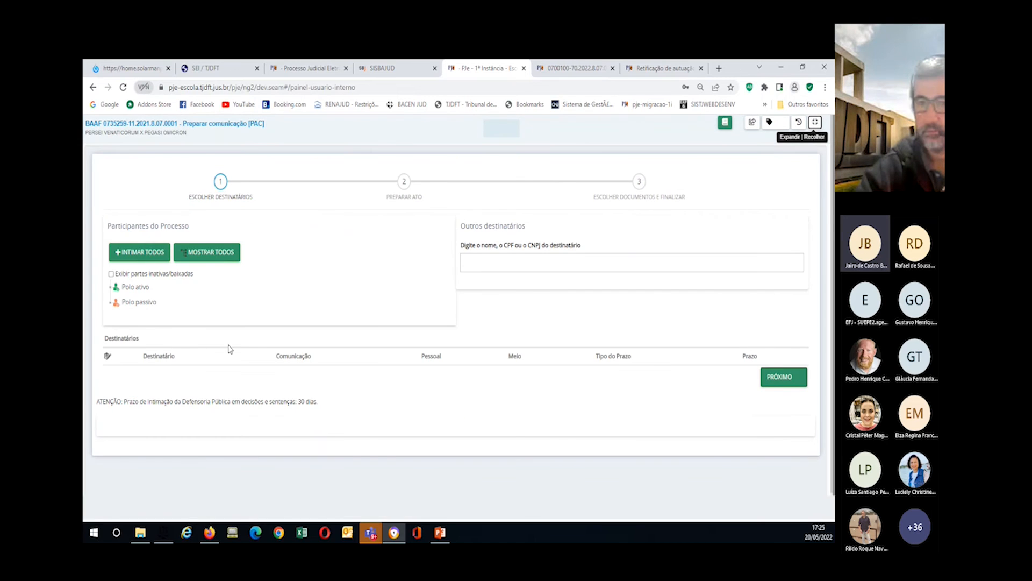
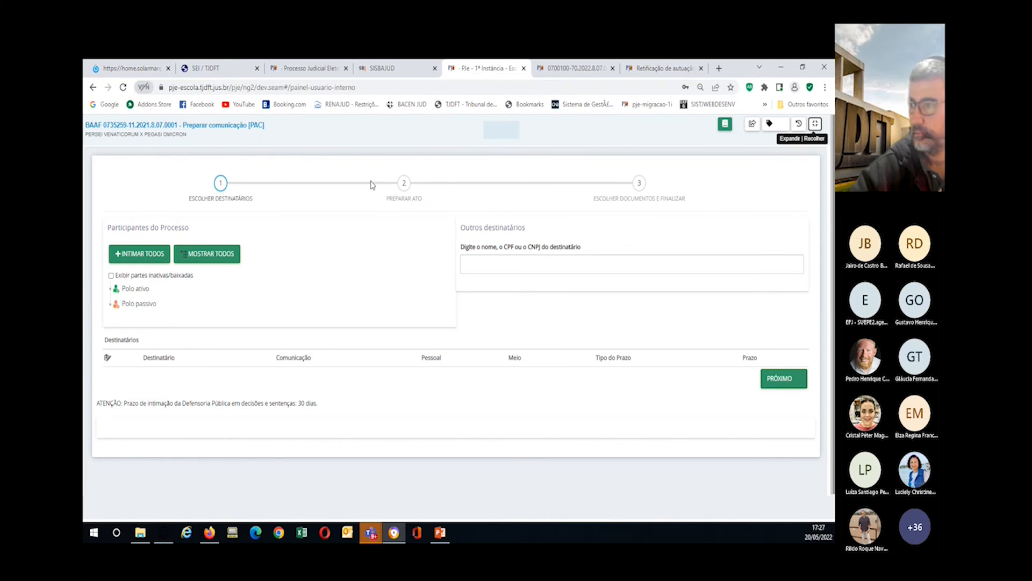
Step: Step to Preparar ato and back to Escolher destinatários, then zoom the browser to 150%
{"action": "left_click", "coordinate": [352, 200]}
{"action": "left_click", "coordinate": [276, 205]}
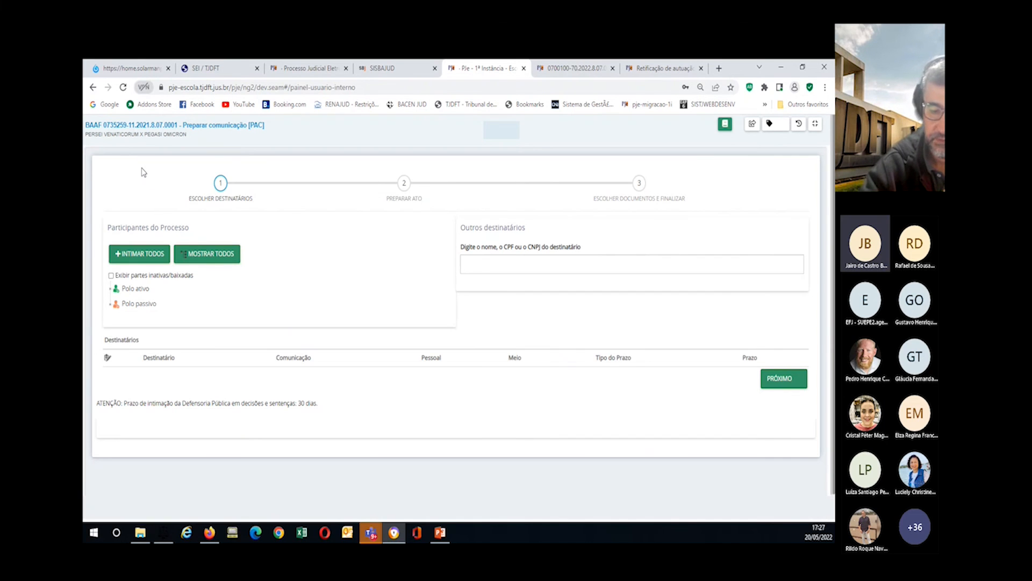
{"action": "key", "text": "ctrl+plus"}
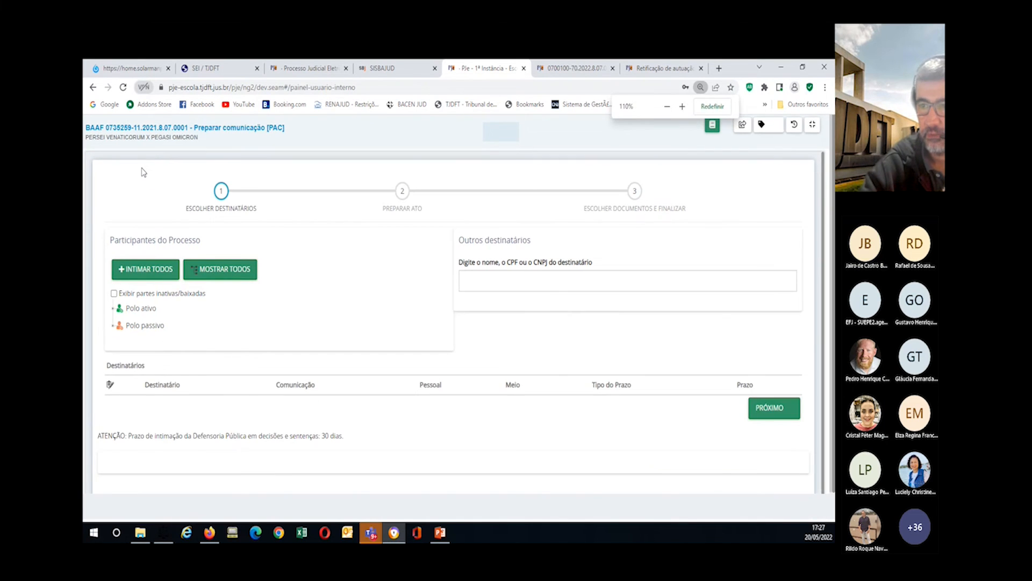
{"action": "key", "text": "ctrl+plus"}
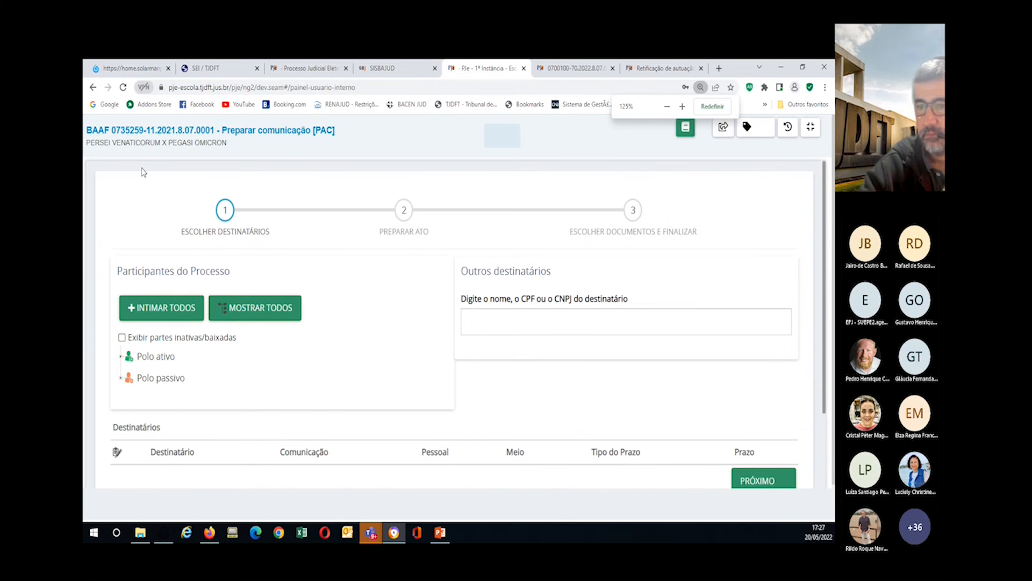
{"action": "key", "text": "ctrl+plus"}
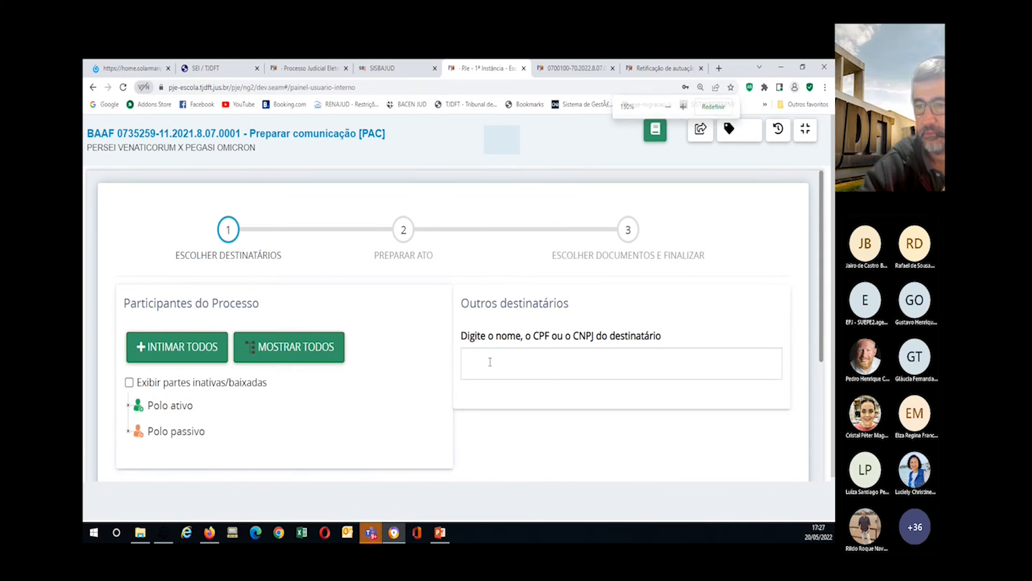
{"action": "scroll", "coordinate": [481, 358], "scroll_direction": "down", "scroll_amount": 3}
{"action": "scroll", "coordinate": [537, 377], "scroll_direction": "up", "scroll_amount": 2}
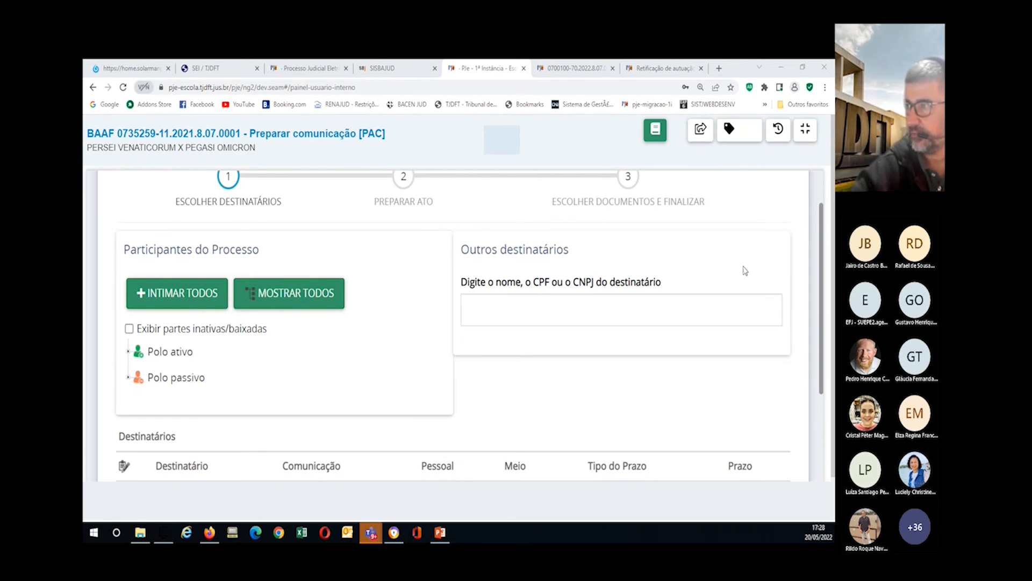
Step: Reduce the zoom to 110% and restore the header and process list beside Preparar comunicação
{"action": "left_click", "coordinate": [807, 129]}
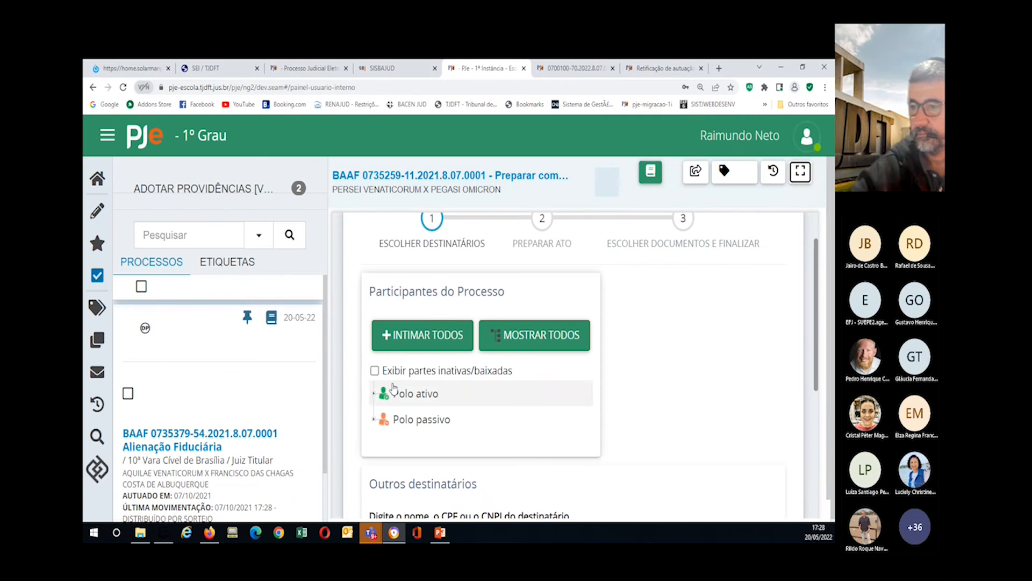
{"action": "scroll", "coordinate": [219, 419], "scroll_direction": "down", "scroll_amount": 2}
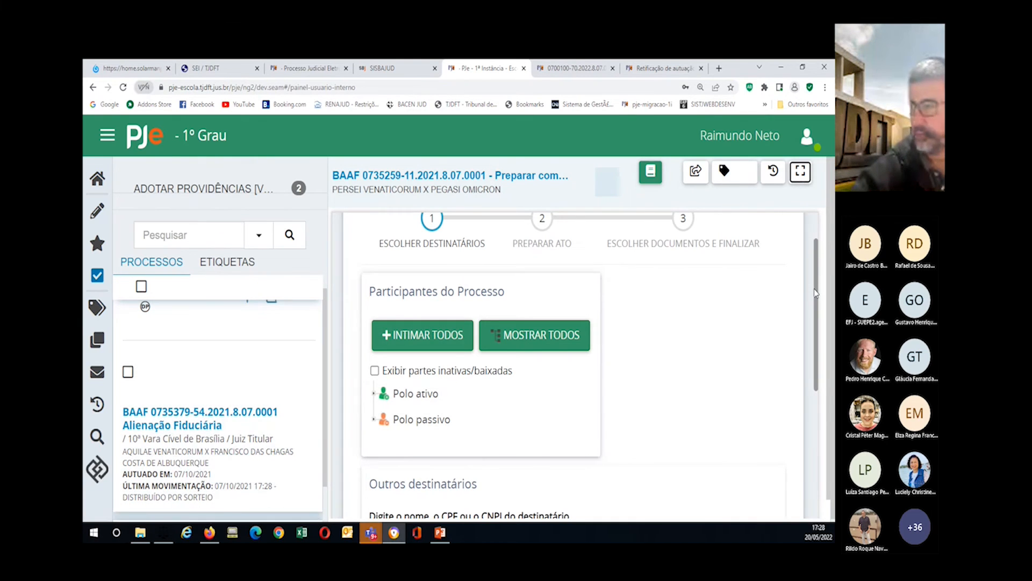
{"action": "key", "text": "ctrl+minus"}
{"action": "key", "text": "ctrl+minus"}
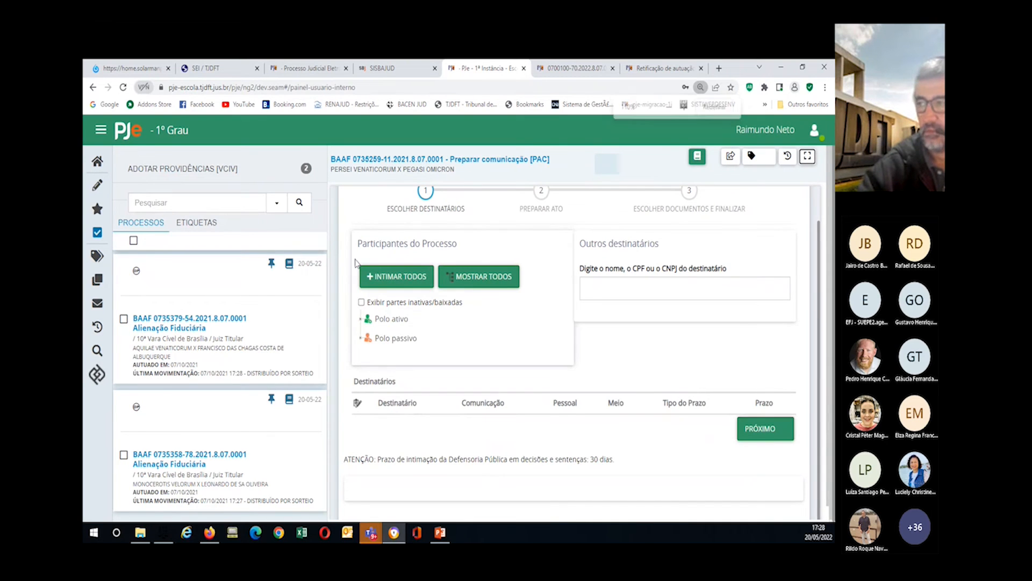
{"action": "left_click", "coordinate": [807, 156]}
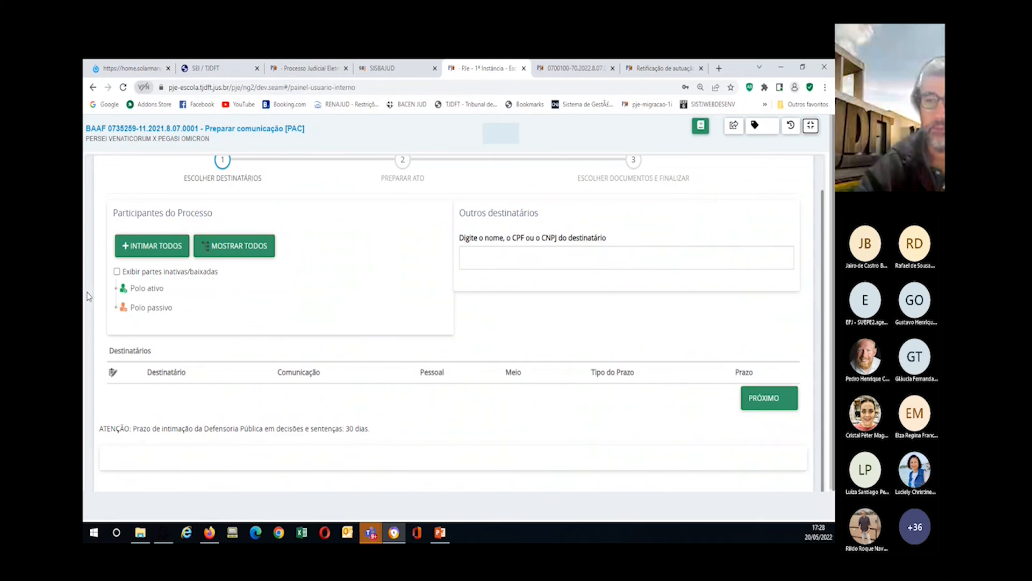
{"action": "scroll", "coordinate": [221, 294], "scroll_direction": "up", "scroll_amount": 1}
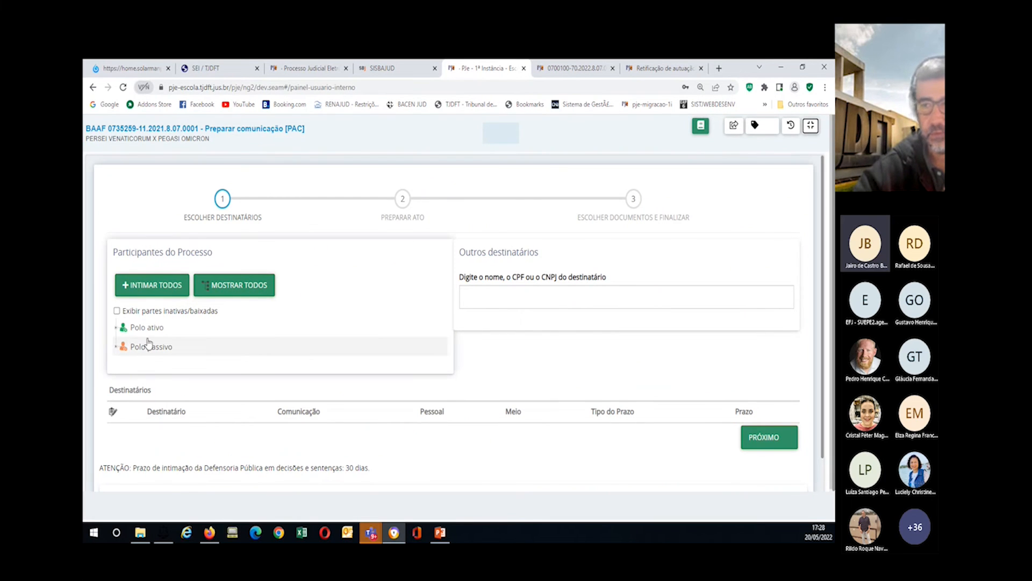
{"action": "scroll", "coordinate": [170, 314], "scroll_direction": "down", "scroll_amount": 1}
{"action": "scroll", "coordinate": [170, 317], "scroll_direction": "up", "scroll_amount": 1}
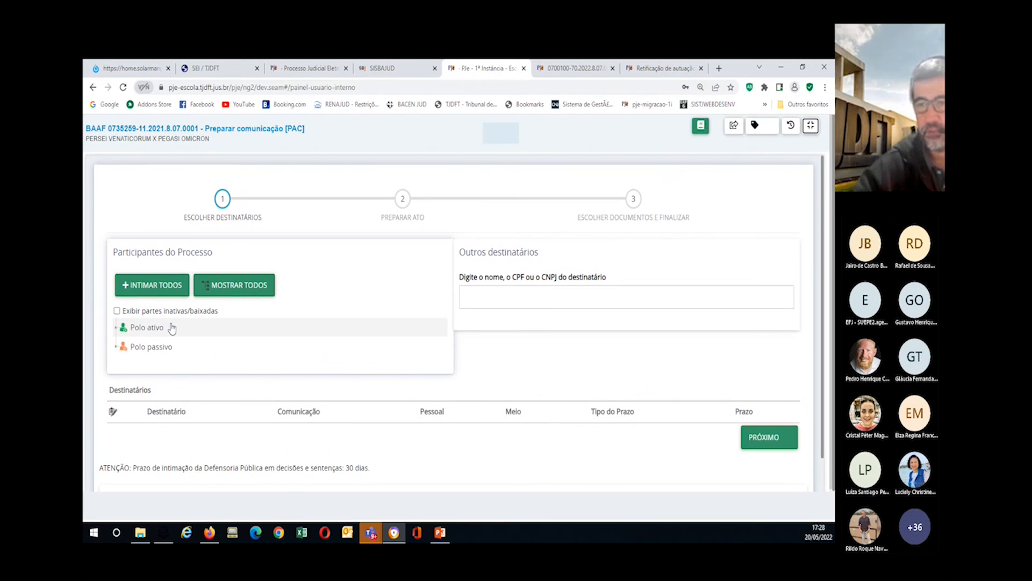
{"action": "scroll", "coordinate": [172, 332], "scroll_direction": "down", "scroll_amount": 1}
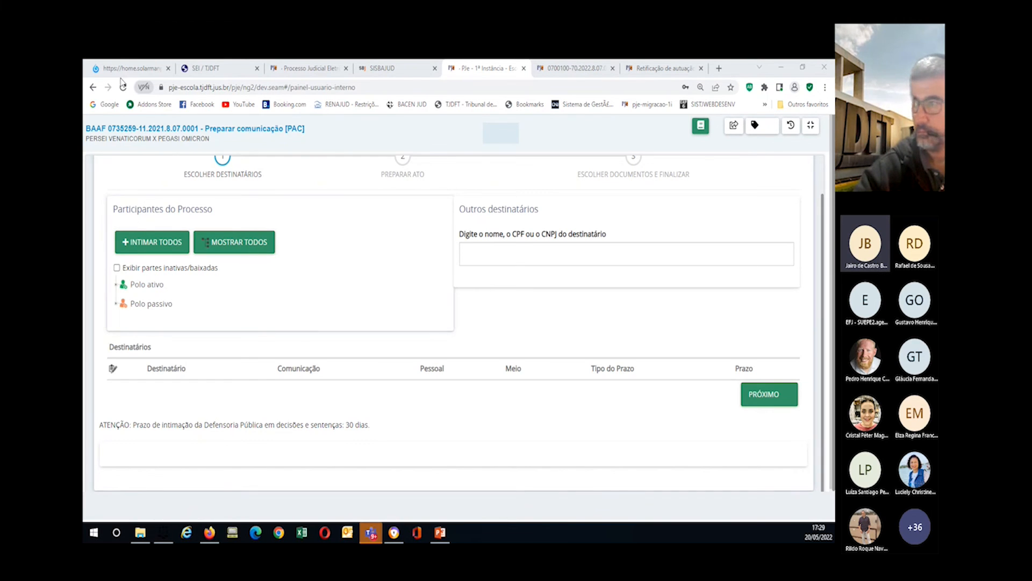
{"action": "left_click", "coordinate": [811, 124]}
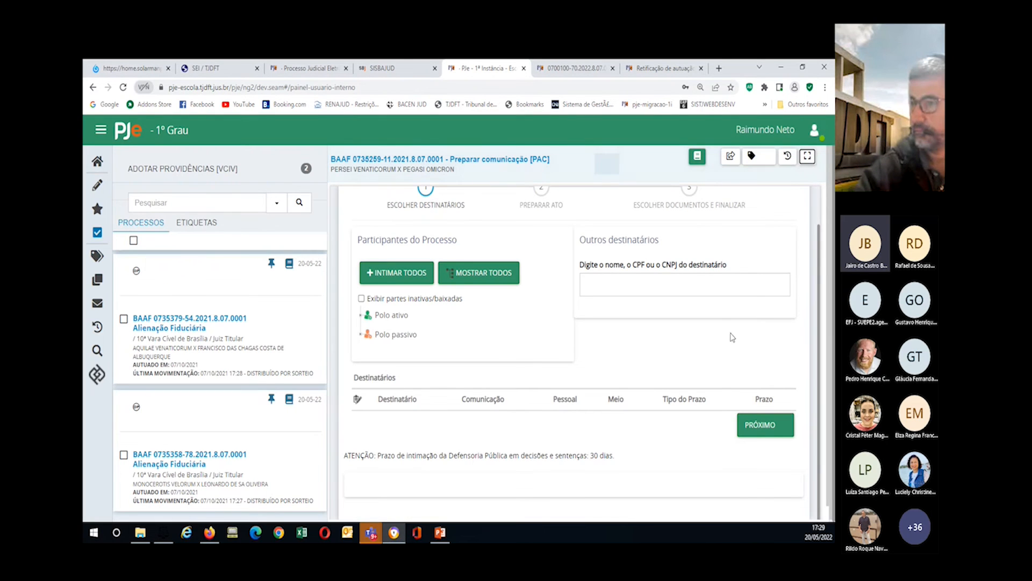
Step: Go to the home dashboard and scroll through the Tarefas queues and their counts
{"action": "left_click", "coordinate": [97, 163]}
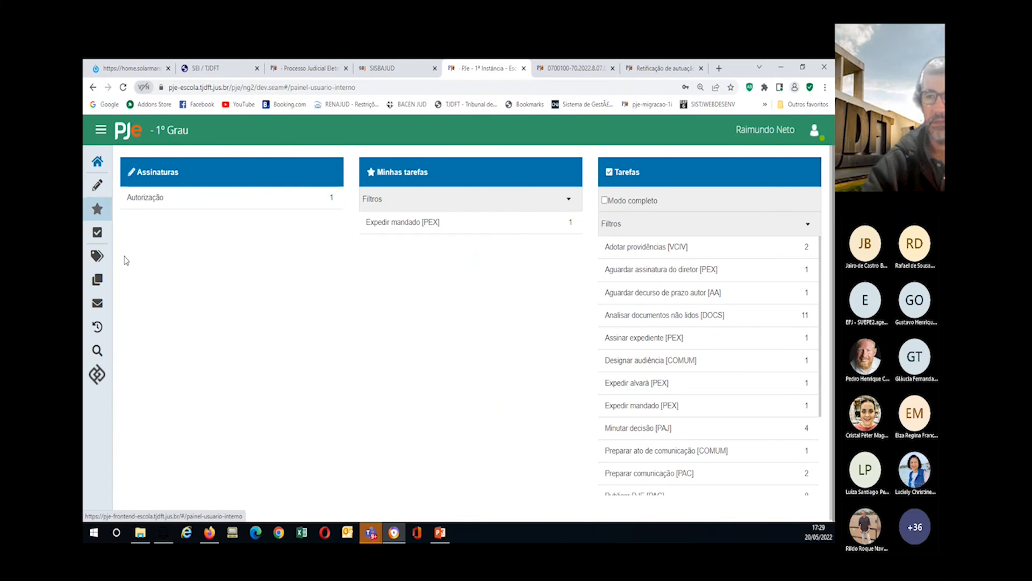
{"action": "left_click", "coordinate": [100, 133]}
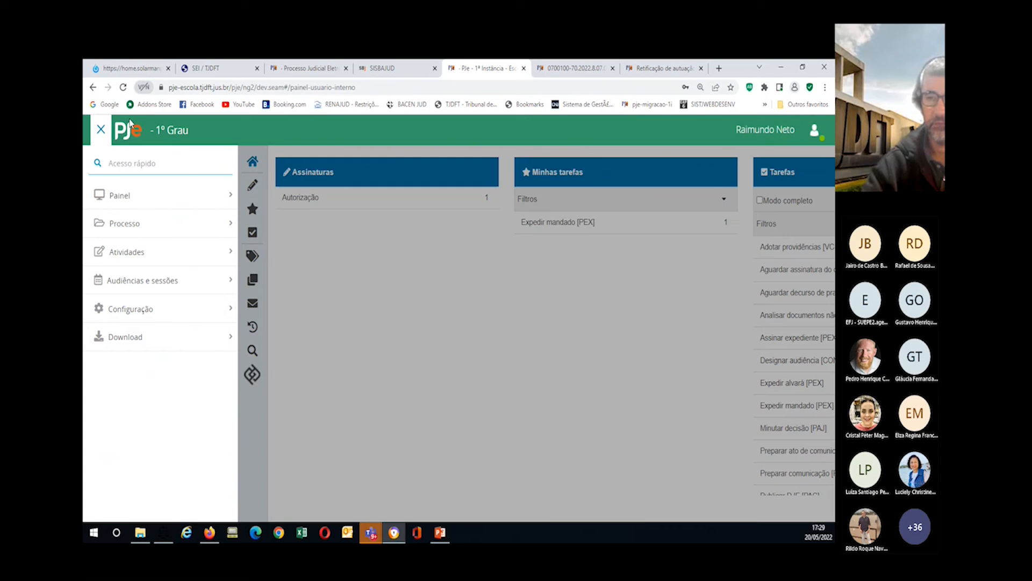
{"action": "left_click", "coordinate": [101, 130]}
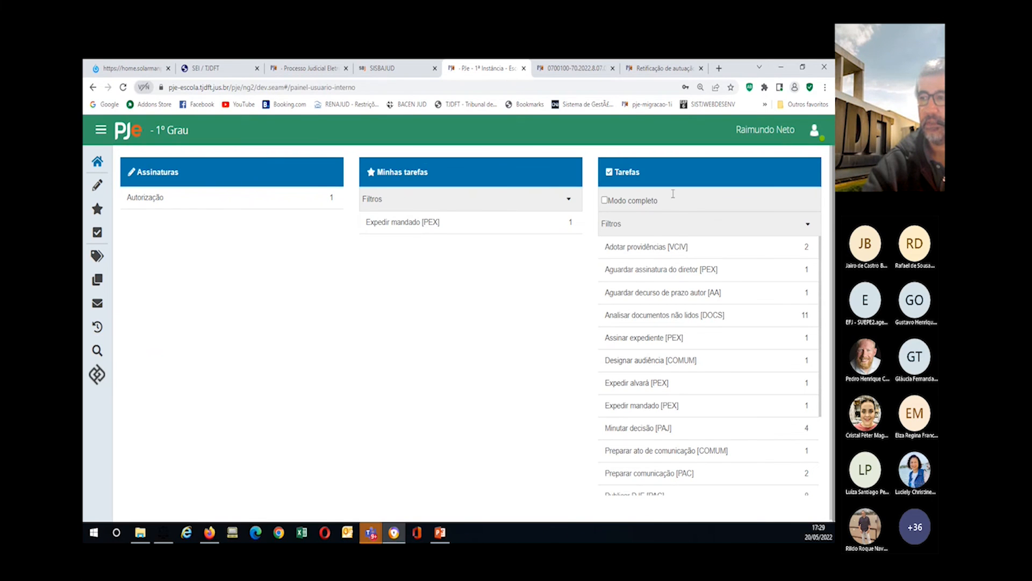
{"action": "scroll", "coordinate": [644, 430], "scroll_direction": "down", "scroll_amount": 2}
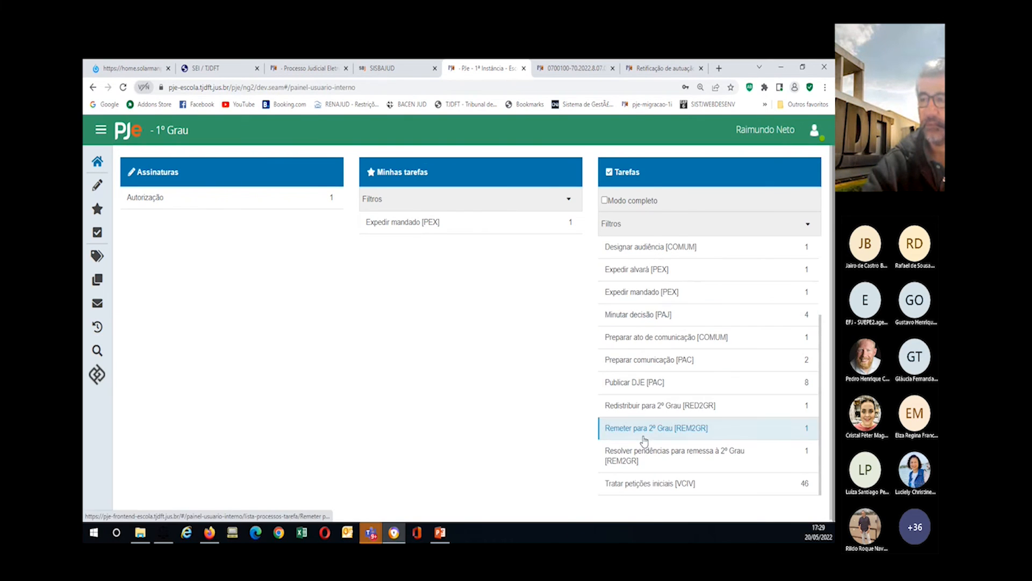
{"action": "scroll", "coordinate": [645, 432], "scroll_direction": "down", "scroll_amount": 1}
{"action": "scroll", "coordinate": [641, 424], "scroll_direction": "up", "scroll_amount": 3}
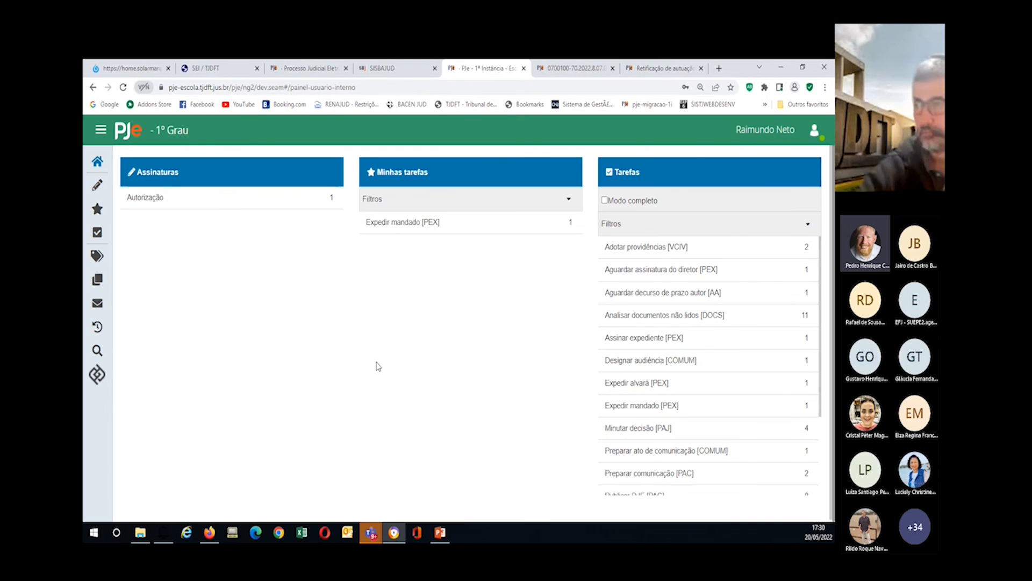
Step: List the Adotar providências [VCIV] queue and open its first Alienação Fiduciária process
{"action": "left_click", "coordinate": [618, 247]}
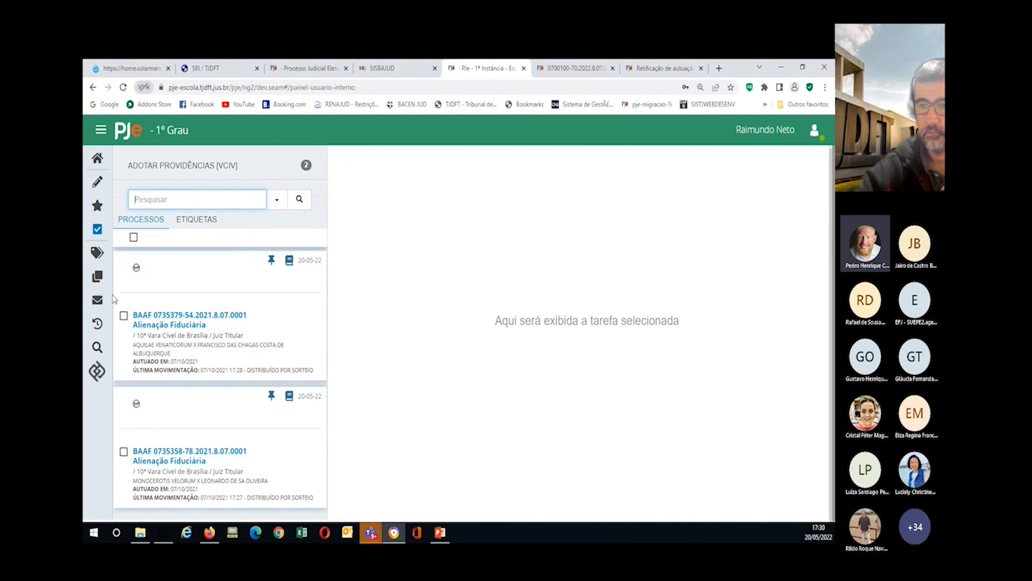
{"action": "left_click", "coordinate": [154, 322]}
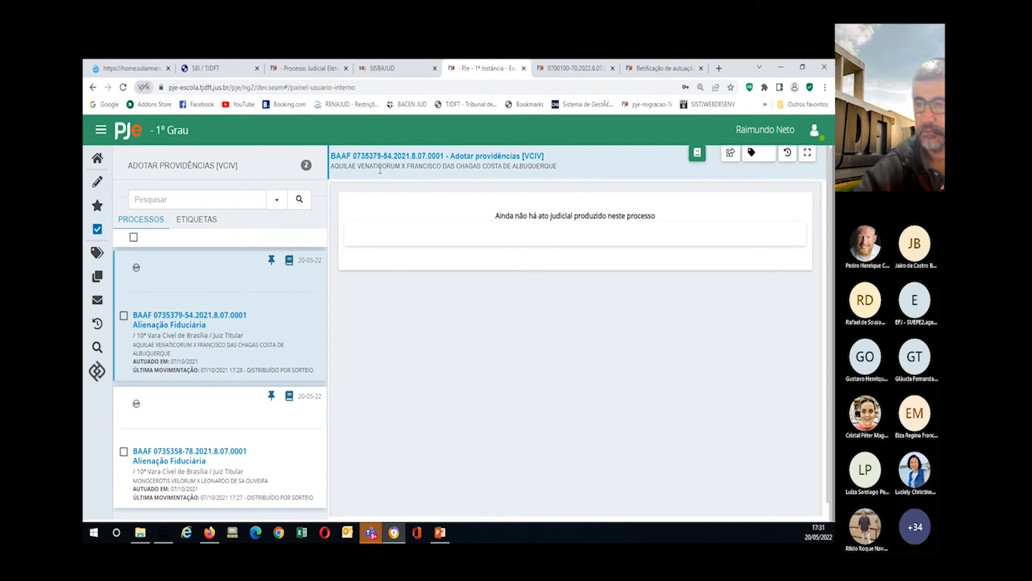
{"action": "left_click", "coordinate": [807, 154]}
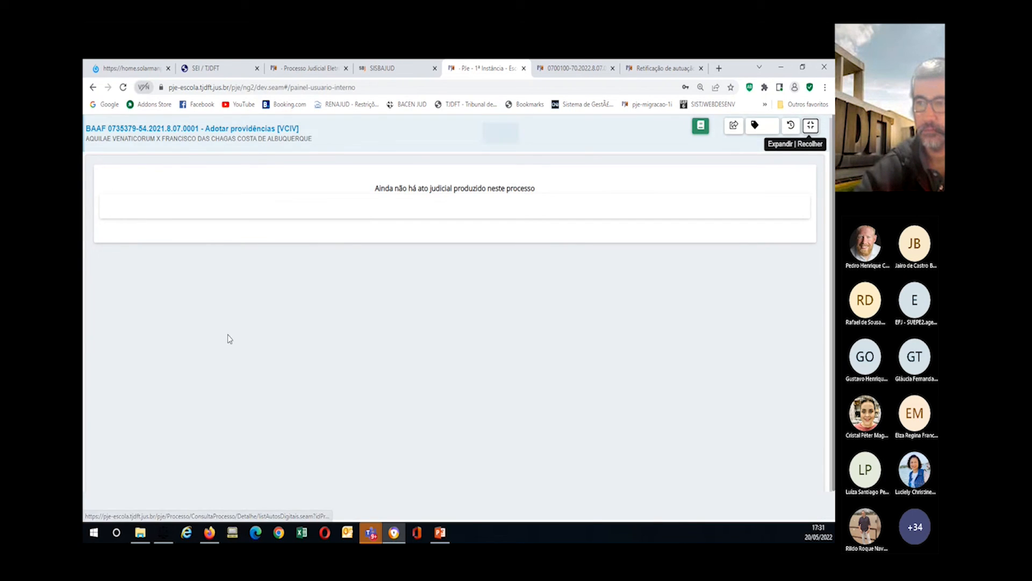
{"action": "left_click", "coordinate": [811, 125]}
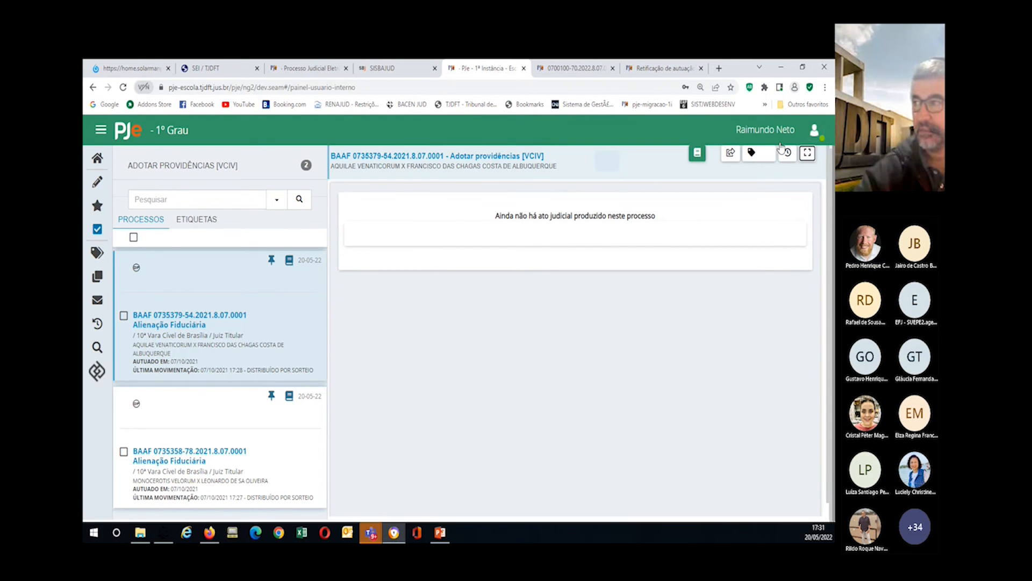
{"action": "left_click", "coordinate": [808, 152]}
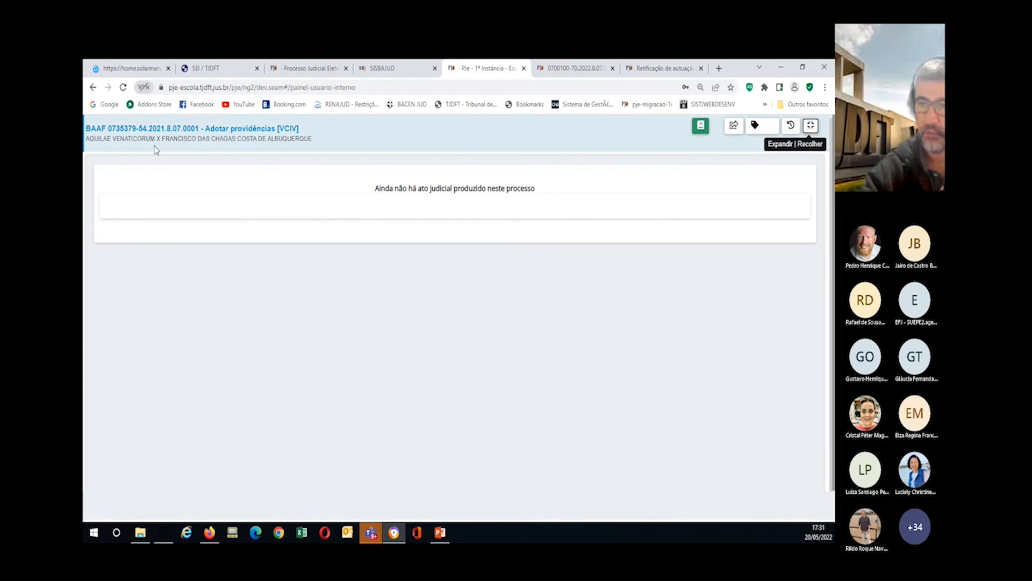
{"action": "key", "text": "ctrl+plus"}
{"action": "key", "text": "ctrl+plus"}
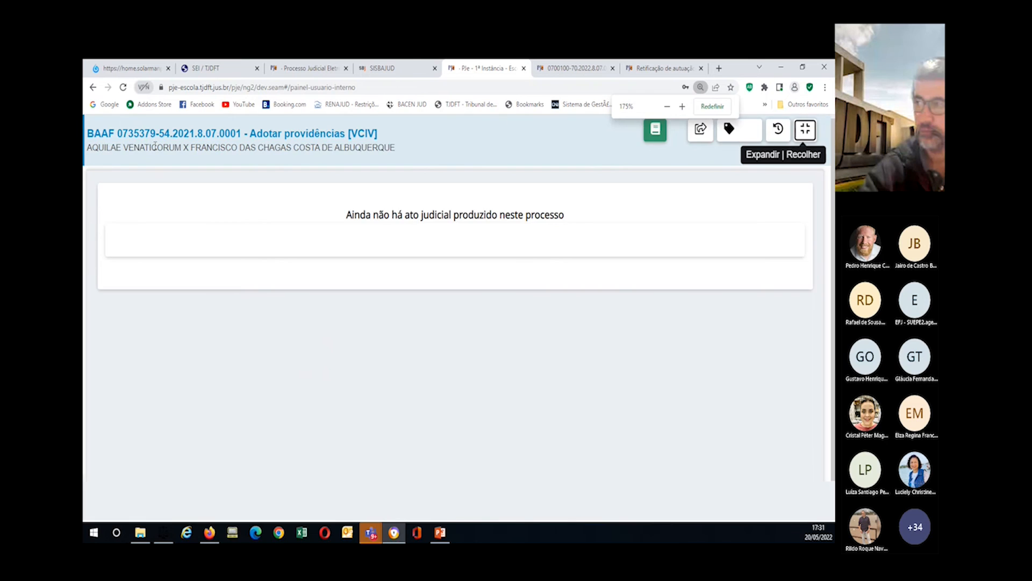
{"action": "key", "text": "ctrl+plus"}
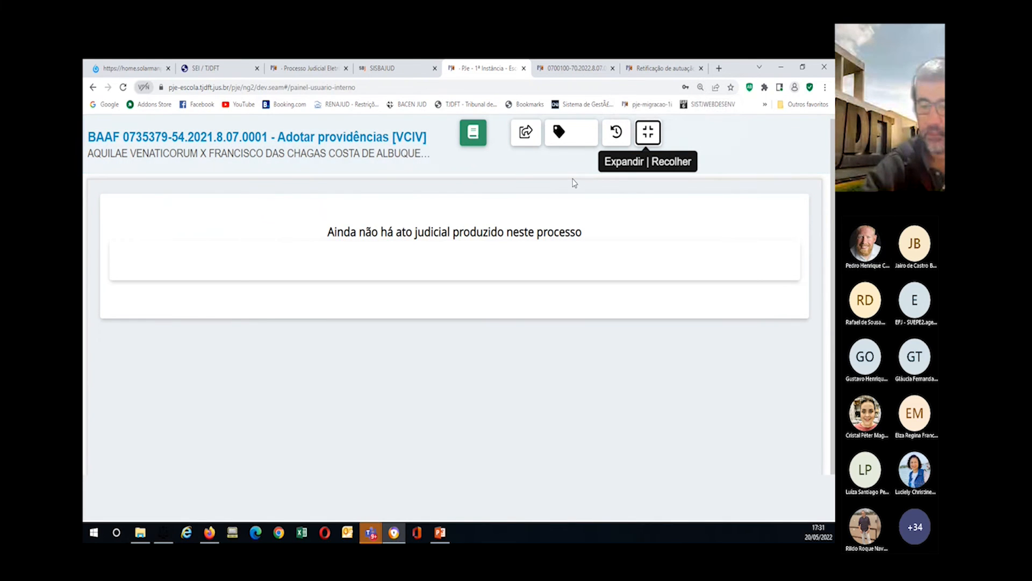
{"action": "key", "text": "ctrl+minus"}
{"action": "key", "text": "ctrl+minus"}
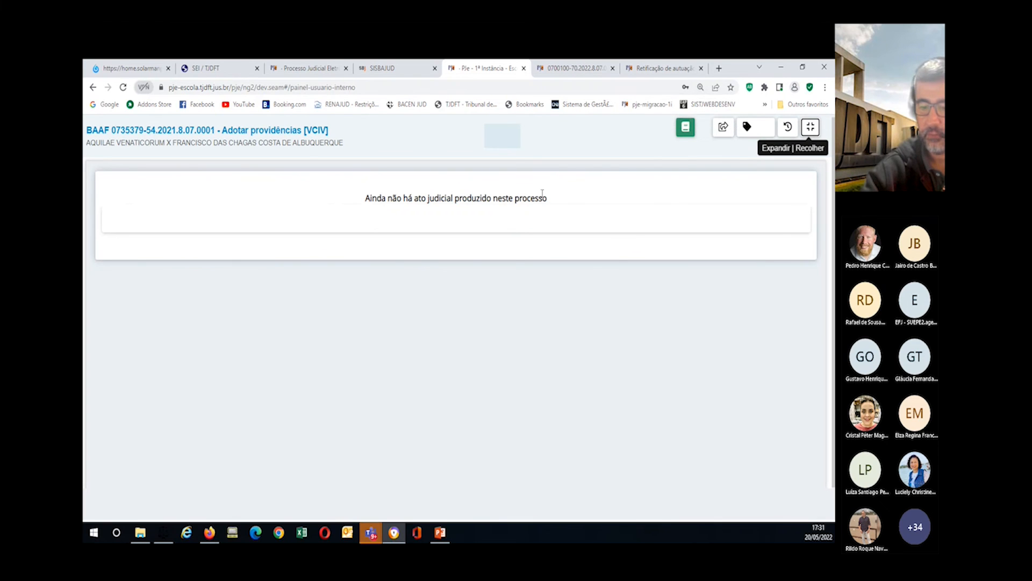
{"action": "key", "text": "ctrl+minus"}
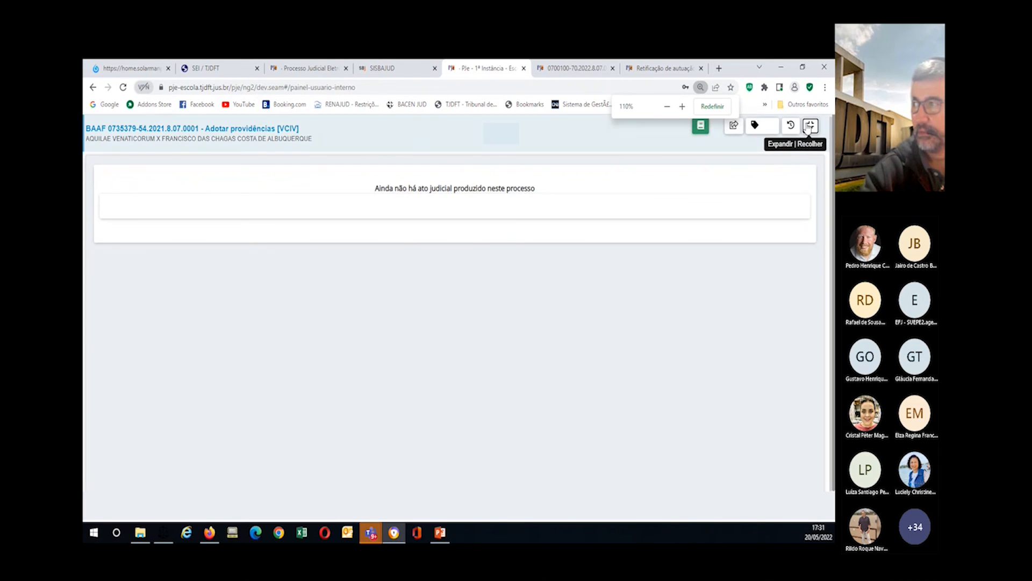
{"action": "left_click", "coordinate": [811, 127]}
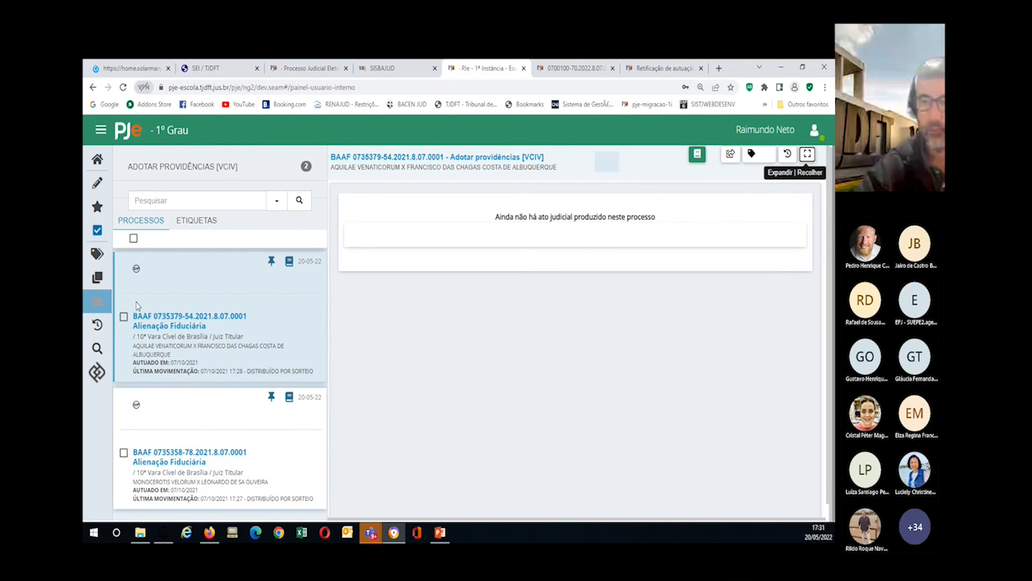
Step: In the old user panel, list the Adotar providências [VCIV] processes, then open and close the first task
{"action": "left_click", "coordinate": [100, 130]}
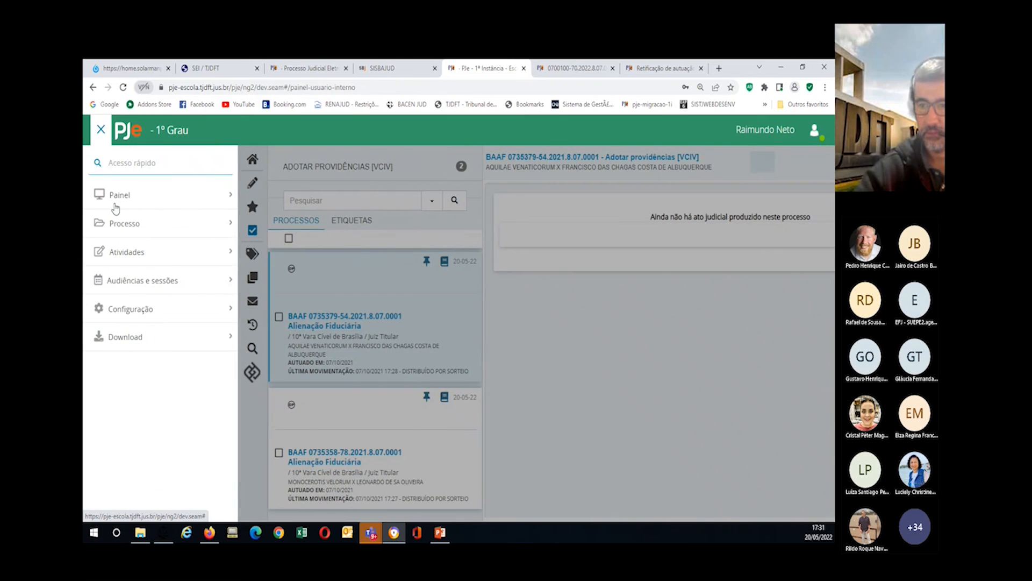
{"action": "left_click", "coordinate": [118, 198]}
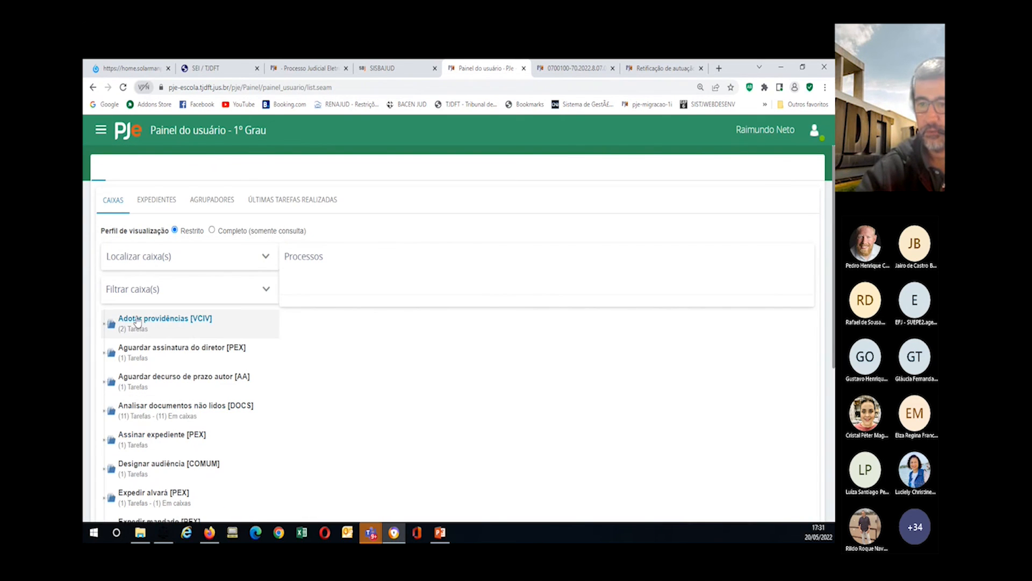
{"action": "left_click", "coordinate": [138, 320]}
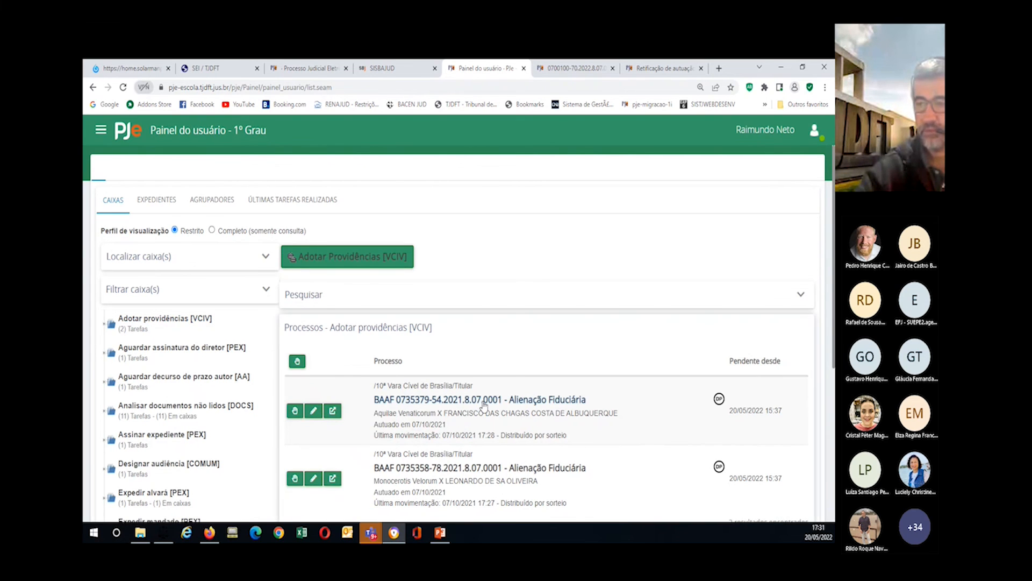
{"action": "scroll", "coordinate": [473, 399], "scroll_direction": "down", "scroll_amount": 3}
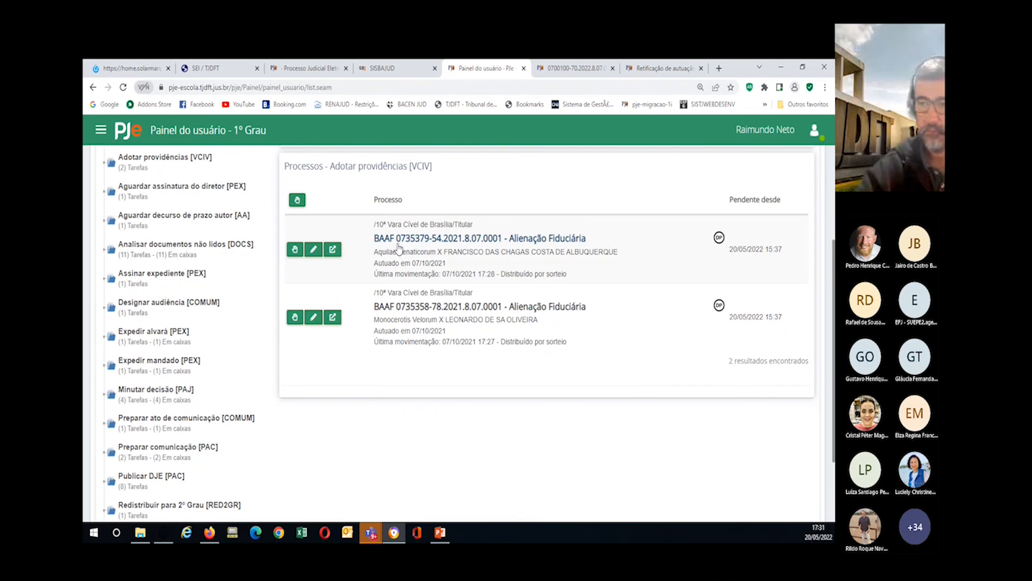
{"action": "left_click", "coordinate": [314, 250]}
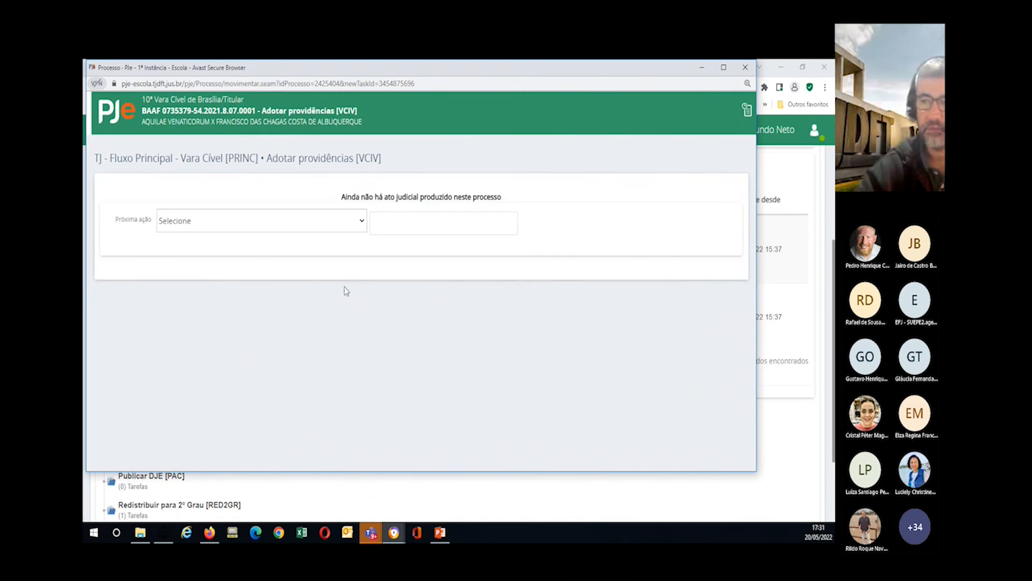
{"action": "left_click", "coordinate": [745, 68]}
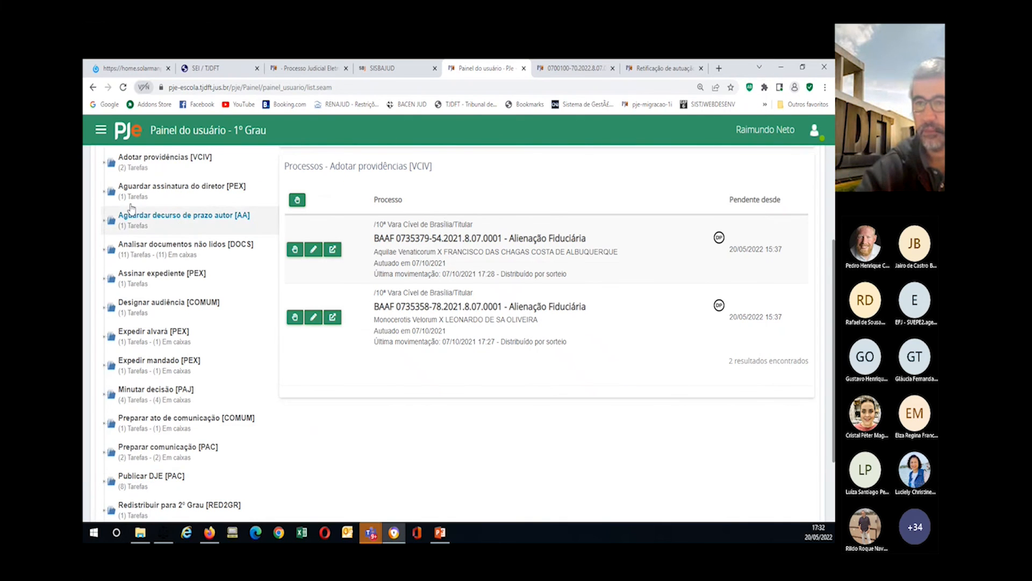
{"action": "left_click", "coordinate": [100, 129]}
{"action": "left_click", "coordinate": [107, 198]}
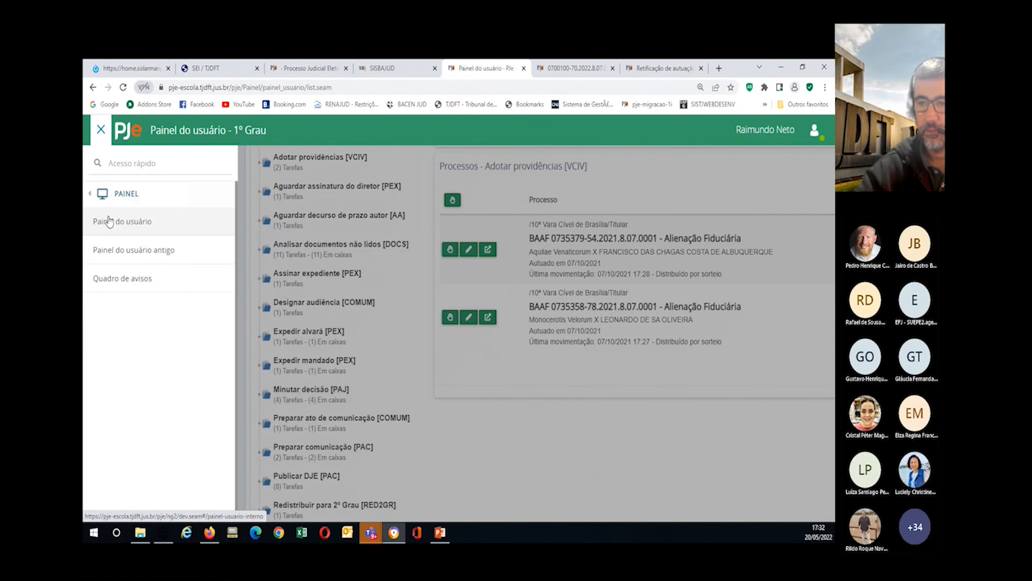
Step: In the new user panel, open the first BAAF process in Adotar providências [VCIV] and reset zoom to normal
{"action": "left_click", "coordinate": [116, 221]}
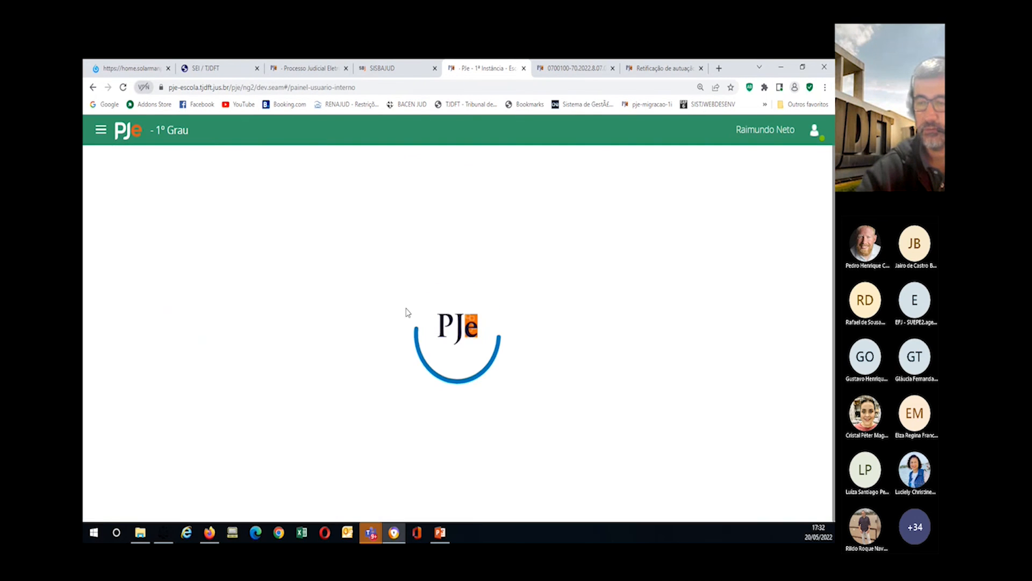
{"action": "left_click", "coordinate": [634, 247]}
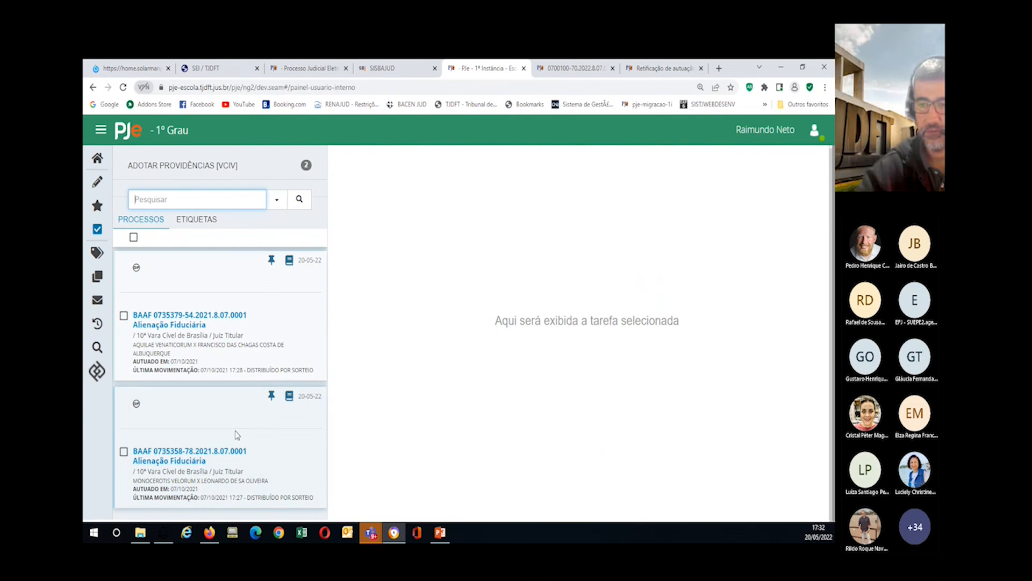
{"action": "left_click", "coordinate": [168, 324]}
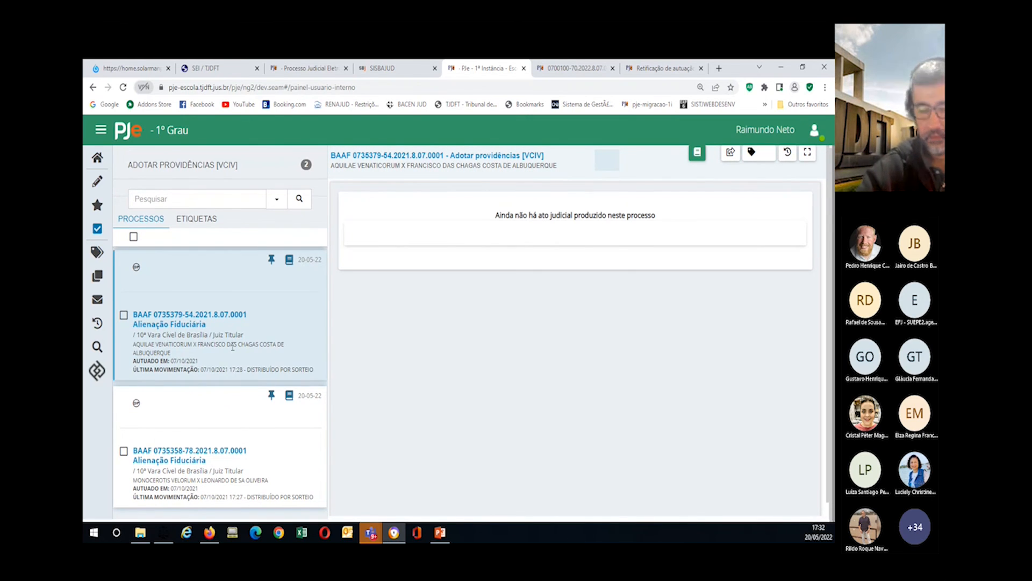
{"action": "key", "text": "ctrl+plus"}
{"action": "key", "text": "ctrl+plus"}
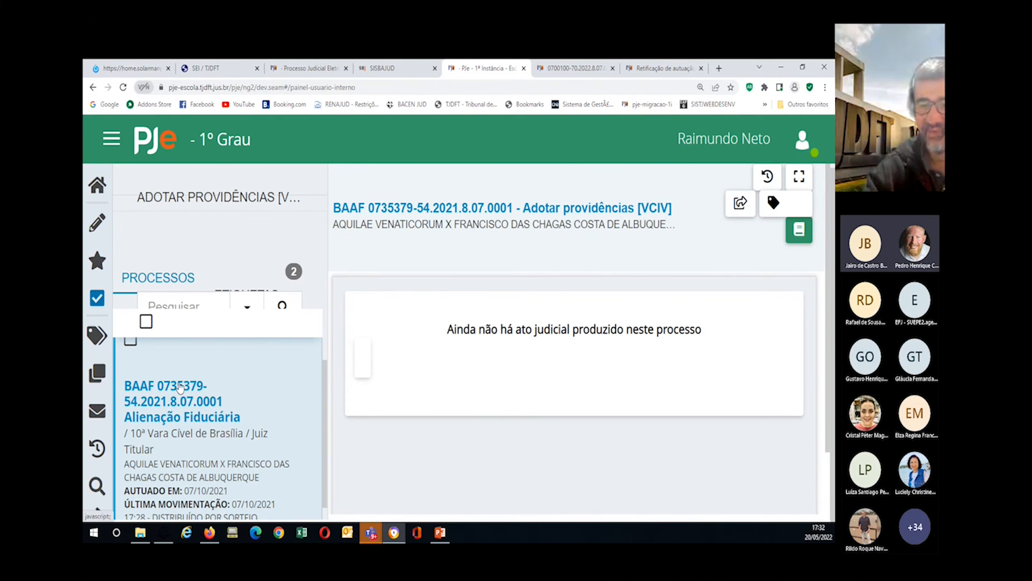
{"action": "key", "text": "ctrl+minus"}
{"action": "key", "text": "ctrl+minus"}
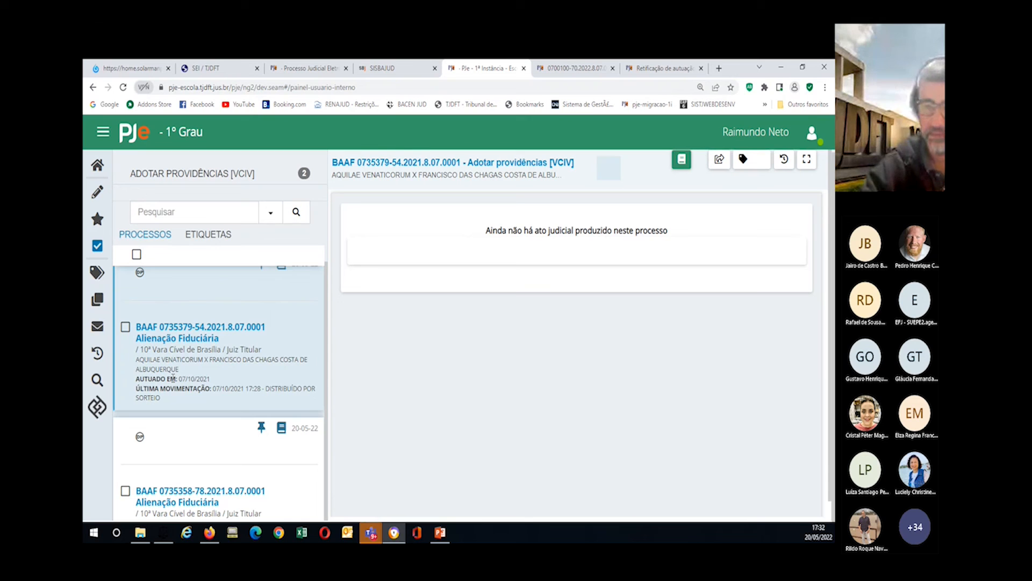
{"action": "key", "text": "ctrl+minus"}
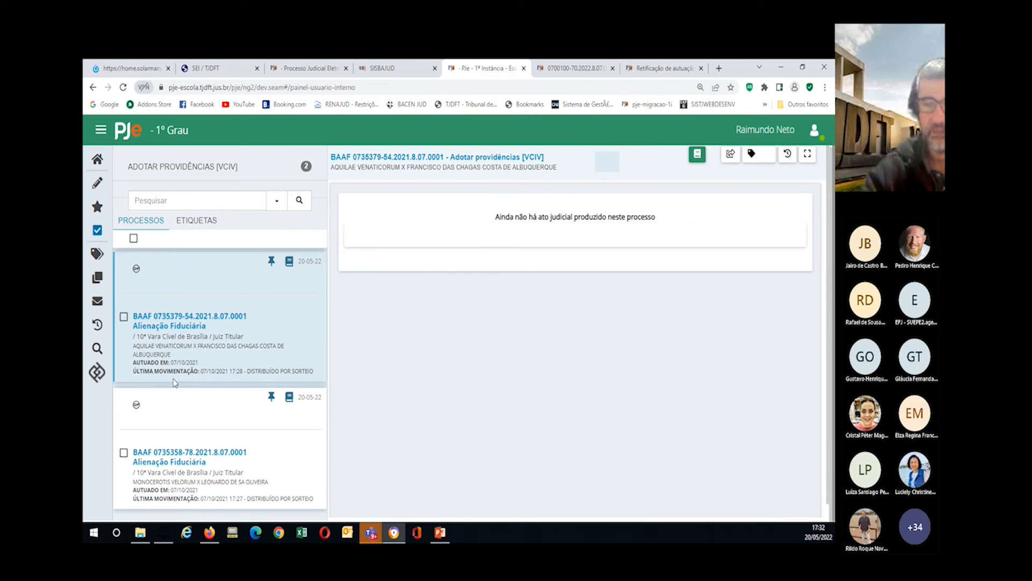
{"action": "key", "text": "ctrl+plus"}
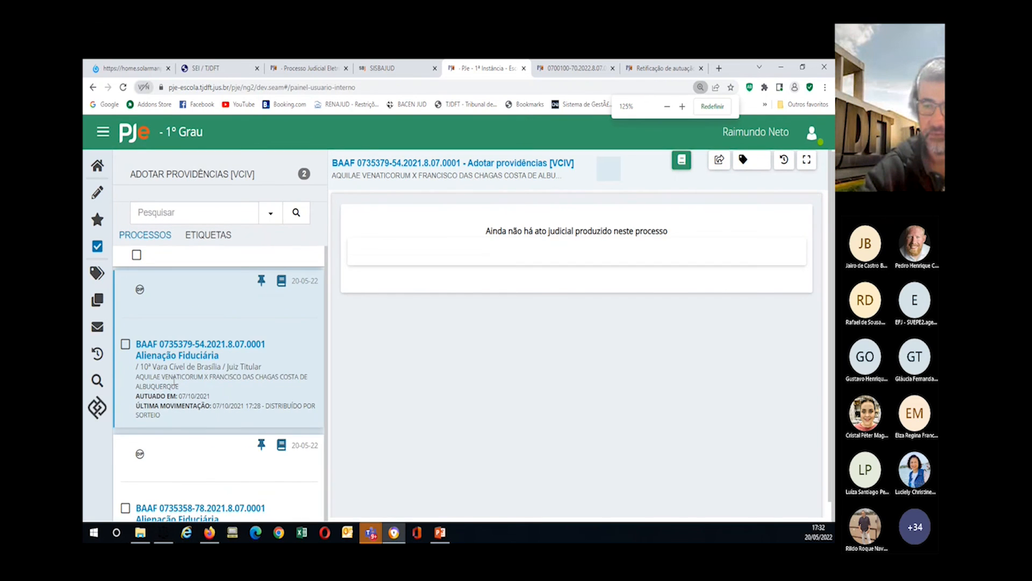
{"action": "key", "text": "ctrl+minus"}
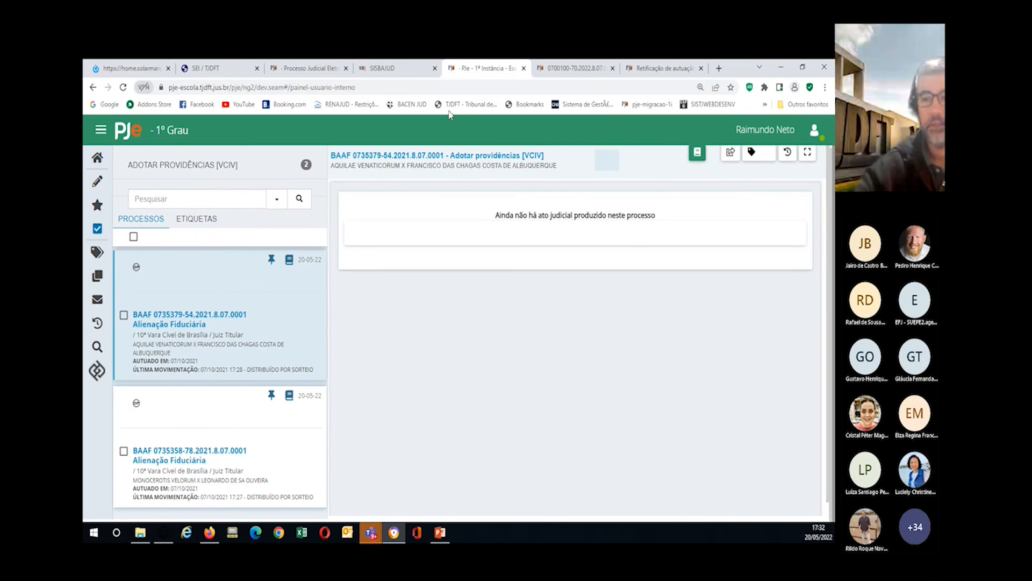
Step: Go home, then view the old user panel and scroll through its task boxes
{"action": "left_click", "coordinate": [97, 157]}
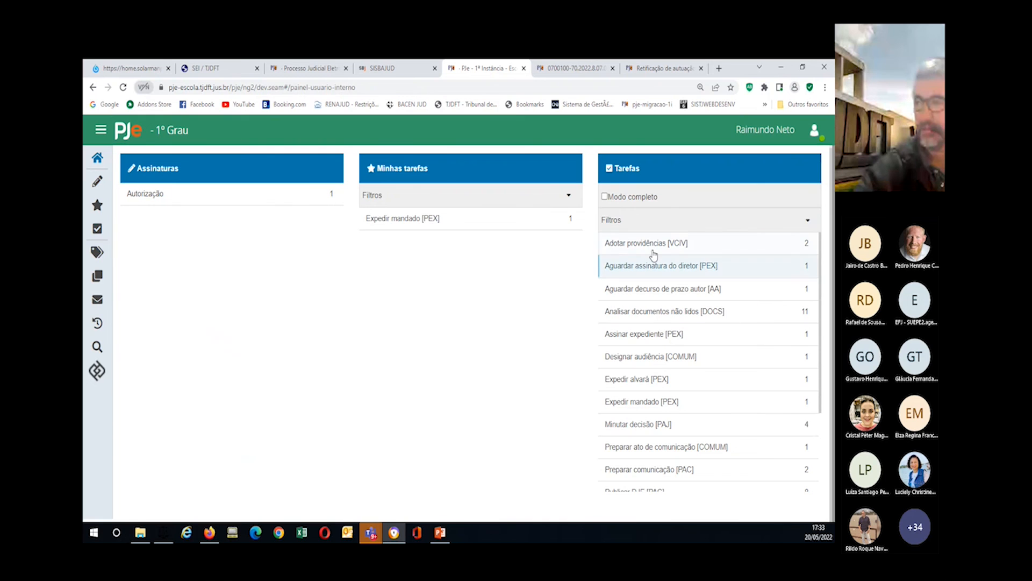
{"action": "left_click", "coordinate": [107, 135]}
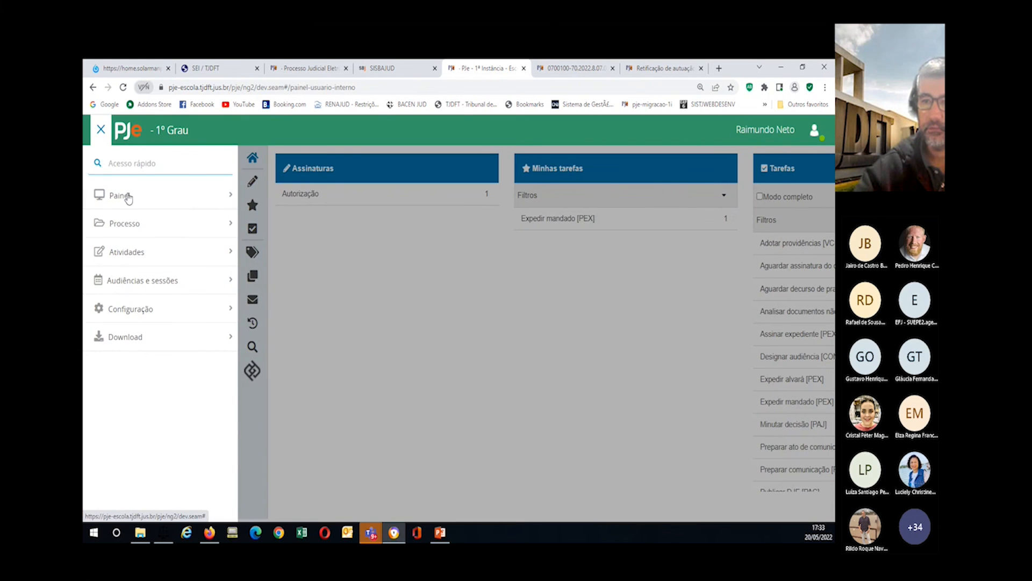
{"action": "left_click", "coordinate": [127, 195]}
{"action": "left_click", "coordinate": [139, 256]}
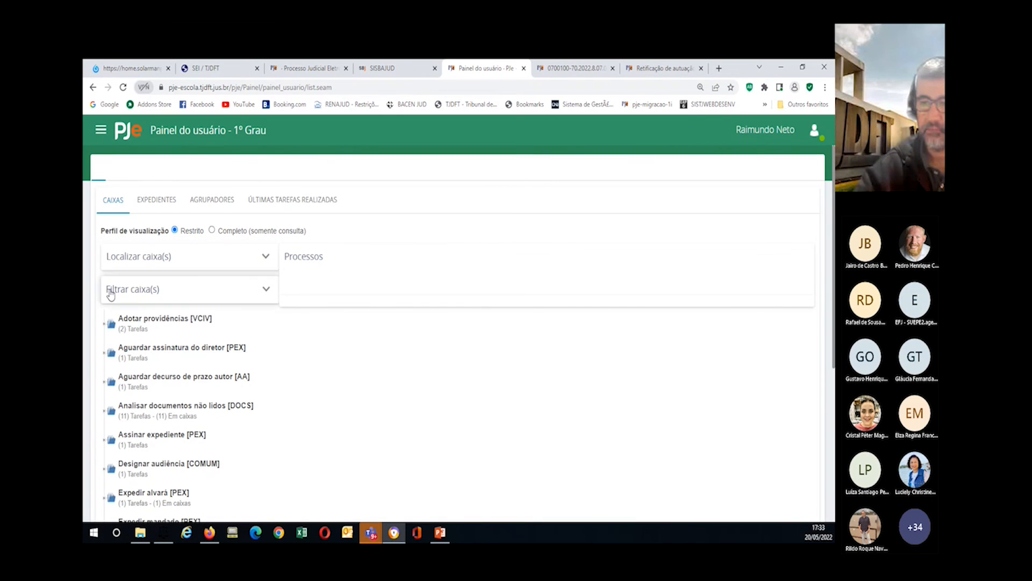
{"action": "scroll", "coordinate": [135, 382], "scroll_direction": "down", "scroll_amount": 4}
{"action": "scroll", "coordinate": [136, 383], "scroll_direction": "down", "scroll_amount": 1}
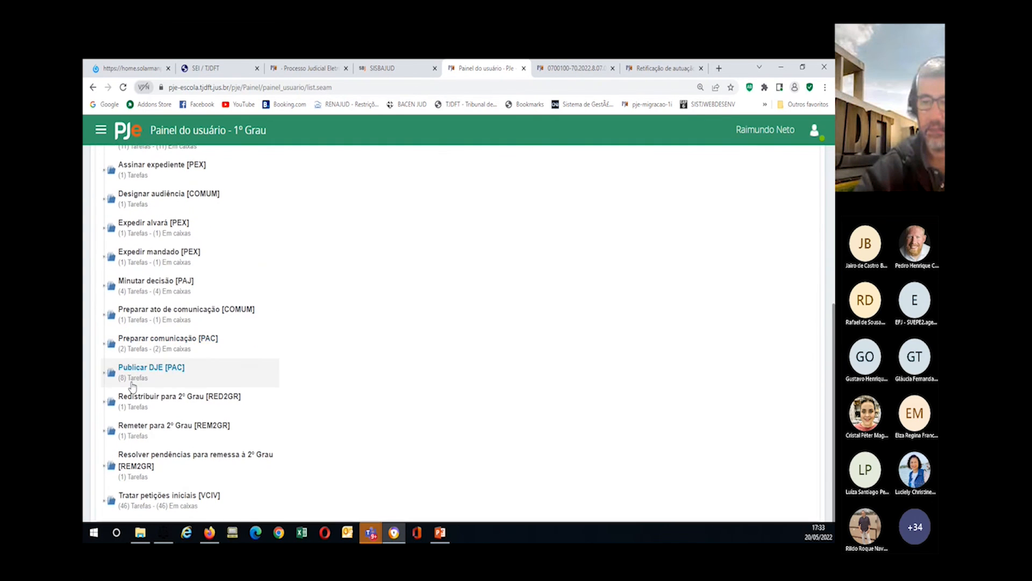
{"action": "scroll", "coordinate": [139, 376], "scroll_direction": "up", "scroll_amount": 5}
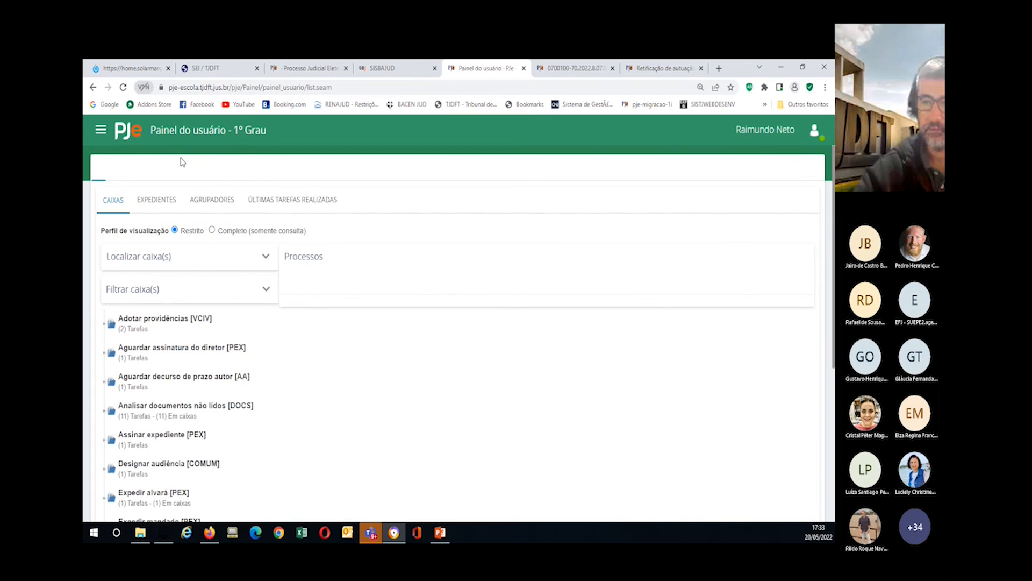
Step: Switch back to the new user panel and scroll down its Tarefas list
{"action": "left_click", "coordinate": [101, 129]}
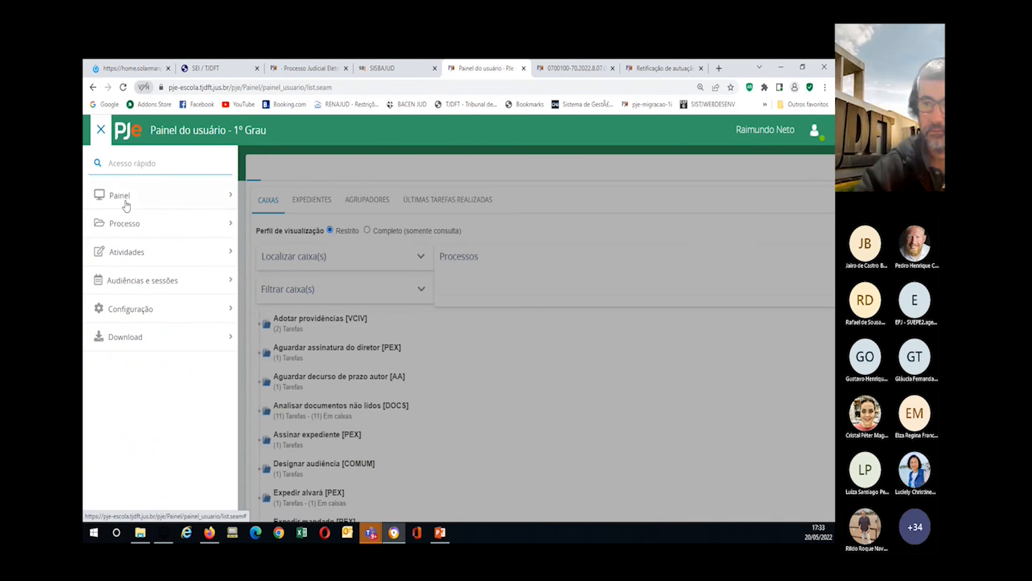
{"action": "left_click", "coordinate": [122, 197]}
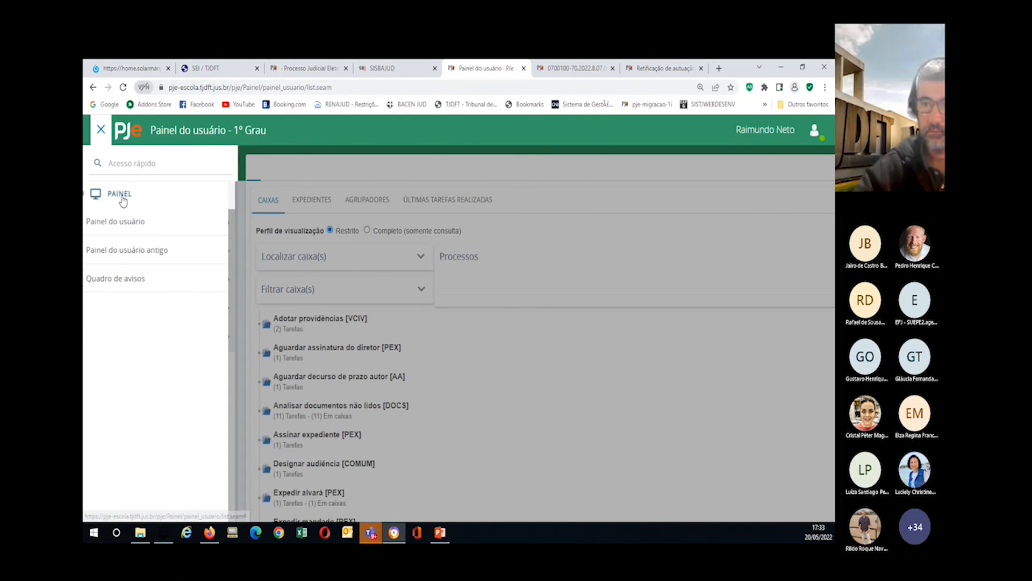
{"action": "left_click", "coordinate": [118, 230]}
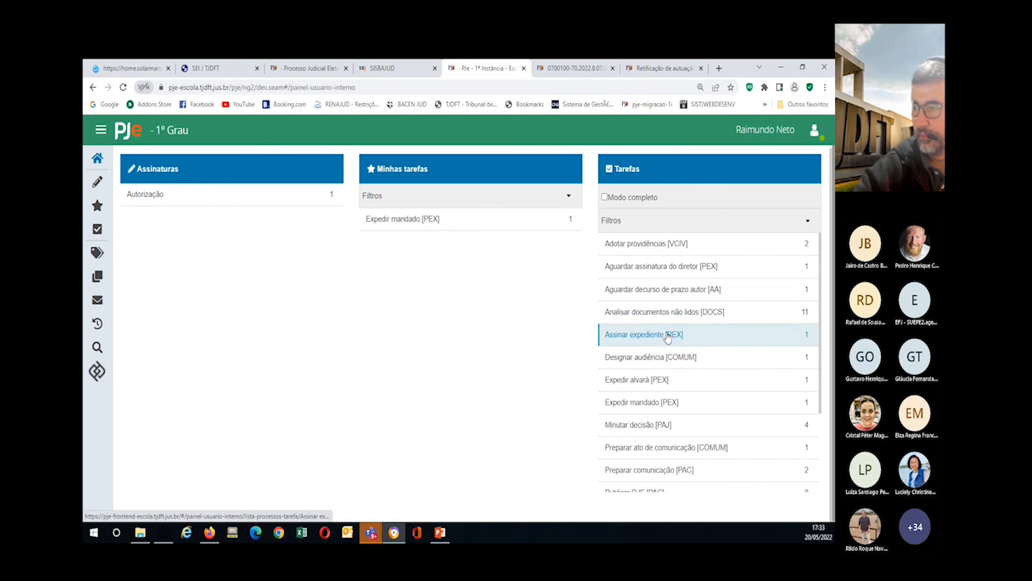
{"action": "scroll", "coordinate": [664, 344], "scroll_direction": "down", "scroll_amount": 1}
{"action": "scroll", "coordinate": [659, 352], "scroll_direction": "down", "scroll_amount": 1}
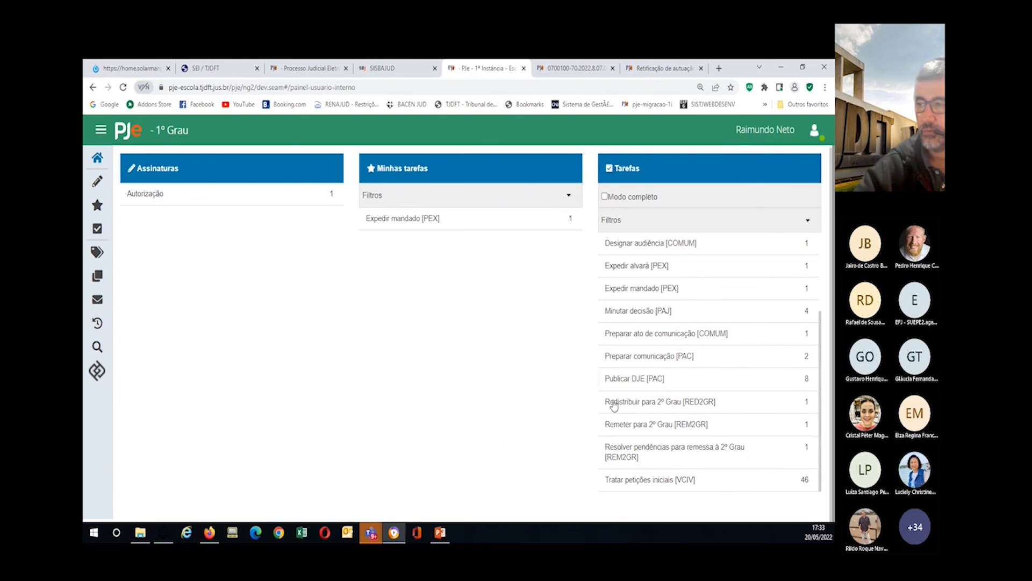
{"action": "left_click", "coordinate": [97, 252]}
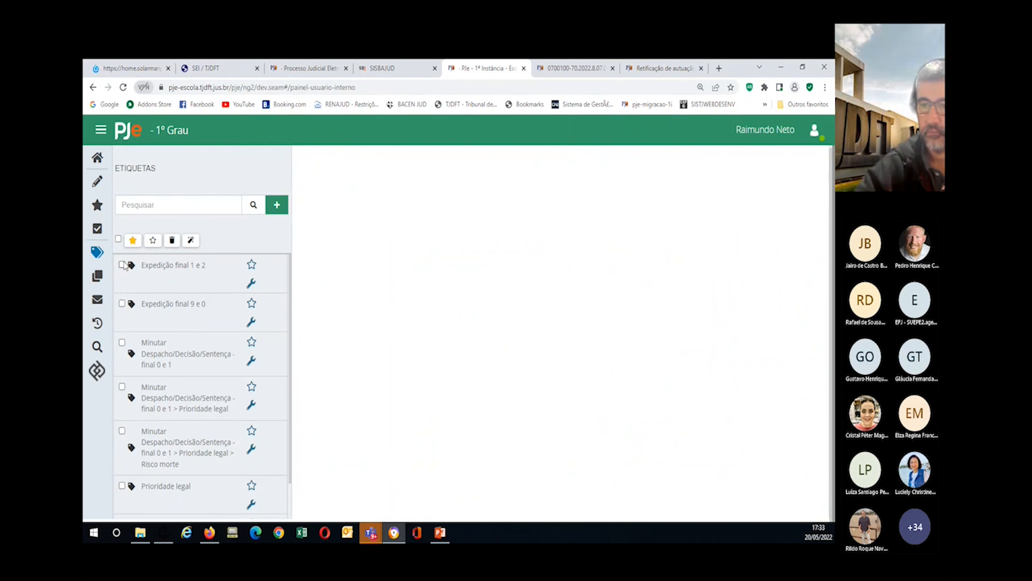
{"action": "left_click", "coordinate": [190, 239]}
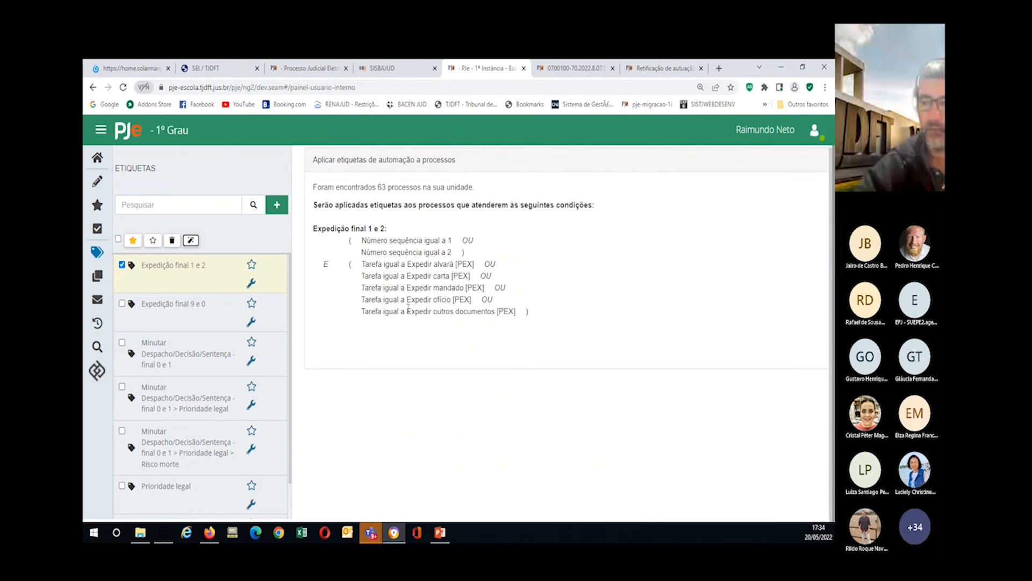
{"action": "left_click", "coordinate": [97, 157]}
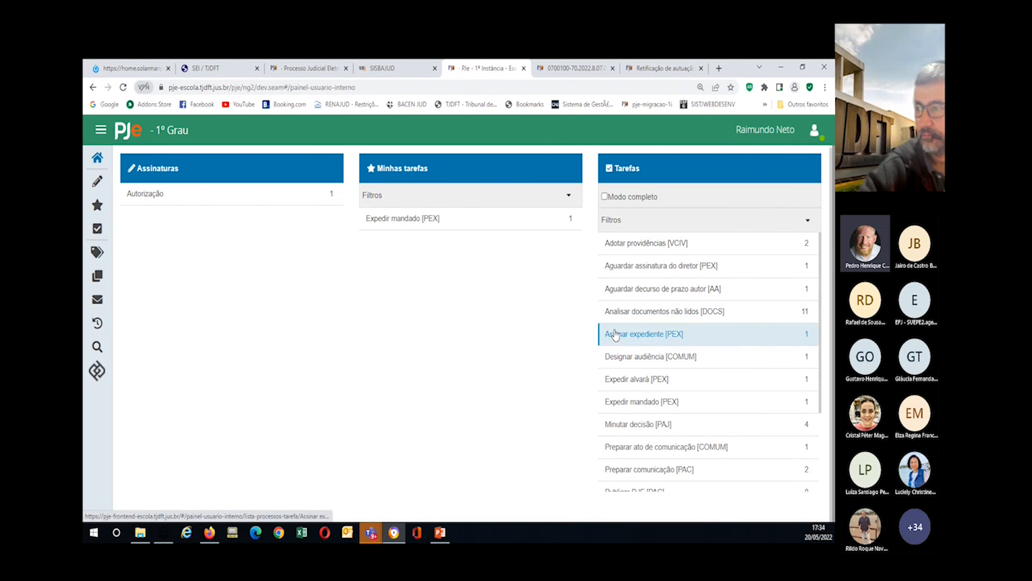
Step: Open a task's process list, then the Etiquetas list and the Criar etiqueta form
{"action": "left_click", "coordinate": [618, 311]}
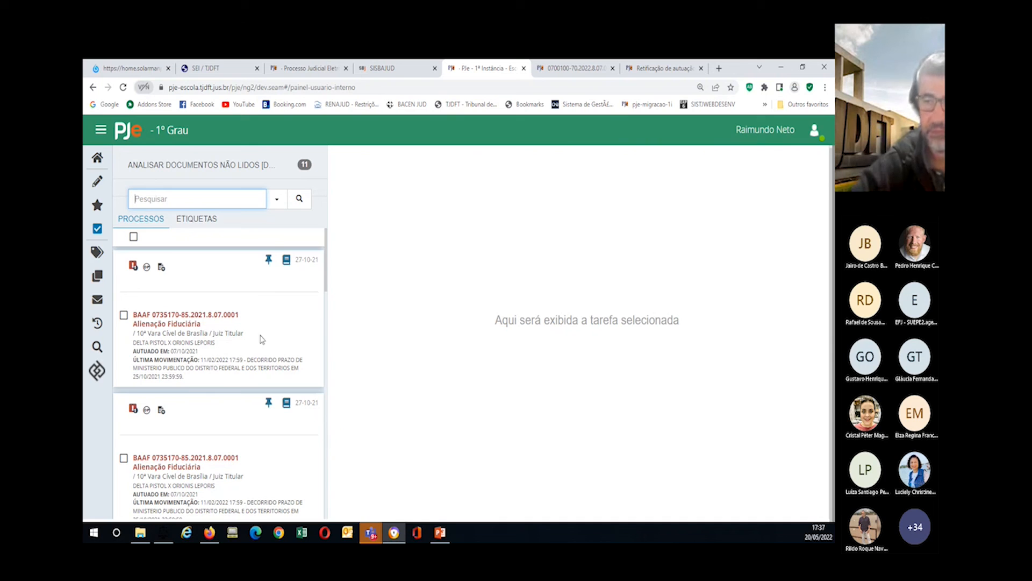
{"action": "left_click", "coordinate": [99, 252]}
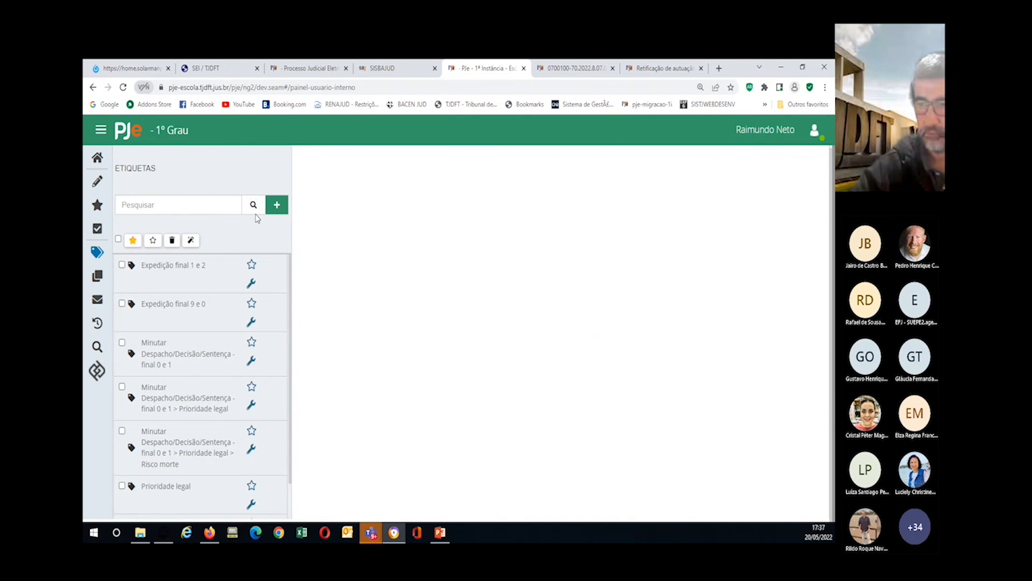
{"action": "left_click", "coordinate": [276, 207]}
Step: Save a new label named 'Perito' followed by the court expert's name
{"action": "left_click", "coordinate": [305, 211]}
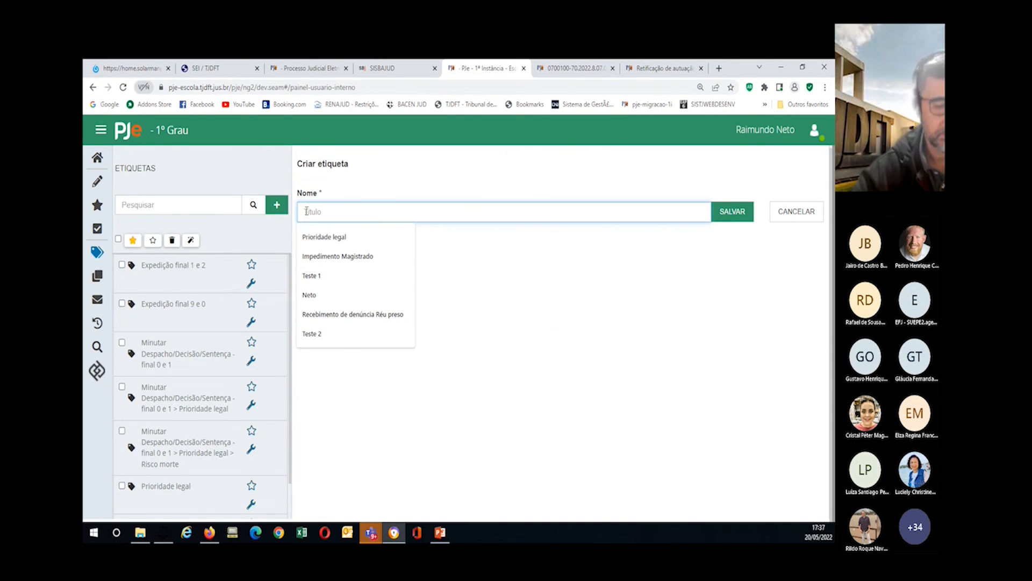
{"action": "type", "text": "Perito G"}
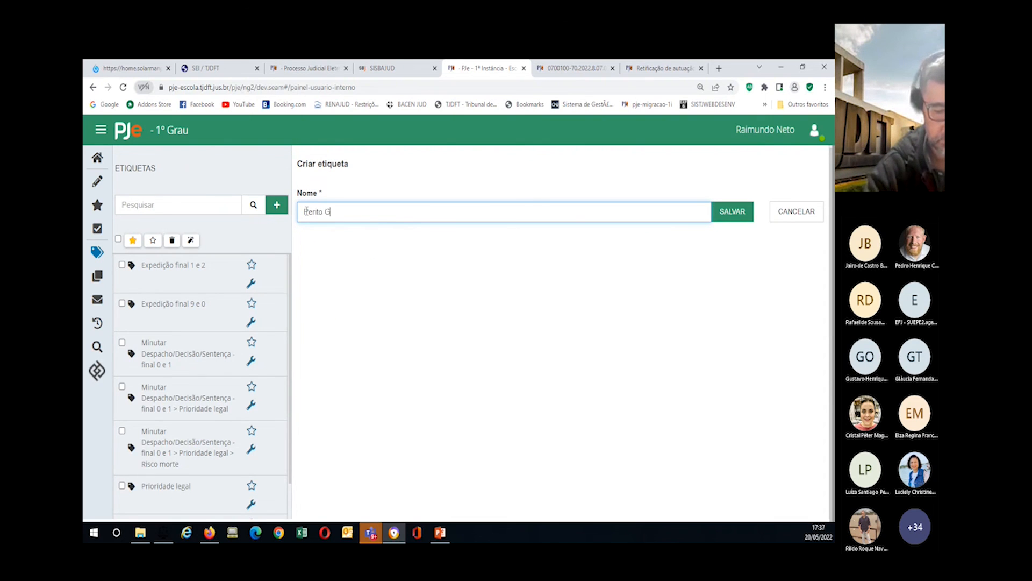
{"action": "type", "text": "uilherme"}
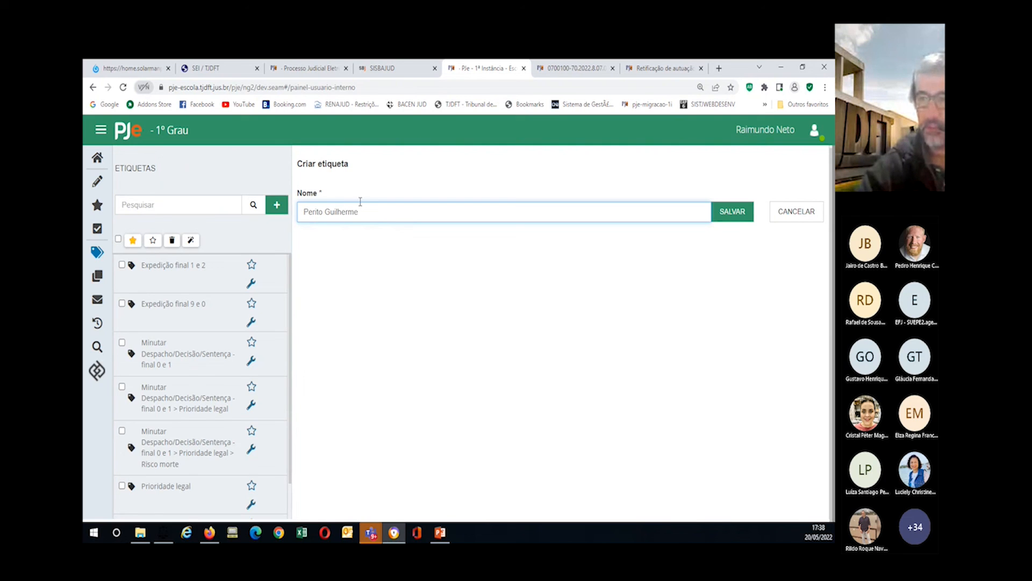
{"action": "left_click", "coordinate": [747, 215]}
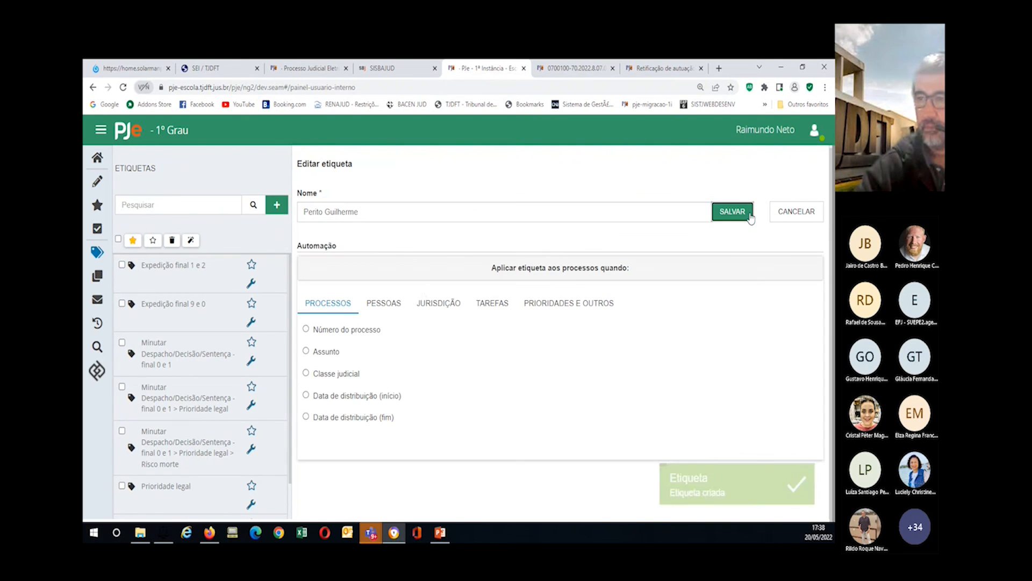
Step: Set the label's Pessoas automation to match by CPF | CNPJ, then zoom the page out
{"action": "left_click", "coordinate": [385, 305]}
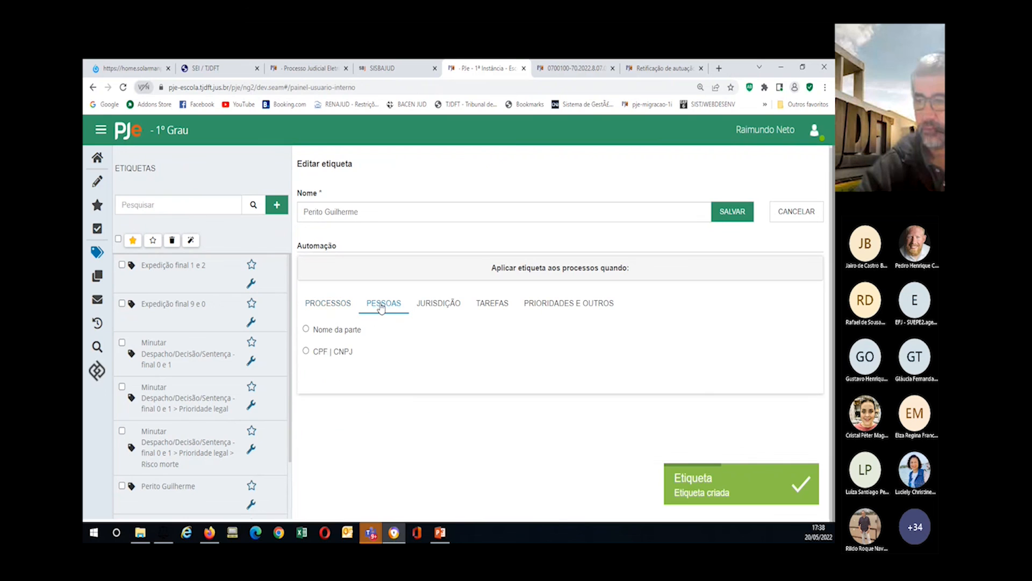
{"action": "left_click", "coordinate": [307, 352]}
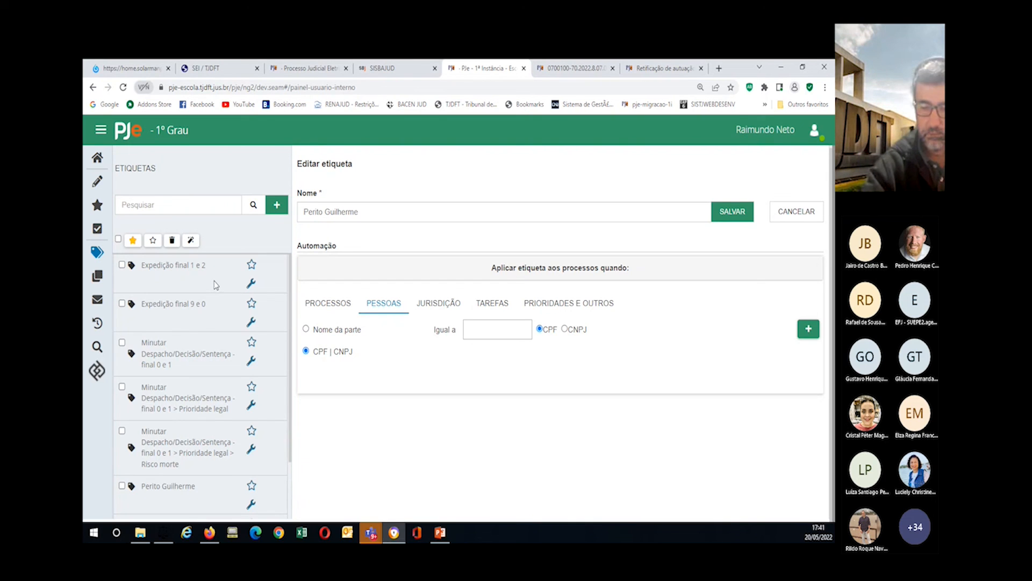
{"action": "key", "text": "ctrl+minus"}
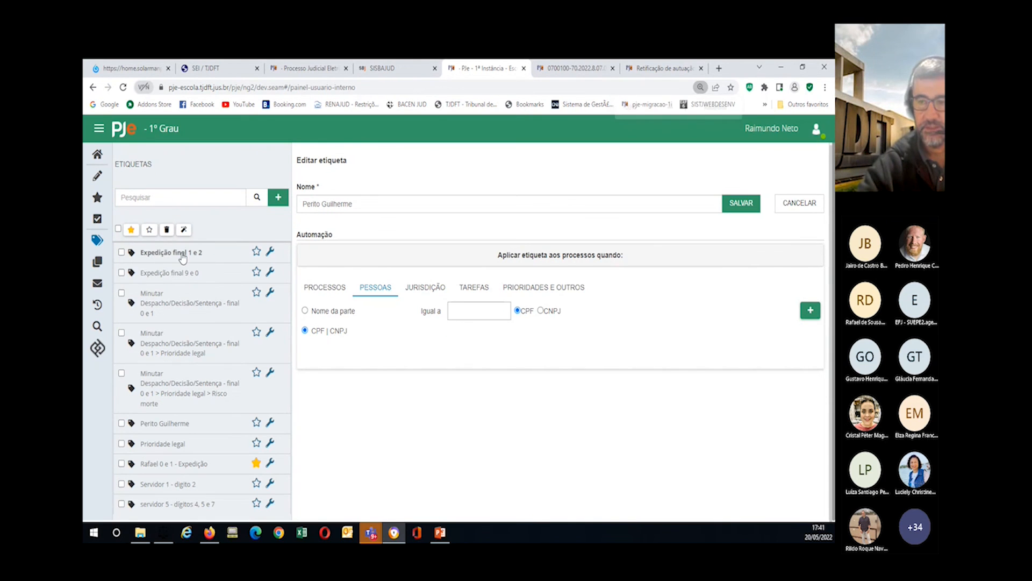
Step: Open Expedição final 1 e 2 for editing, add a Meta 2 priority rule, then delete it
{"action": "left_click", "coordinate": [271, 252]}
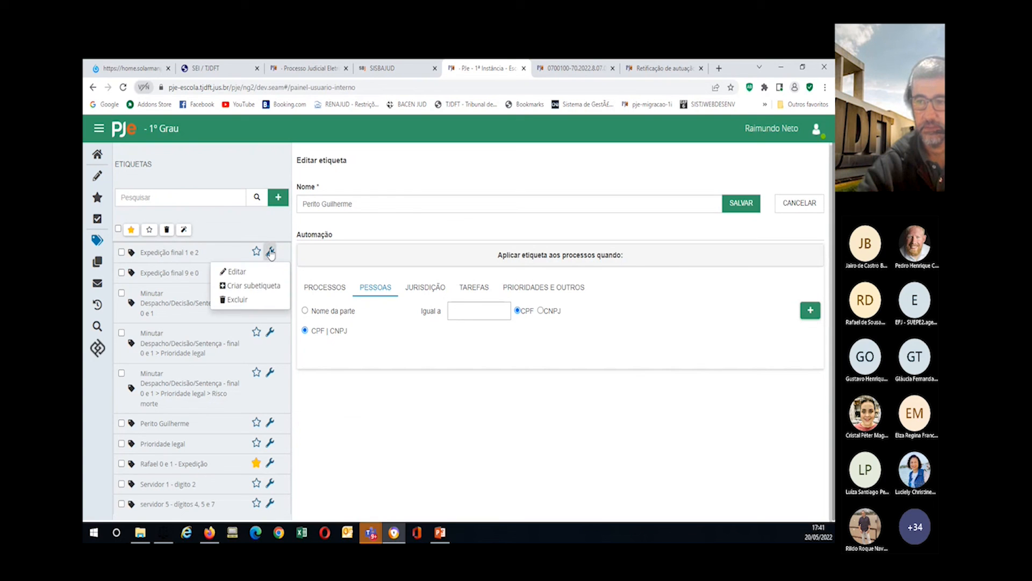
{"action": "left_click", "coordinate": [234, 272]}
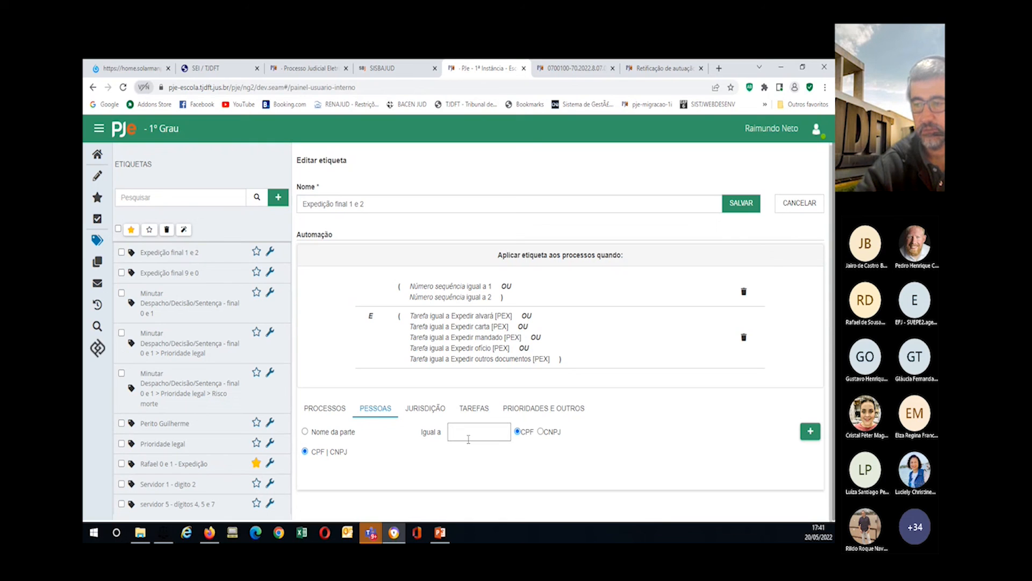
{"action": "left_click", "coordinate": [512, 418]}
{"action": "left_click", "coordinate": [318, 433]}
{"action": "left_click", "coordinate": [457, 432]}
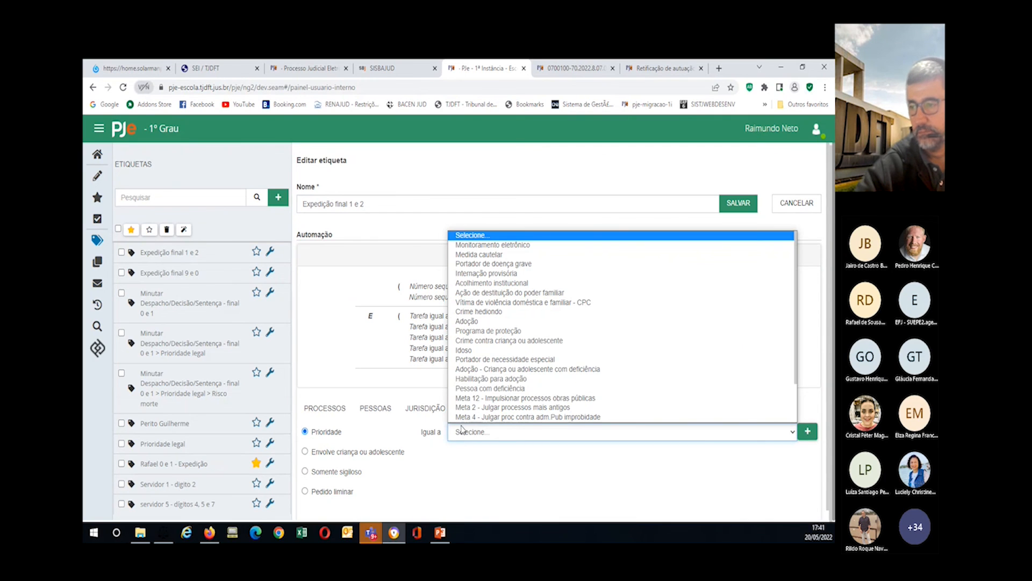
{"action": "left_click", "coordinate": [484, 407]}
{"action": "left_click", "coordinate": [807, 433]}
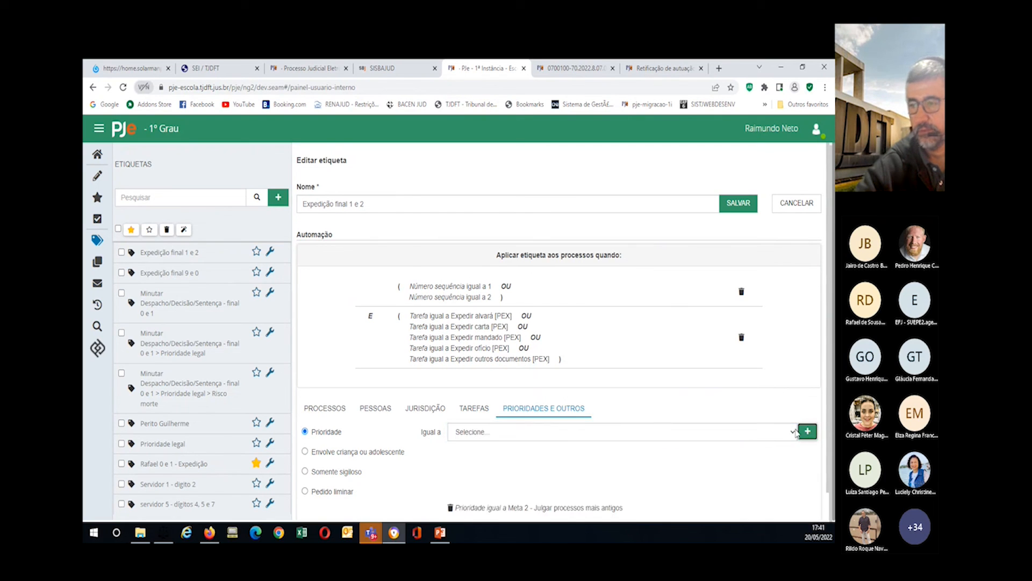
{"action": "scroll", "coordinate": [597, 468], "scroll_direction": "down", "scroll_amount": 1}
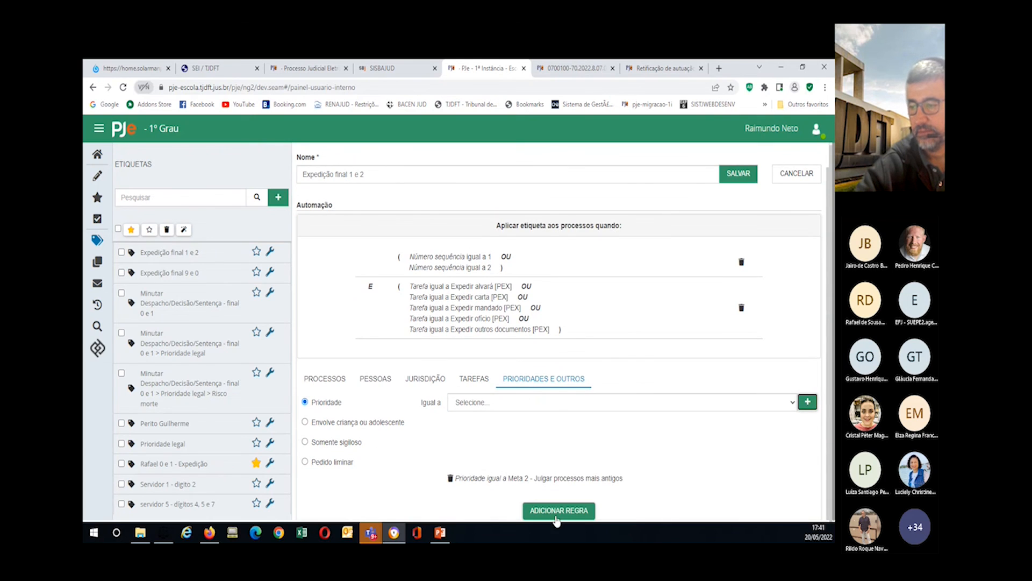
{"action": "left_click", "coordinate": [559, 512]}
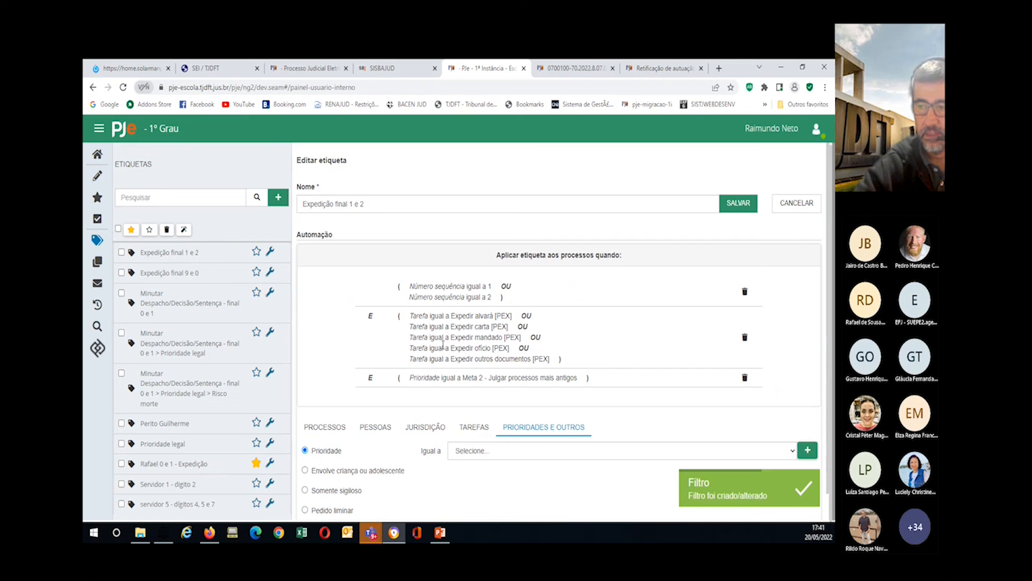
{"action": "left_click", "coordinate": [745, 377]}
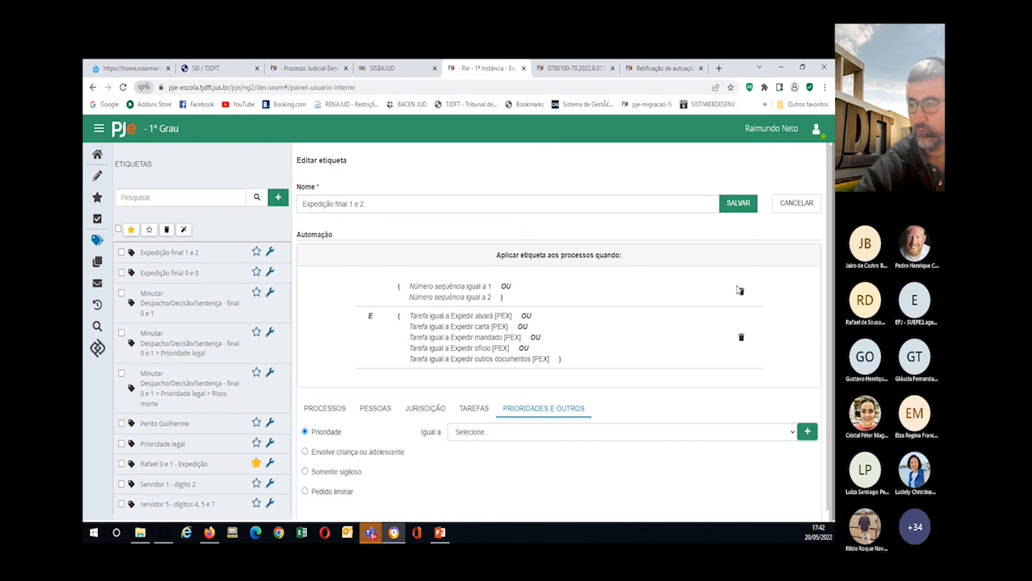
Step: Delete the sequence 1-or-2 rule and add a Número do processo condition for sequence 1
{"action": "left_click", "coordinate": [740, 290]}
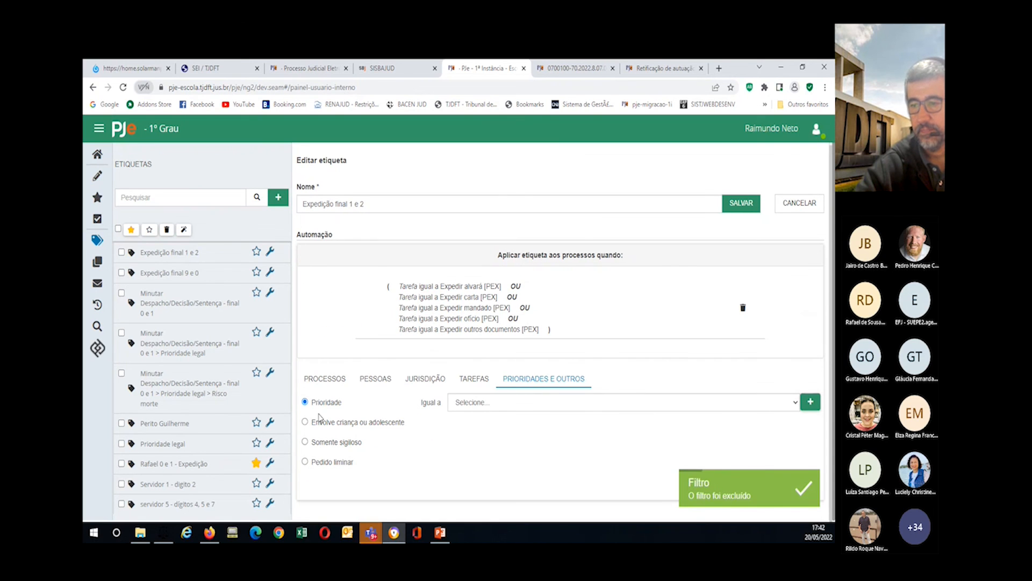
{"action": "left_click", "coordinate": [316, 379]}
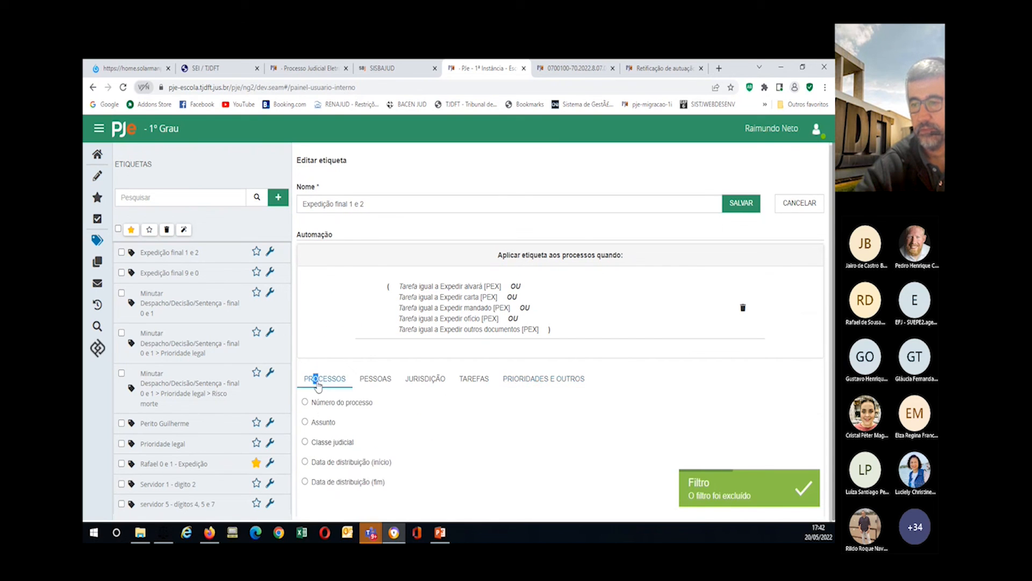
{"action": "left_click", "coordinate": [305, 403]}
{"action": "left_click", "coordinate": [495, 403]}
{"action": "type", "text": "1"}
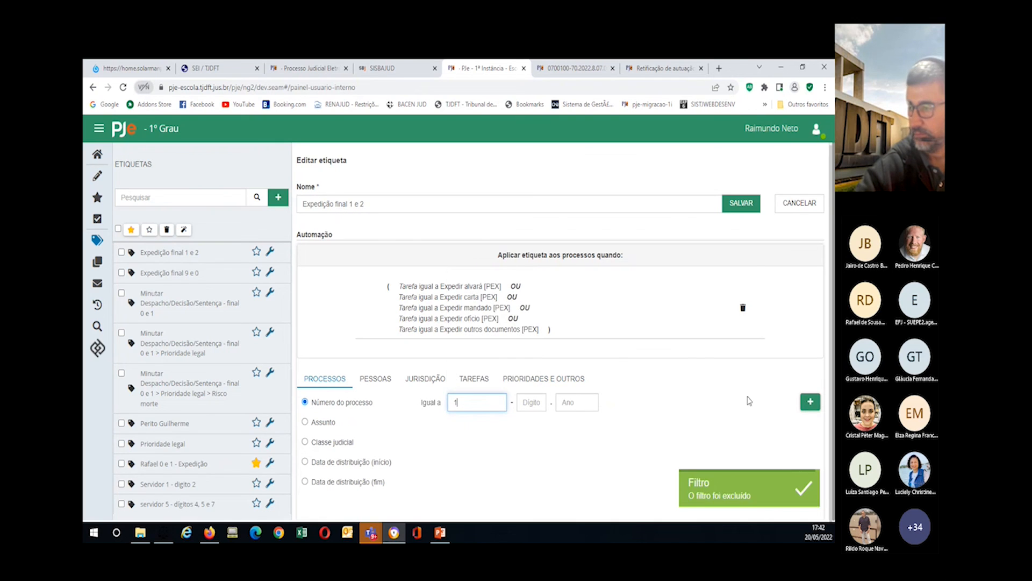
{"action": "left_click", "coordinate": [810, 401]}
Step: Add sequence conditions 2 and 3, save the rule, and remove the label from favourites
{"action": "left_click_drag", "start_coordinate": [460, 406], "coordinate": [447, 410]}
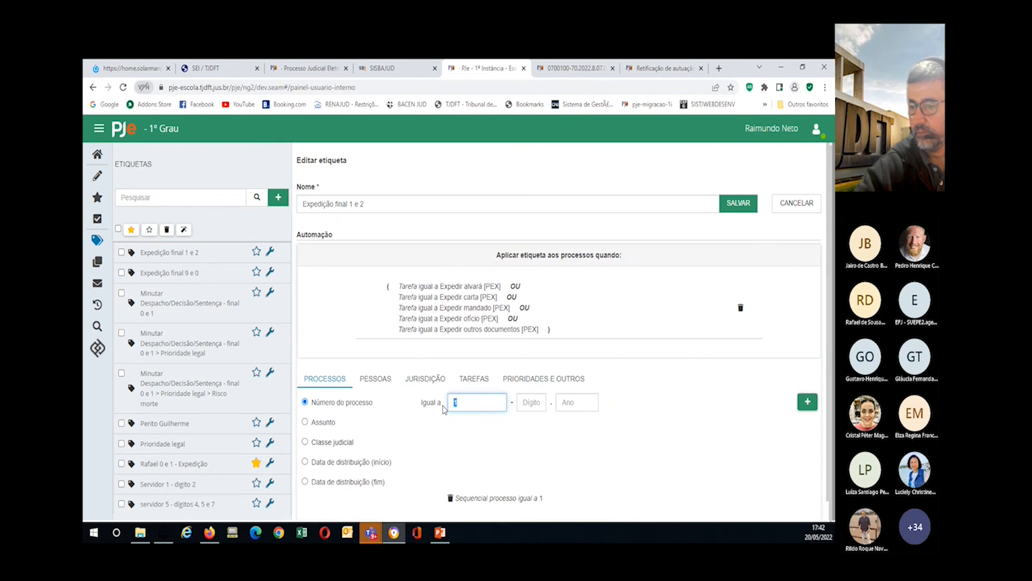
{"action": "type", "text": "2"}
{"action": "left_click", "coordinate": [806, 403]}
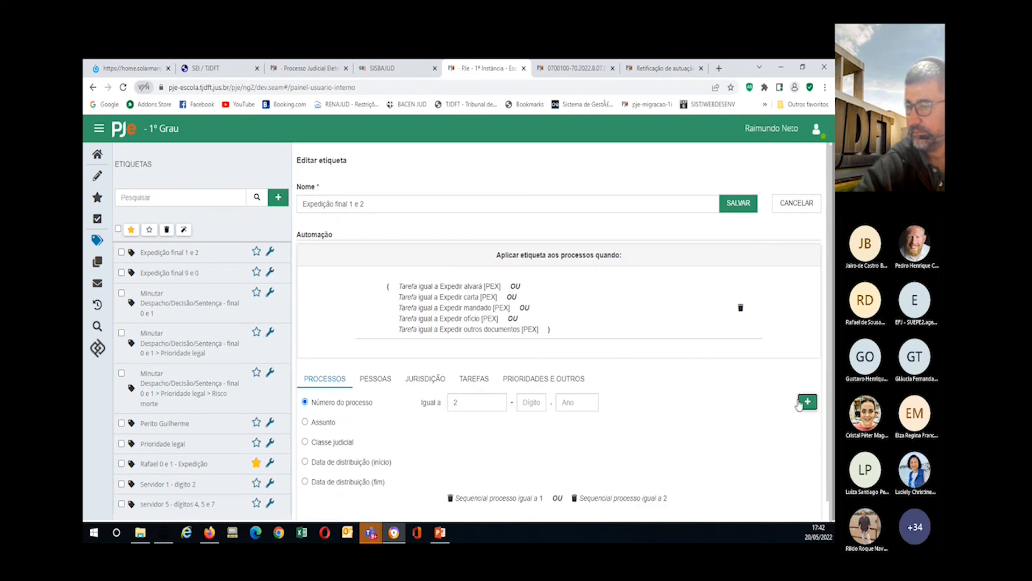
{"action": "left_click_drag", "start_coordinate": [477, 404], "coordinate": [416, 402]}
{"action": "type", "text": "3"}
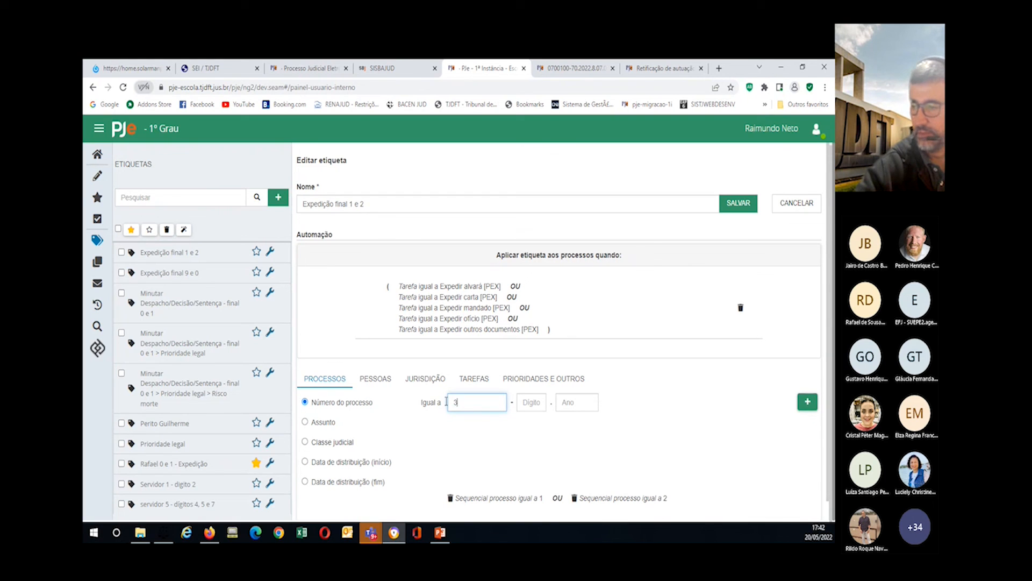
{"action": "left_click", "coordinate": [808, 401]}
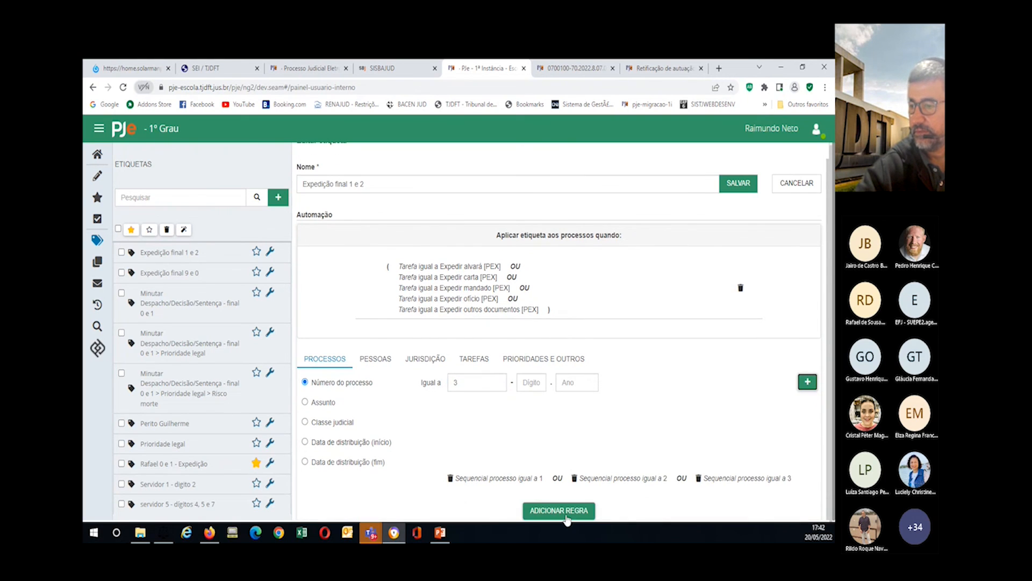
{"action": "left_click", "coordinate": [562, 511]}
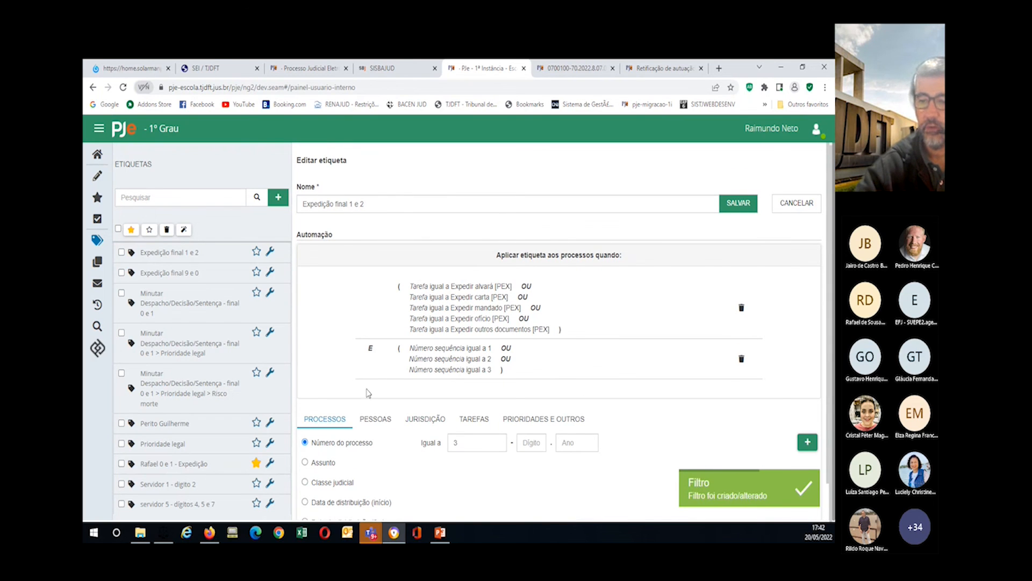
{"action": "left_click", "coordinate": [256, 463]}
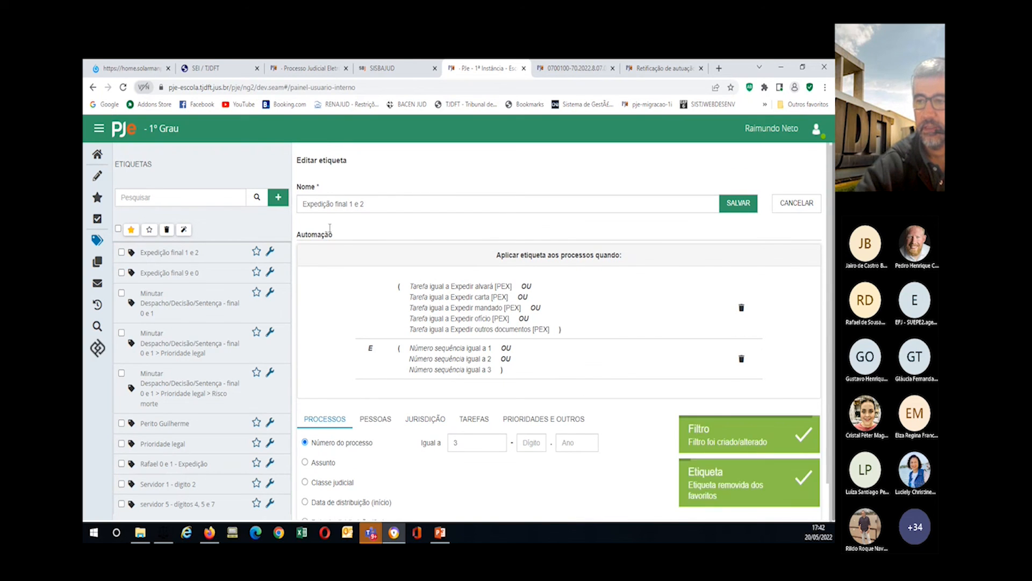
Step: Execute the Expedição final 1 e 2 label's rules on the unit's processes
{"action": "left_click", "coordinate": [122, 252]}
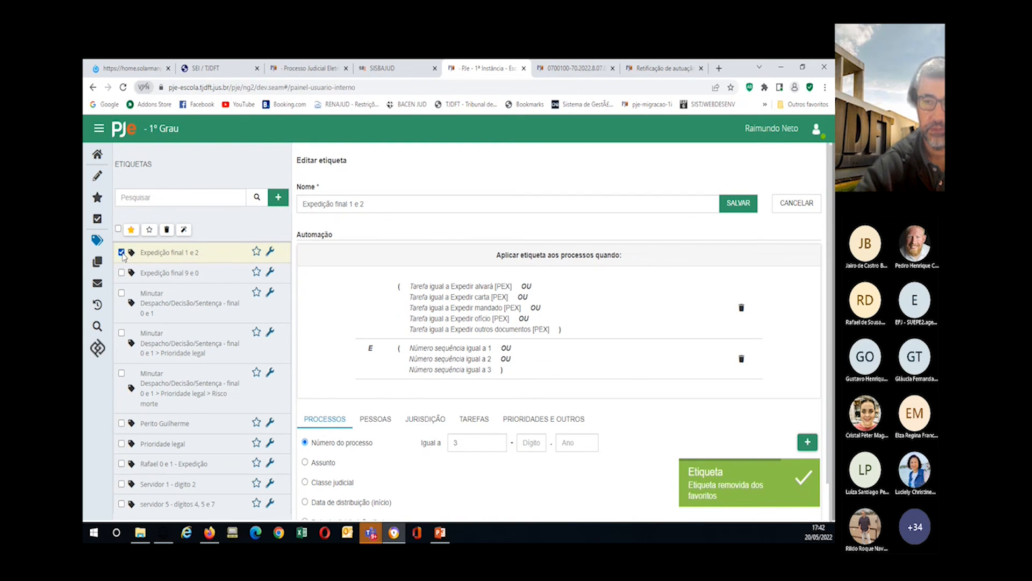
{"action": "left_click", "coordinate": [183, 229]}
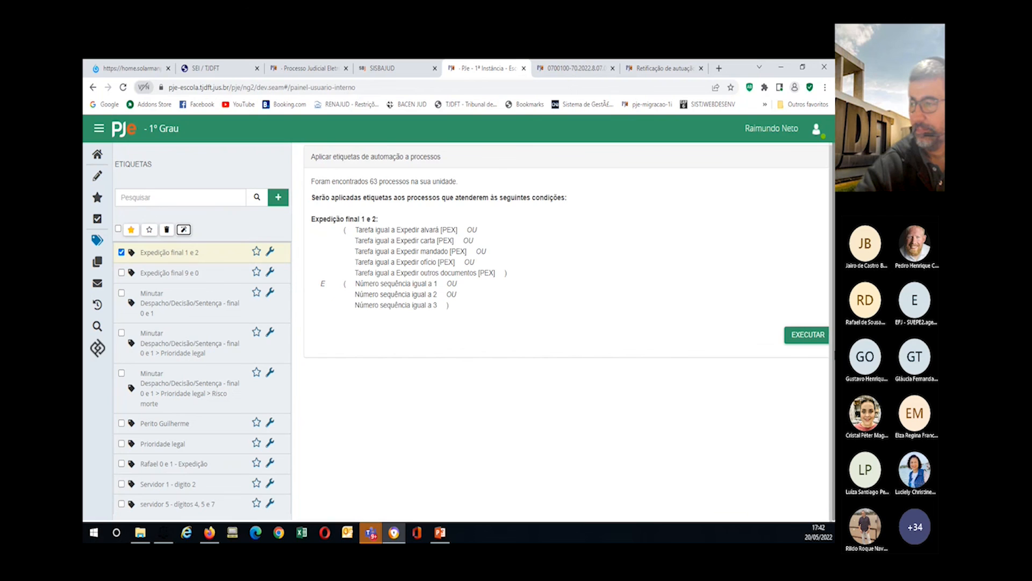
{"action": "left_click", "coordinate": [800, 335]}
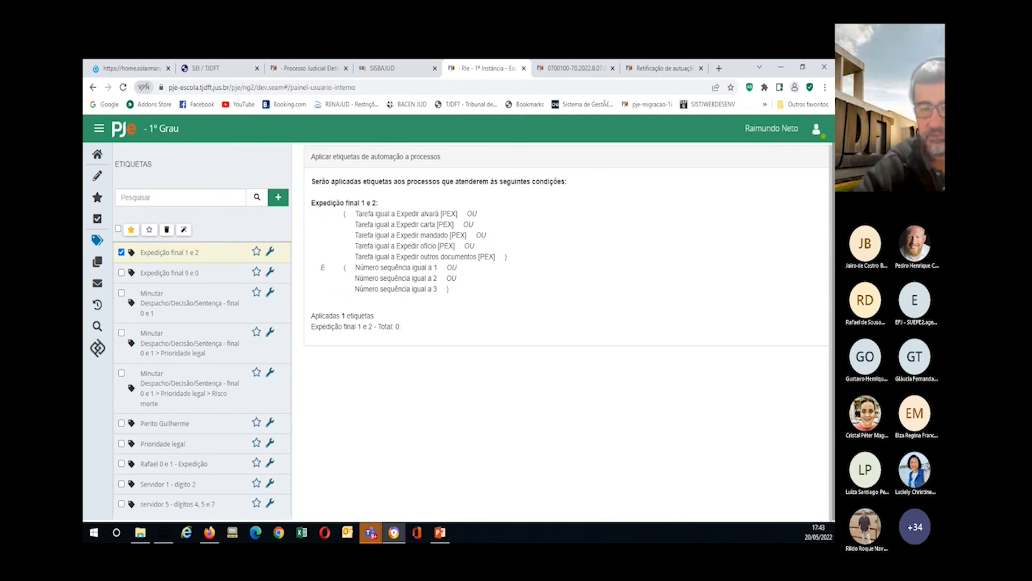
Step: Switch to PowerPoint and present the DISPOSIÇÕES FINAIS slide
{"action": "key", "text": "alt+Tab"}
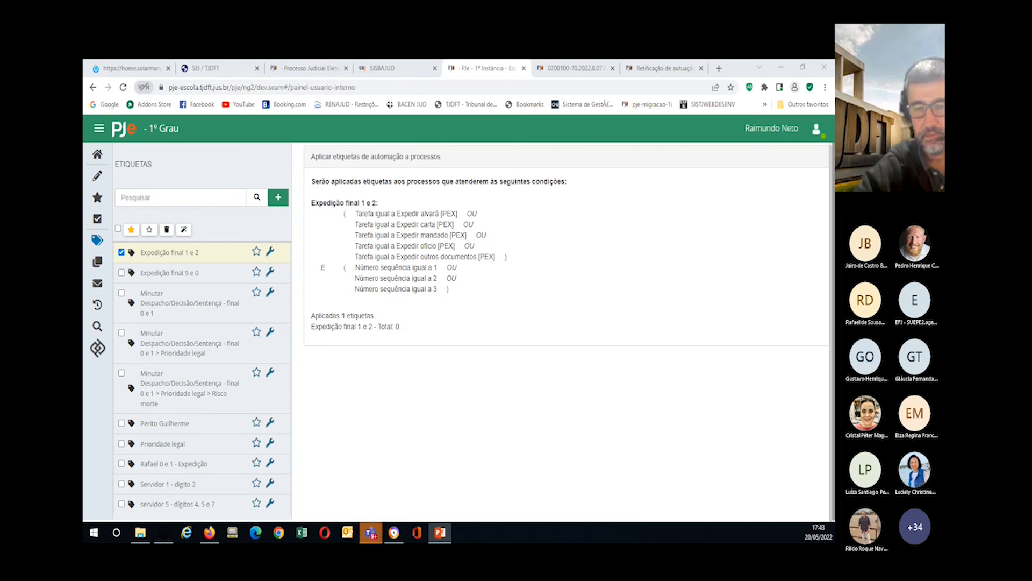
{"action": "key", "text": "shift+F5"}
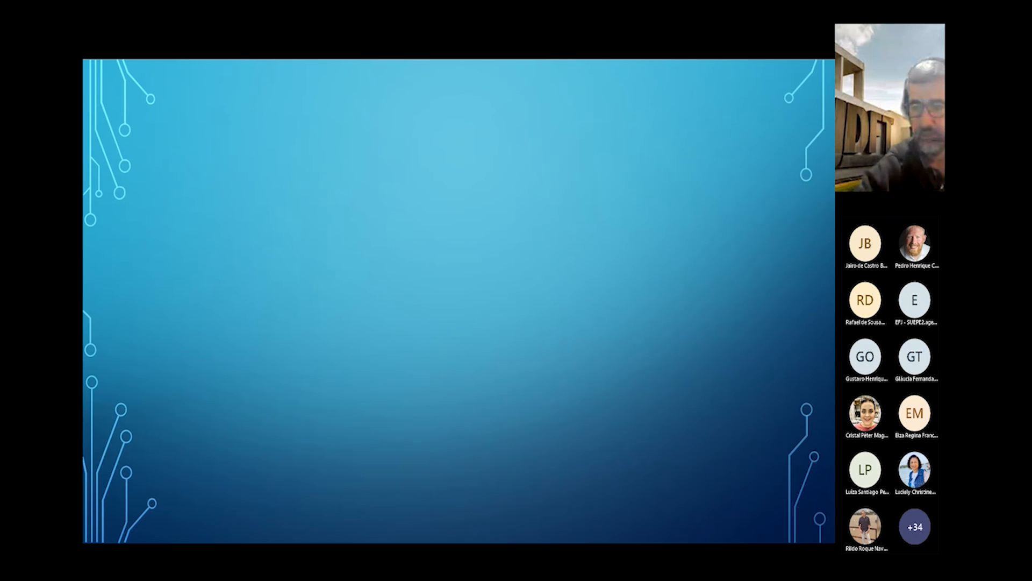
{"action": "left_click", "coordinate": [355, 339]}
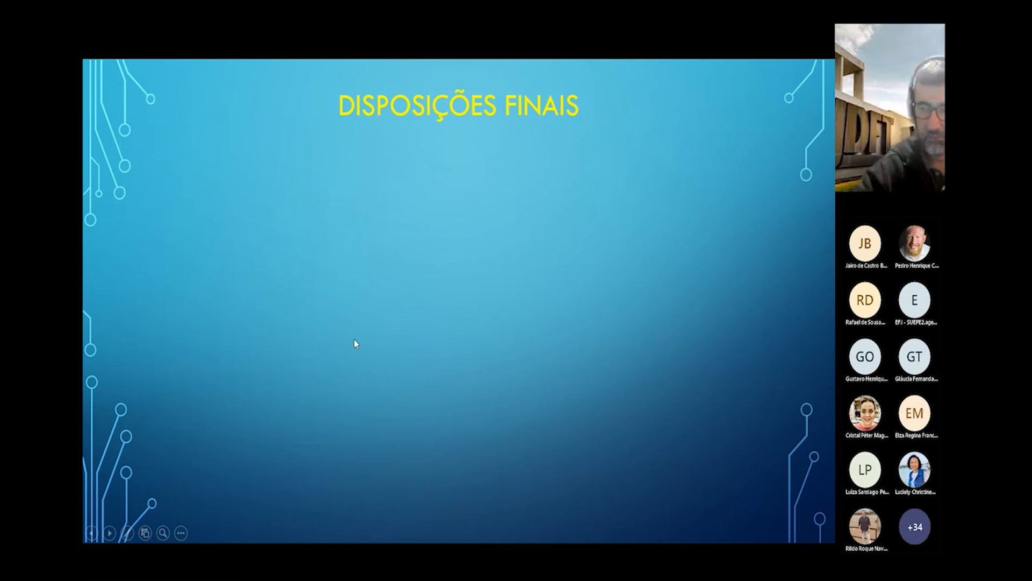